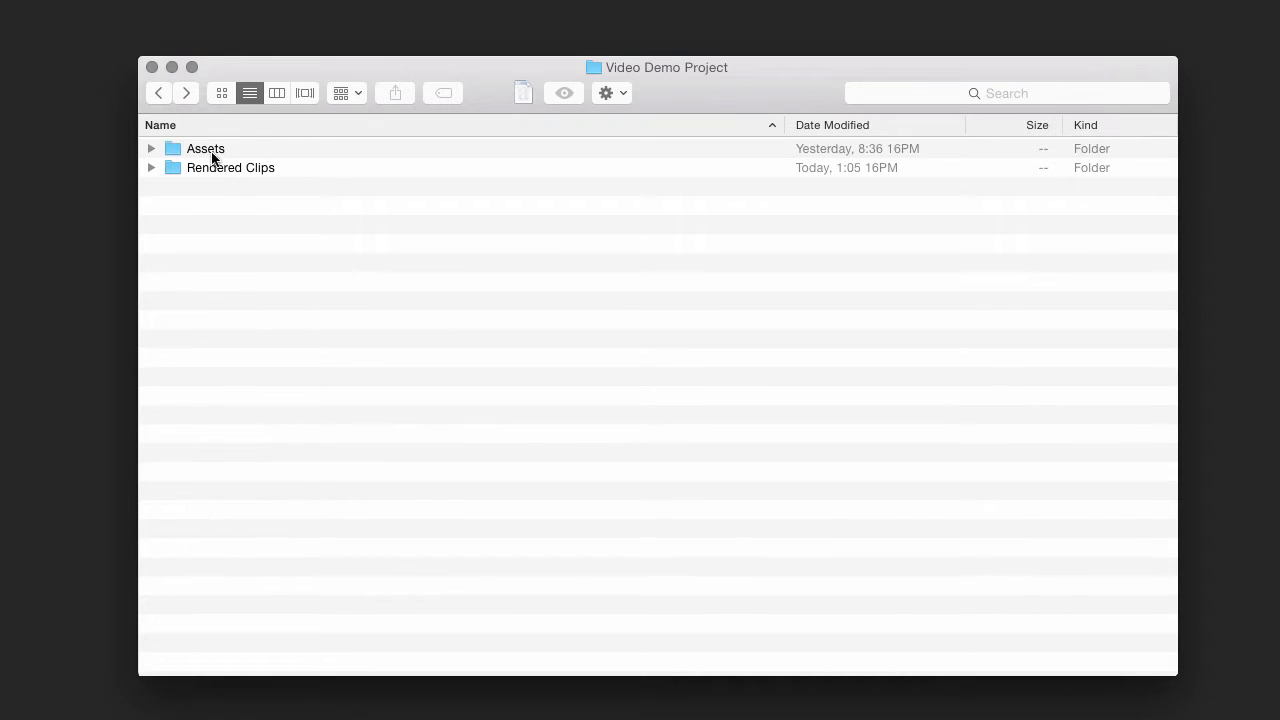
- Look through the Audio, Stills and Video subfolders of Assets and the Rendered Clips folder in the Video Demo Project
left_click(151, 149)
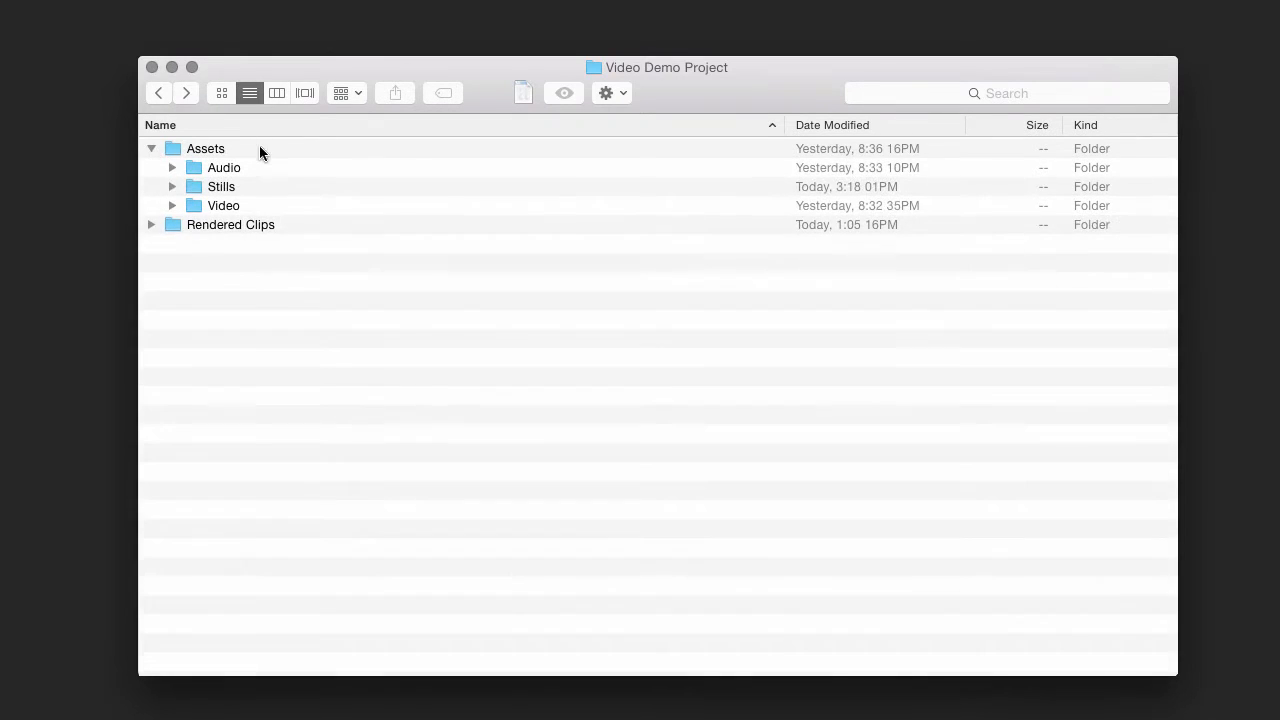
left_click(172, 167)
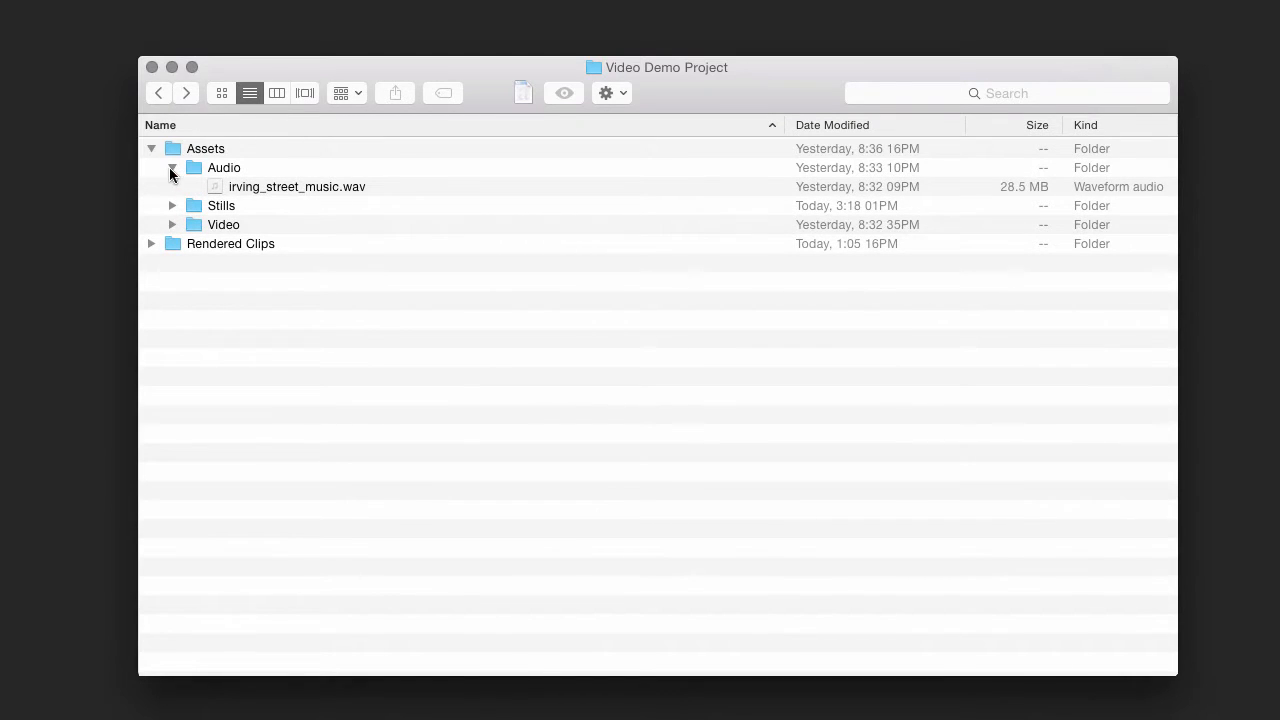
left_click(171, 166)
left_click(171, 187)
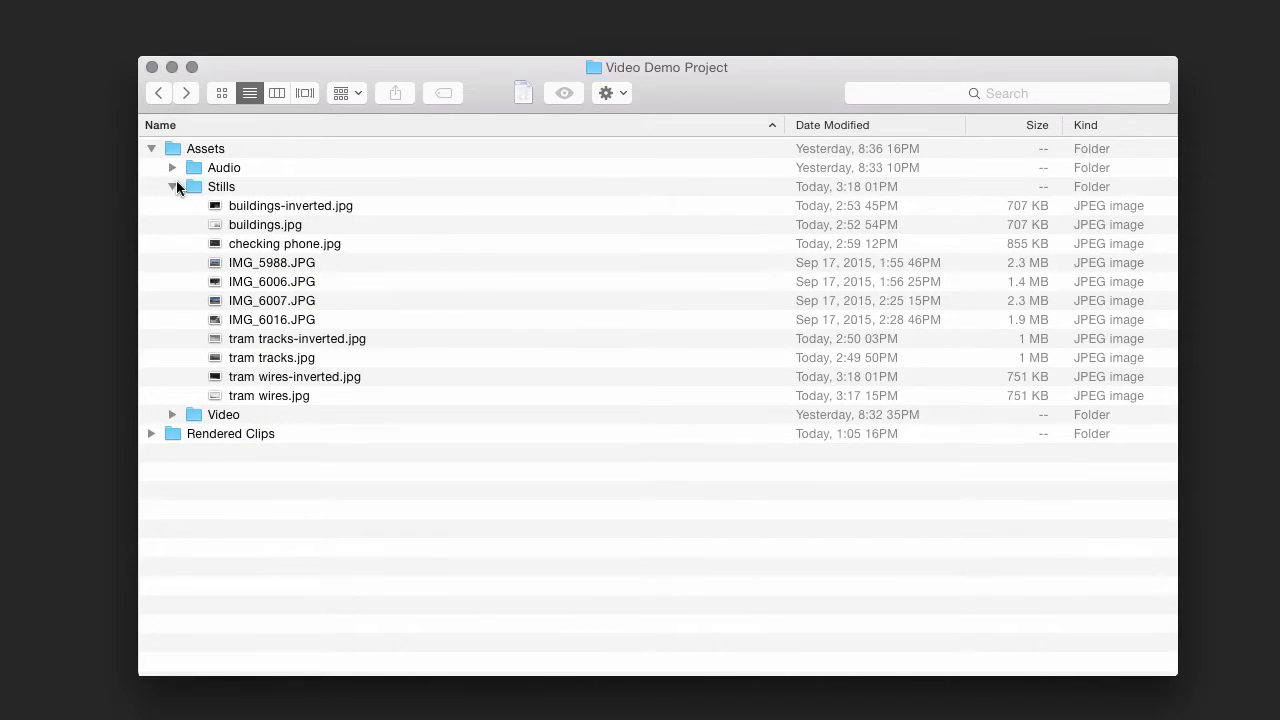
left_click(173, 185)
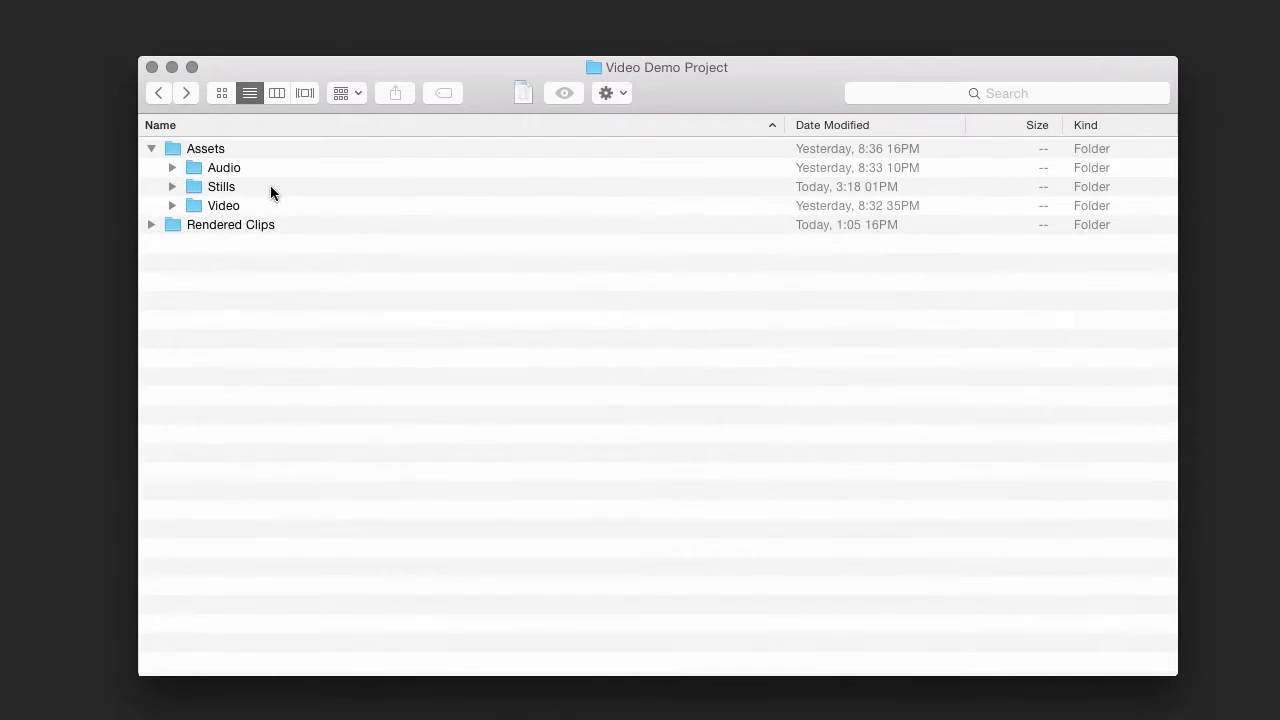
left_click(172, 205)
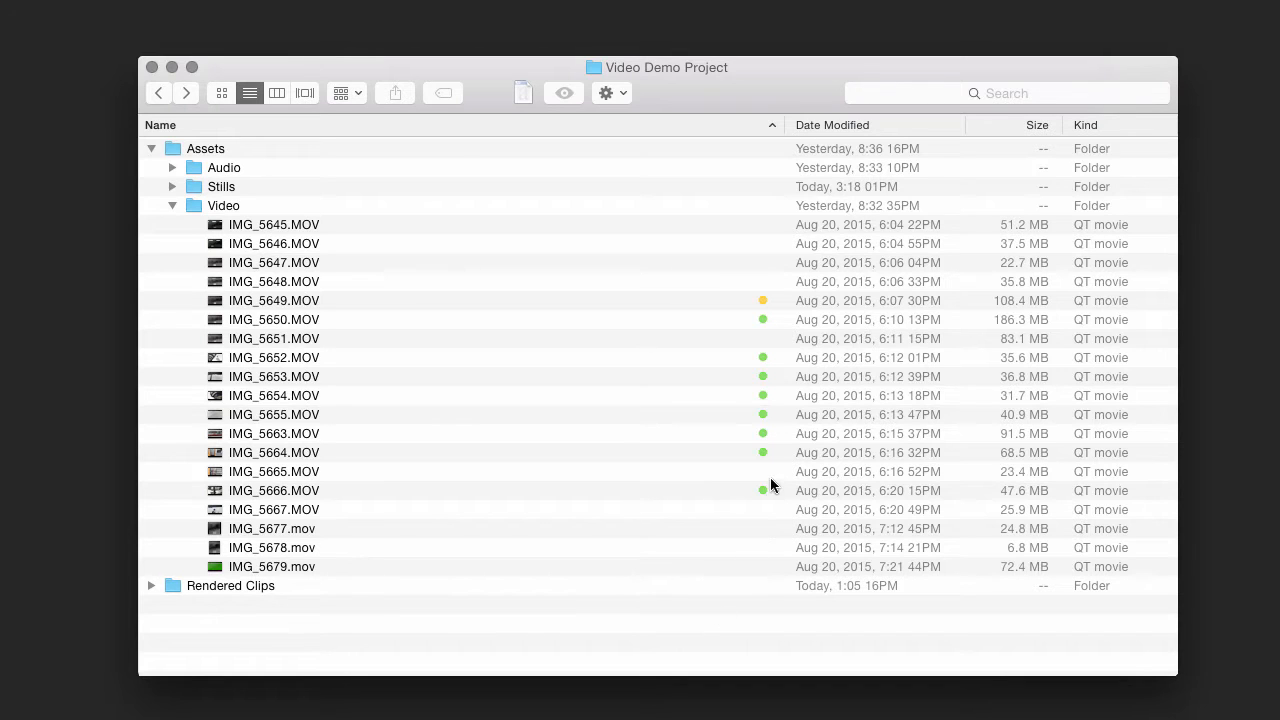
left_click(172, 205)
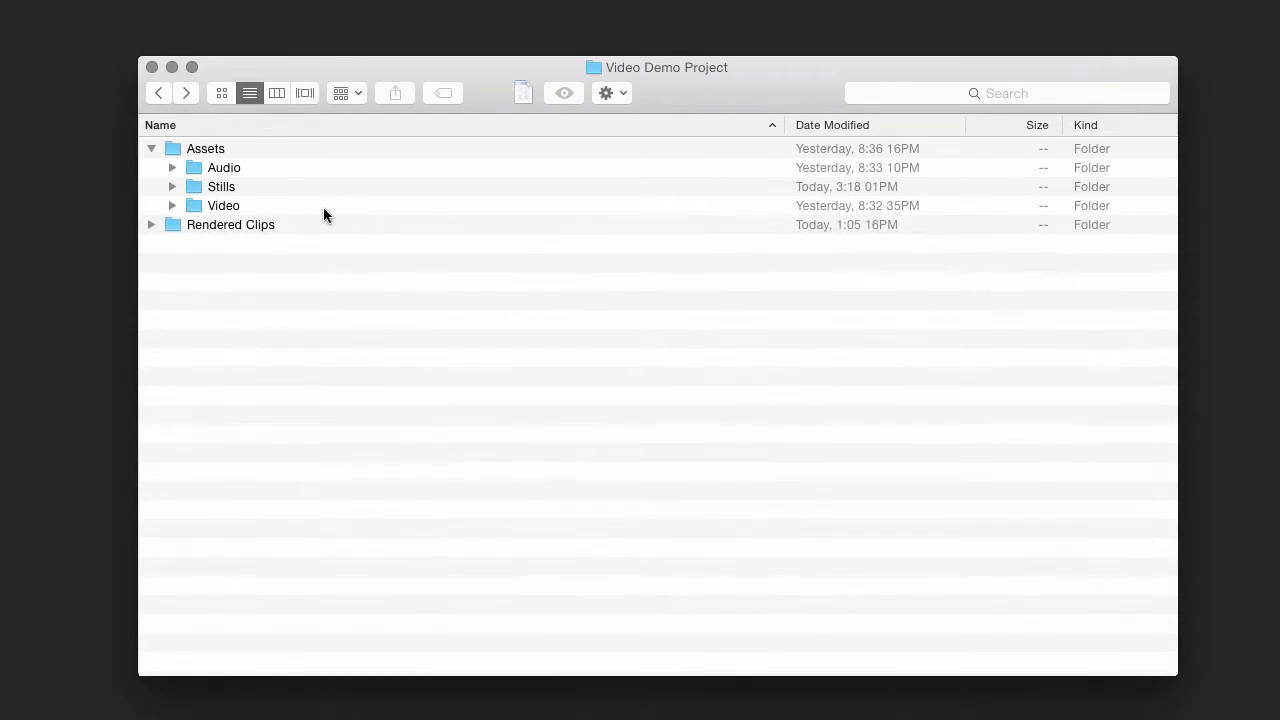
left_click(152, 224)
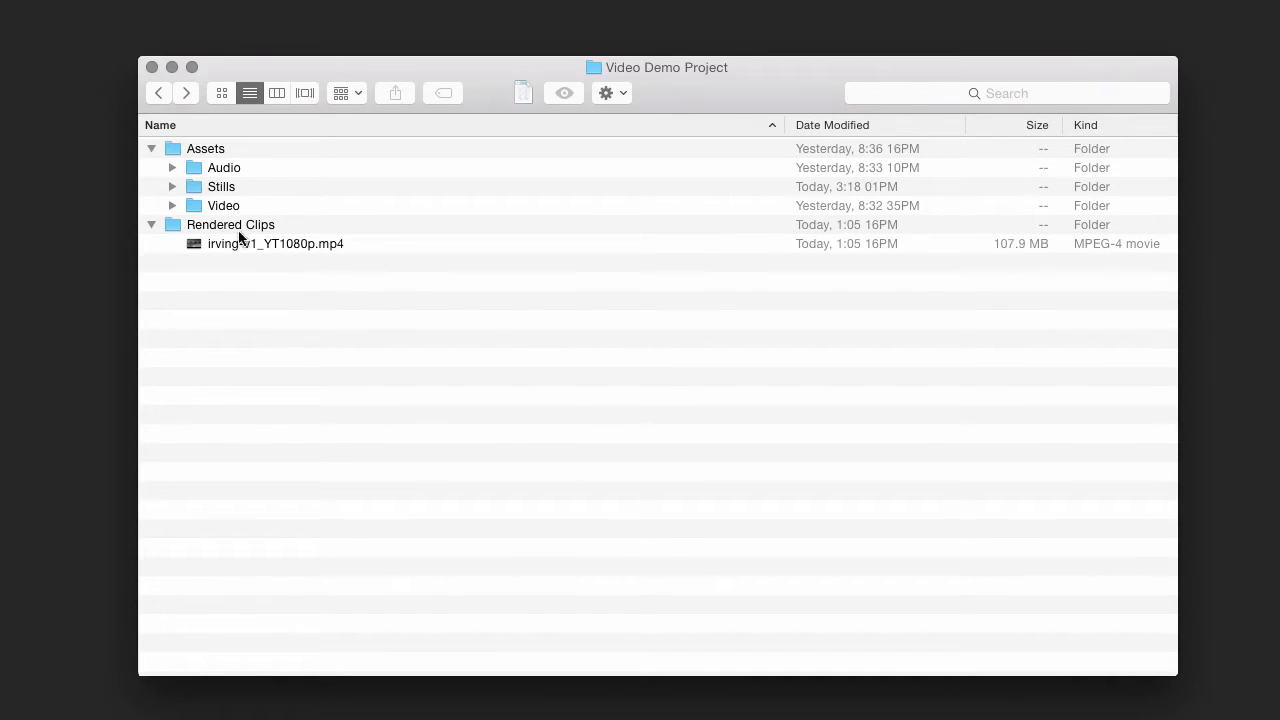
left_click(151, 224)
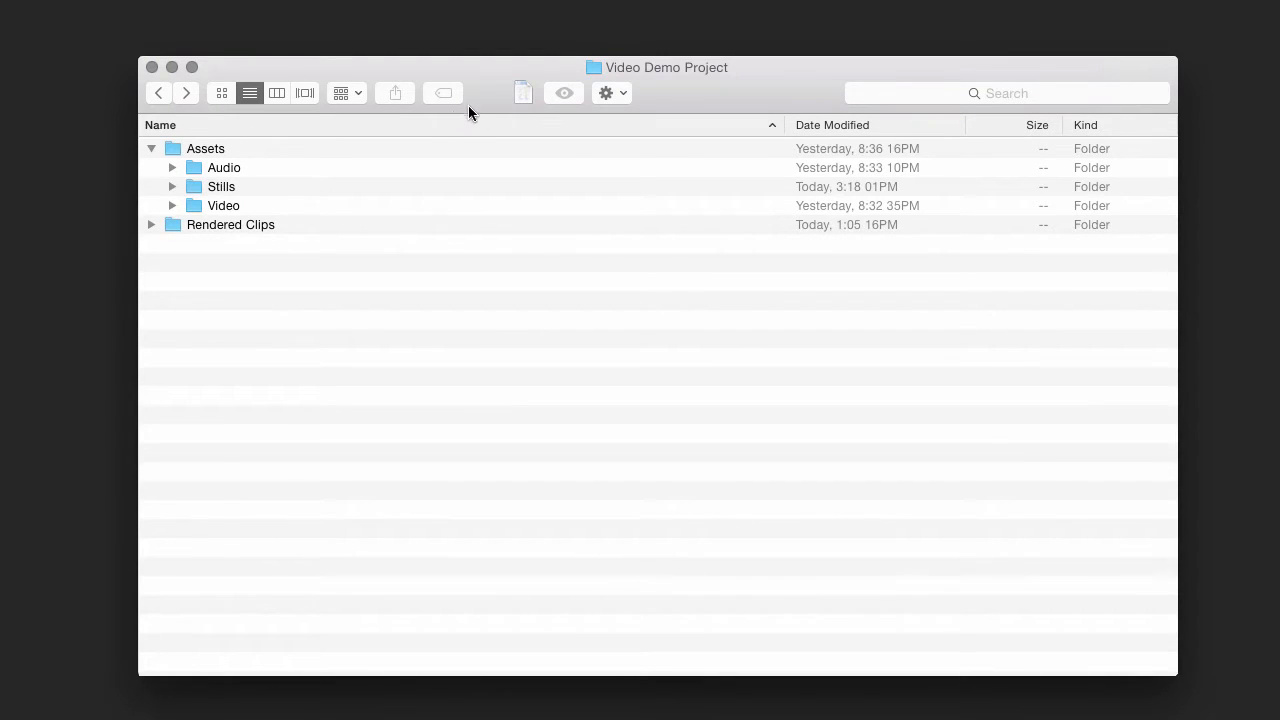
left_click(151, 148)
- Switch to Photoshop and check that the Motion workspace is the active one
left_click(229, 385)
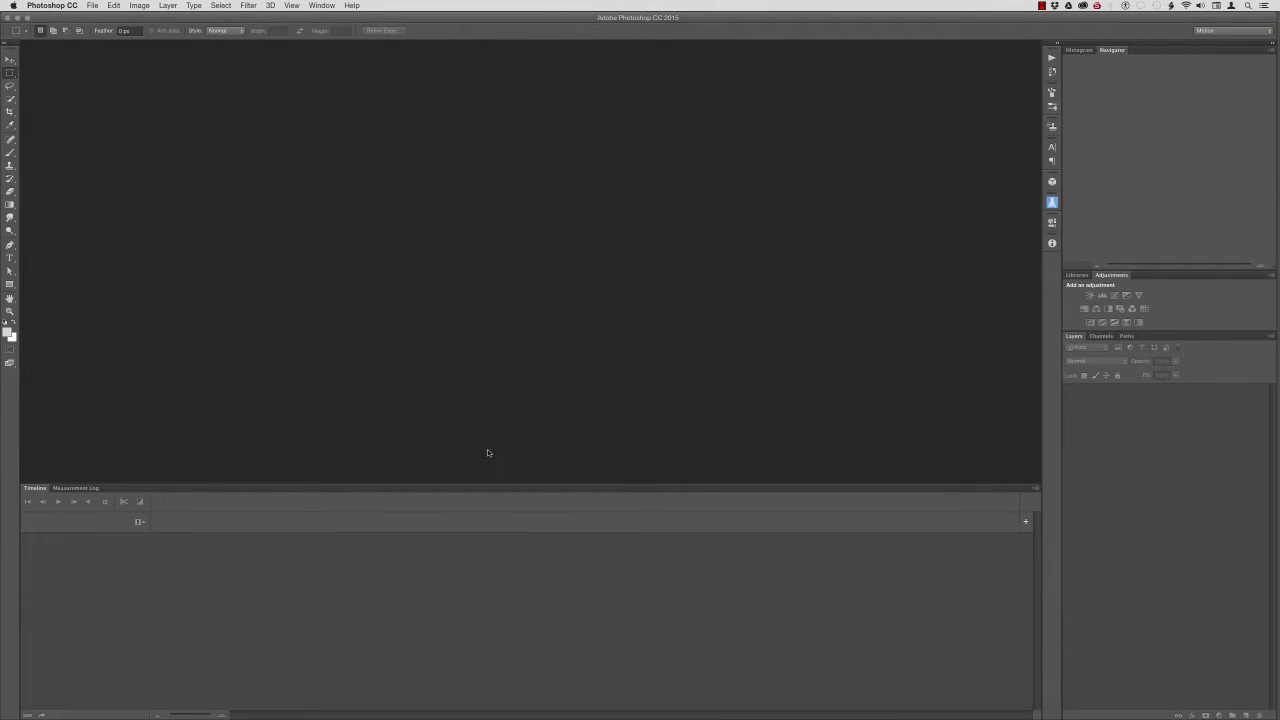
left_click(324, 6)
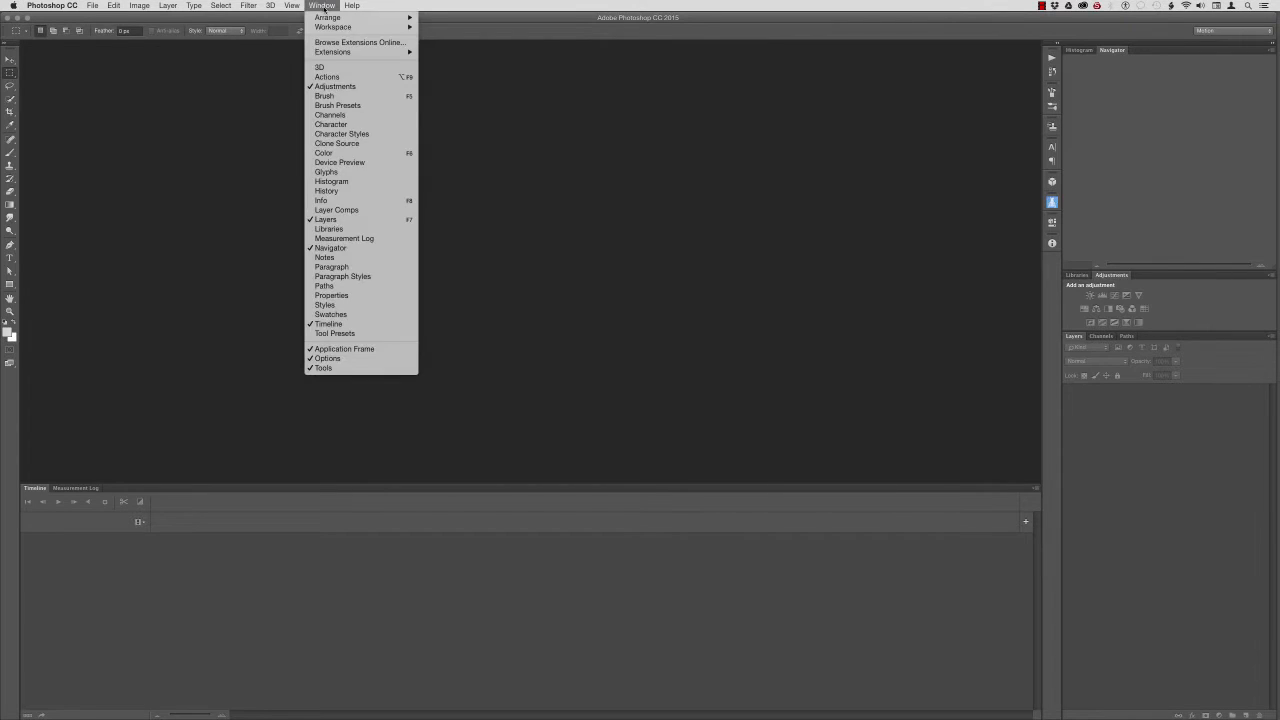
mouse_move(340, 27)
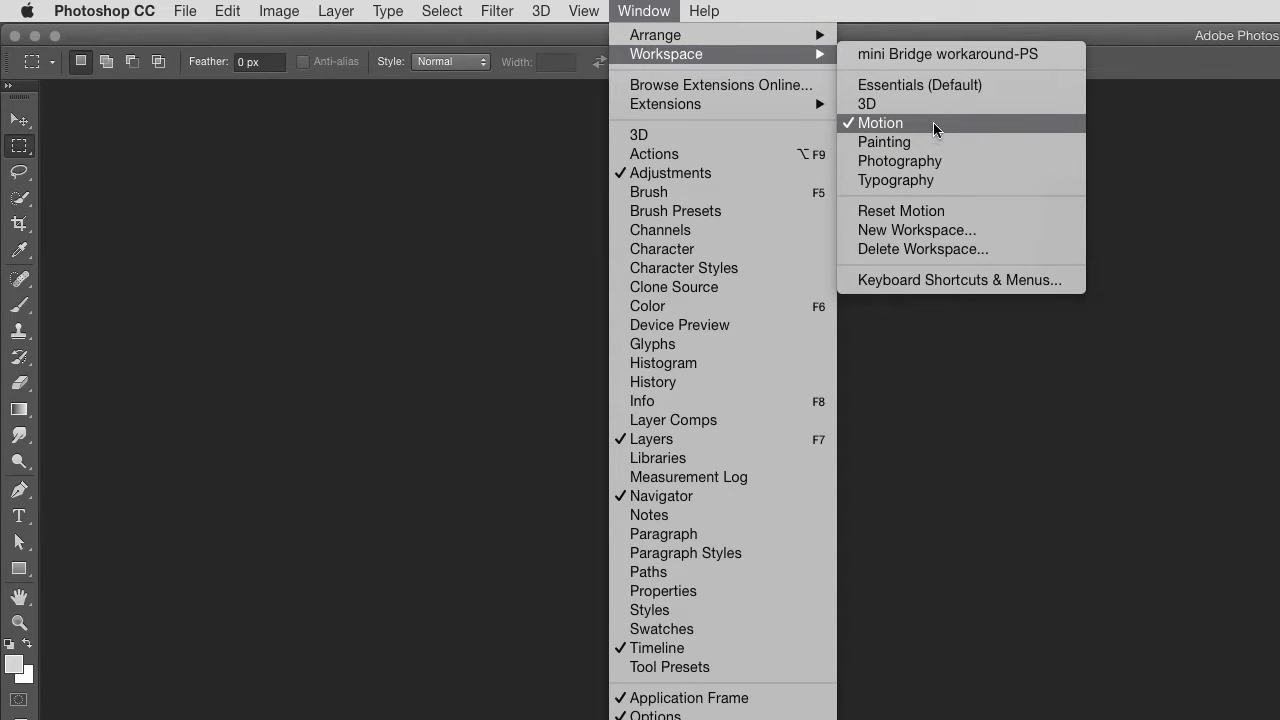
left_click(1190, 158)
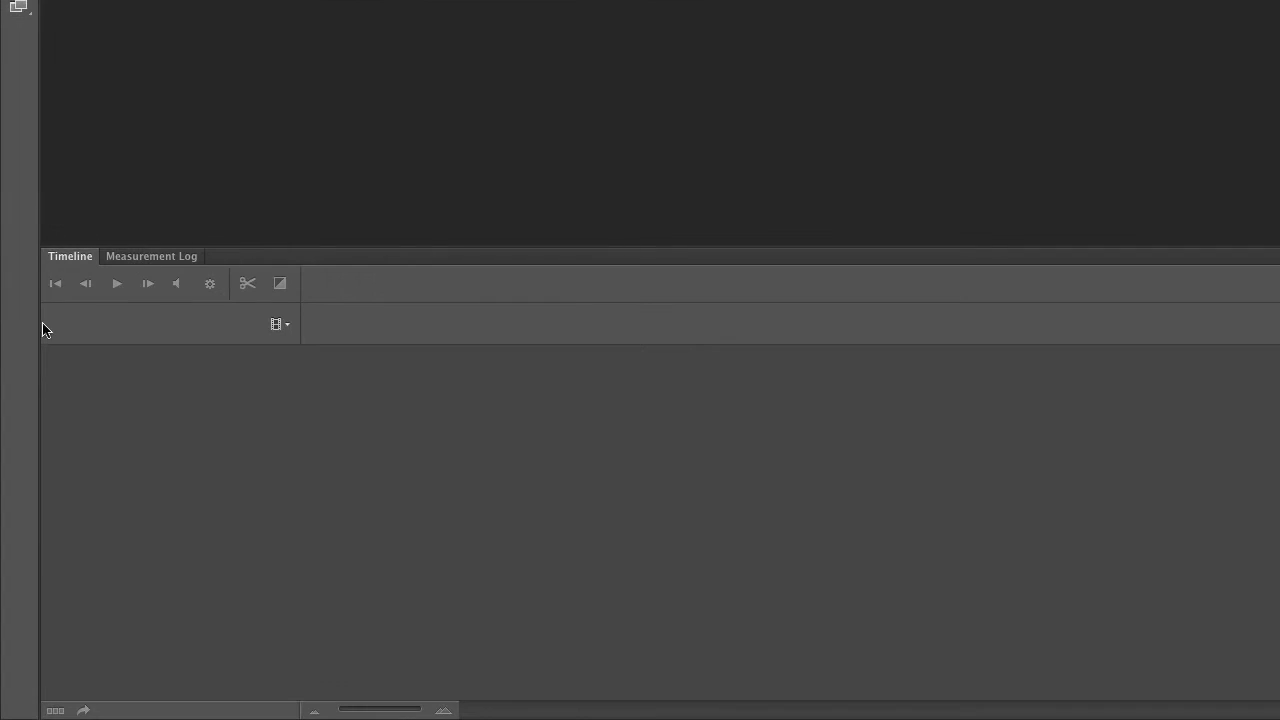
- Add the clips IMG_5650, IMG_5652, IMG_5653, IMG_5654 and IMG_5655 from the Assets/Video folder to the timeline's video track
left_click(284, 326)
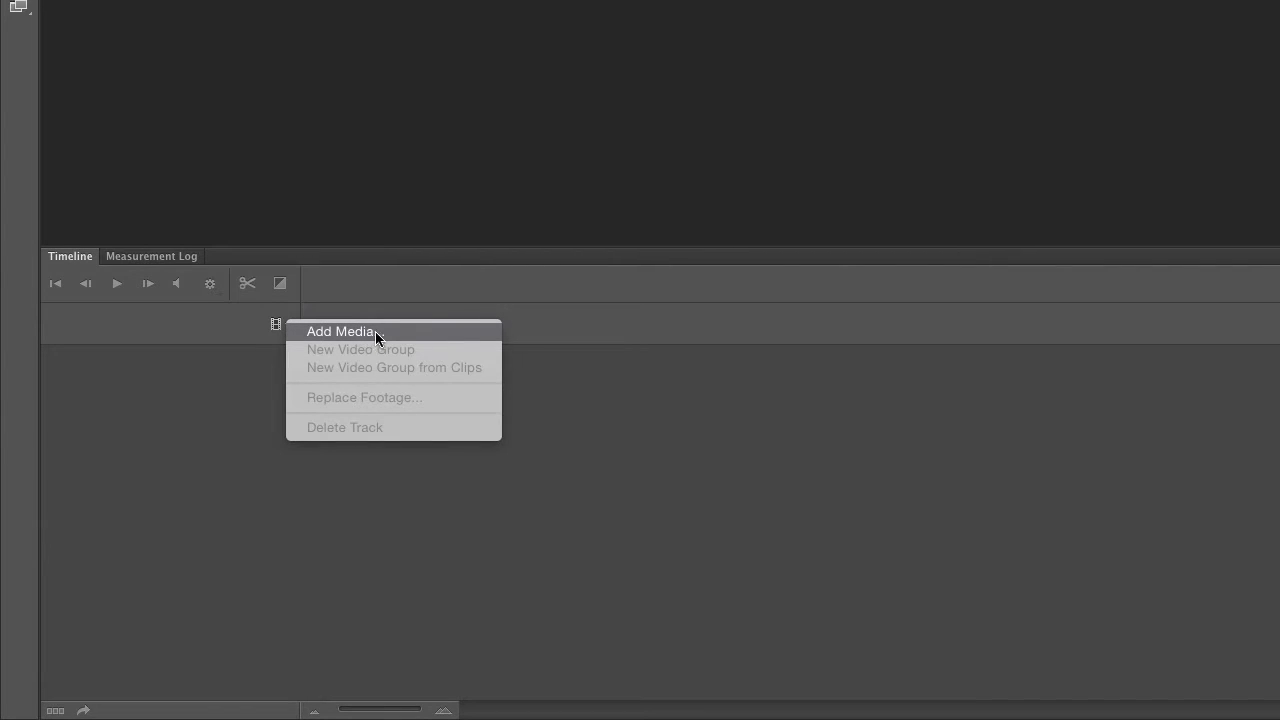
left_click(375, 331)
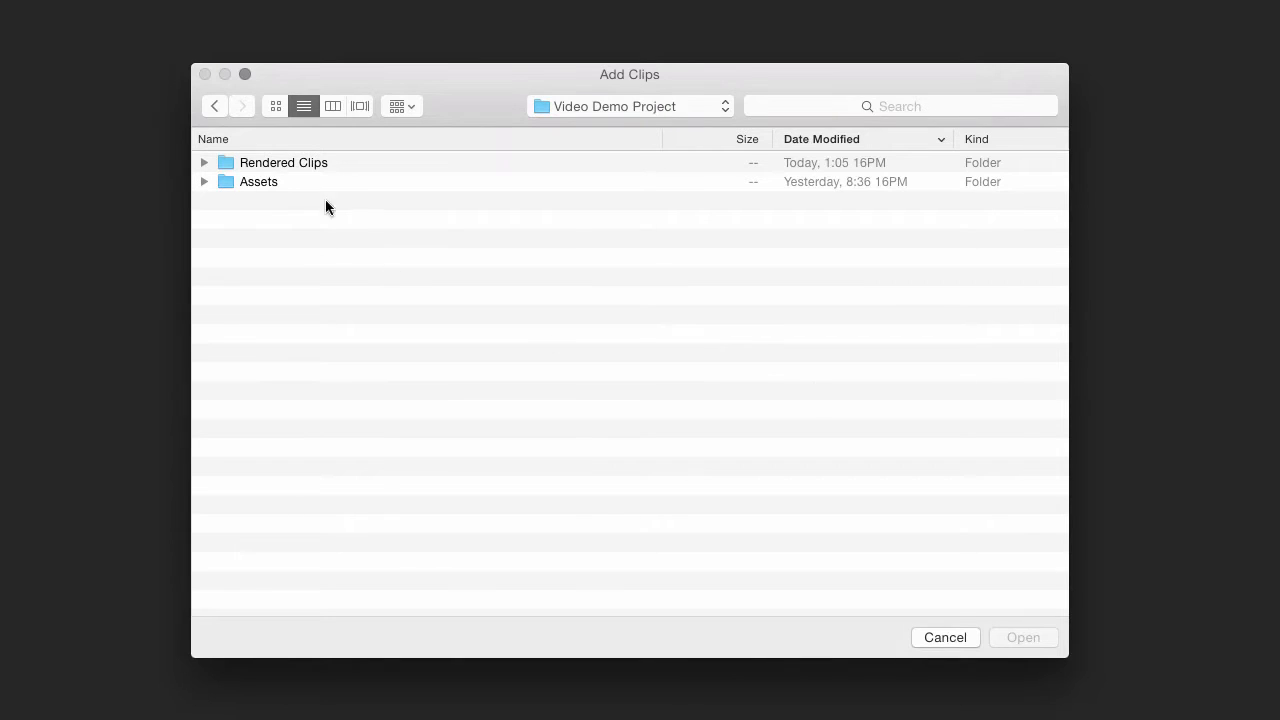
left_click(204, 181)
left_click(240, 242)
double_click(240, 240)
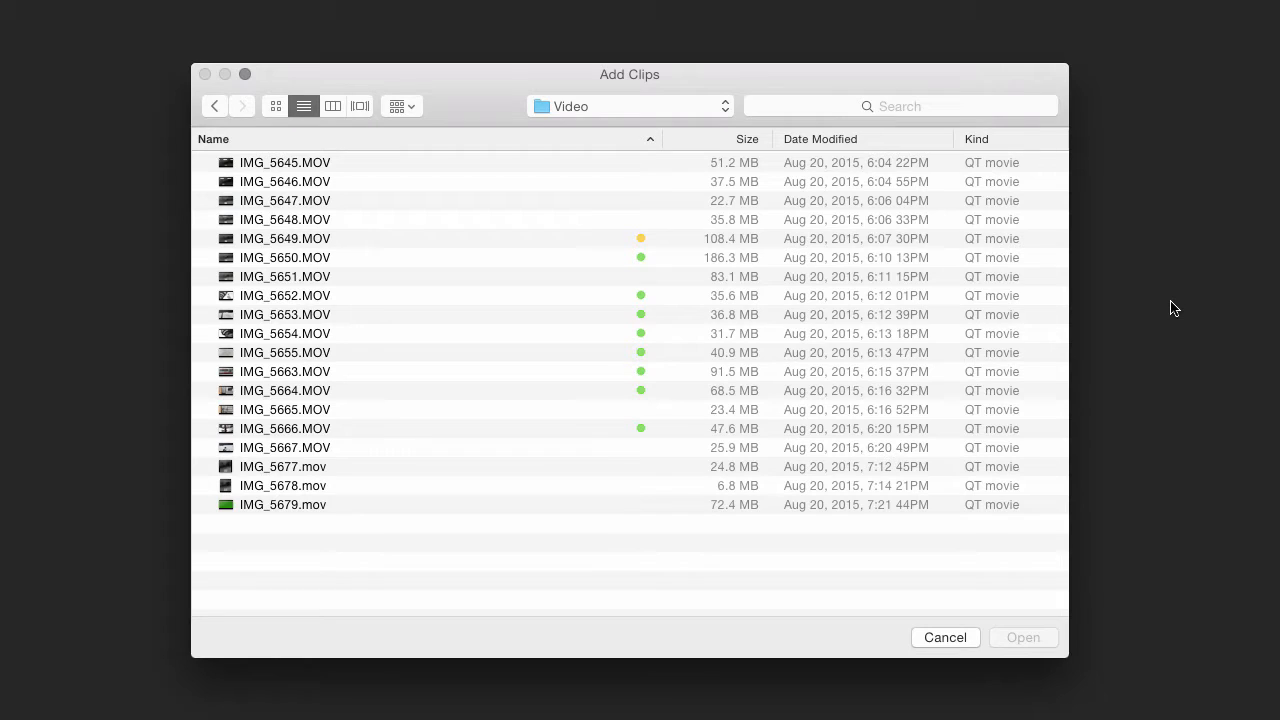
left_click(340, 257)
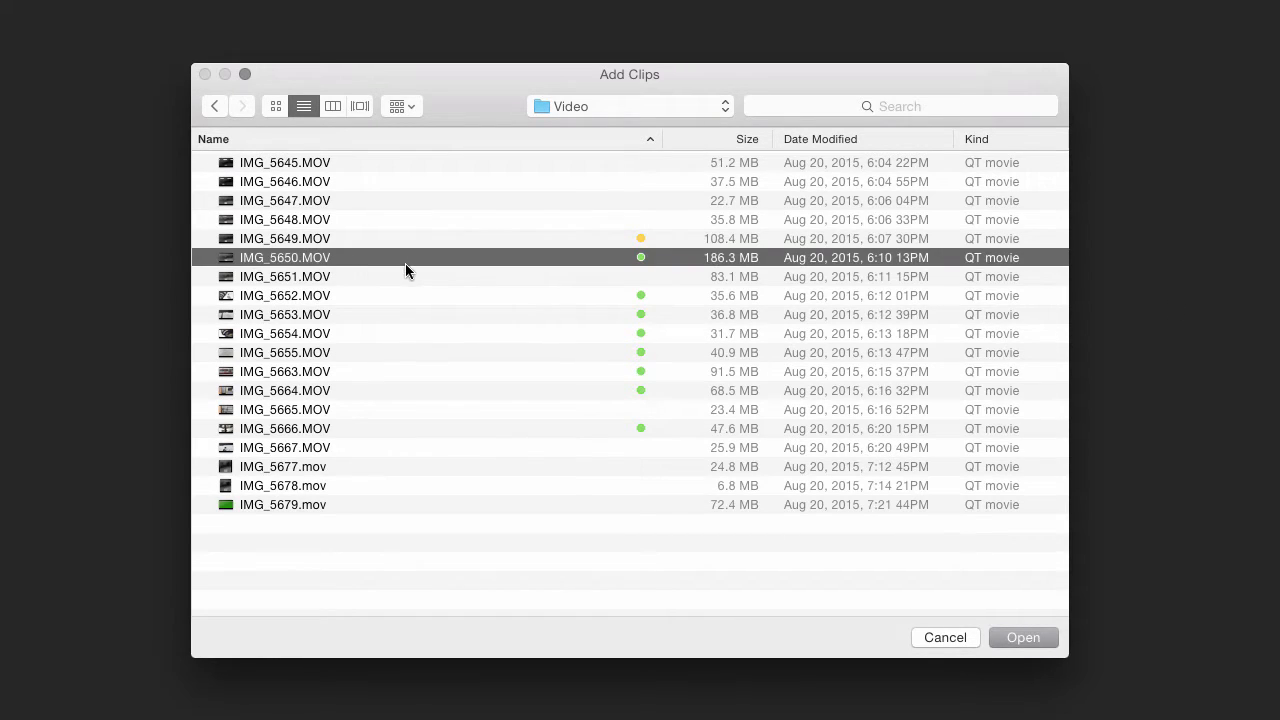
left_click(315, 295, "super")
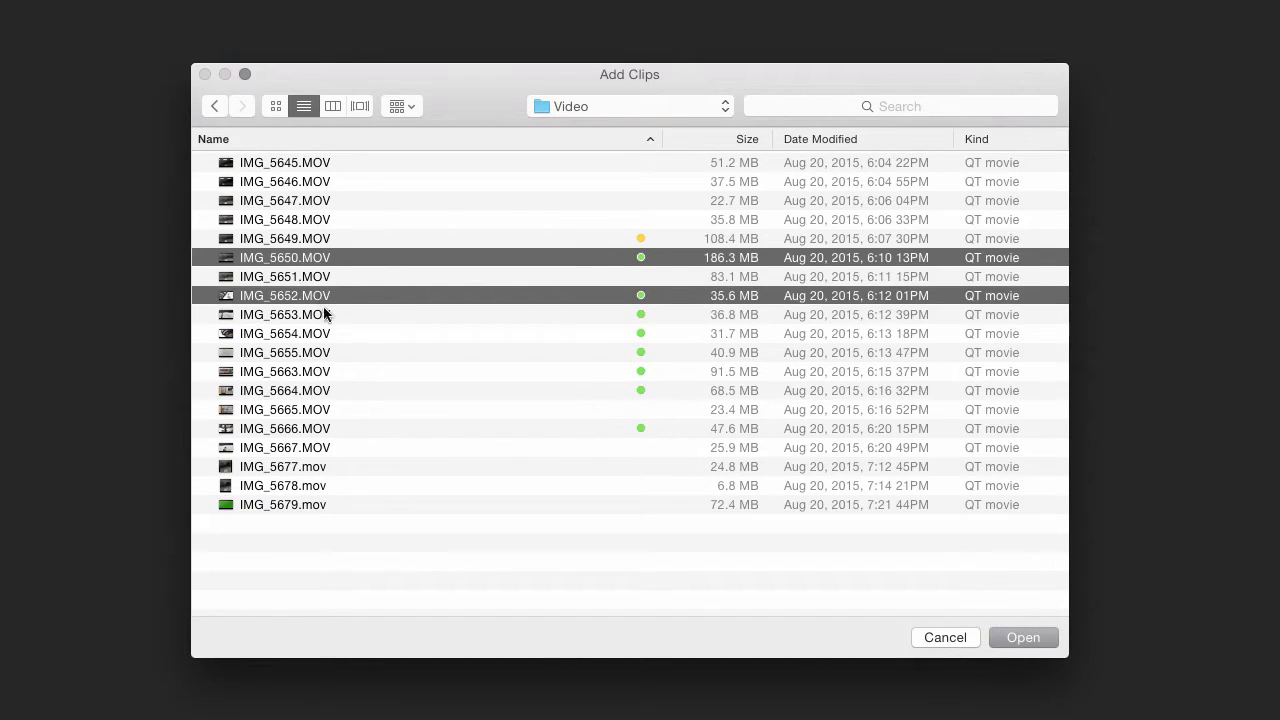
left_click(322, 314, "super")
left_click(325, 332, "super")
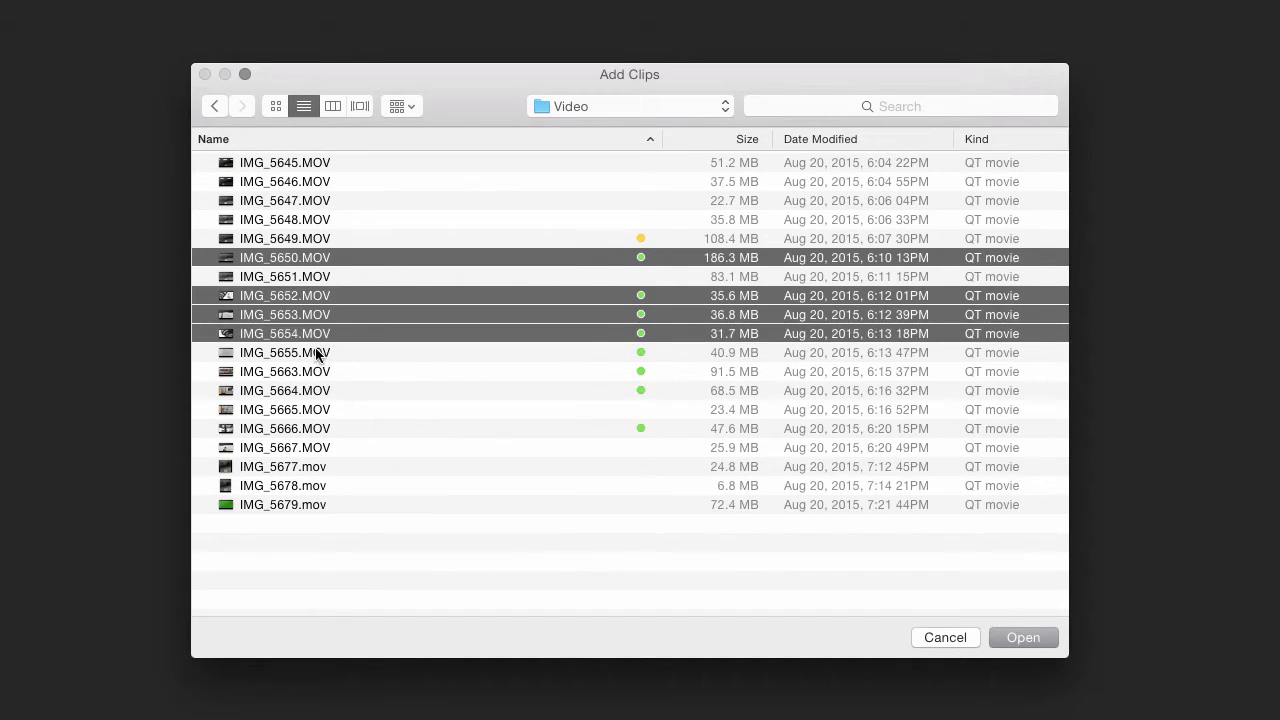
left_click(320, 355, "super")
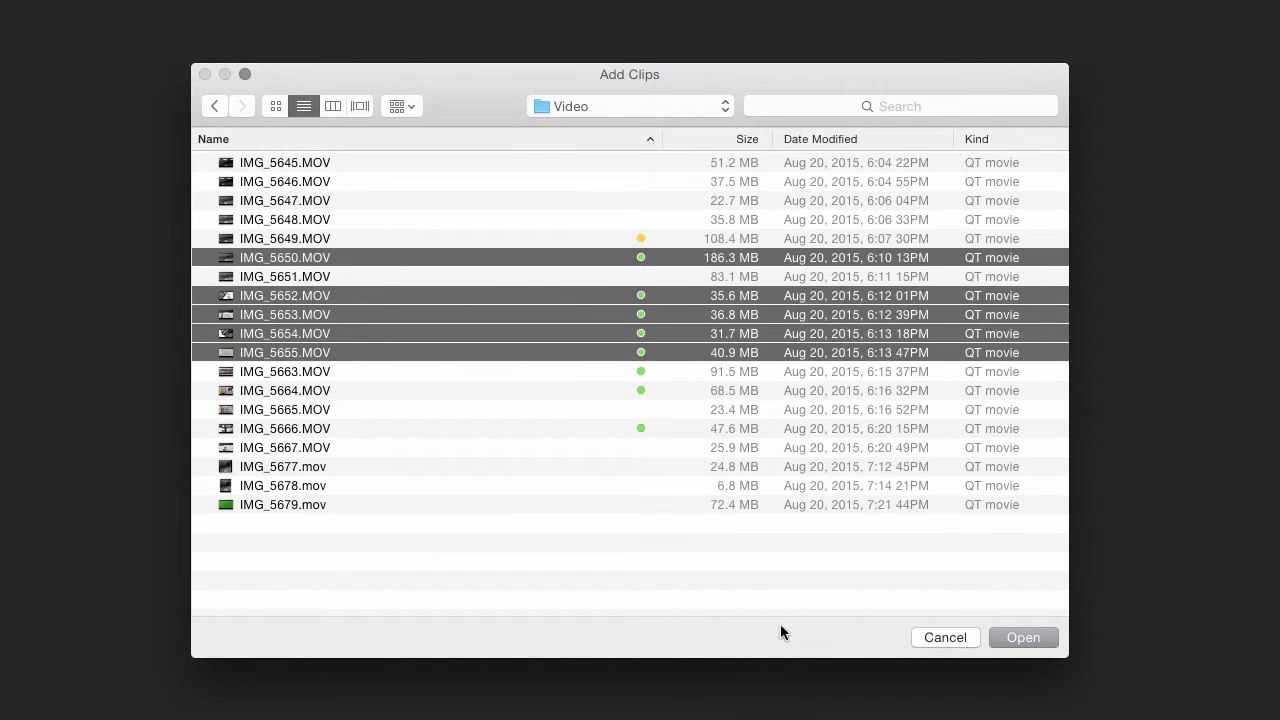
left_click(1036, 640)
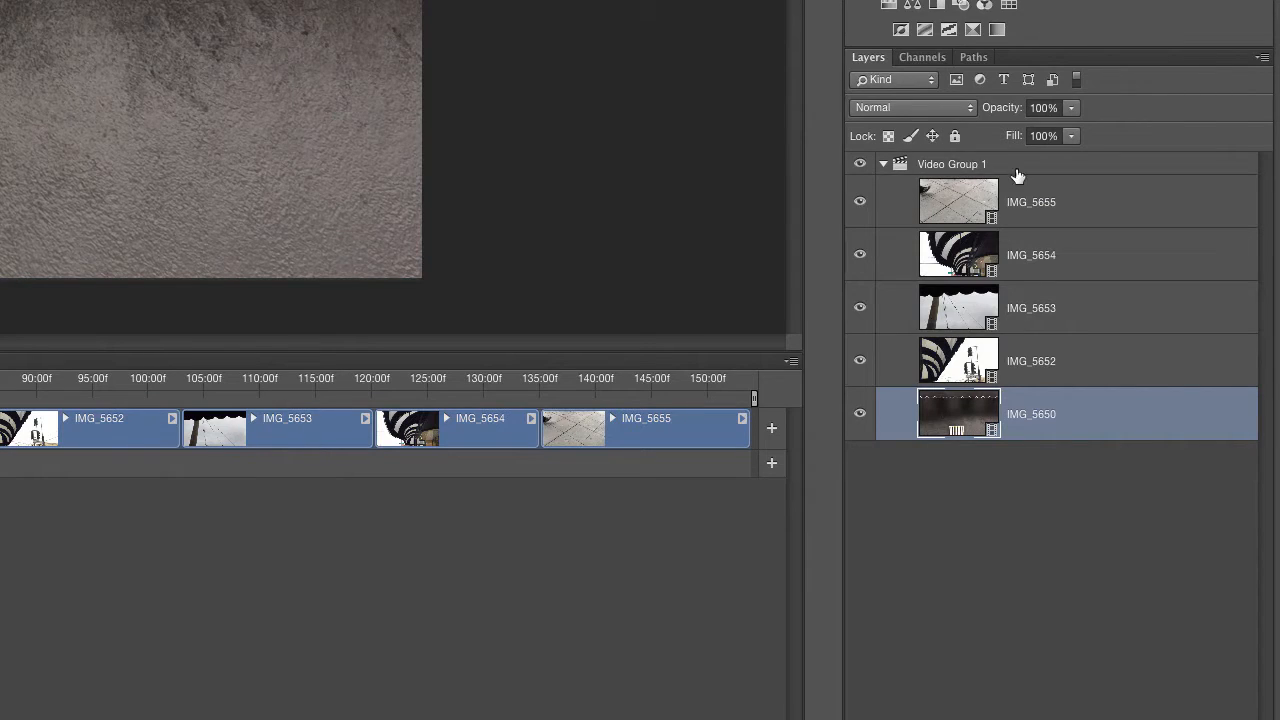
- Collapse and re-expand Video Group 1, and select its clip layers one by one to match them with the timeline clips
left_click(883, 167)
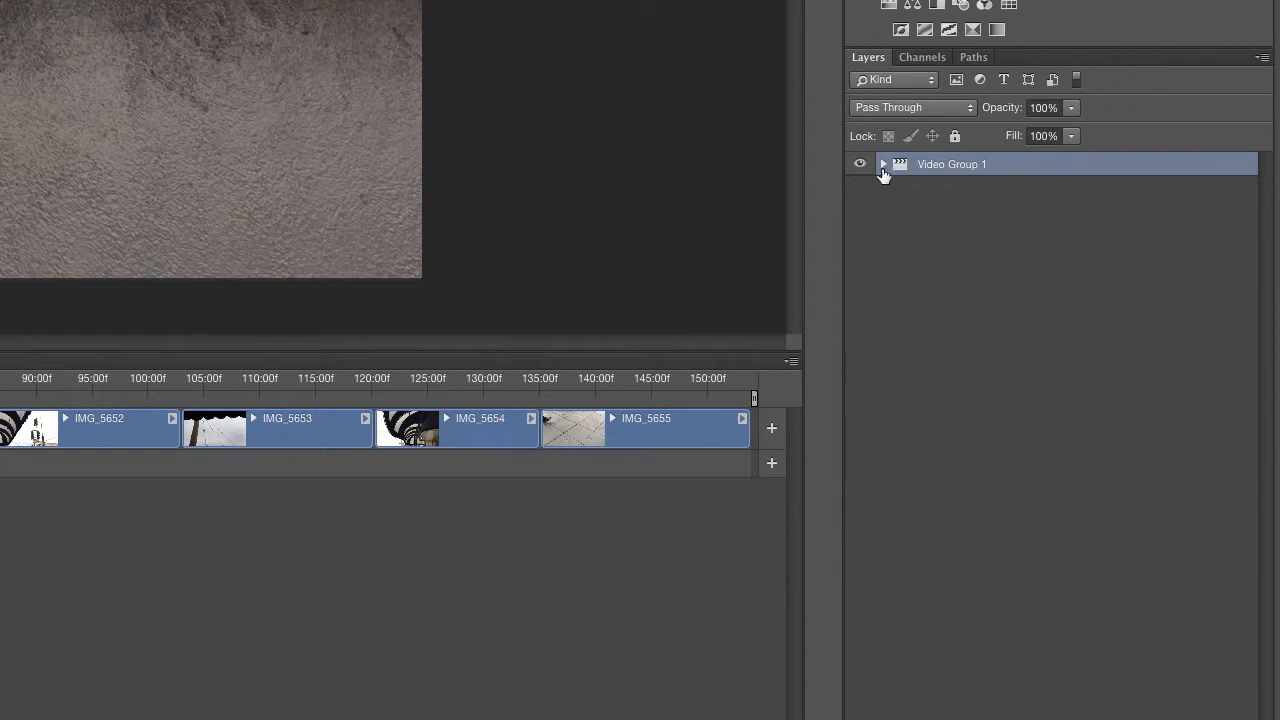
left_click(882, 166)
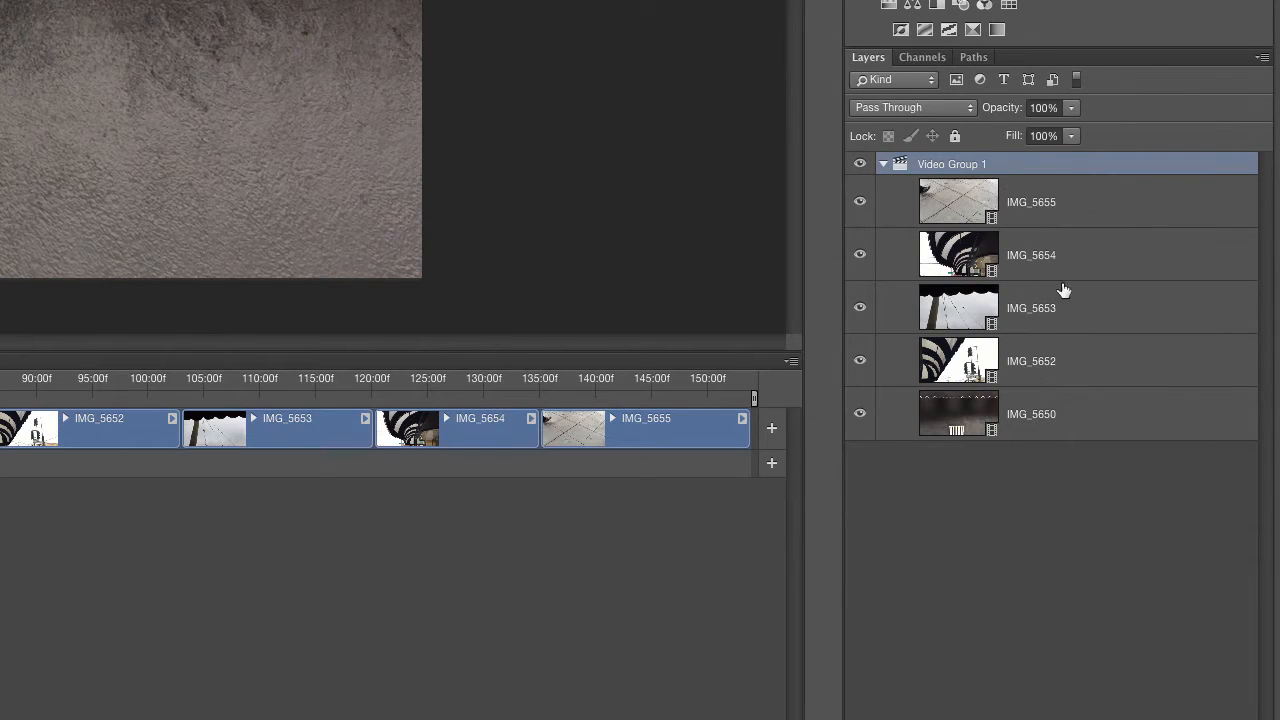
left_click(1047, 420)
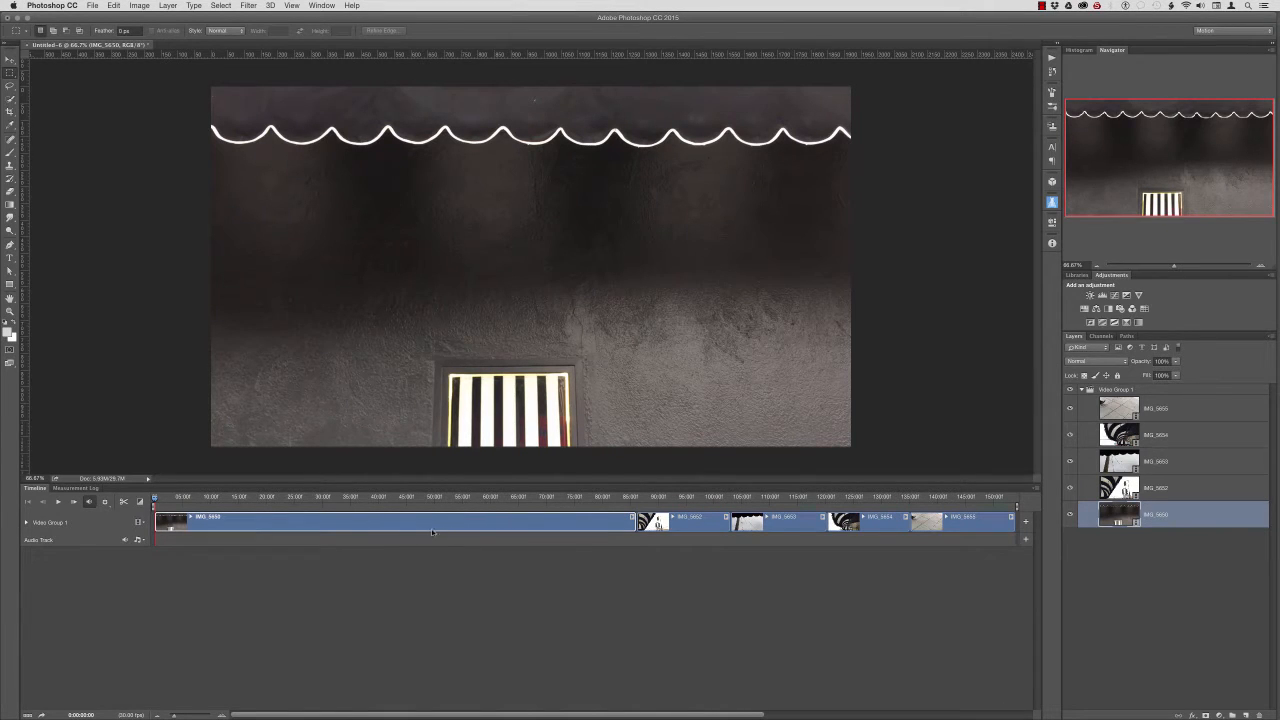
left_click(1172, 487)
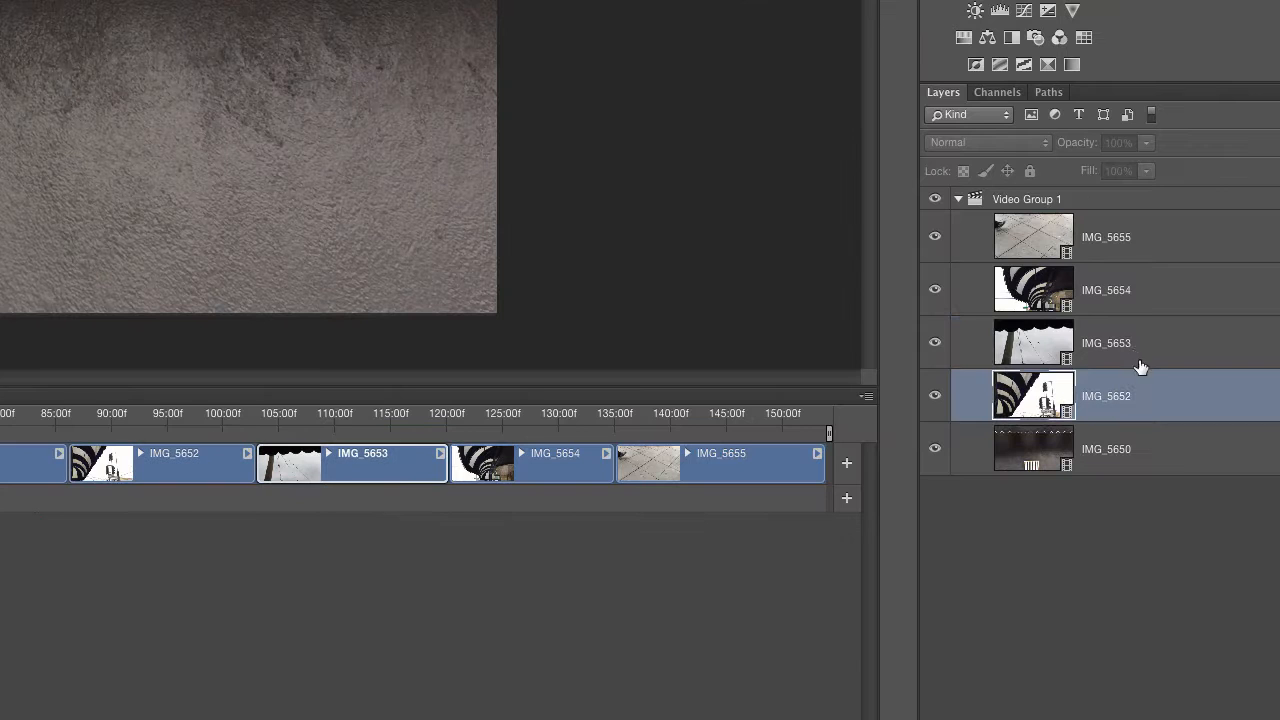
left_click(1174, 466)
left_click(1170, 294)
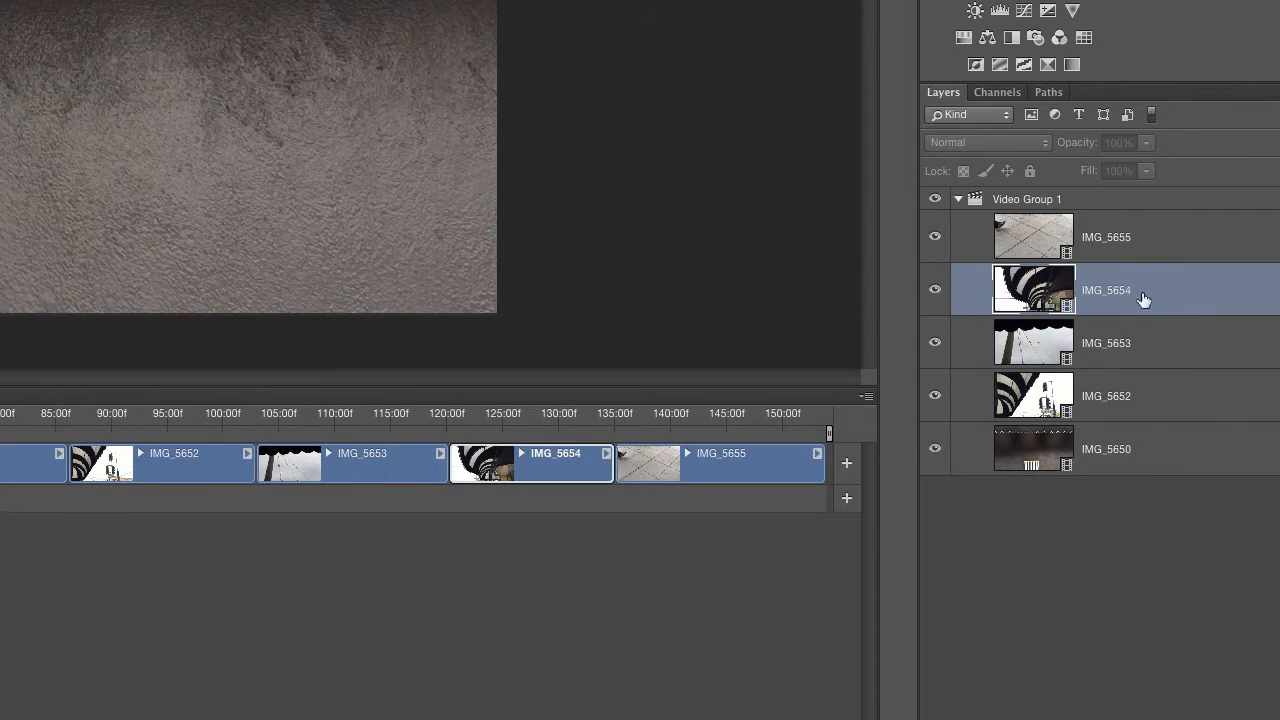
left_click(142, 462)
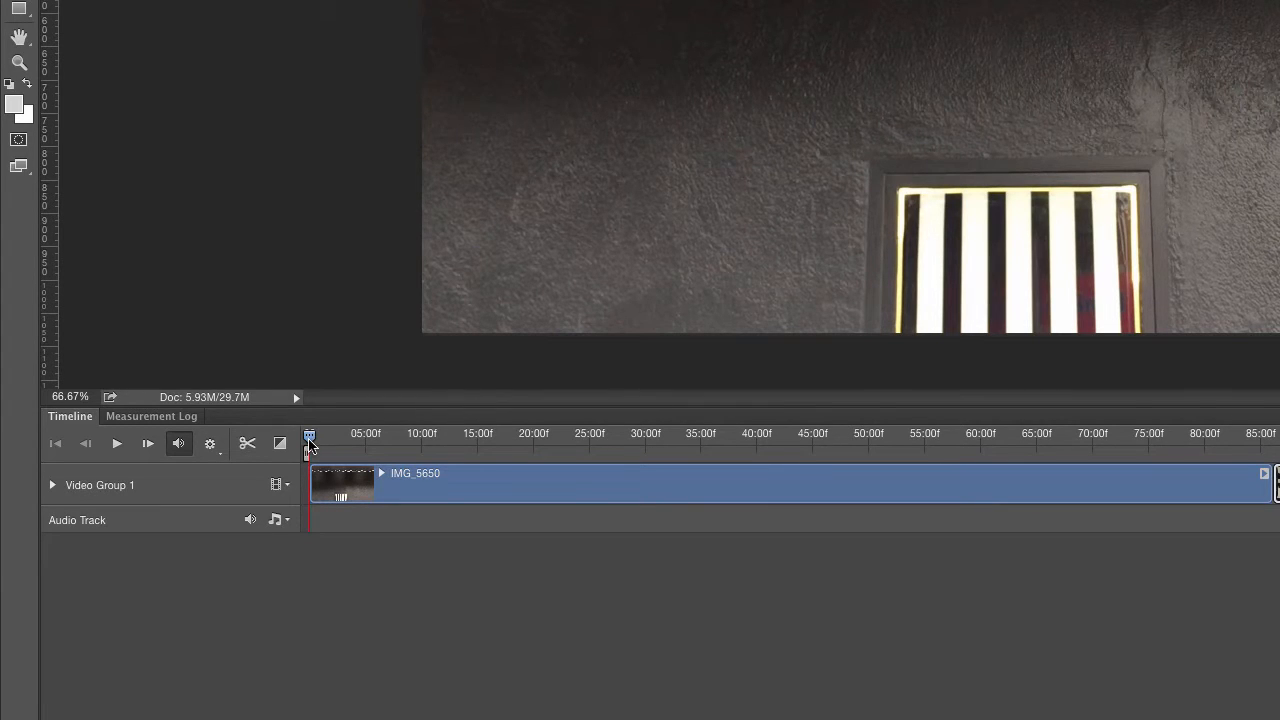
- Scrub the playhead through the timeline to preview the IMG_5650, IMG_5652 and IMG_5654 footage
left_click_drag(309, 443, 561, 443)
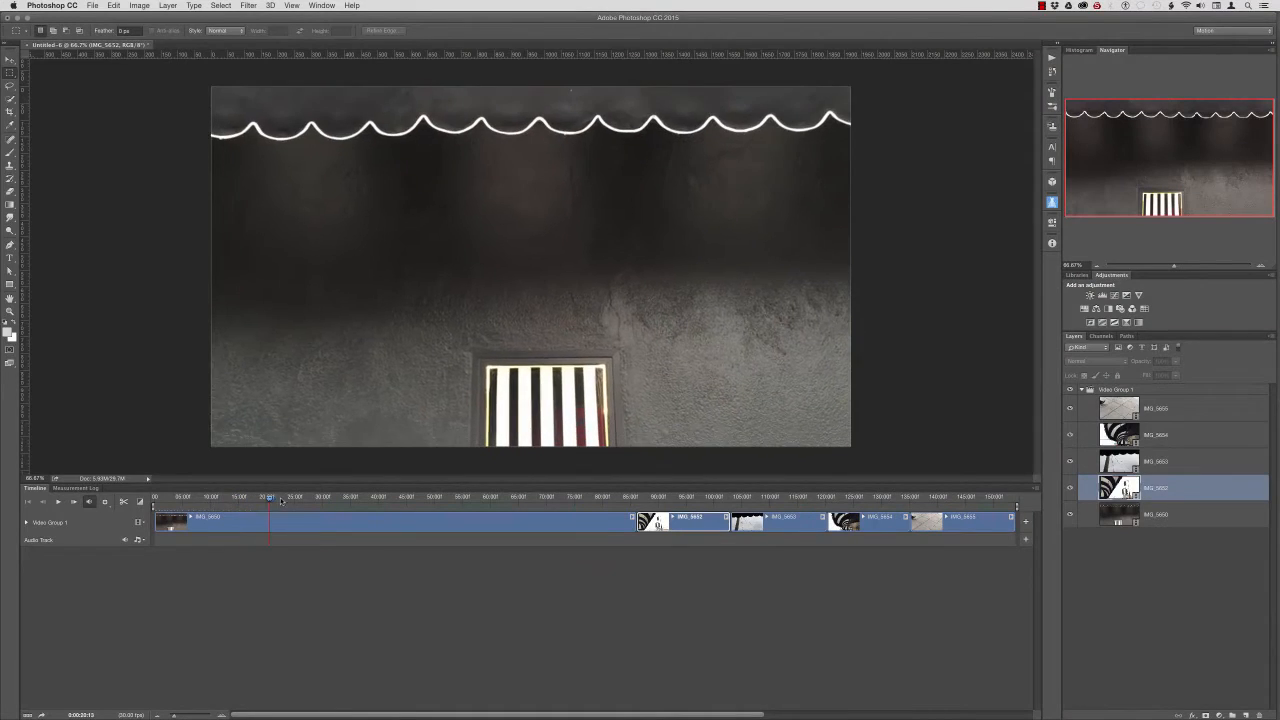
left_click_drag(281, 501, 299, 498)
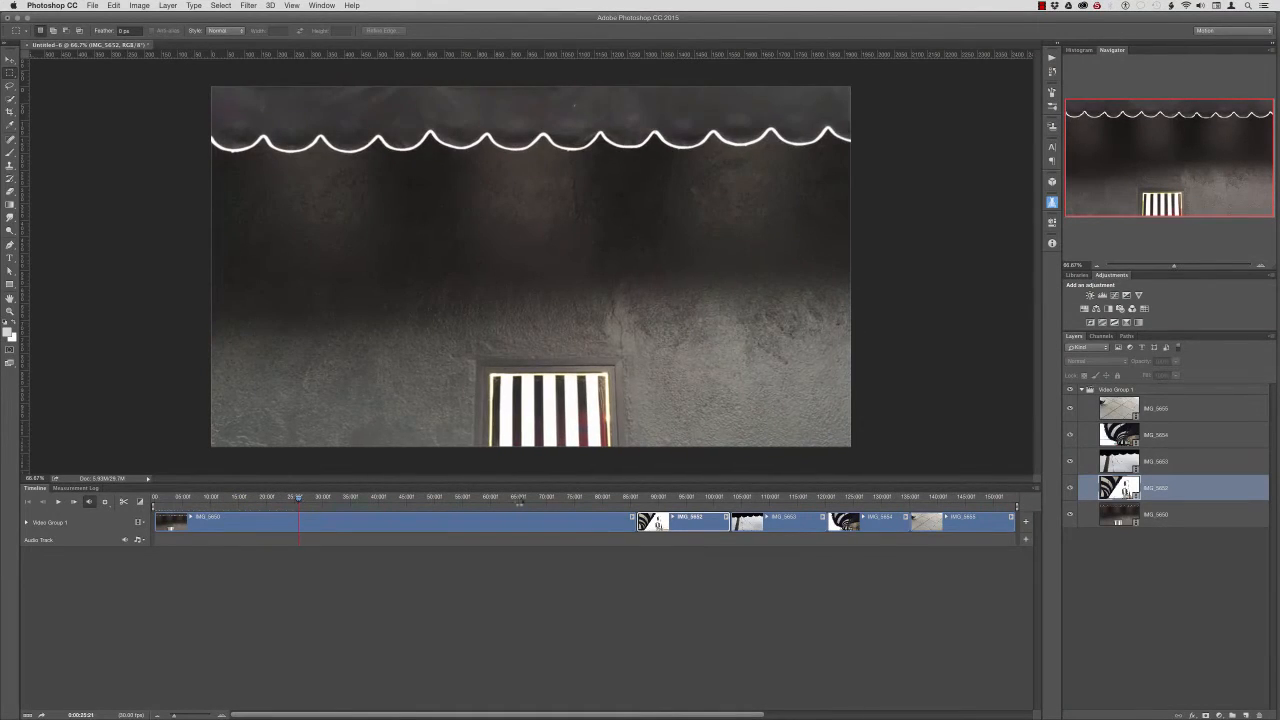
left_click(676, 498)
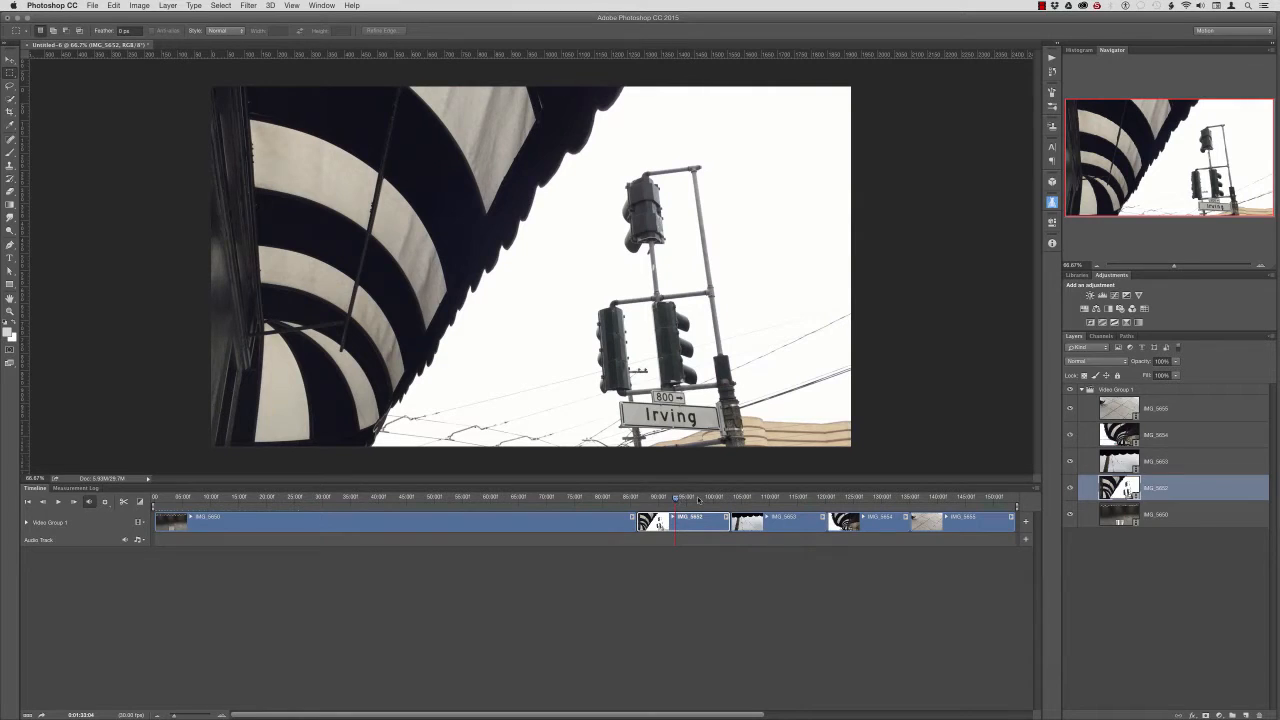
left_click_drag(678, 499, 691, 498)
left_click_drag(856, 499, 880, 498)
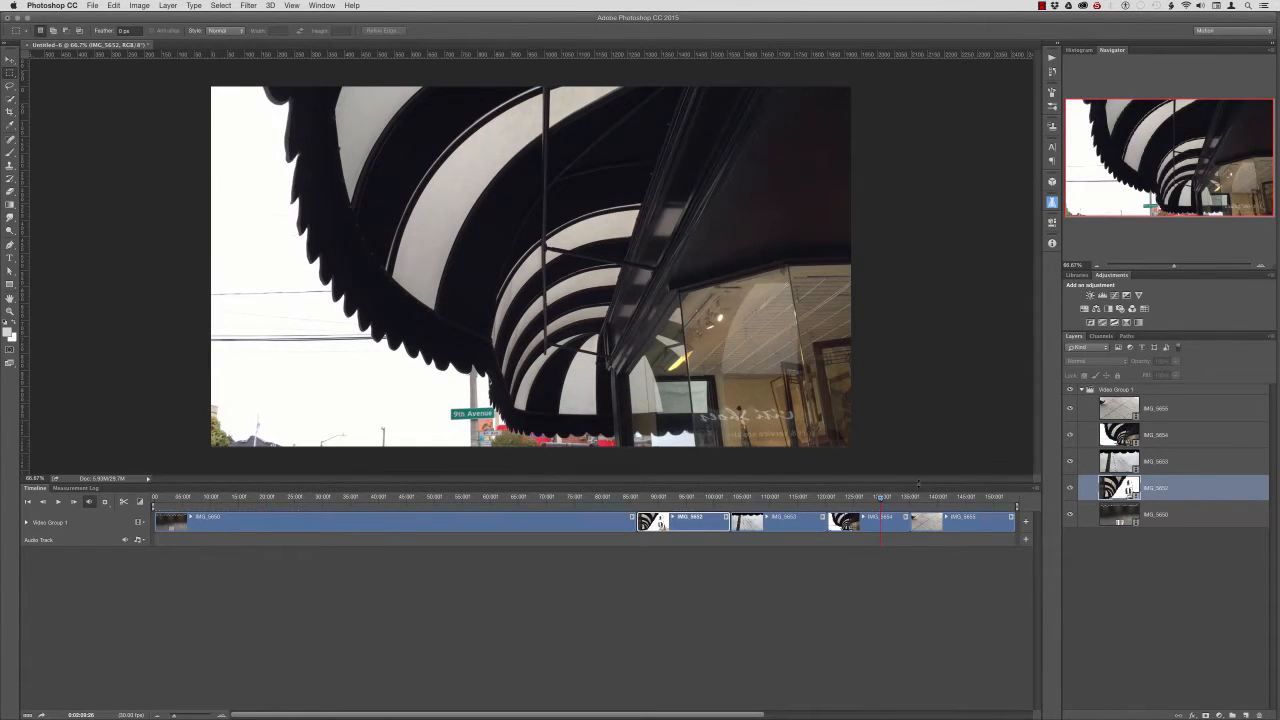
- Shrink the timeline's height to give the canvas more room, and zoom the video preview to 100%
left_click_drag(917, 483, 898, 598)
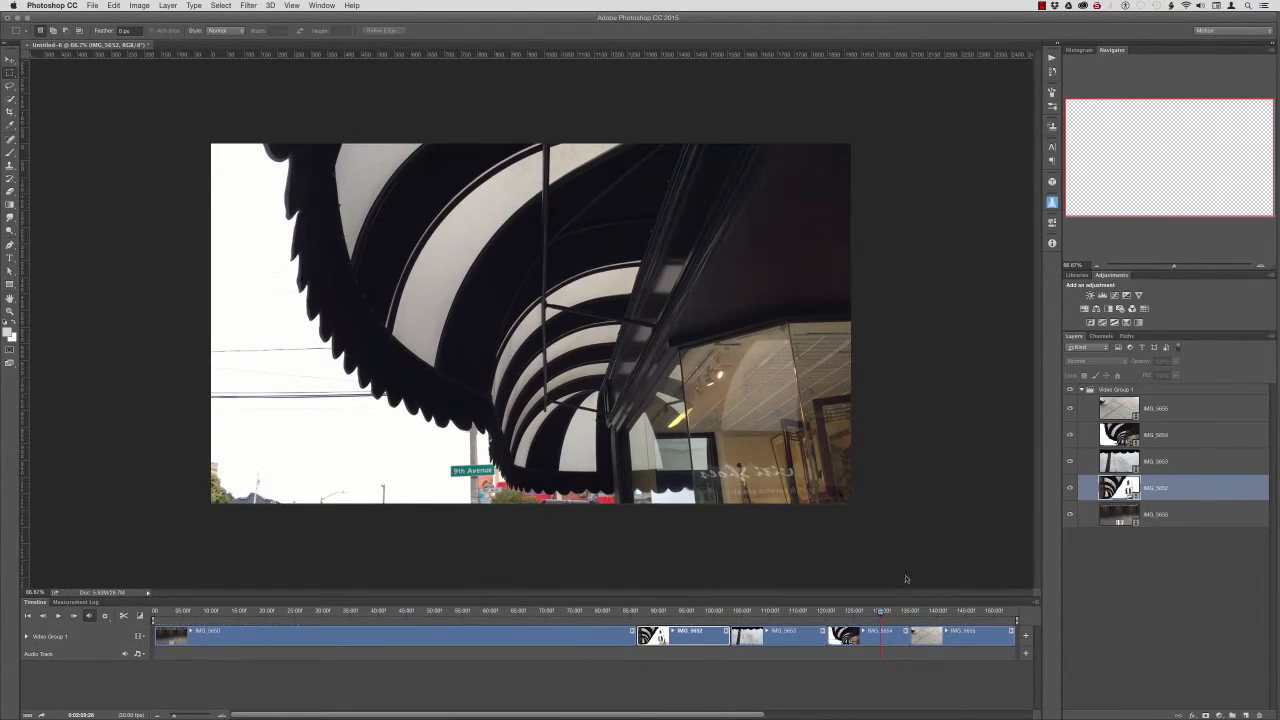
key("ctrl+plus")
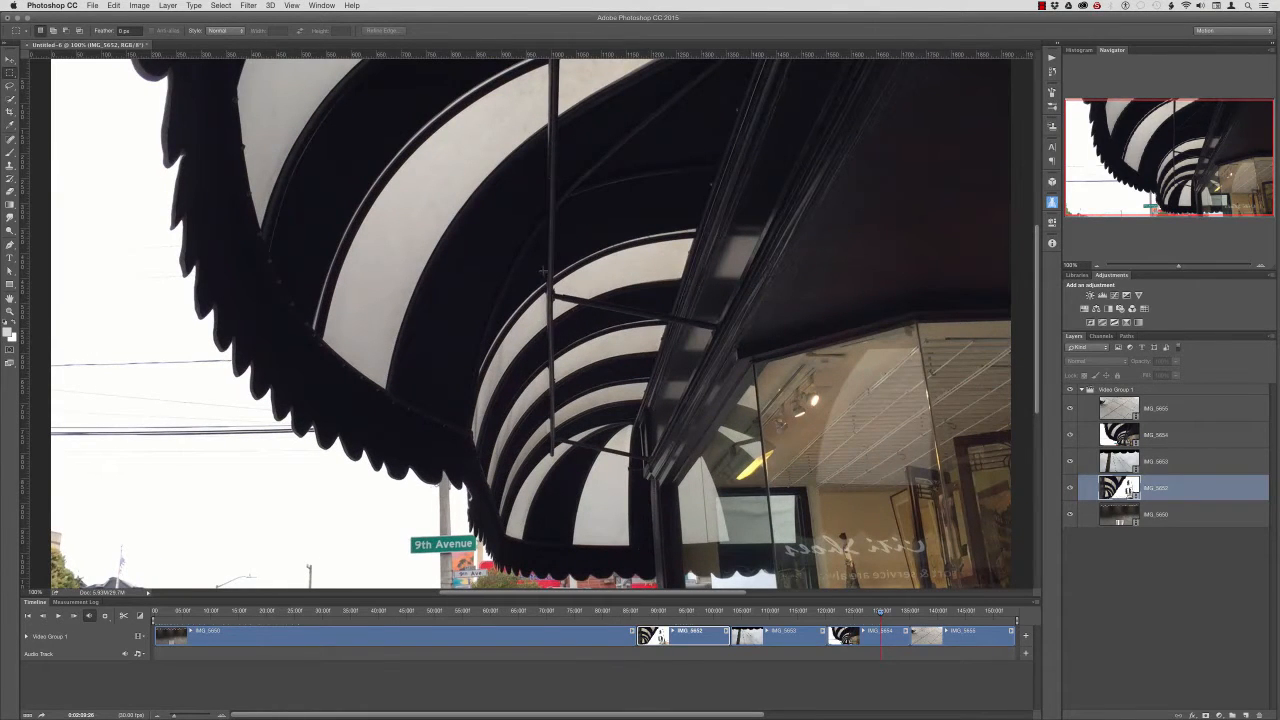
left_click_drag(543, 271, 526, 263)
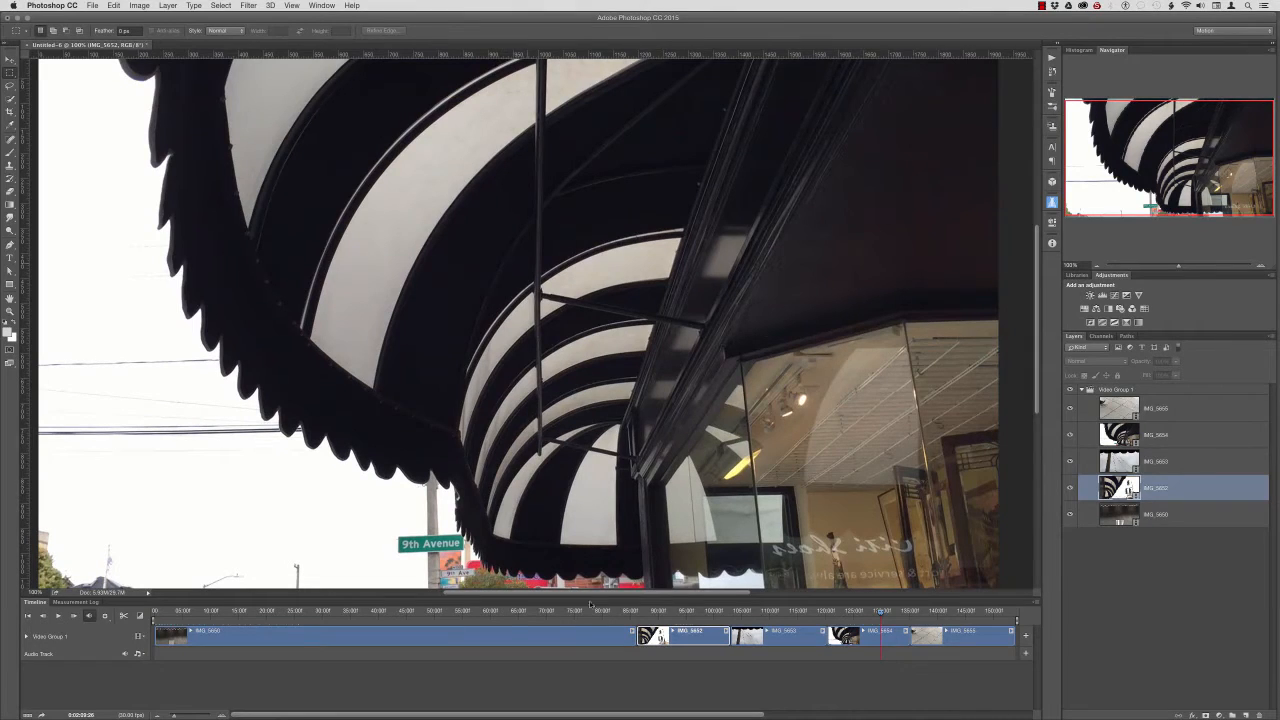
- Try a slower playback speed of 74.48% on the IMG_5650 clip and set it back to 100%
left_click(469, 640)
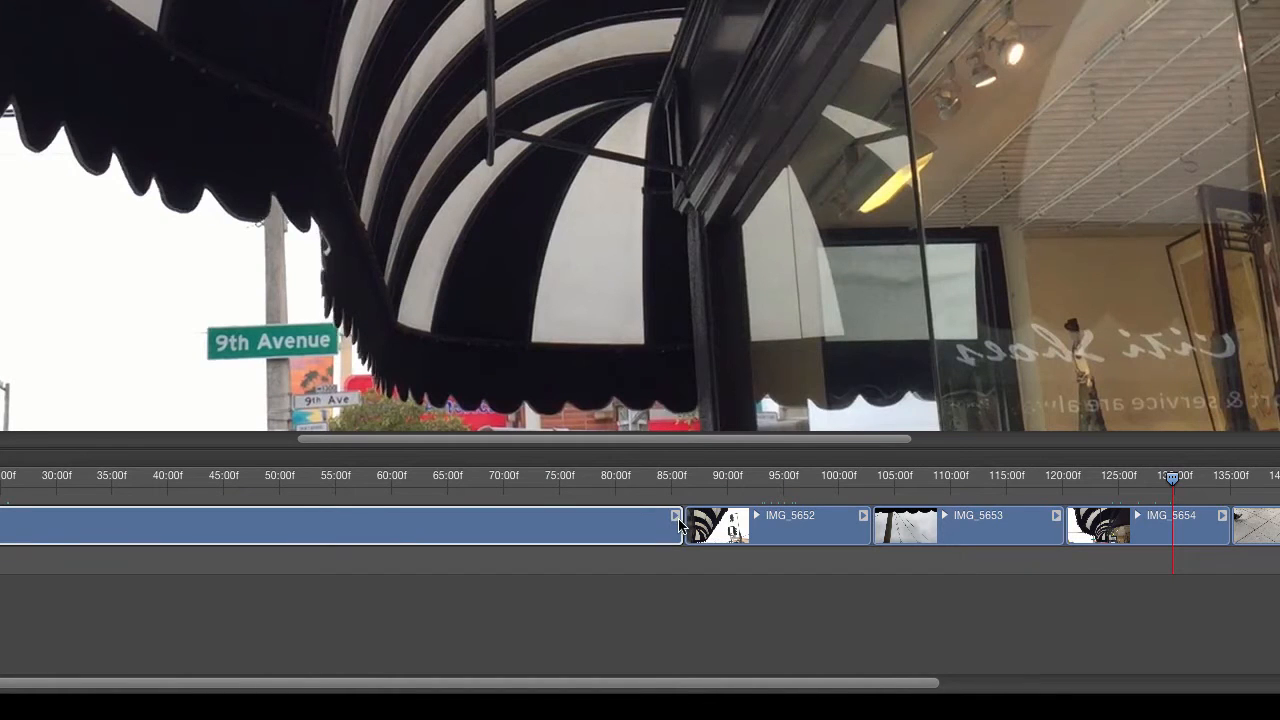
left_click(677, 518)
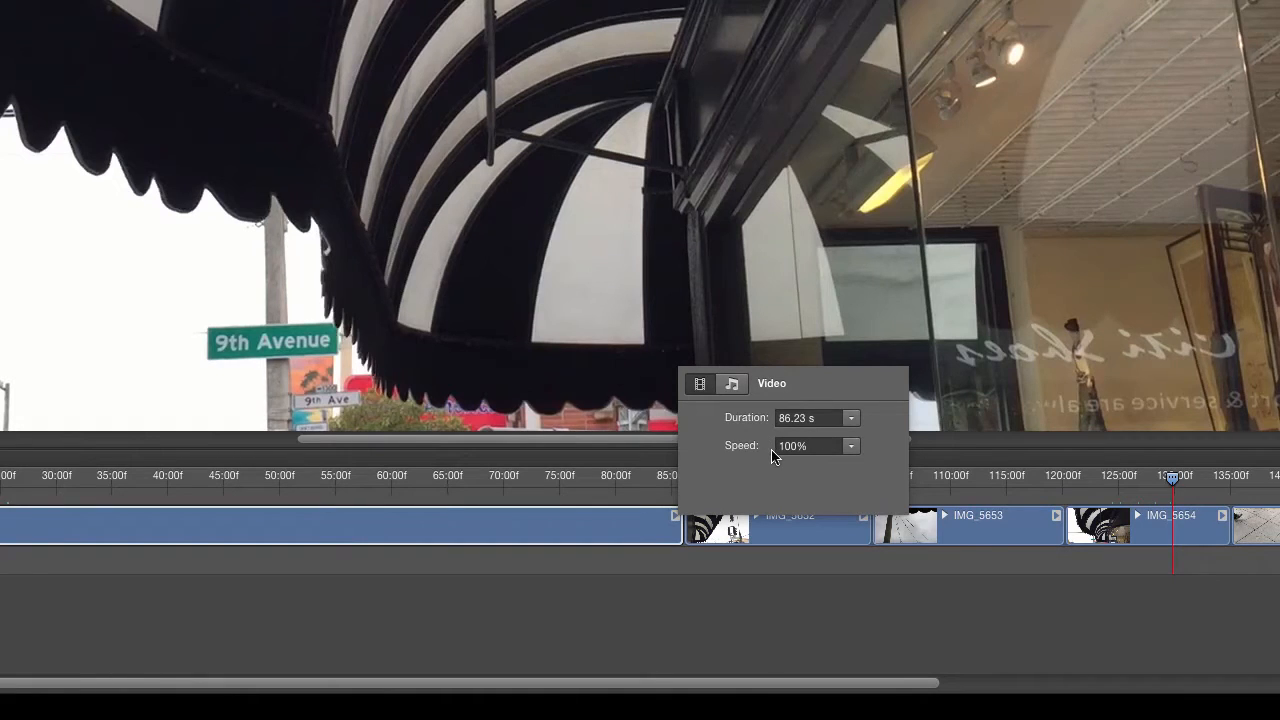
left_click(851, 446)
mouse_move(848, 466)
left_mouse_down()
mouse_move(822, 473)
mouse_move(836, 467)
left_mouse_up()
left_click(830, 446)
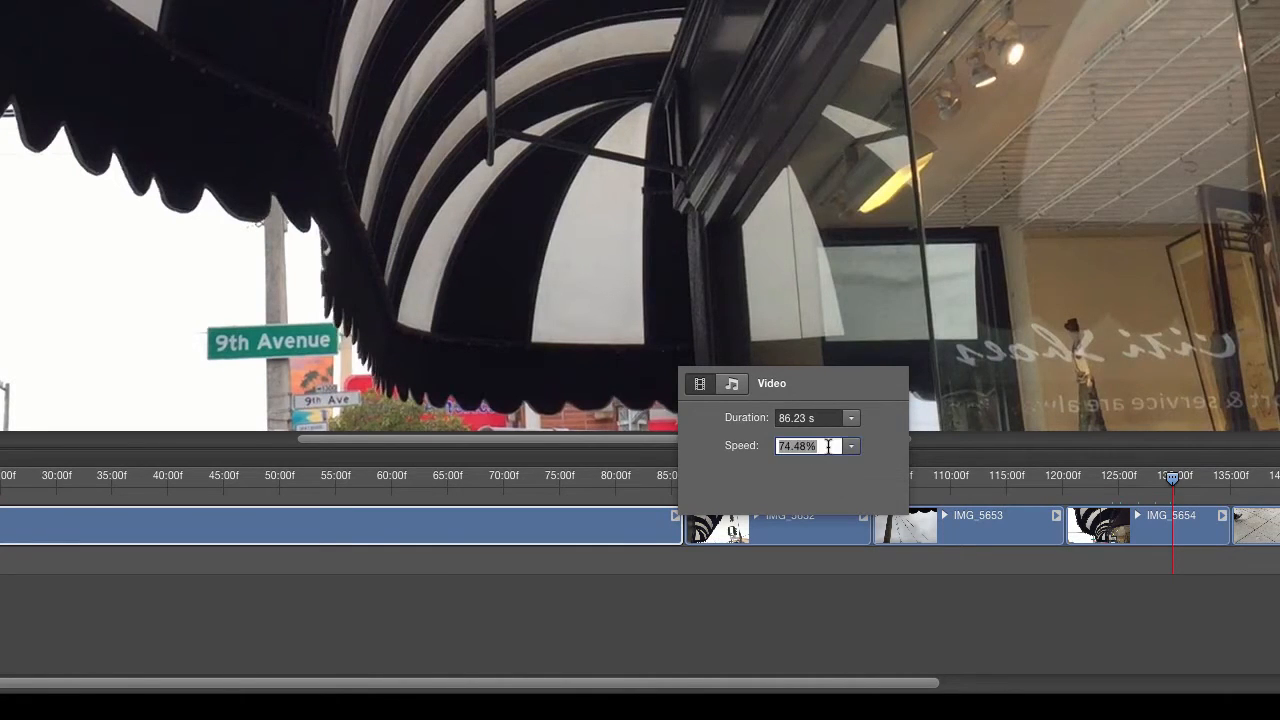
type("100")
key("Return")
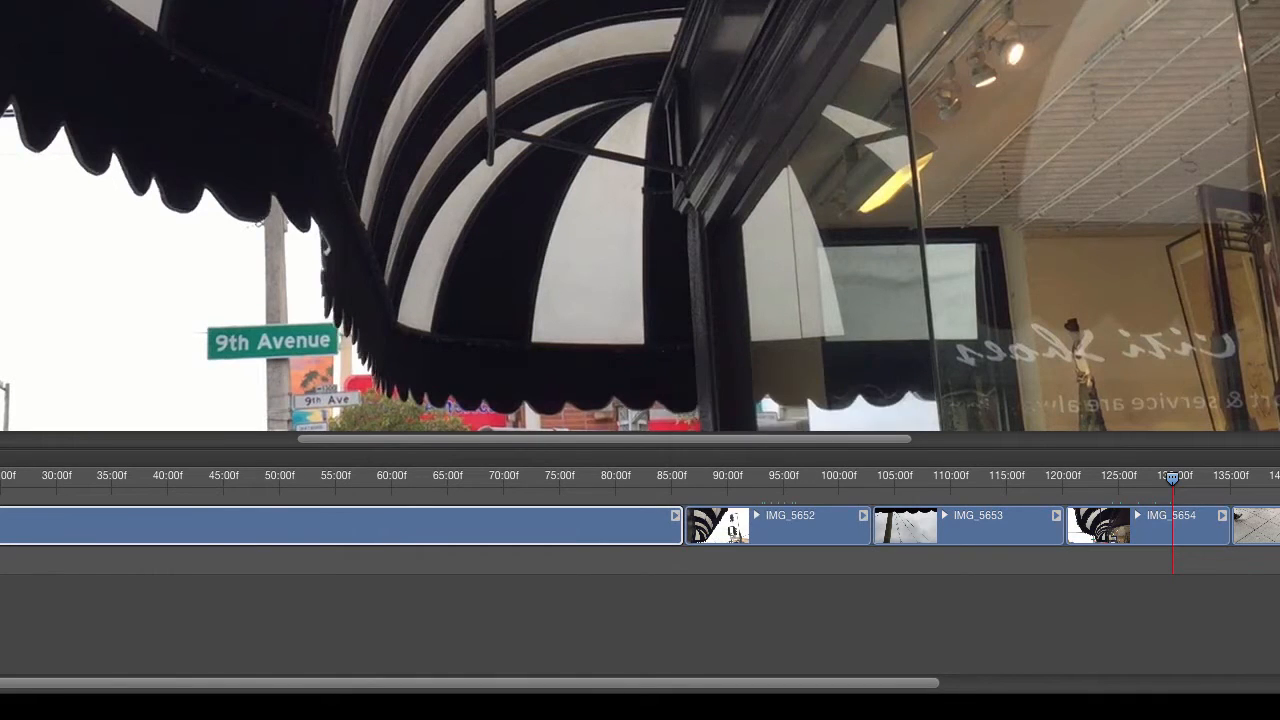
- Mute the IMG_5650 clip's own audio in its clip settings
left_click(675, 515)
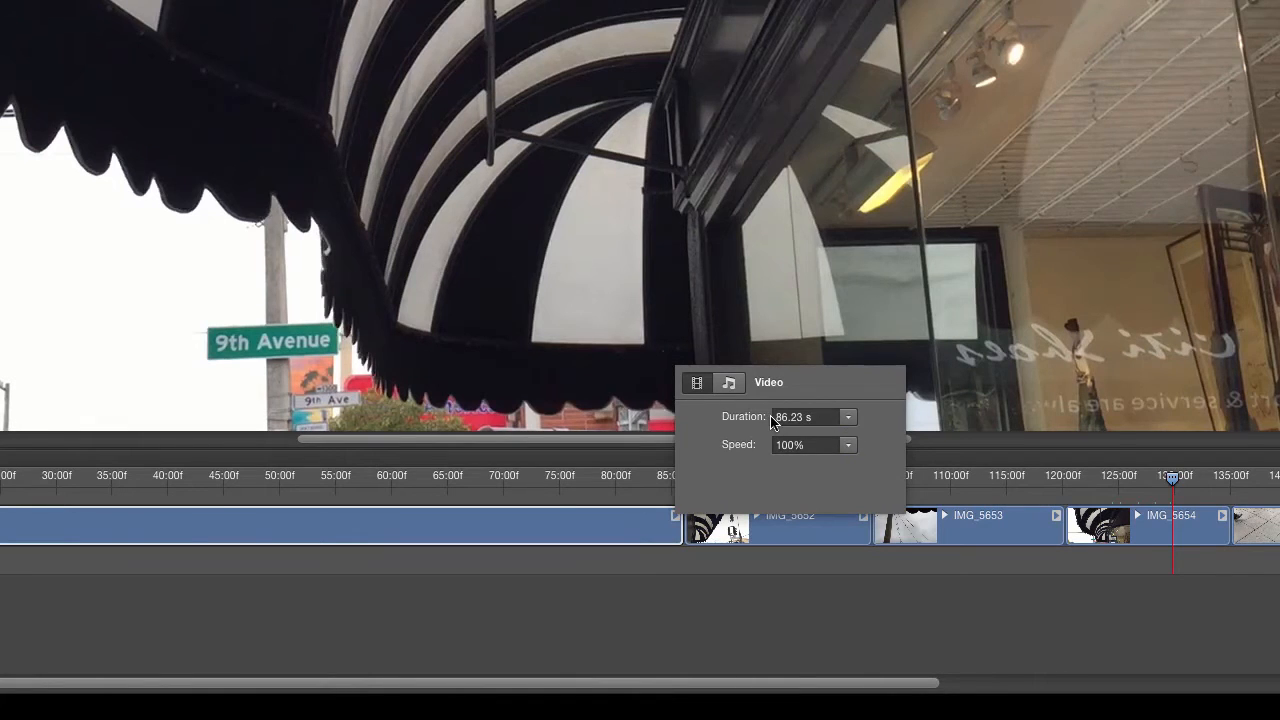
left_click(729, 382)
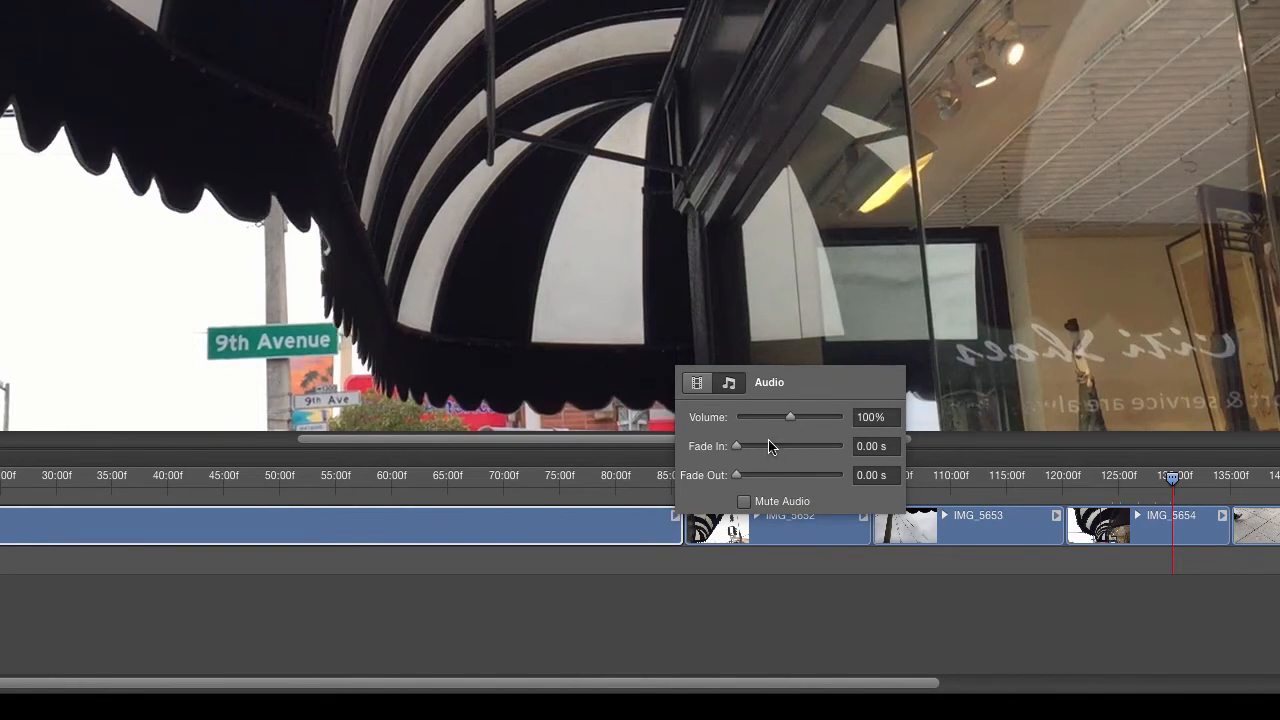
left_click(744, 501)
left_click(752, 548)
- Mute the audio of the IMG_5652 and IMG_5653 clips
left_click(863, 516)
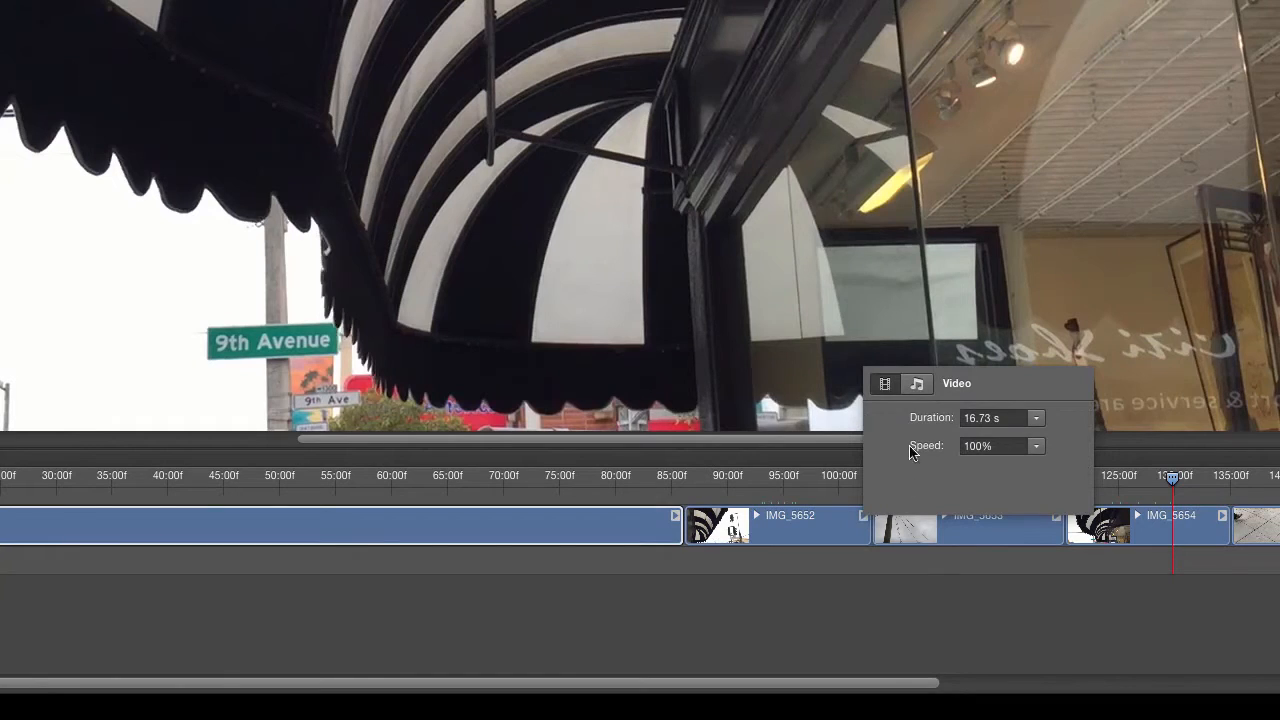
left_click(919, 386)
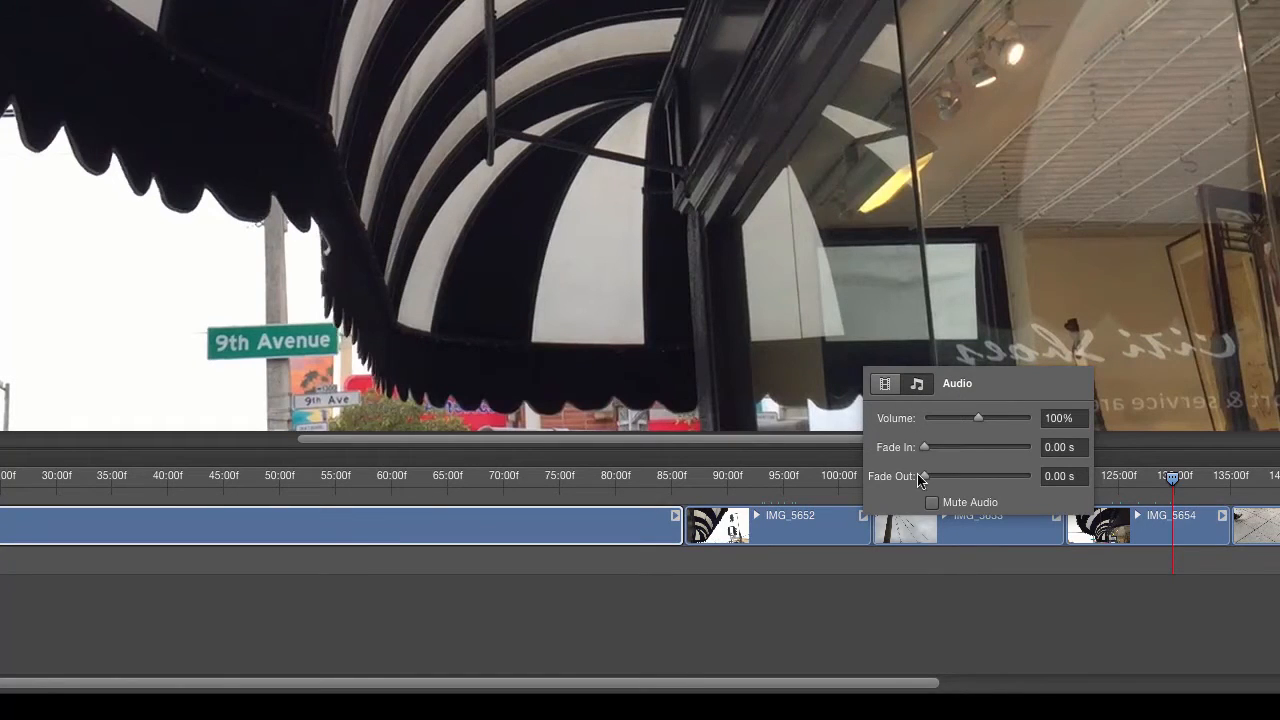
left_click(940, 566)
left_click(980, 540)
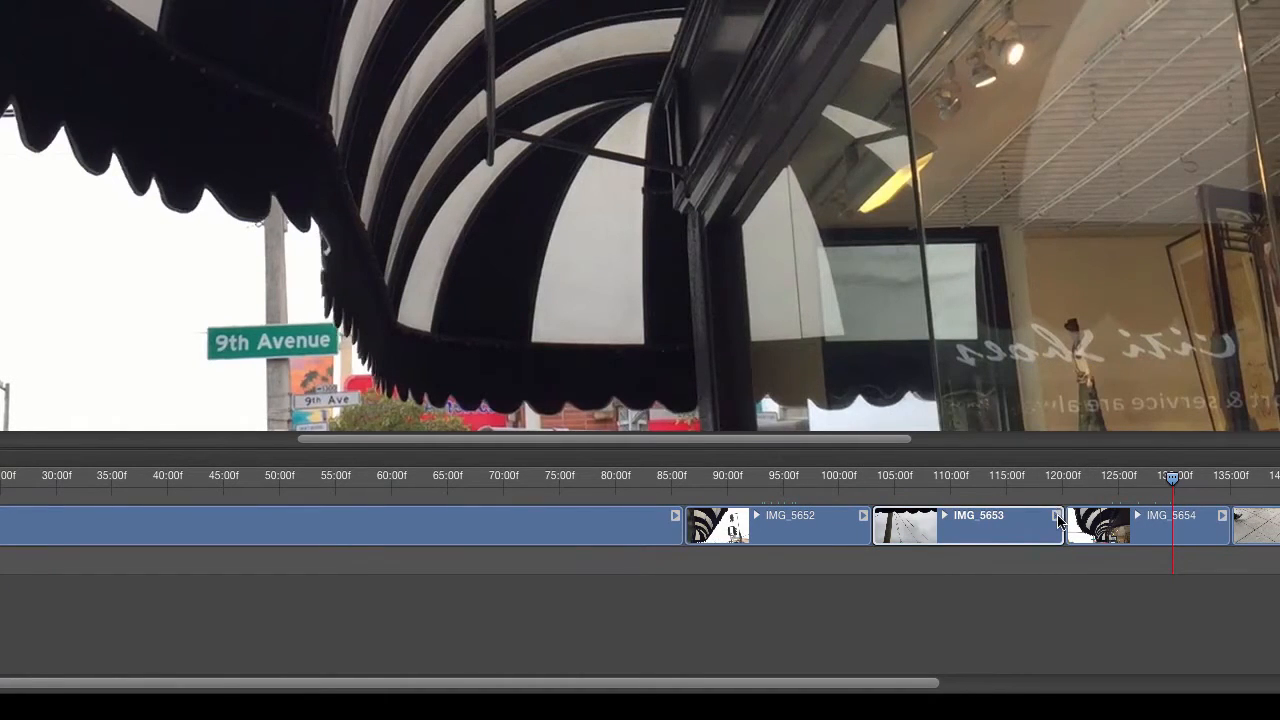
left_click(1056, 517)
left_click(1110, 386)
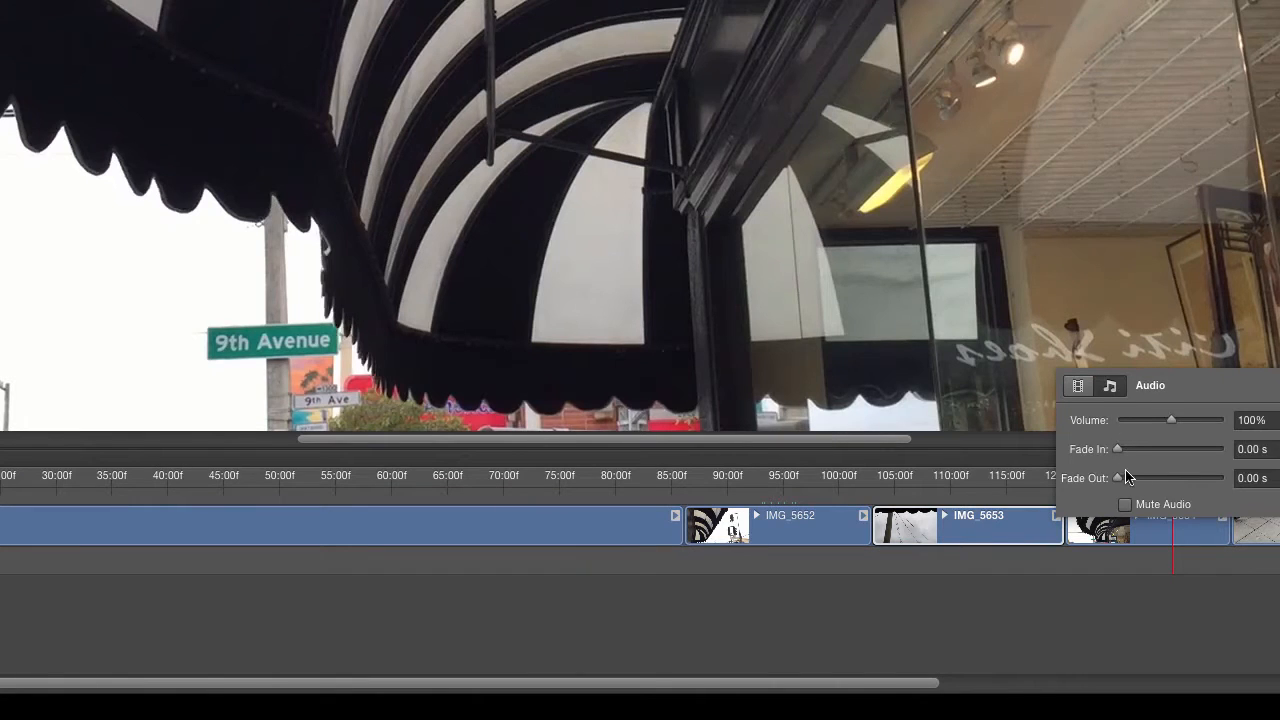
left_click(1125, 505)
left_click(1195, 530)
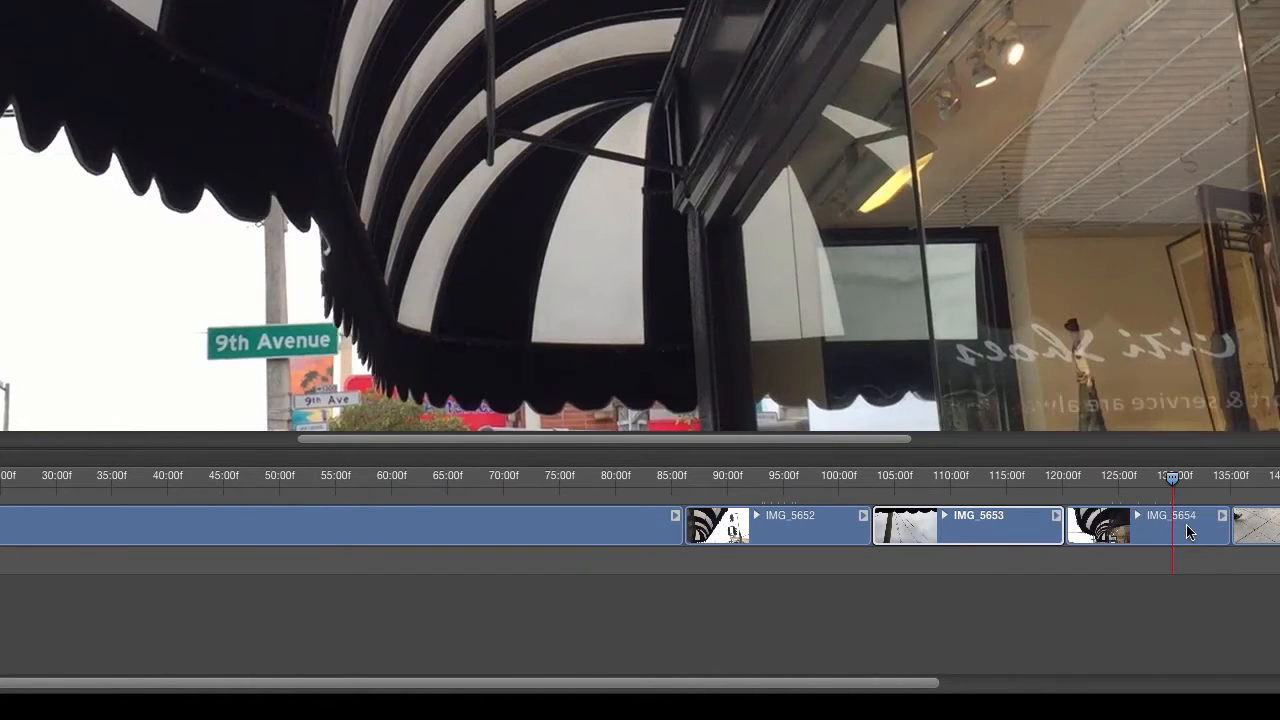
- Mute the audio of the last two clips on the video track, IMG_5654 and IMG_5655
left_click(1222, 517)
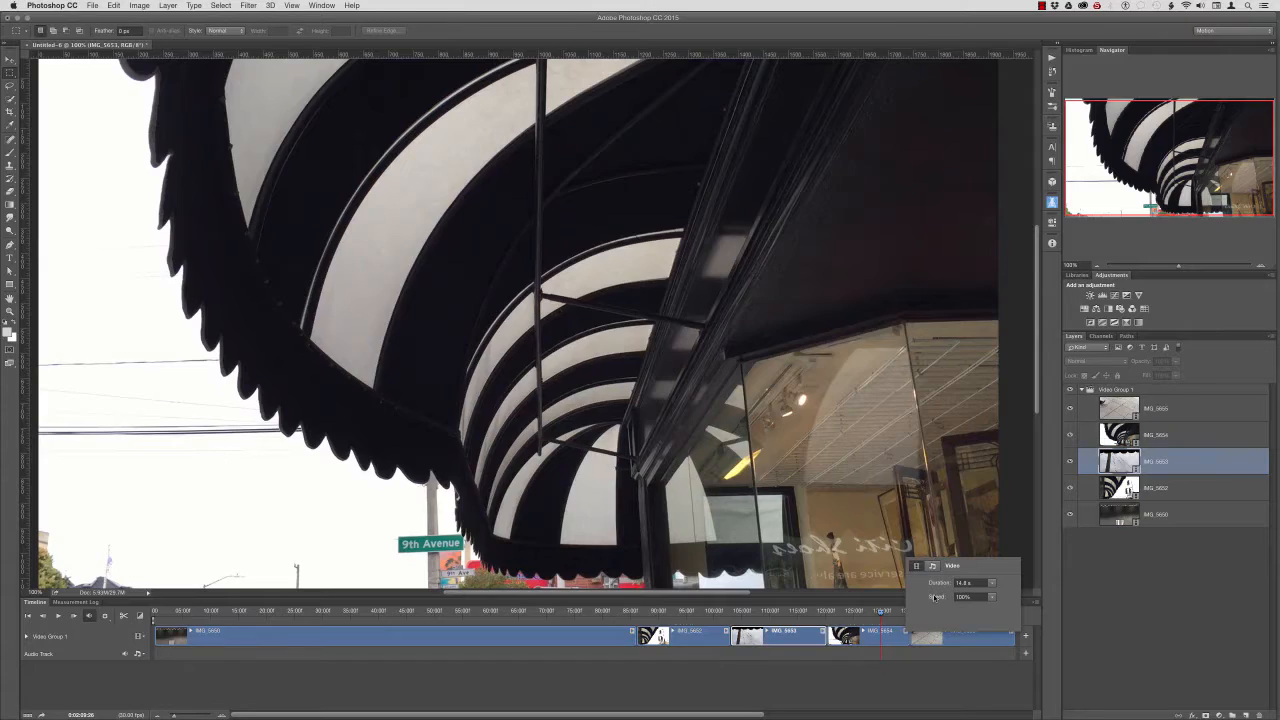
left_click(933, 567)
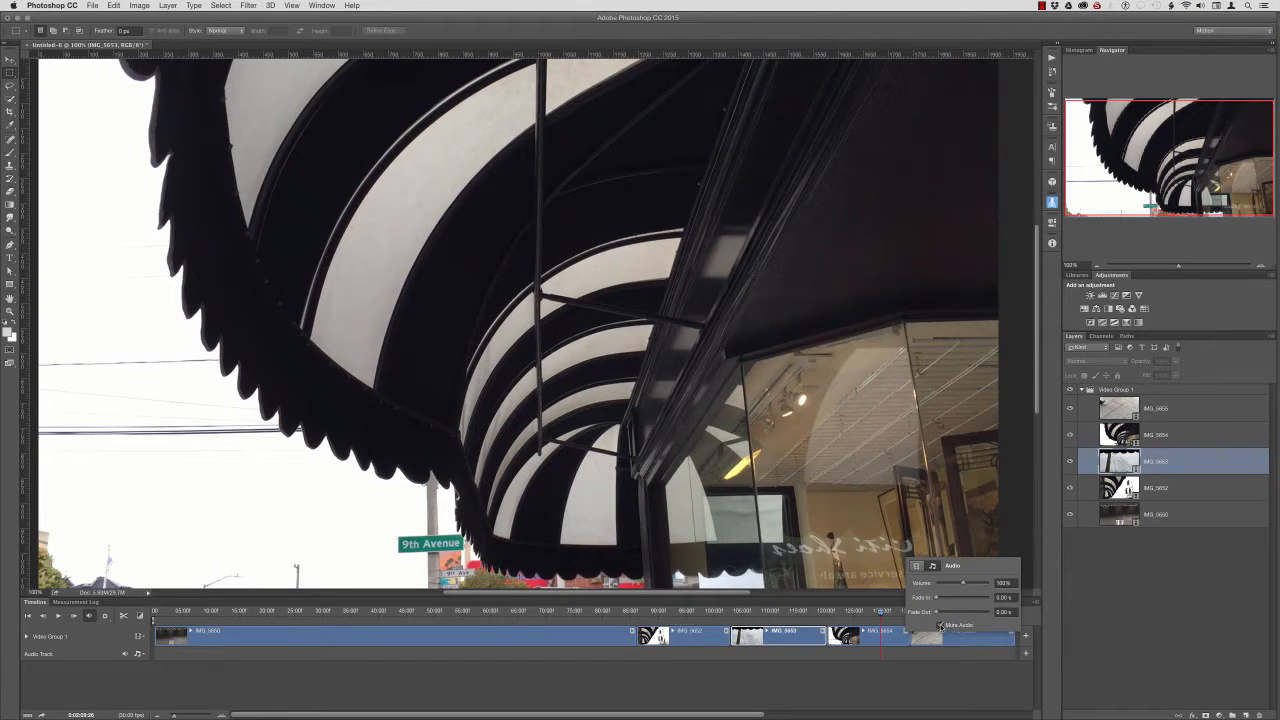
left_click(934, 657)
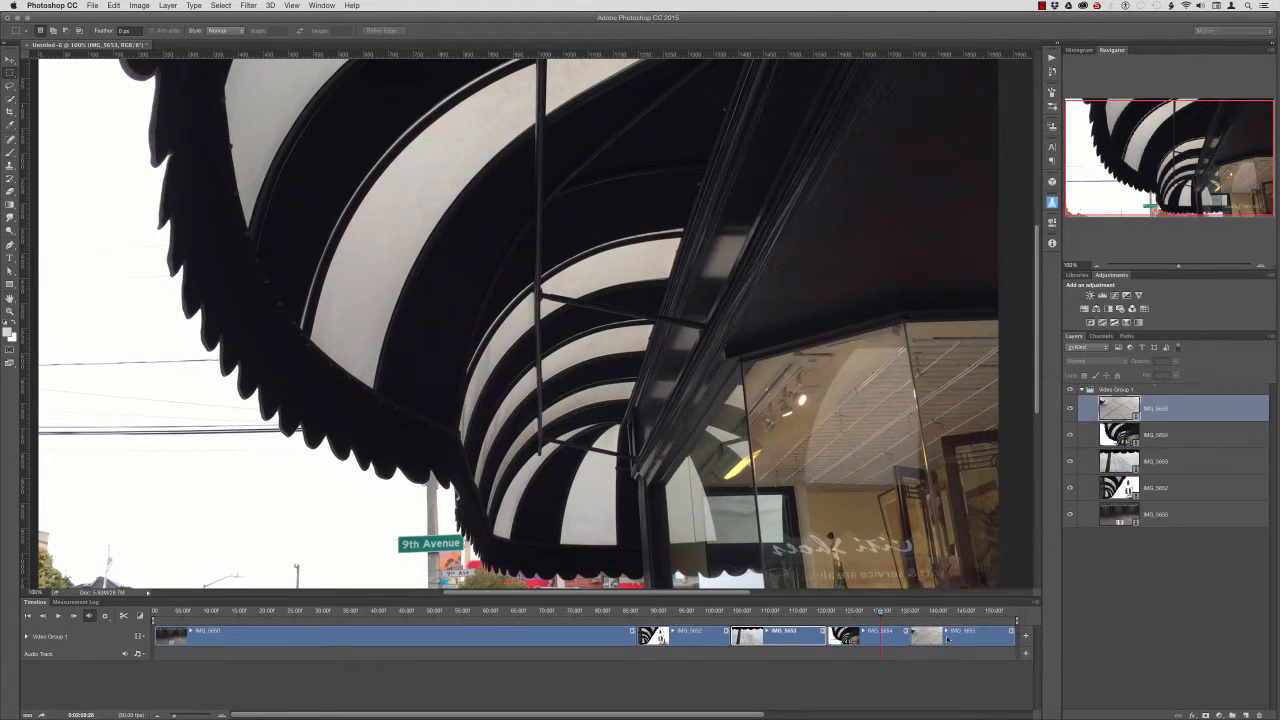
left_click(993, 637)
left_click(1010, 633)
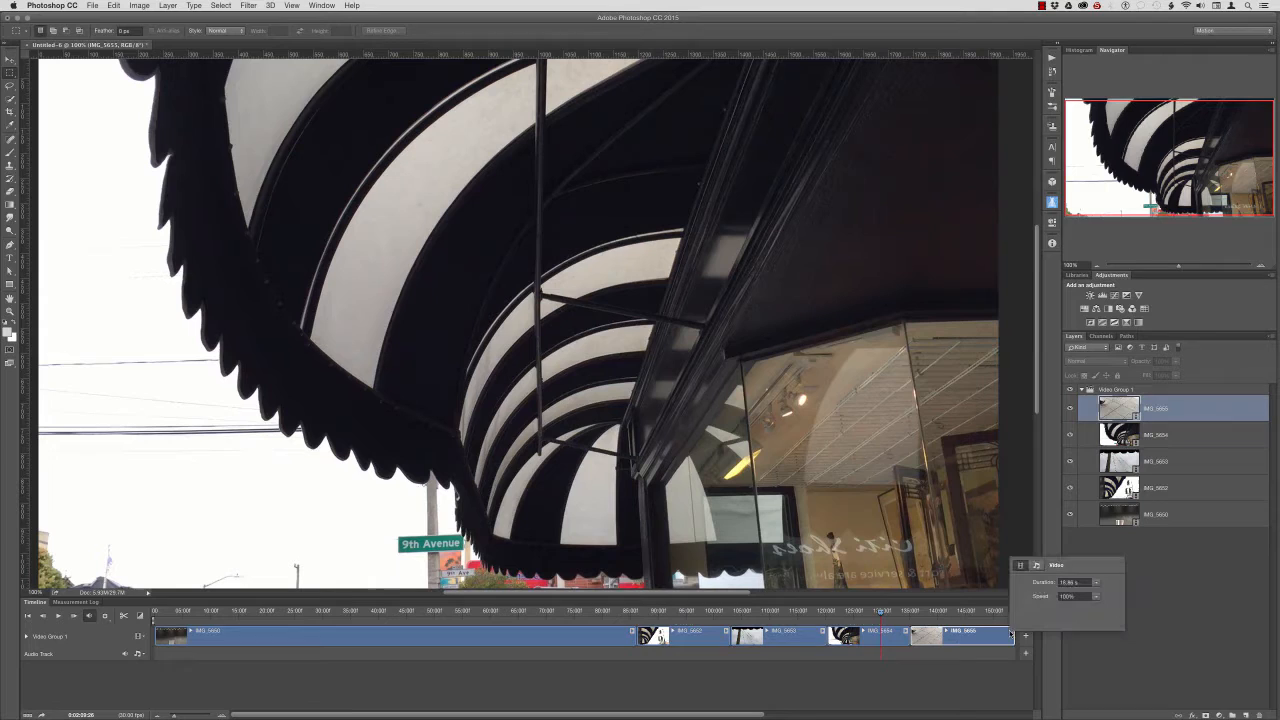
left_click(1036, 565)
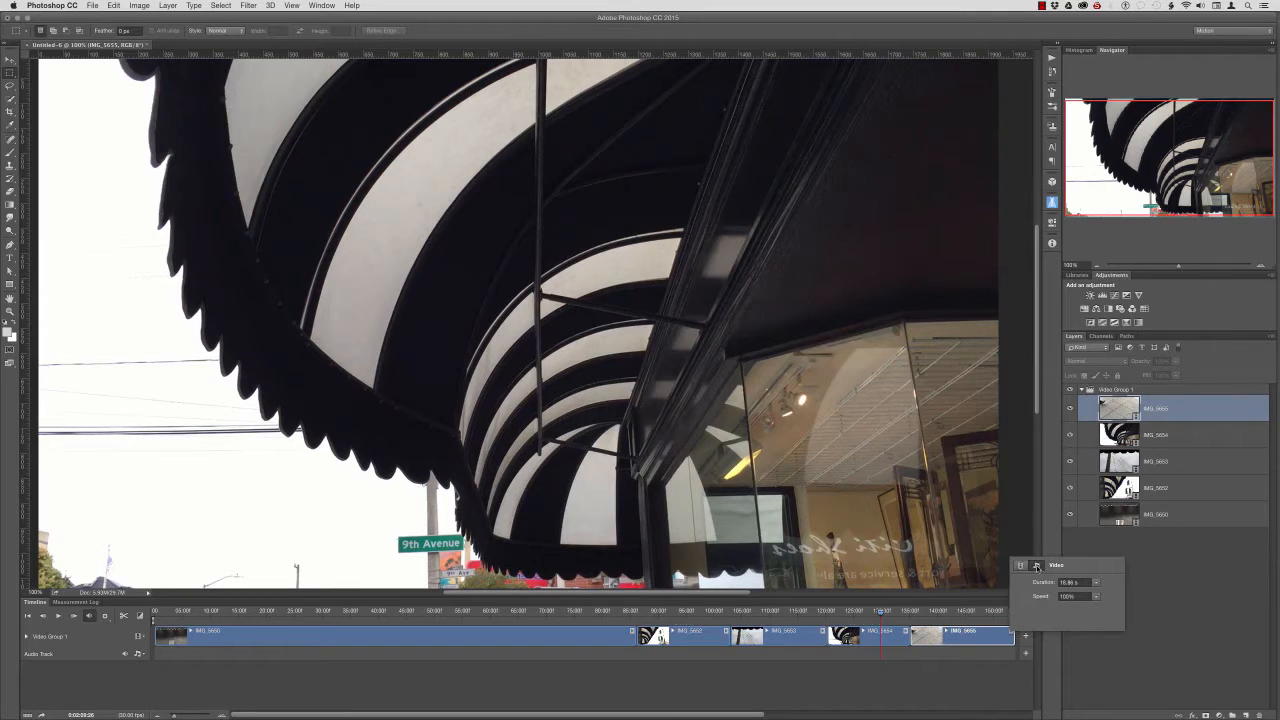
left_click(990, 657)
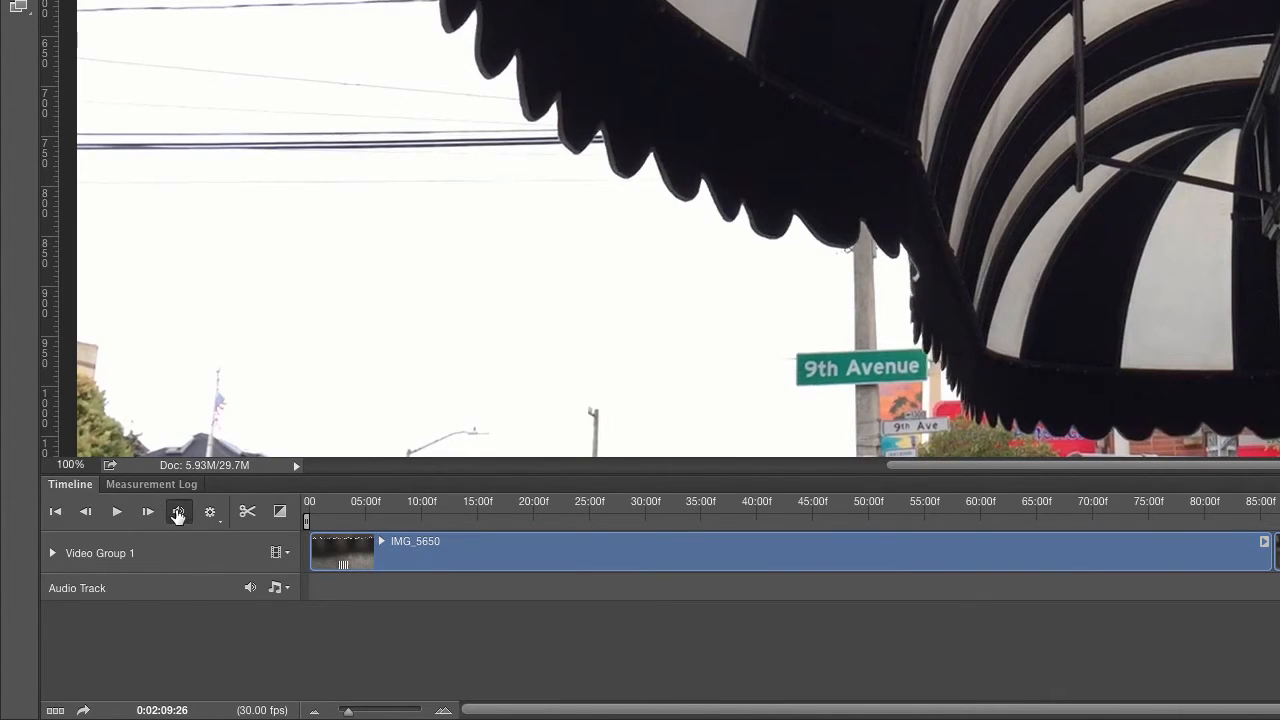
- Turn off audio playback in the timeline and add irving_street_music.wav from the Assets/Audio folder to the audio track
left_click(176, 515)
left_click(286, 590)
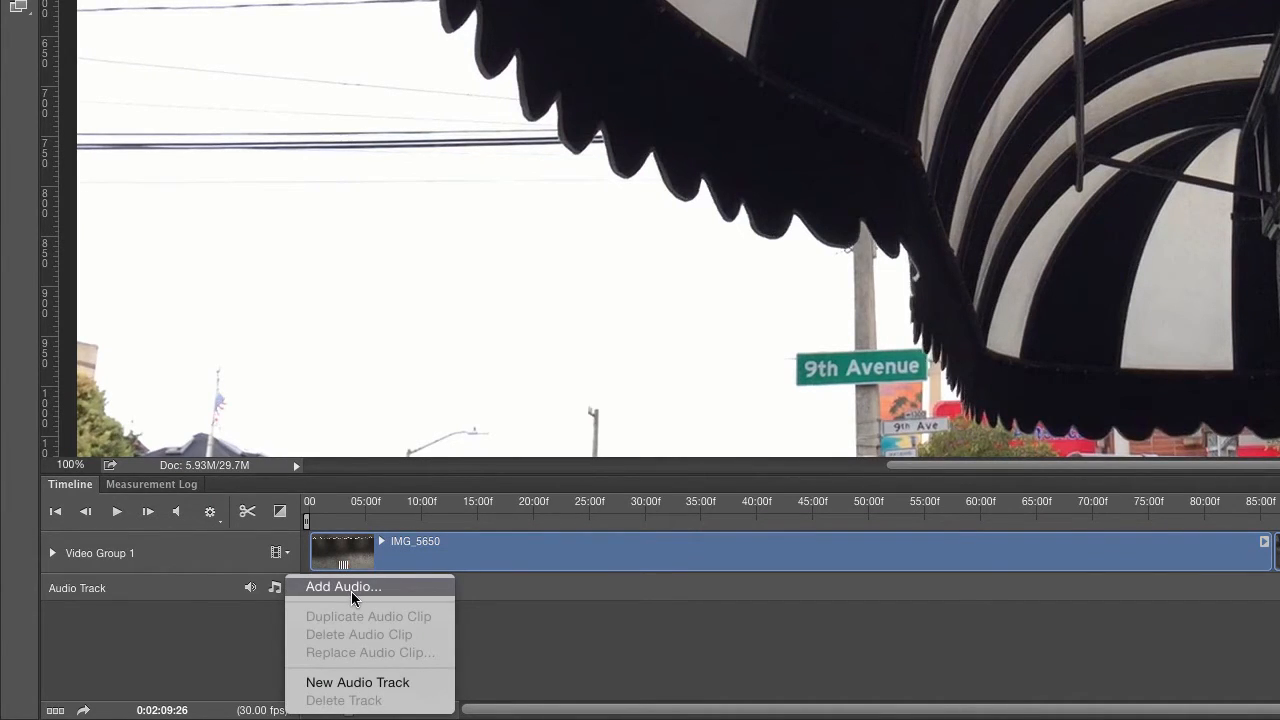
left_click(351, 589)
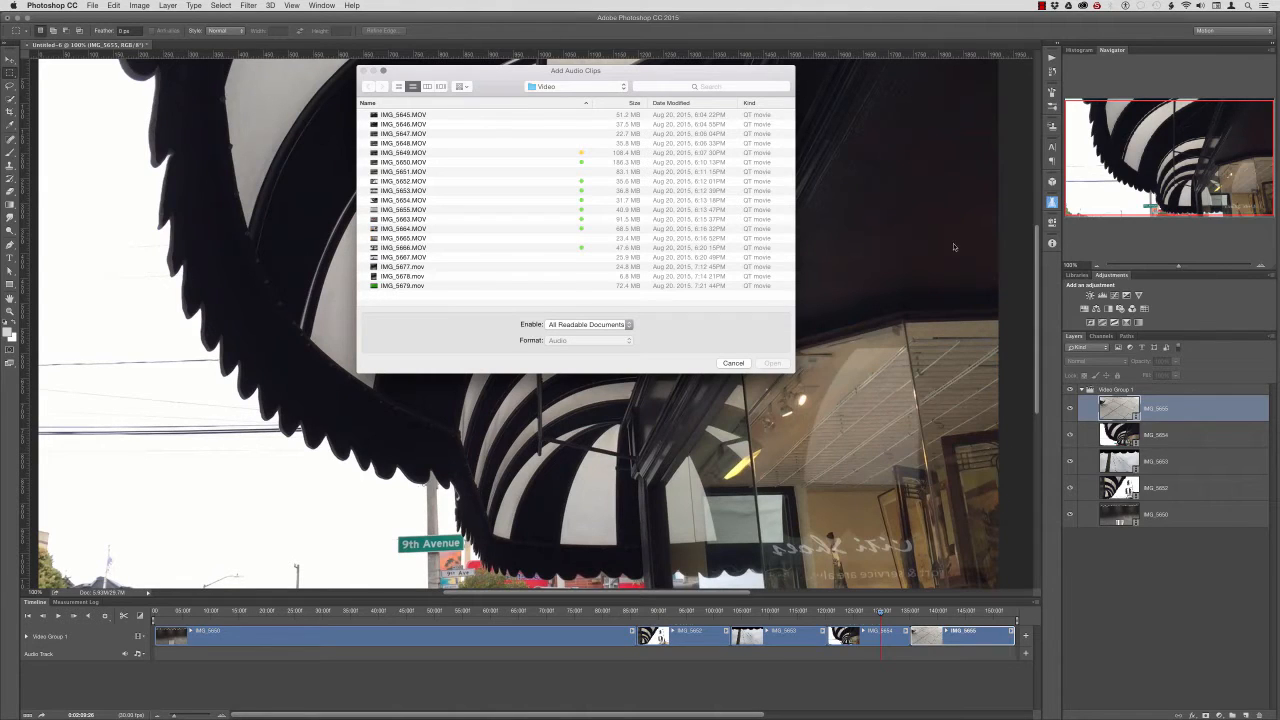
left_click(609, 87)
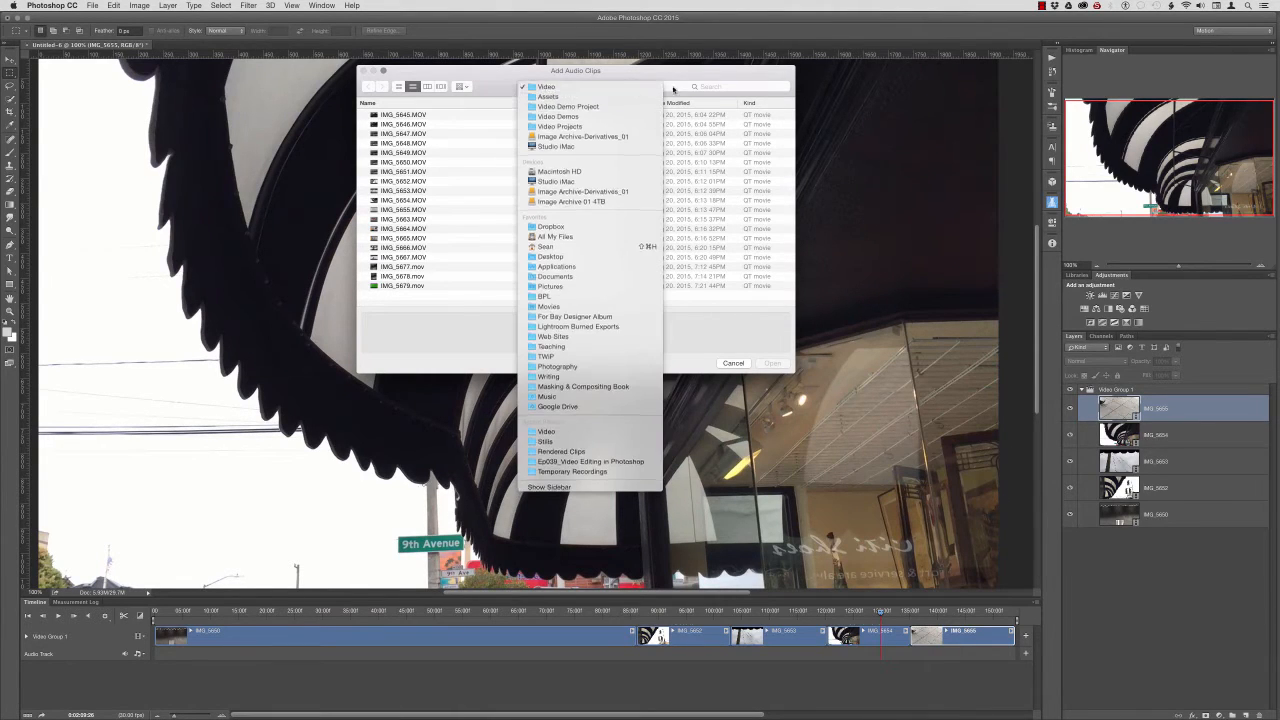
left_click(609, 97)
left_click(364, 133)
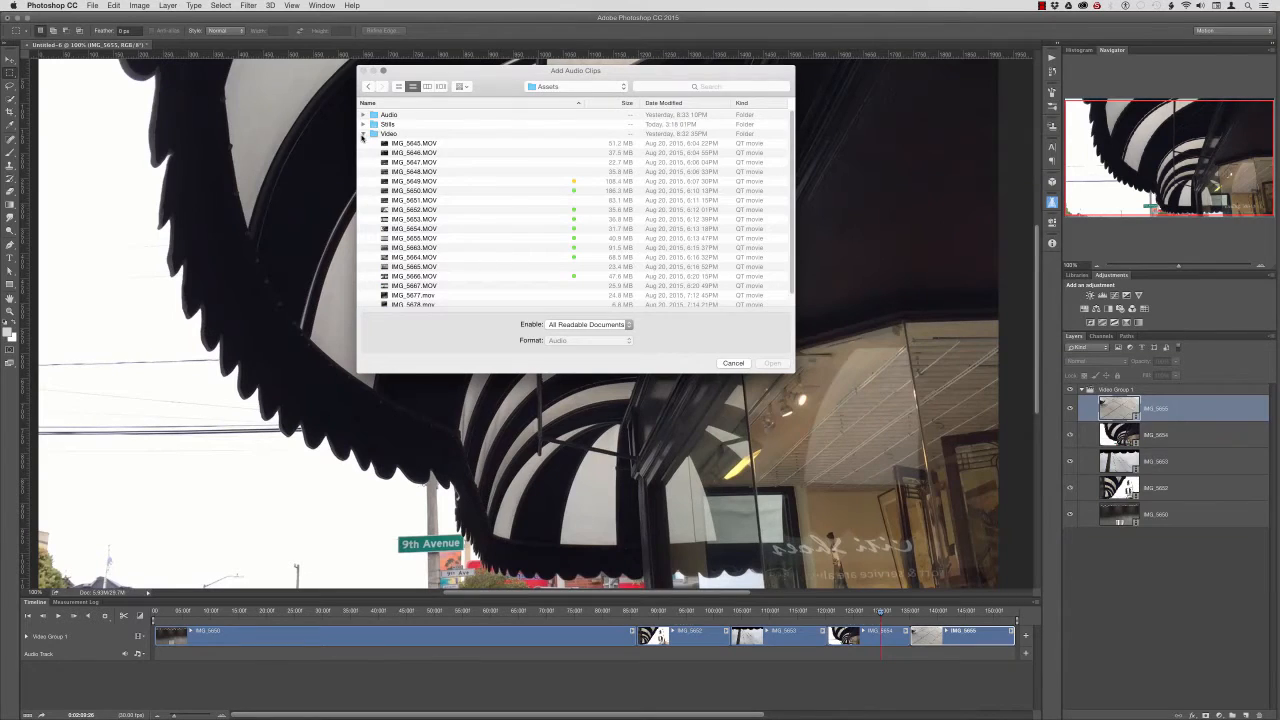
left_click(363, 114)
left_click(404, 124)
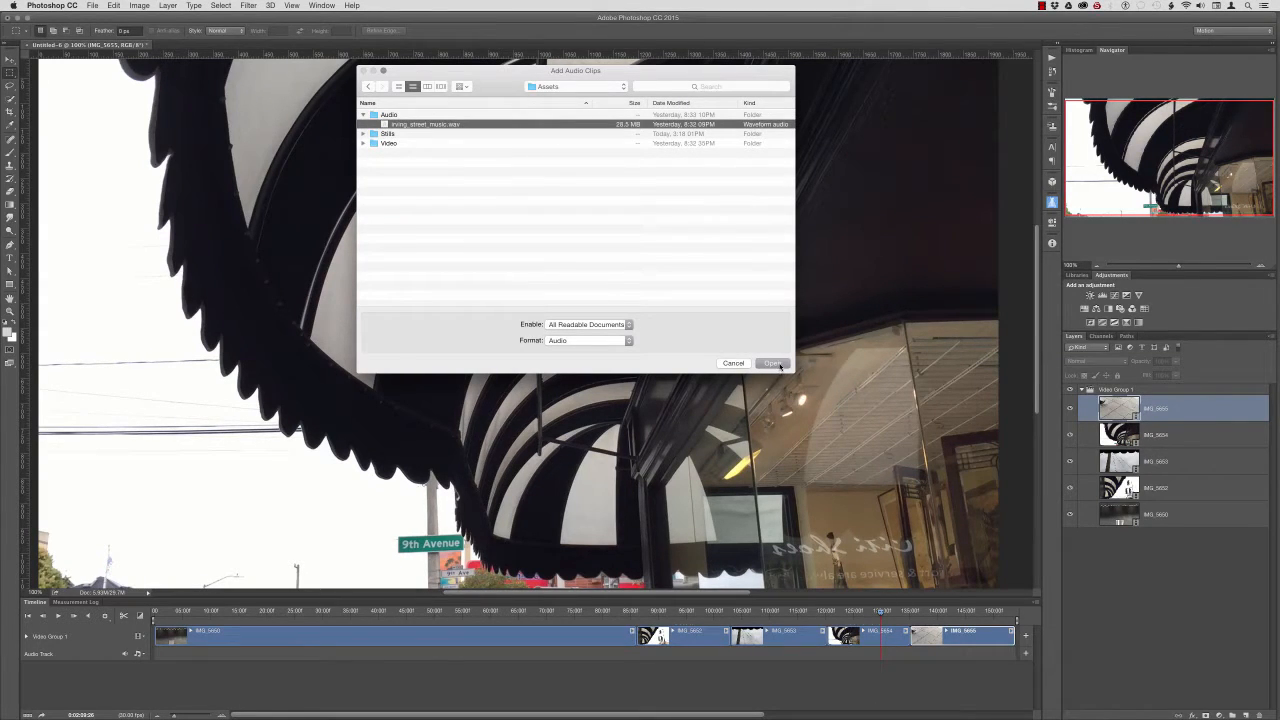
left_click(779, 365)
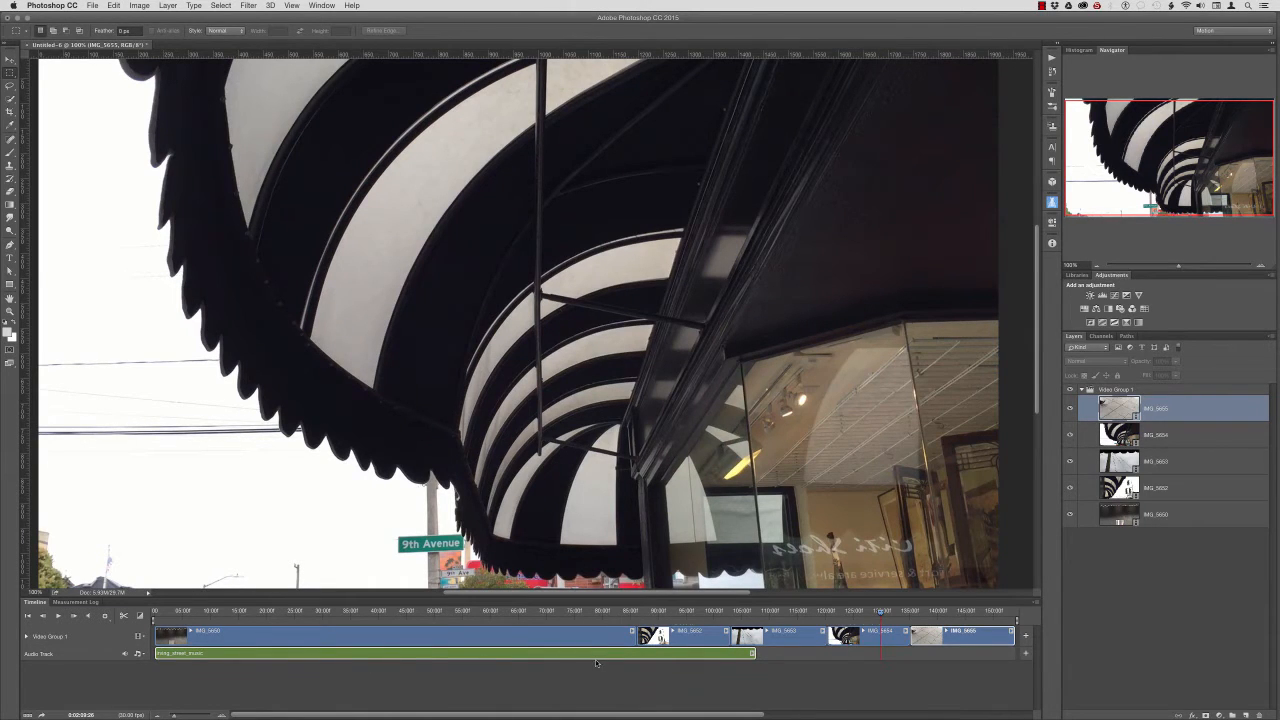
- Check the music clip's volume and fade settings, and scrub the playhead through the early part of the IMG_5650 clip
right_click(605, 657)
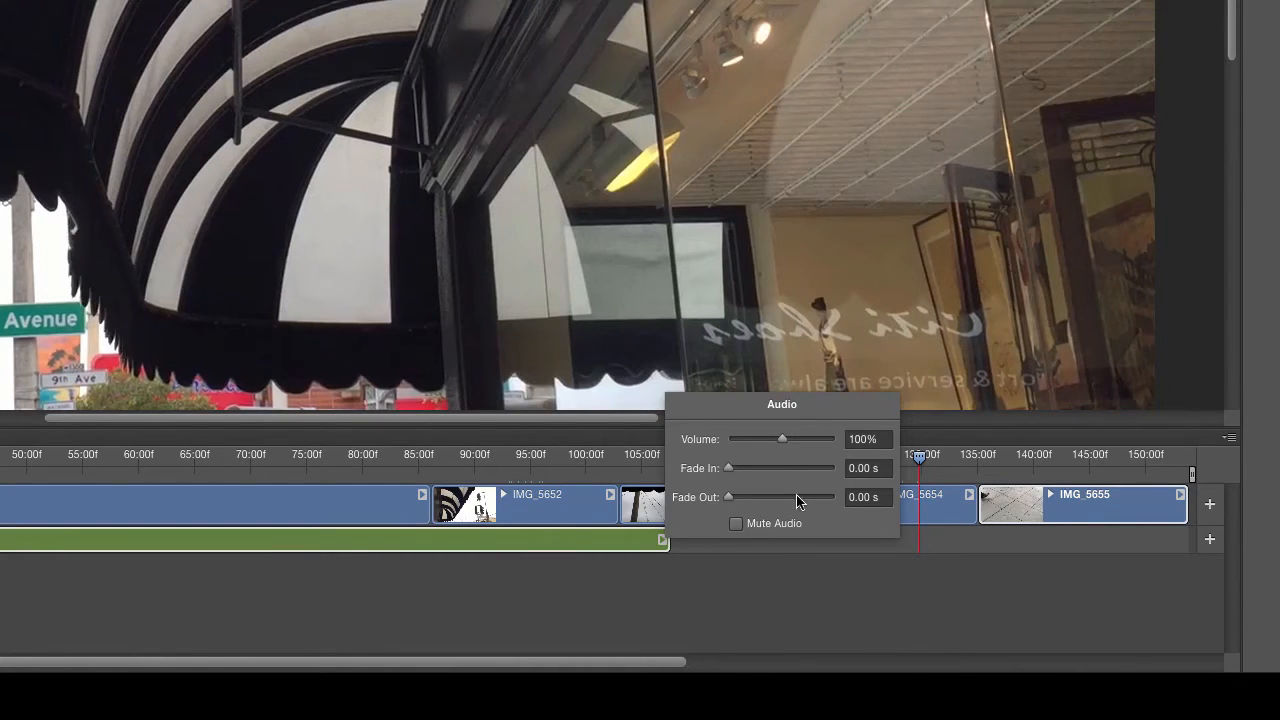
left_click(705, 598)
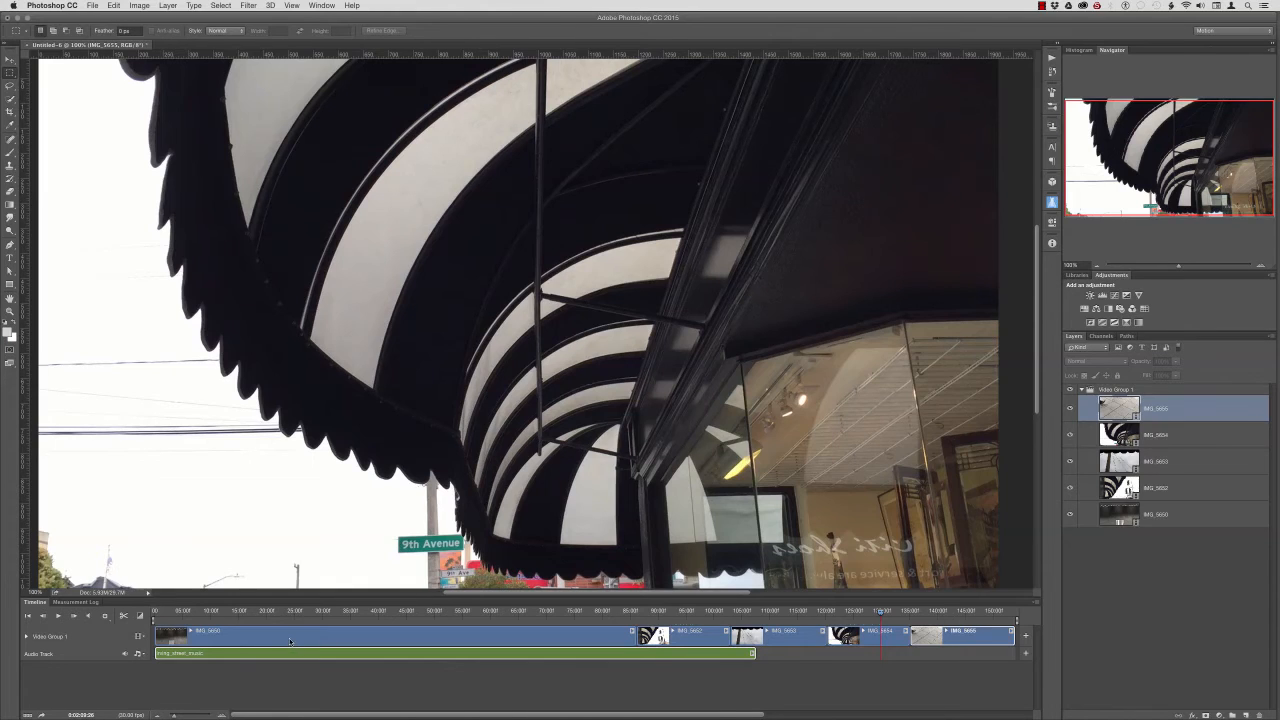
left_click(290, 641)
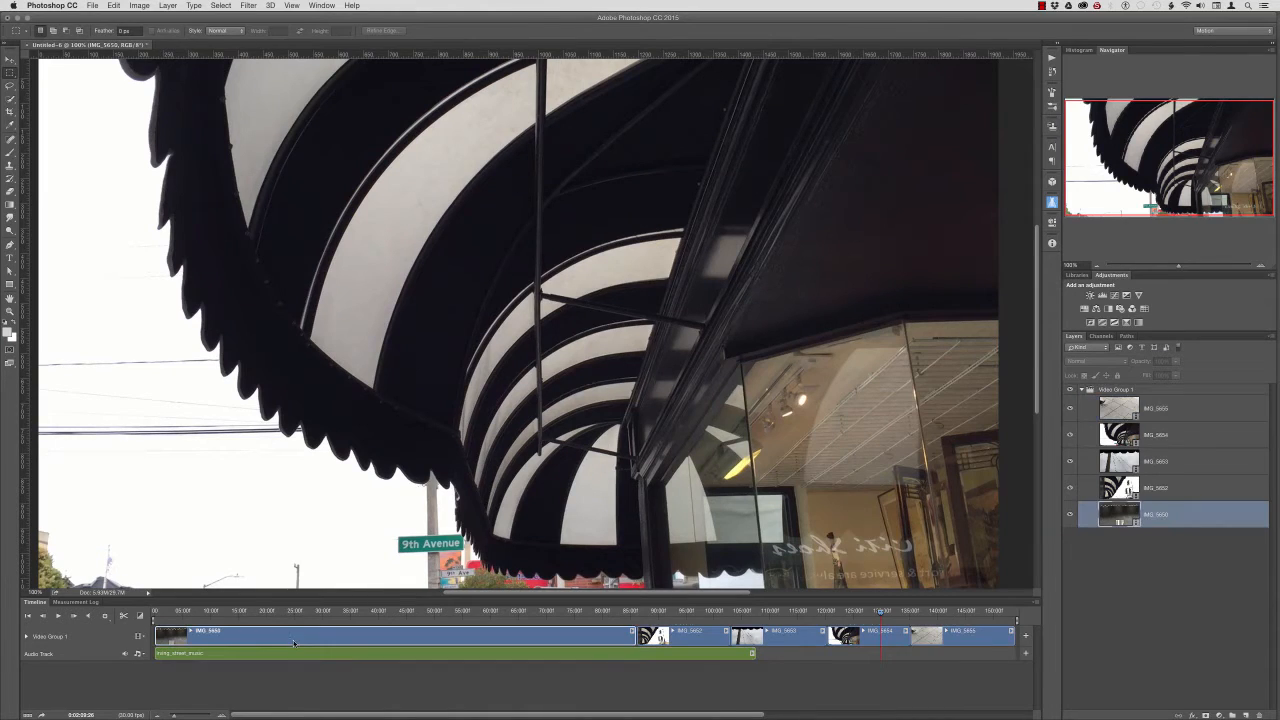
left_click(283, 613)
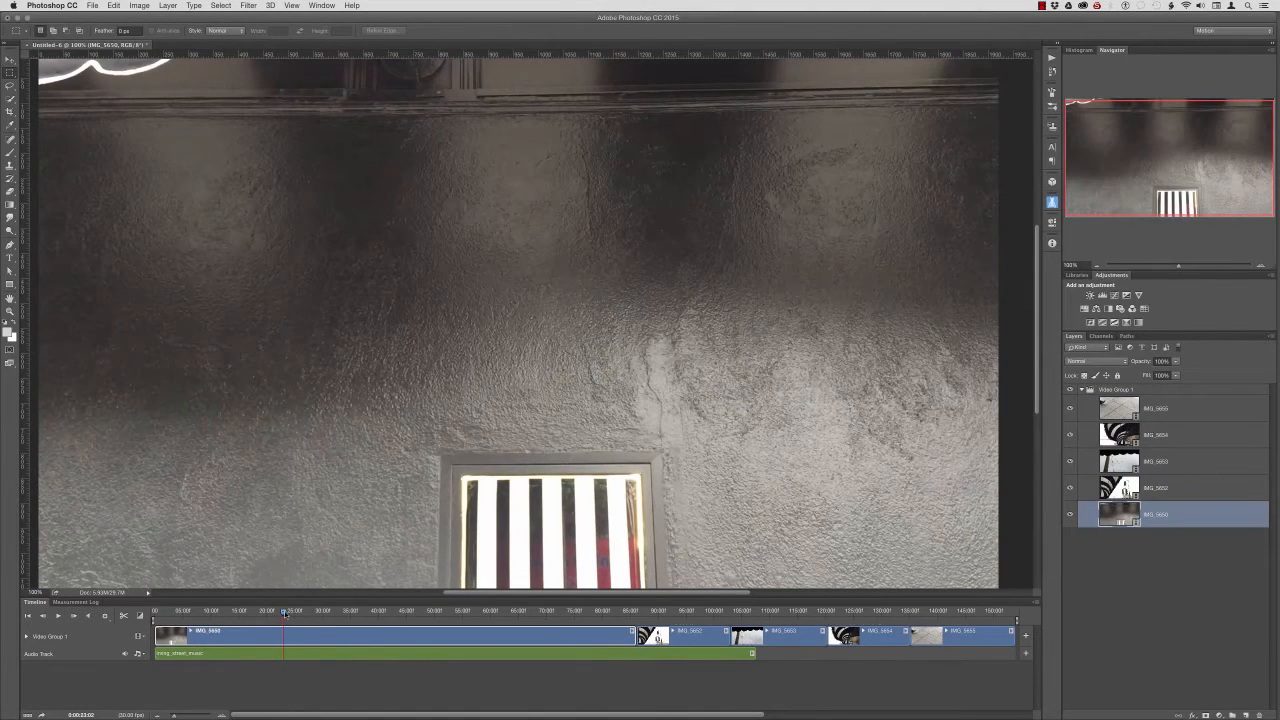
left_click_drag(285, 612, 222, 618)
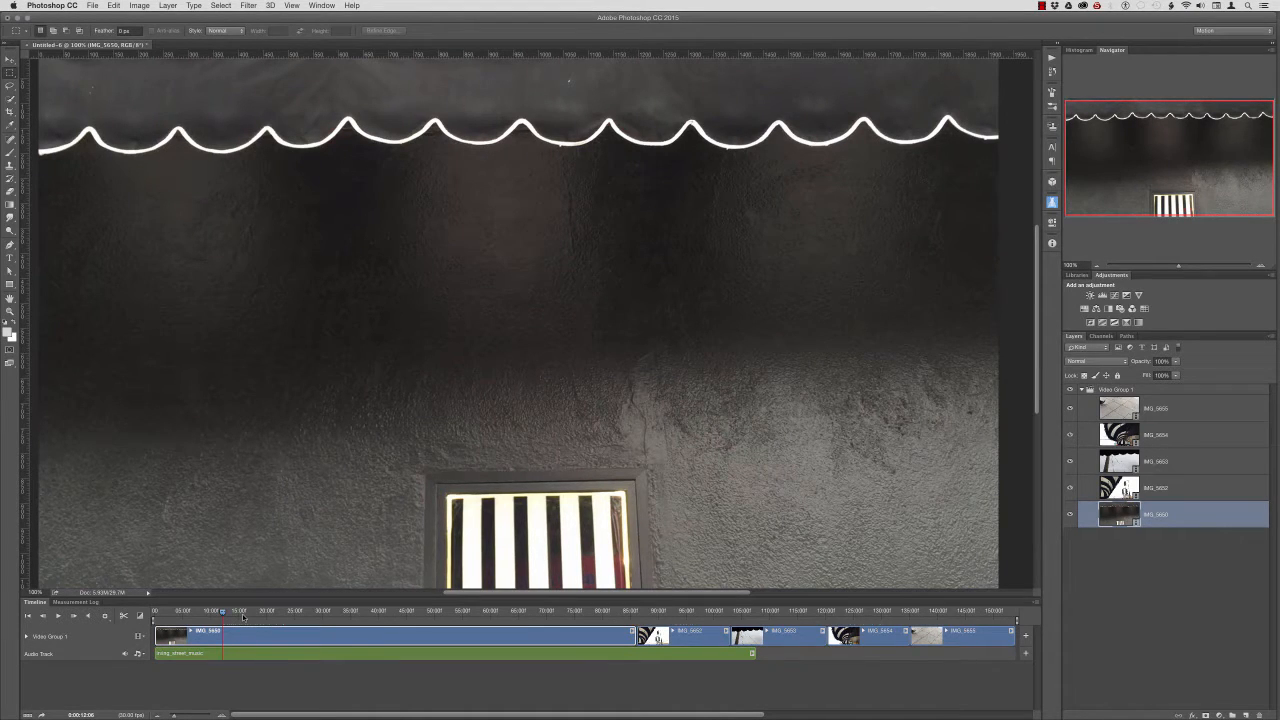
mouse_move(222, 618)
left_mouse_down()
mouse_move(183, 622)
mouse_move(202, 624)
left_mouse_up()
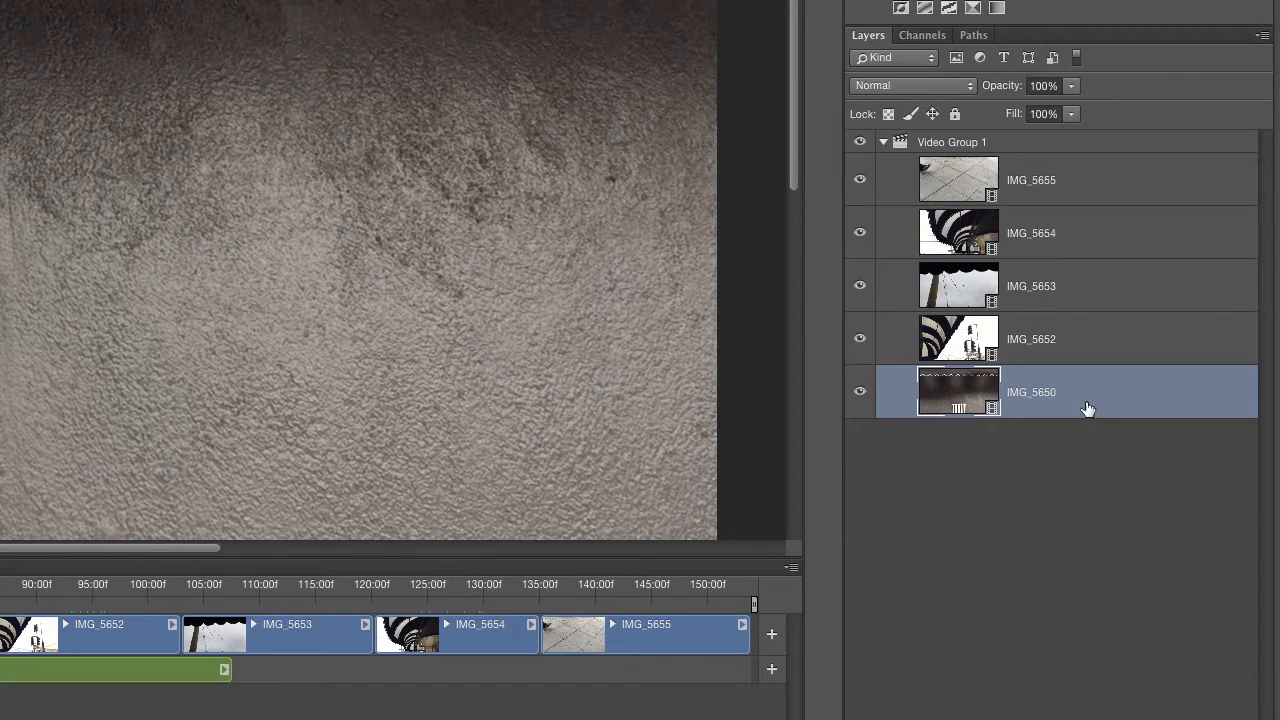
- Collapse Video Group 1, add a Black & White adjustment layer above it, and lower its Reds to about 5 and Yellows to about -23
left_click(884, 143)
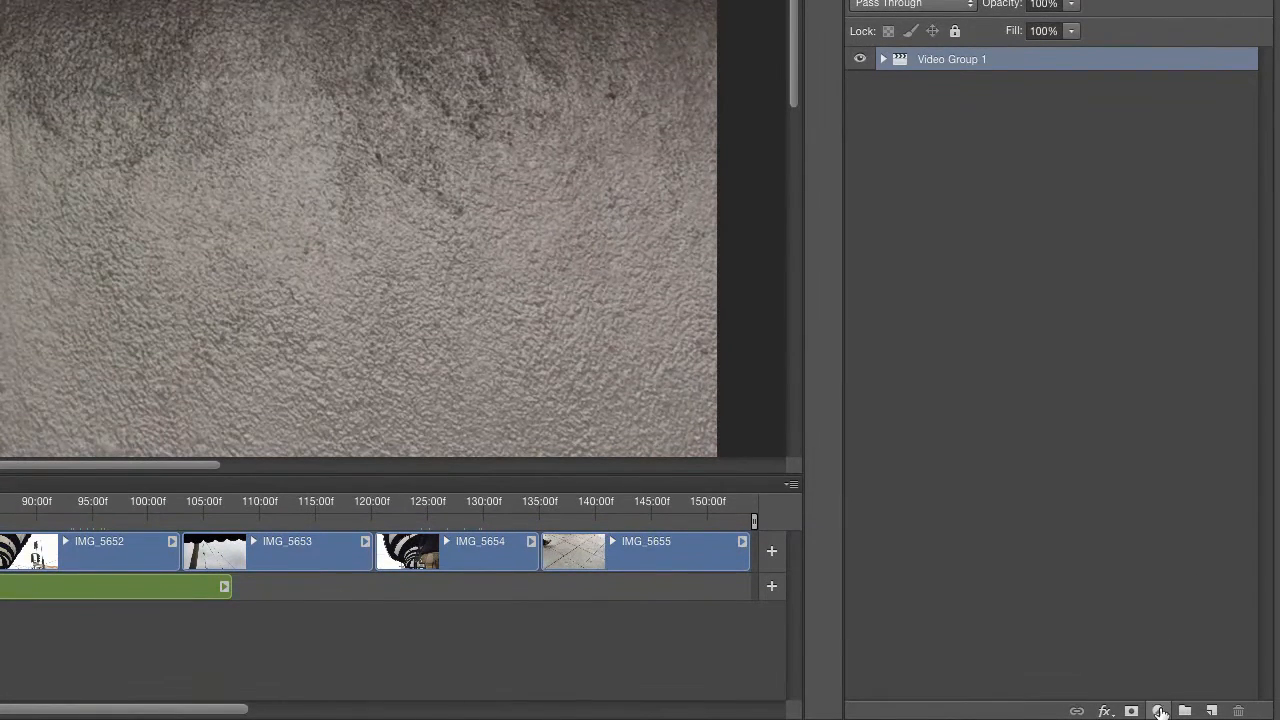
left_click(1159, 711)
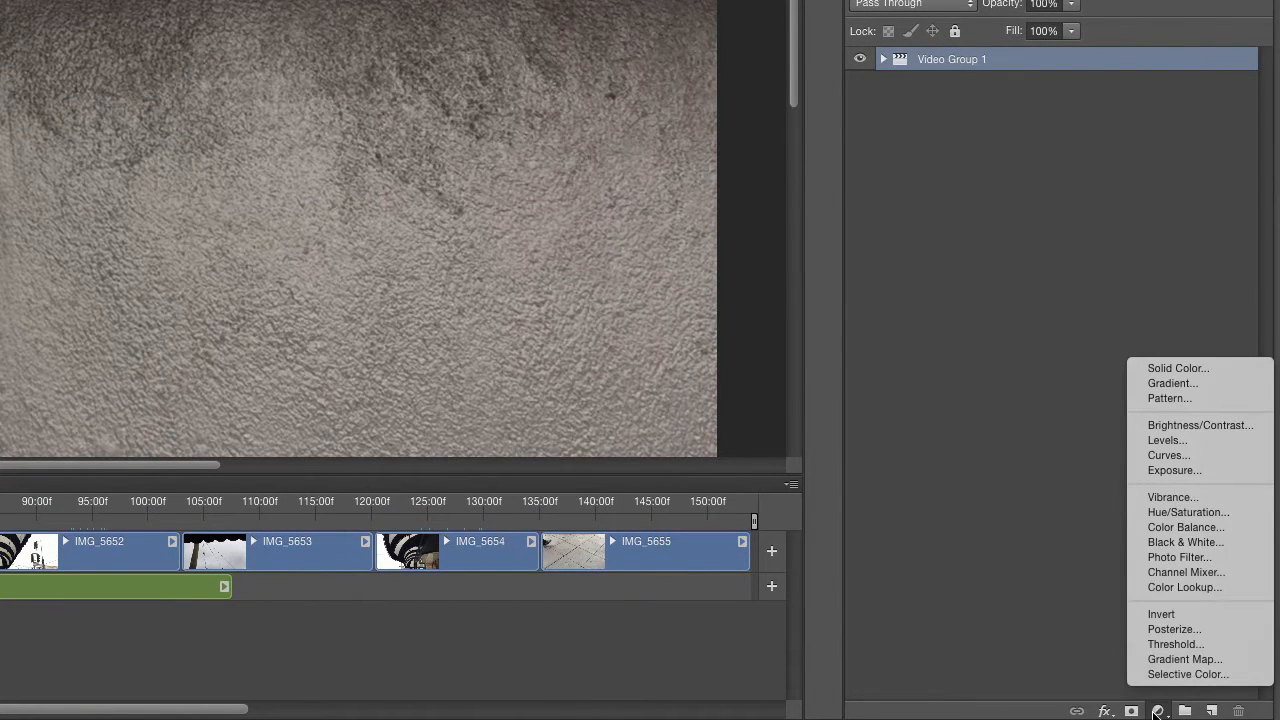
left_click(1218, 542)
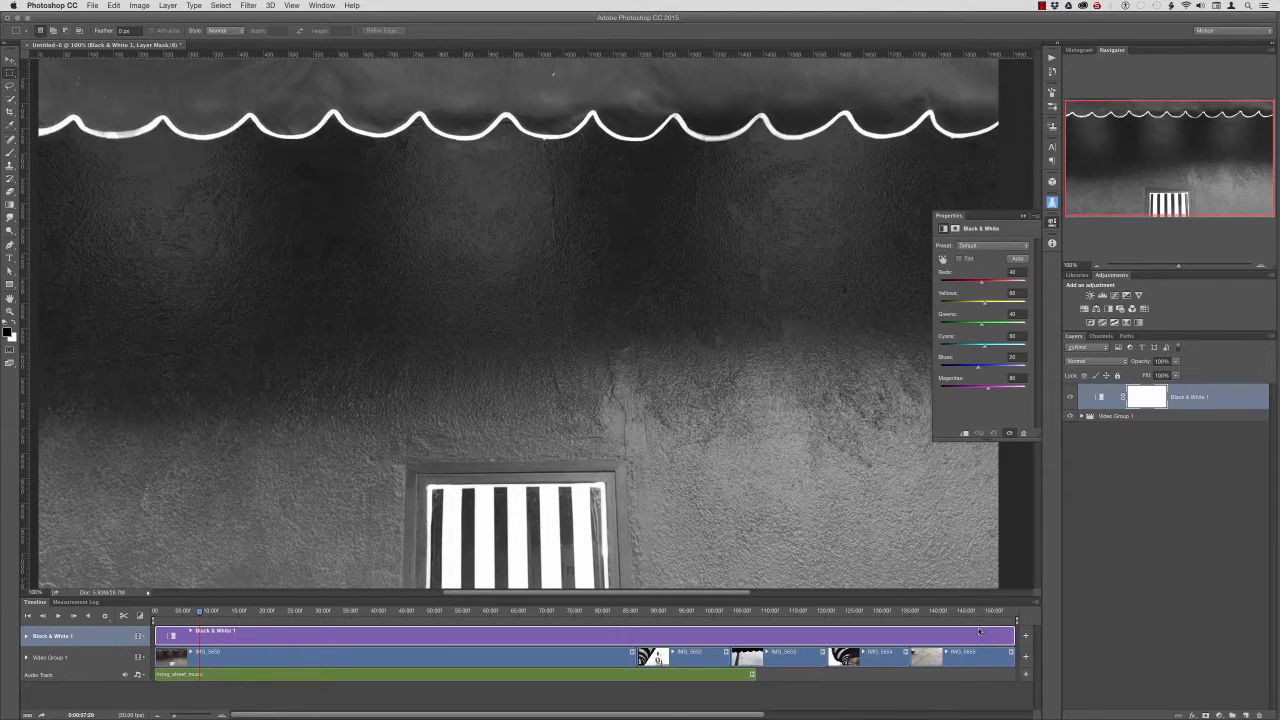
mouse_move(984, 303)
left_mouse_down()
mouse_move(973, 304)
mouse_move(976, 284)
mouse_move(971, 305)
left_mouse_up()
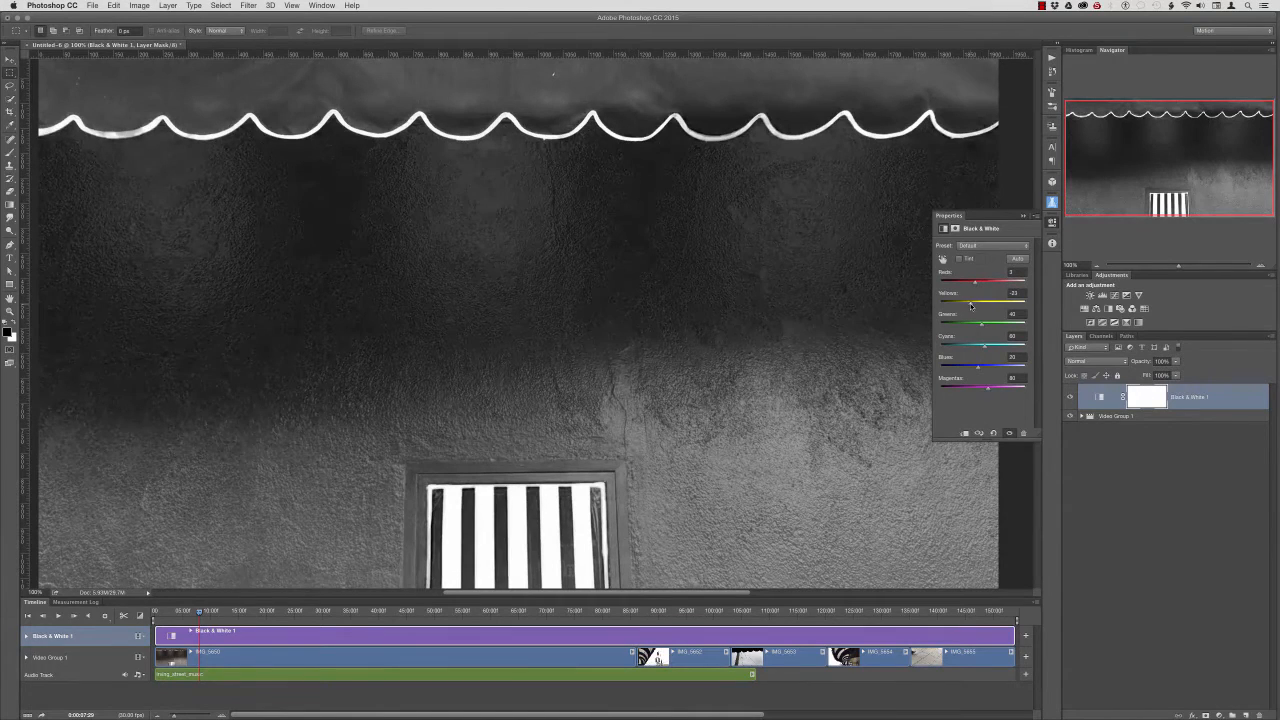
- Add a Curves adjustment layer above Black & White 1, darkening the shadows from about 51 to 33 and anchoring the highlights with a second point
left_click(1219, 713)
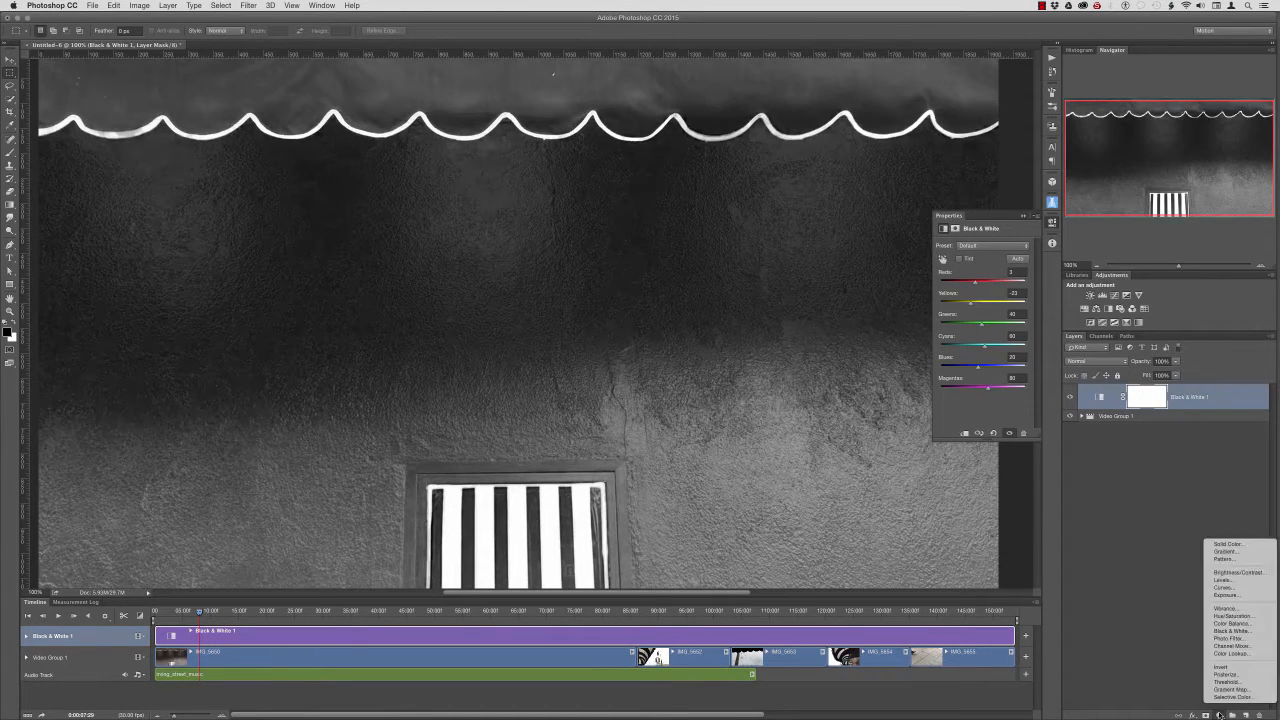
left_click(1224, 587)
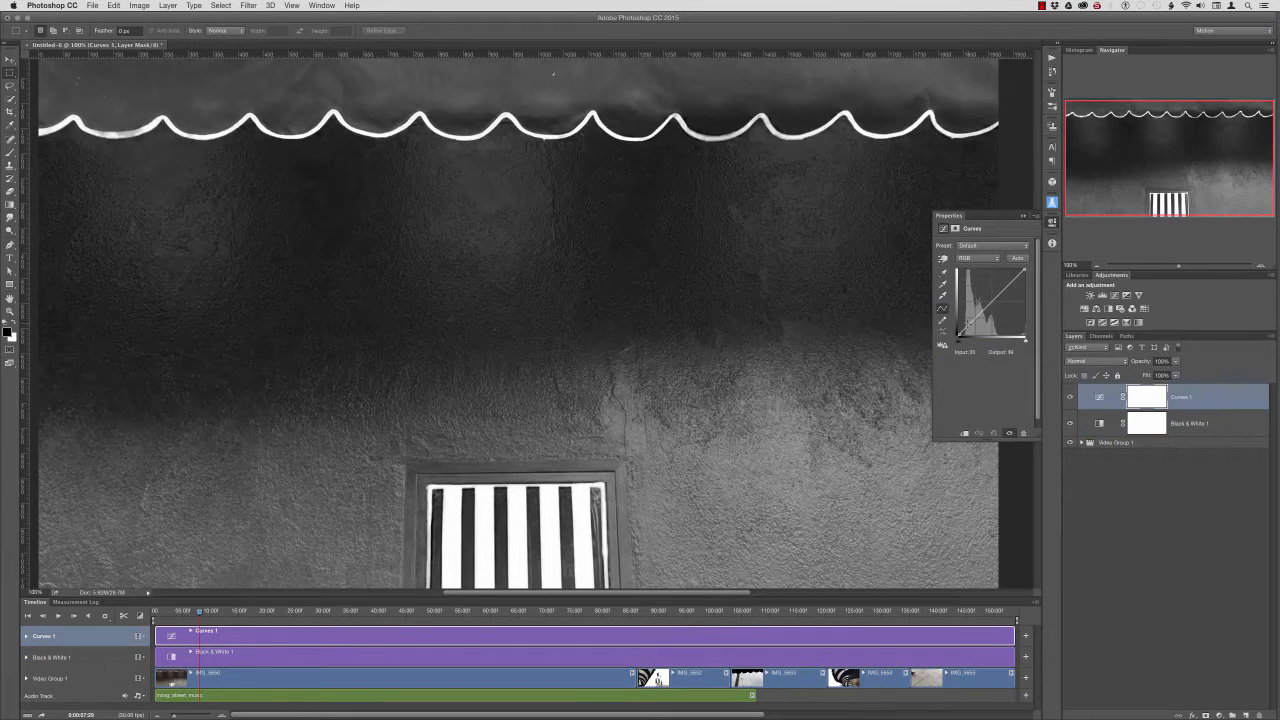
left_click_drag(969, 326, 972, 326)
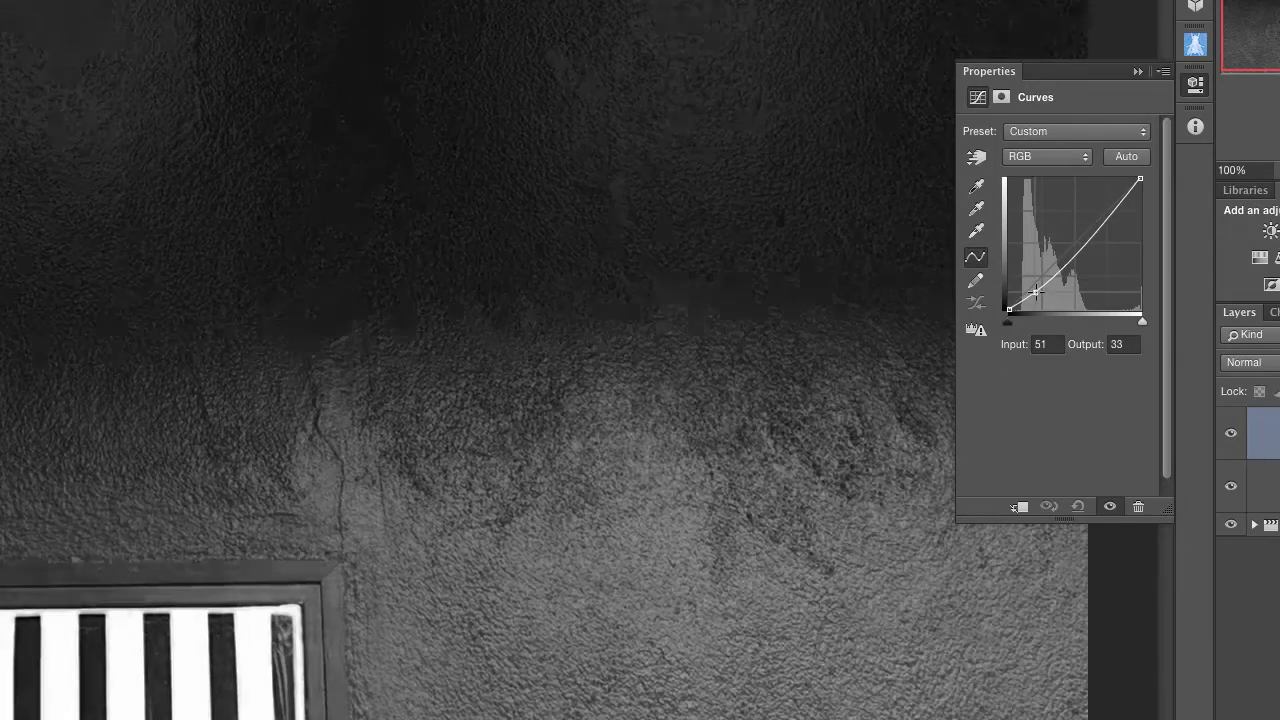
left_click_drag(1036, 292, 1037, 291)
left_click_drag(1097, 223, 1092, 226)
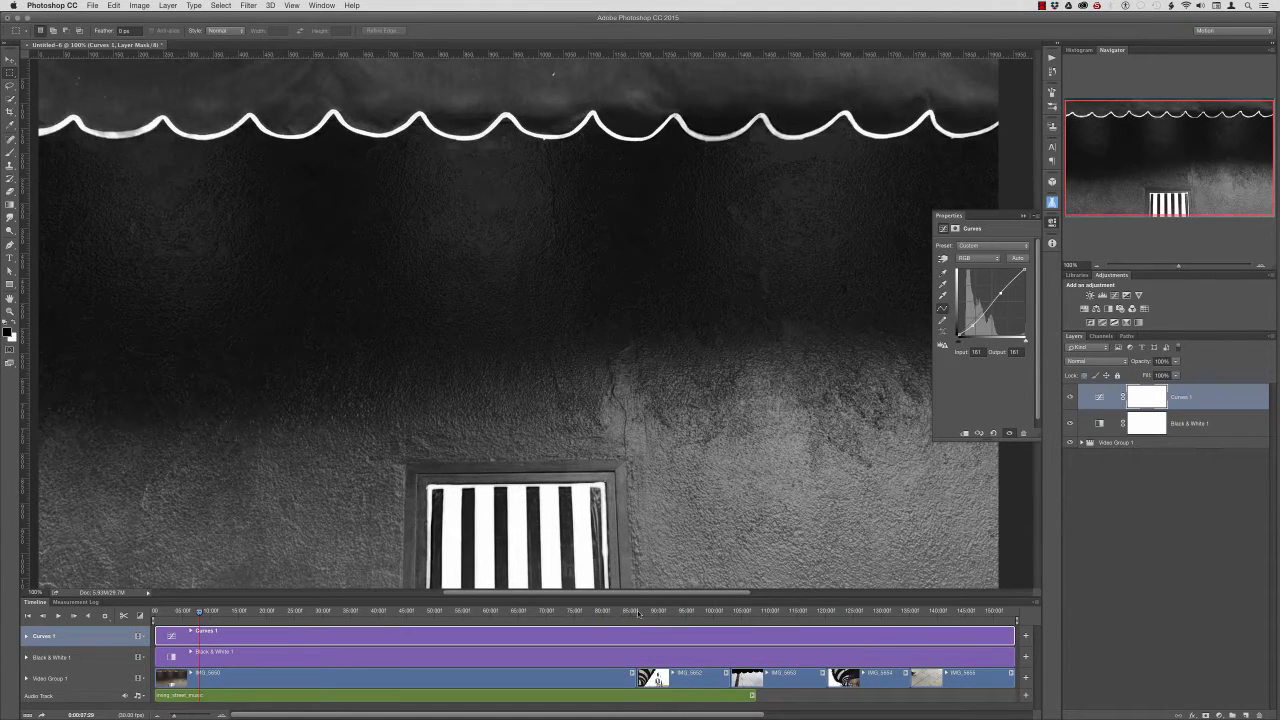
- Preview the black-and-white grading on clips IMG_5652 through IMG_5655, and return the playhead to the start of the timeline
left_click(670, 613)
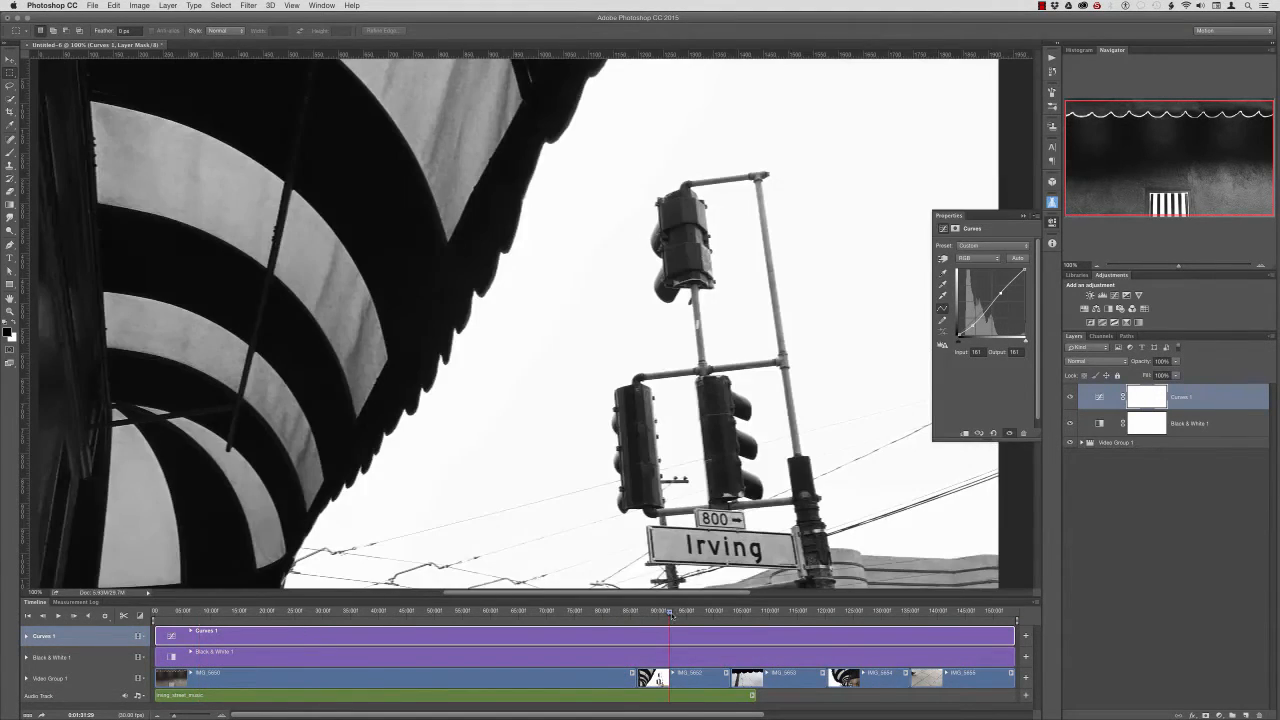
left_click(752, 612)
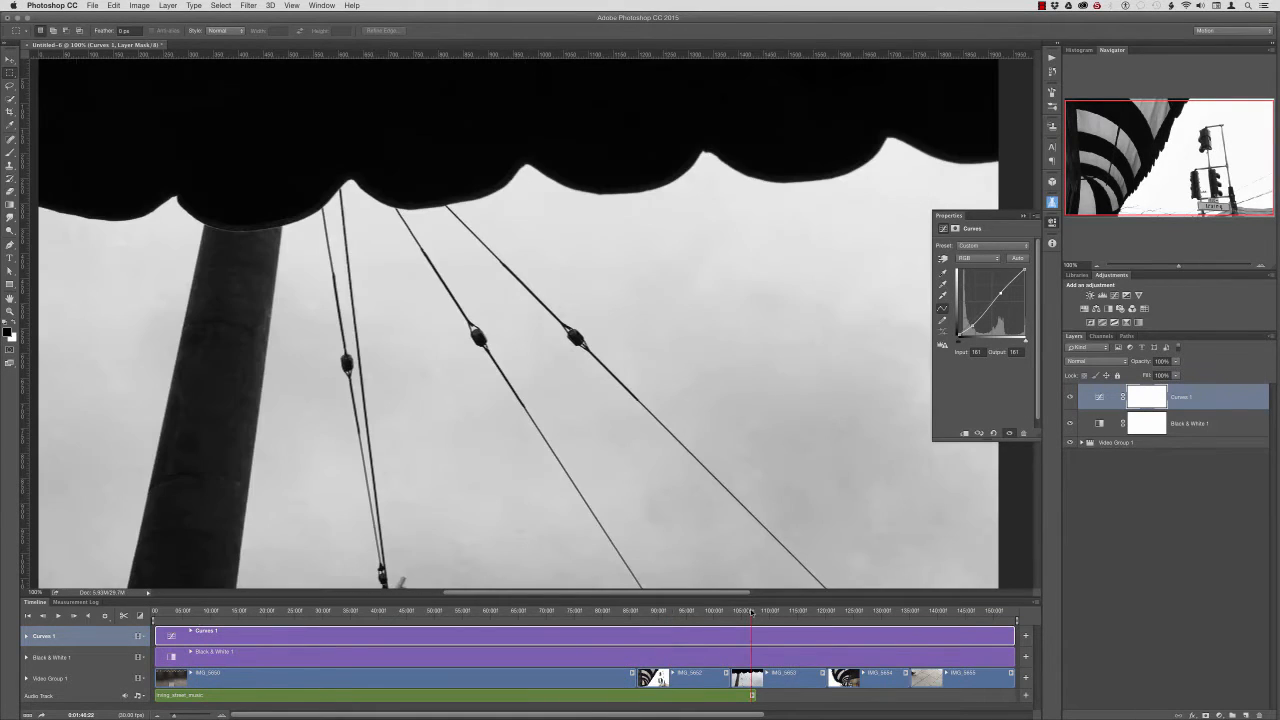
left_click(855, 612)
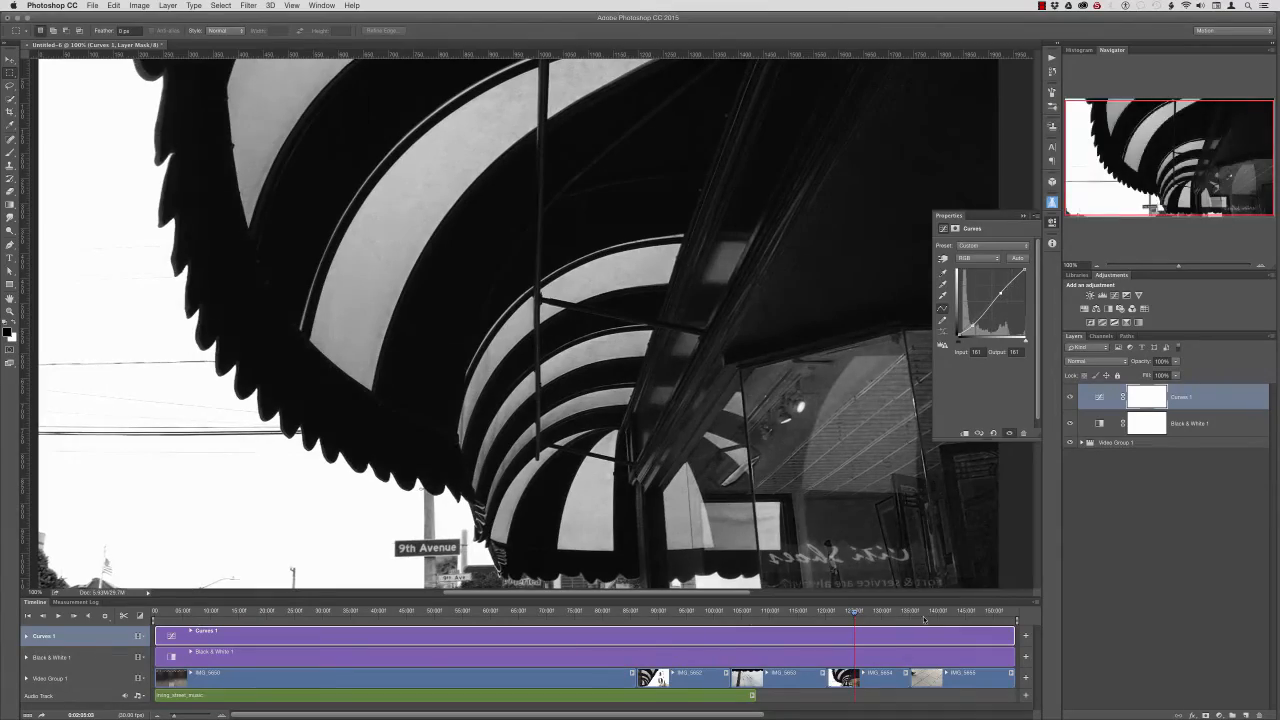
left_click(950, 612)
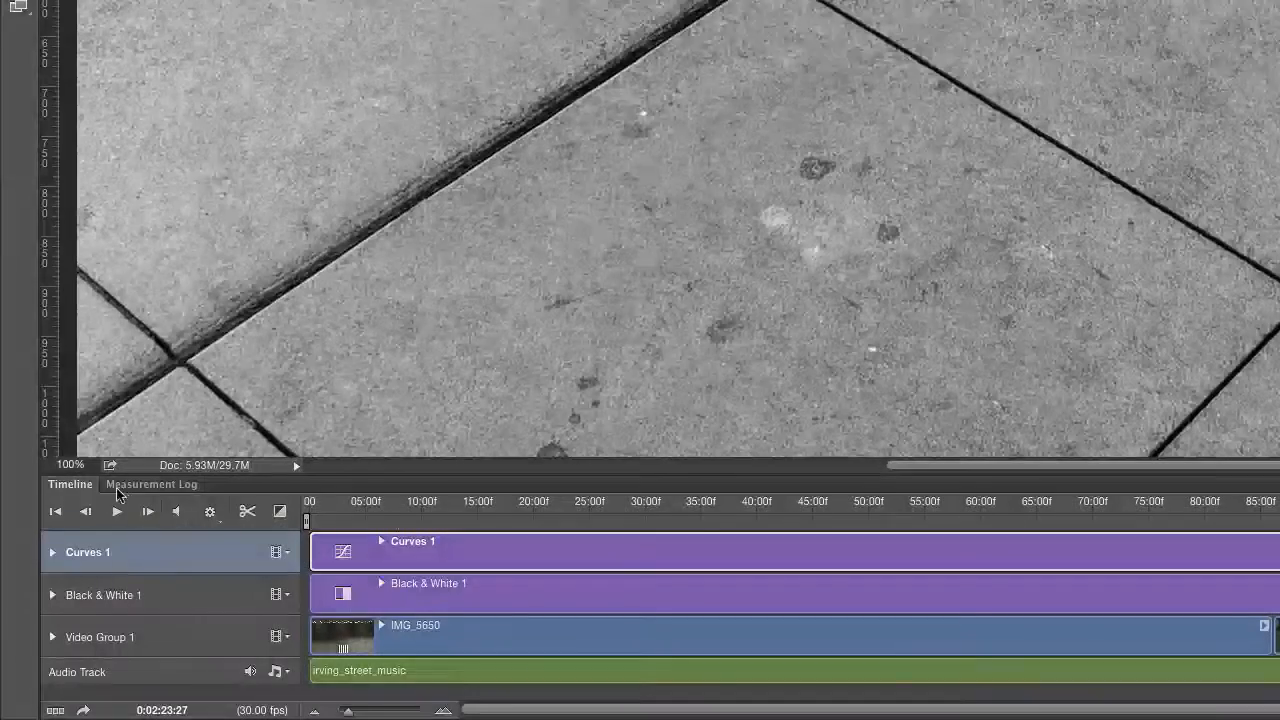
left_click(55, 513)
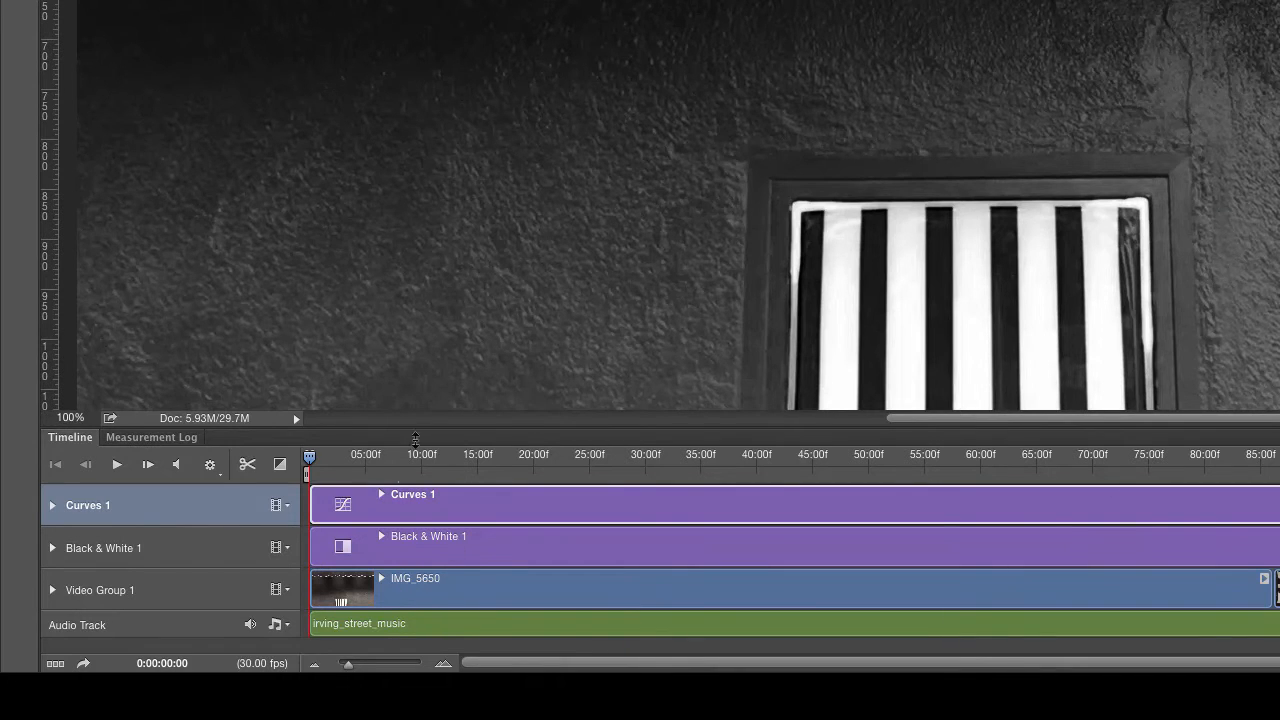
- Set the transition duration to 2.46 s and apply Fade With Black to the start of the IMG_5650 clip
left_click(279, 465)
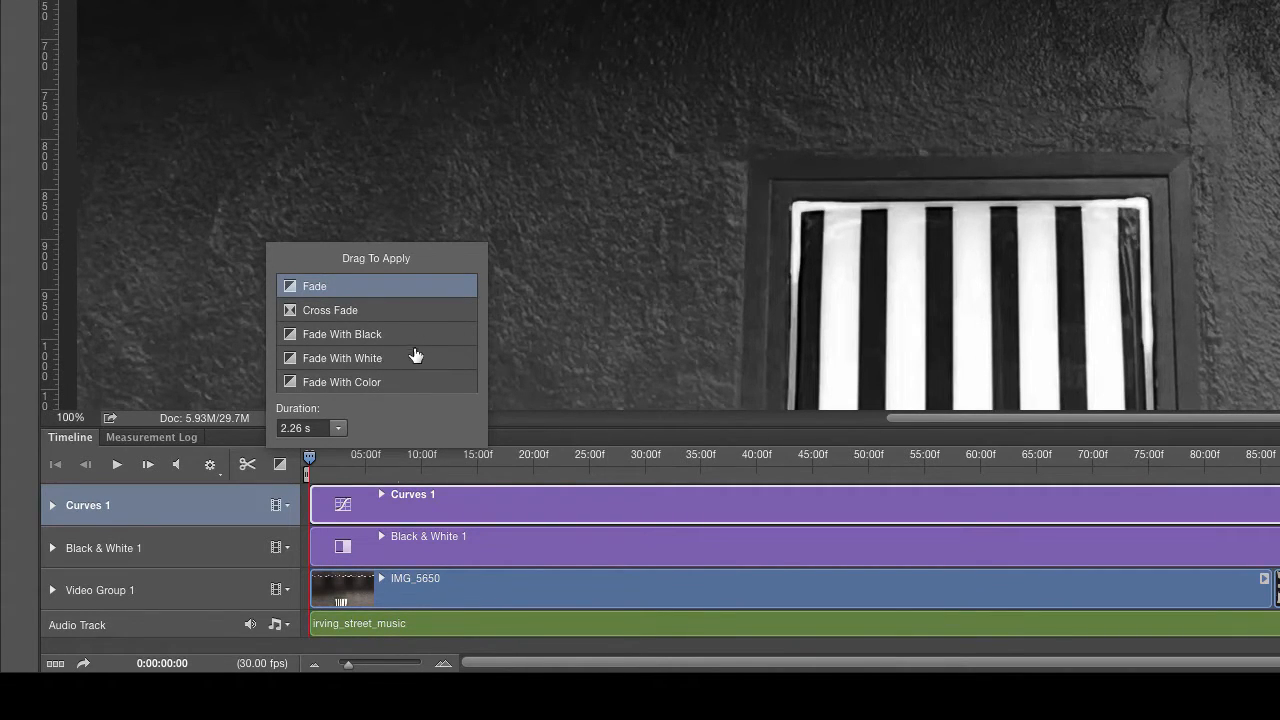
left_click(338, 428)
mouse_move(334, 448)
left_mouse_down()
mouse_move(360, 451)
mouse_move(347, 466)
left_mouse_up()
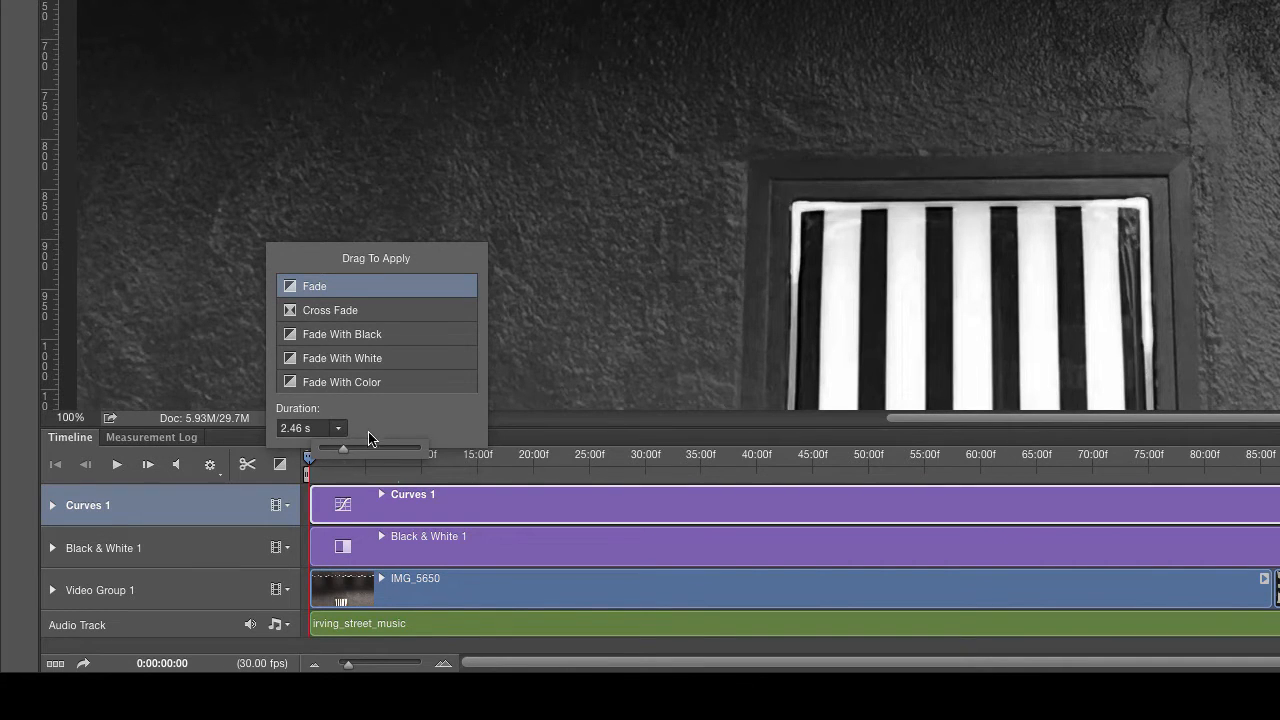
left_click(373, 428)
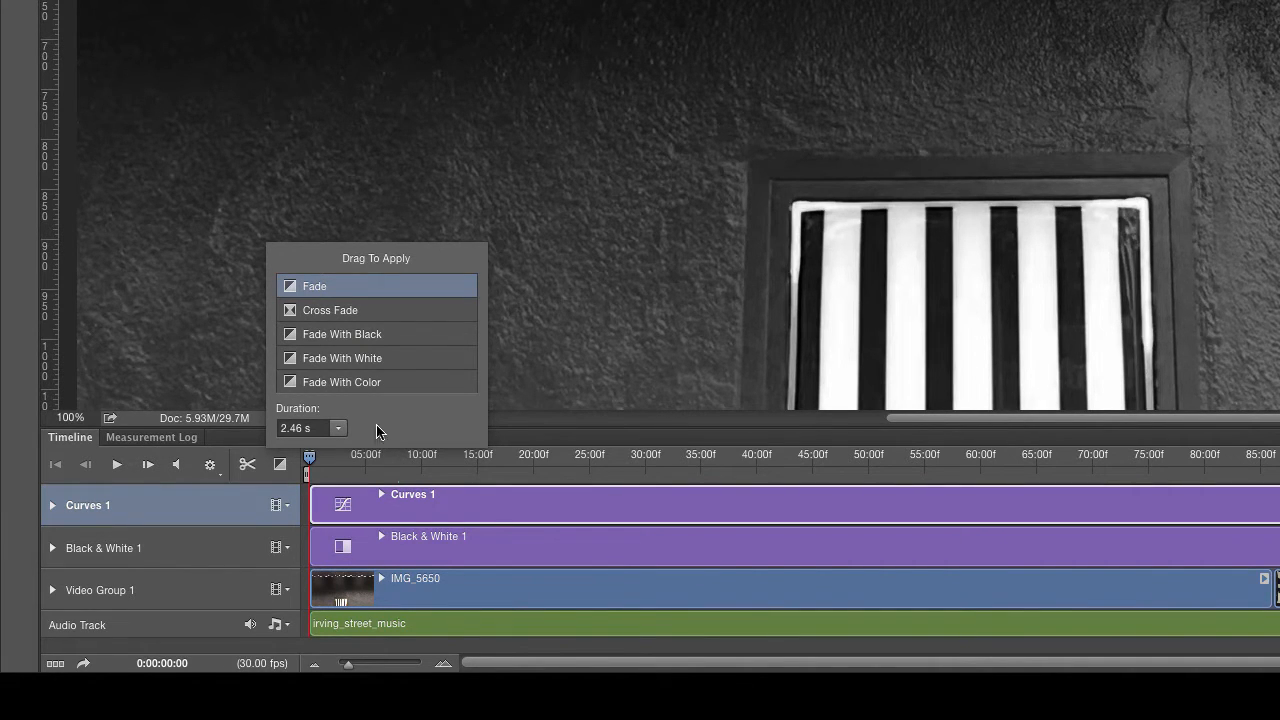
left_click(338, 335)
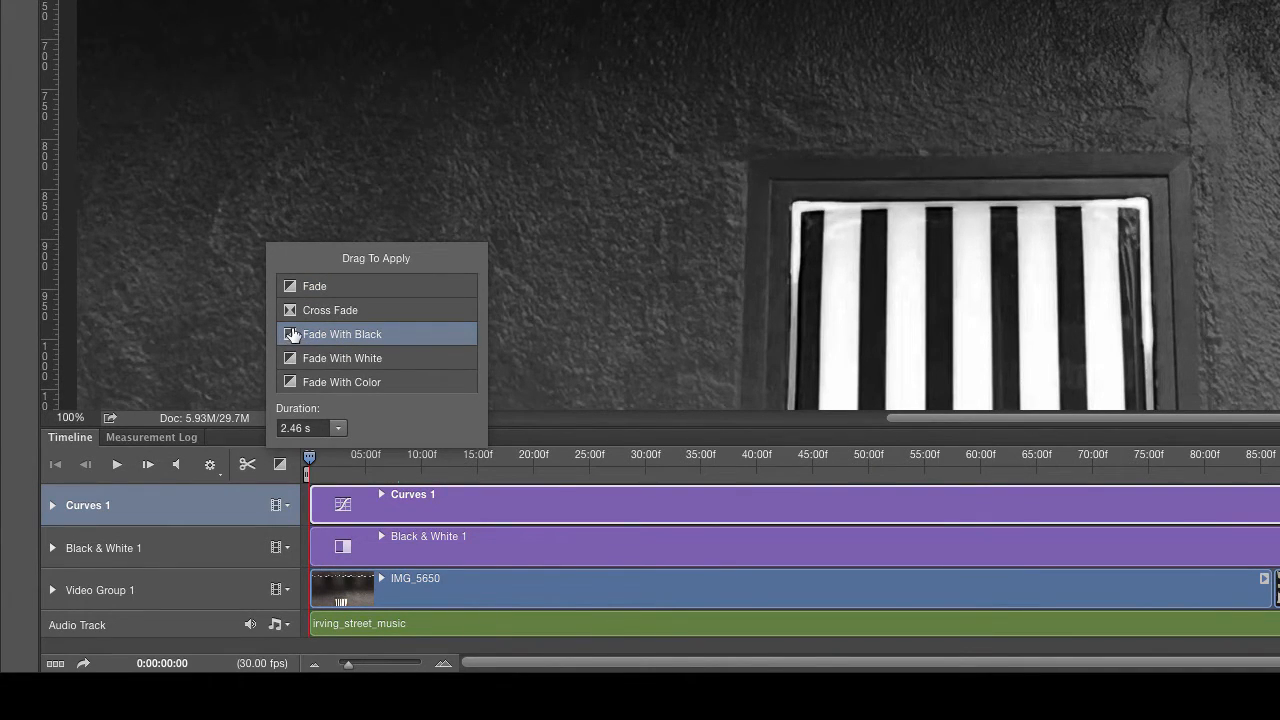
left_click_drag(292, 335, 332, 596)
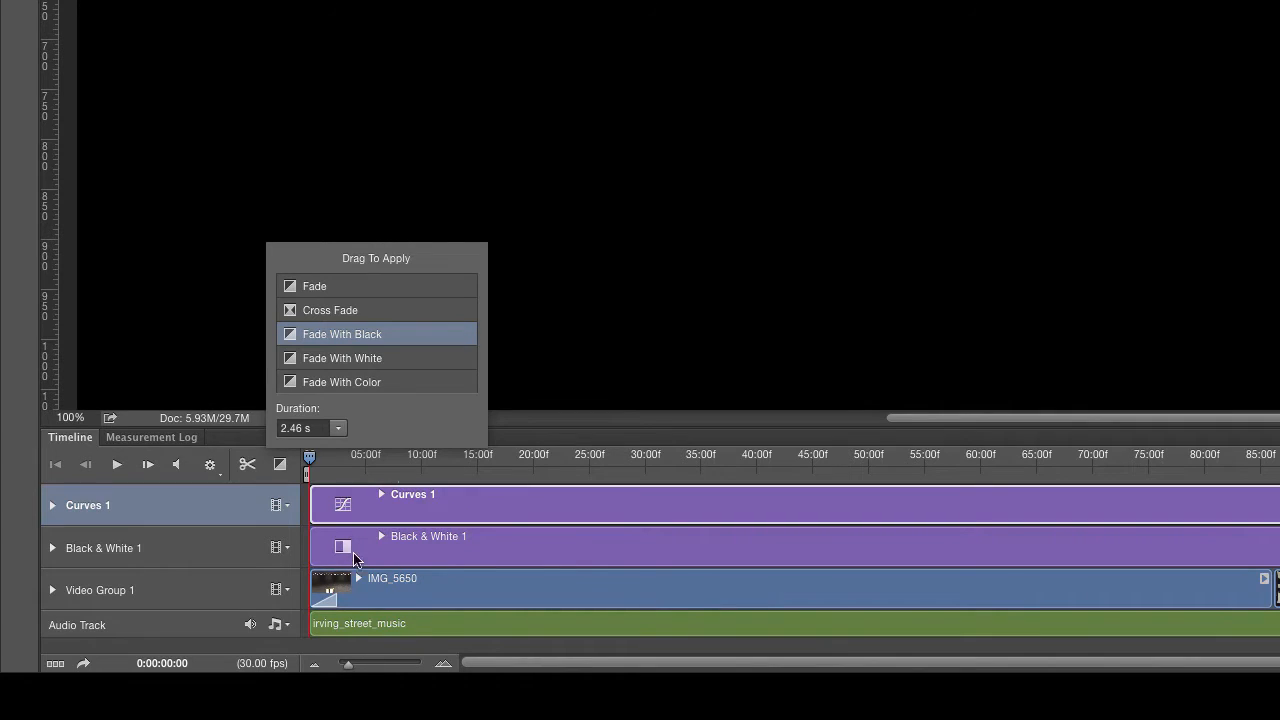
- Lengthen the opening fade on the IMG_5650 clip to about 2.75 seconds and scrub through it to preview the result
left_click(345, 666)
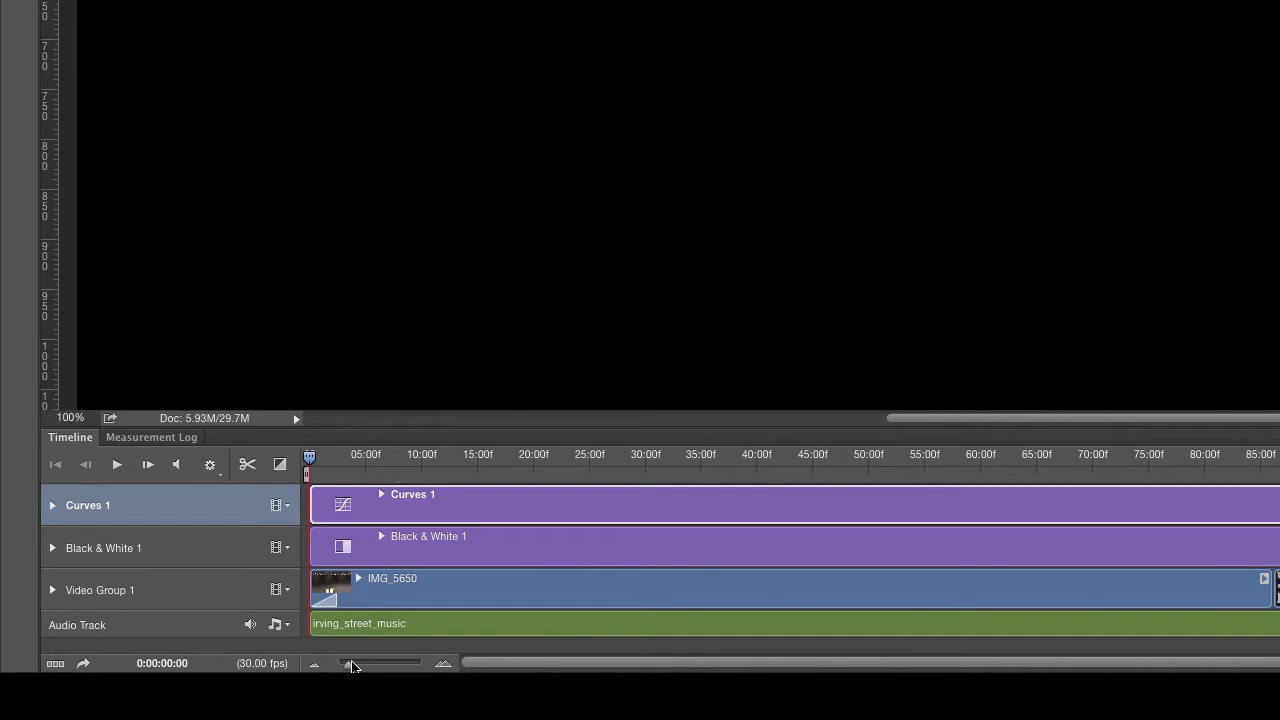
left_click_drag(349, 666, 357, 666)
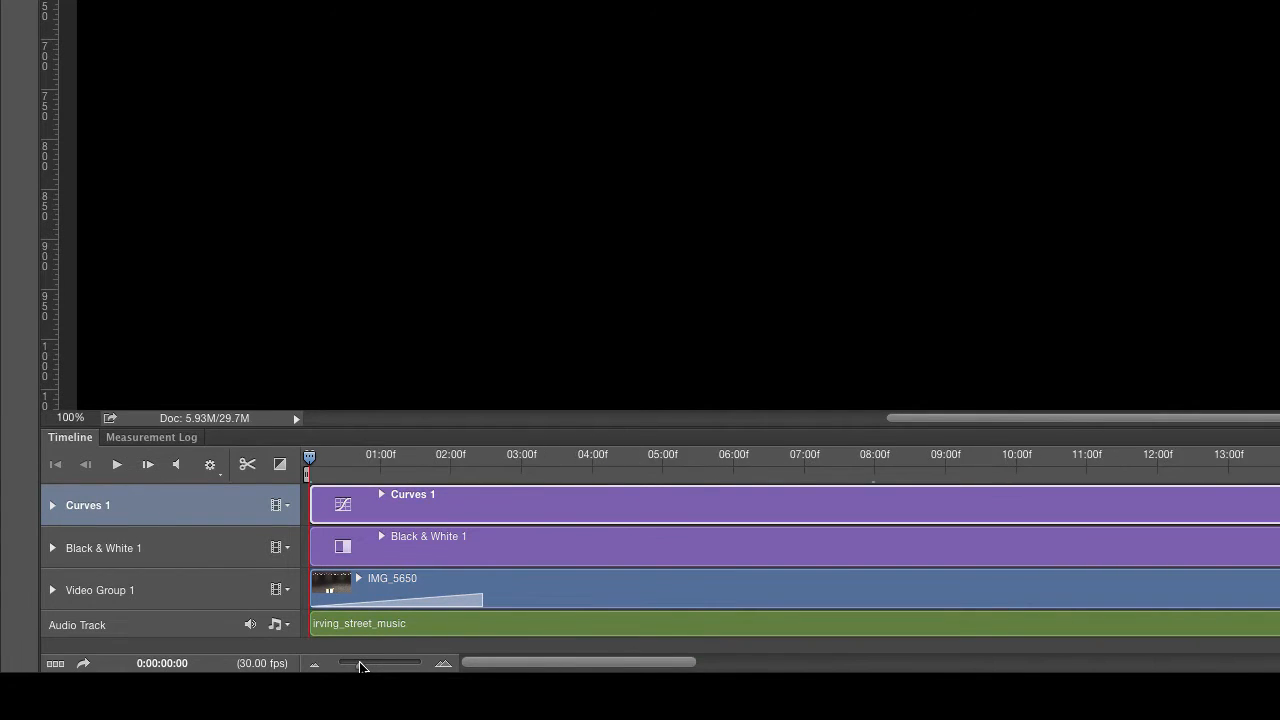
left_click(414, 604)
left_click_drag(424, 606, 450, 600)
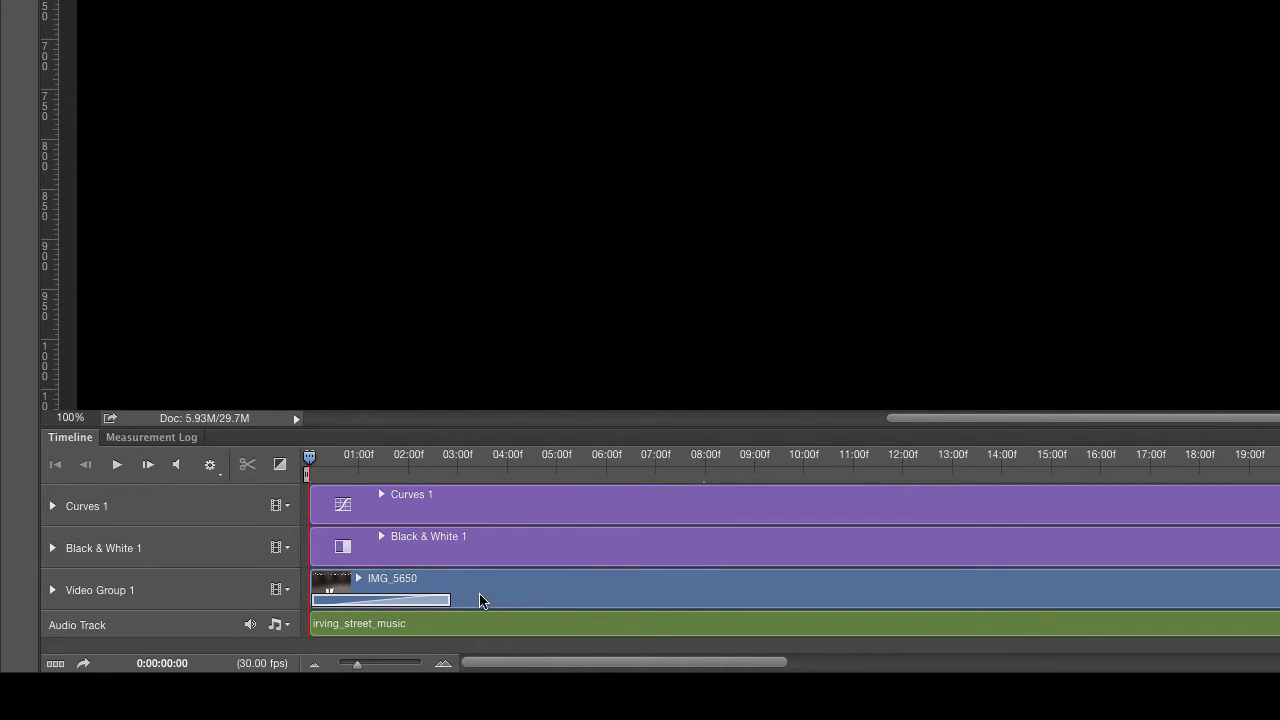
left_click_drag(446, 598, 442, 599)
left_click(462, 586)
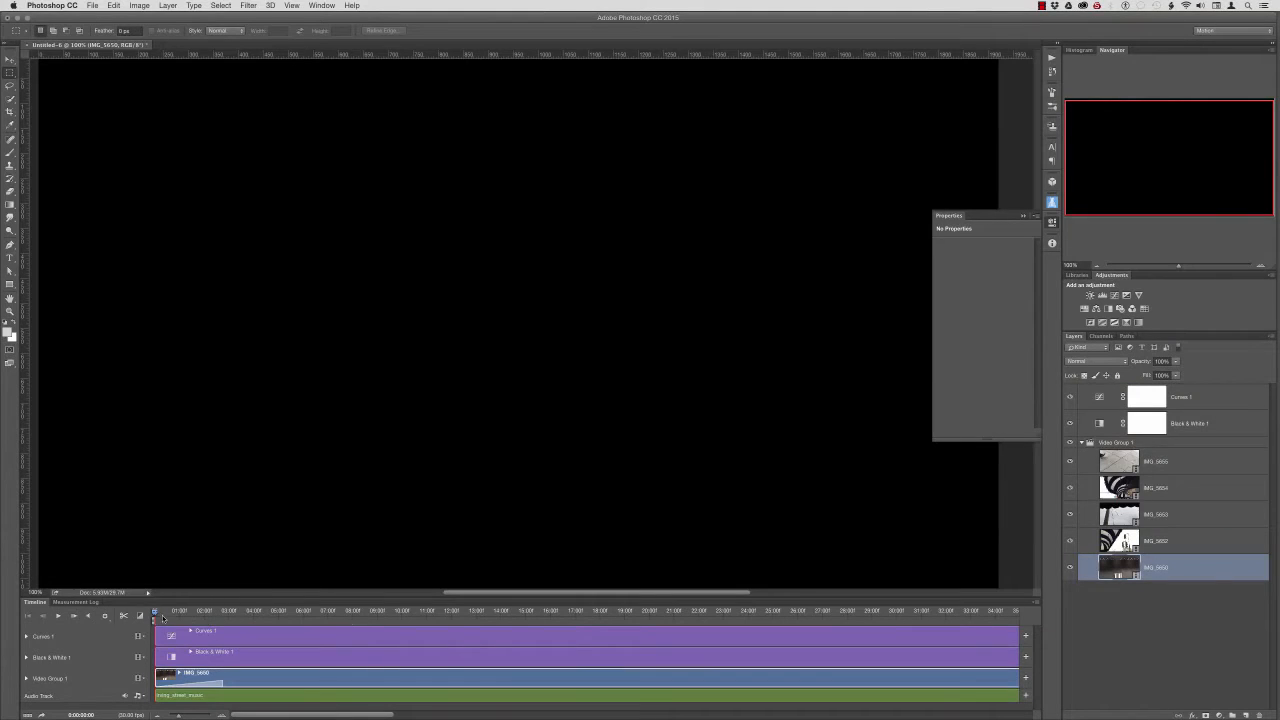
left_click_drag(154, 617, 229, 611)
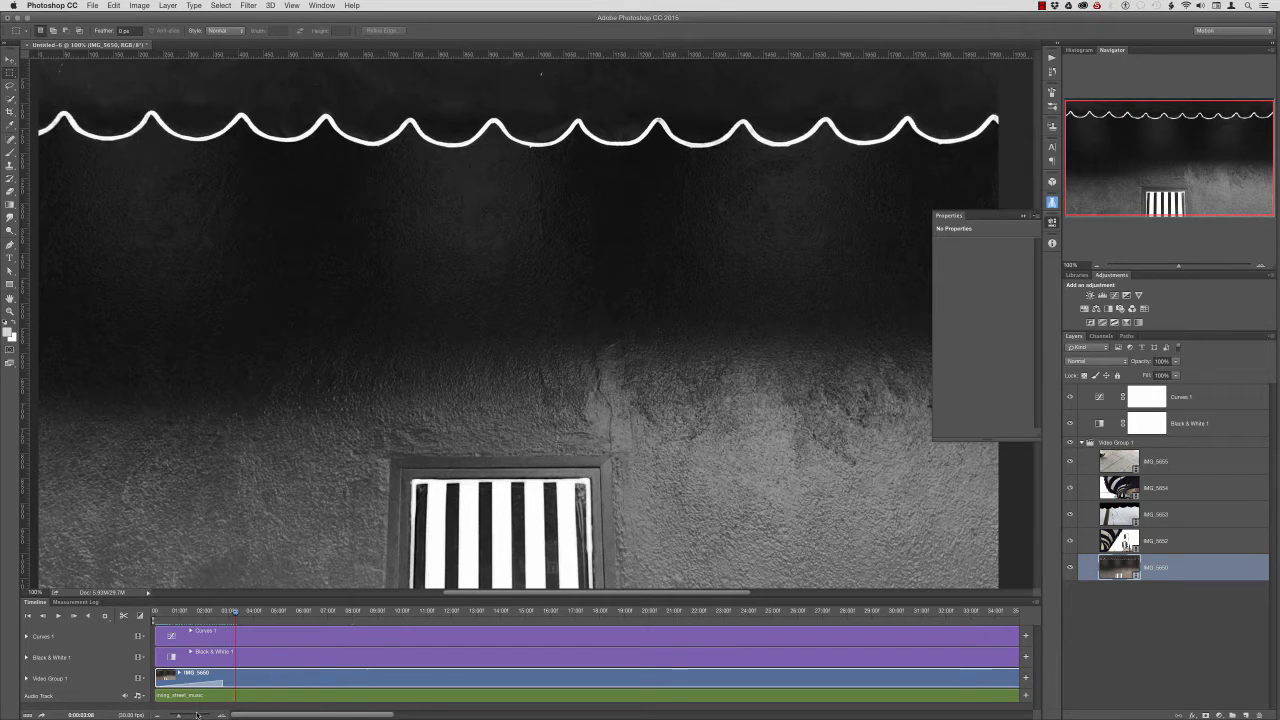
- Split the IMG_5650 clip at 0:00:11:15 on the timeline
left_click_drag(178, 716, 176, 716)
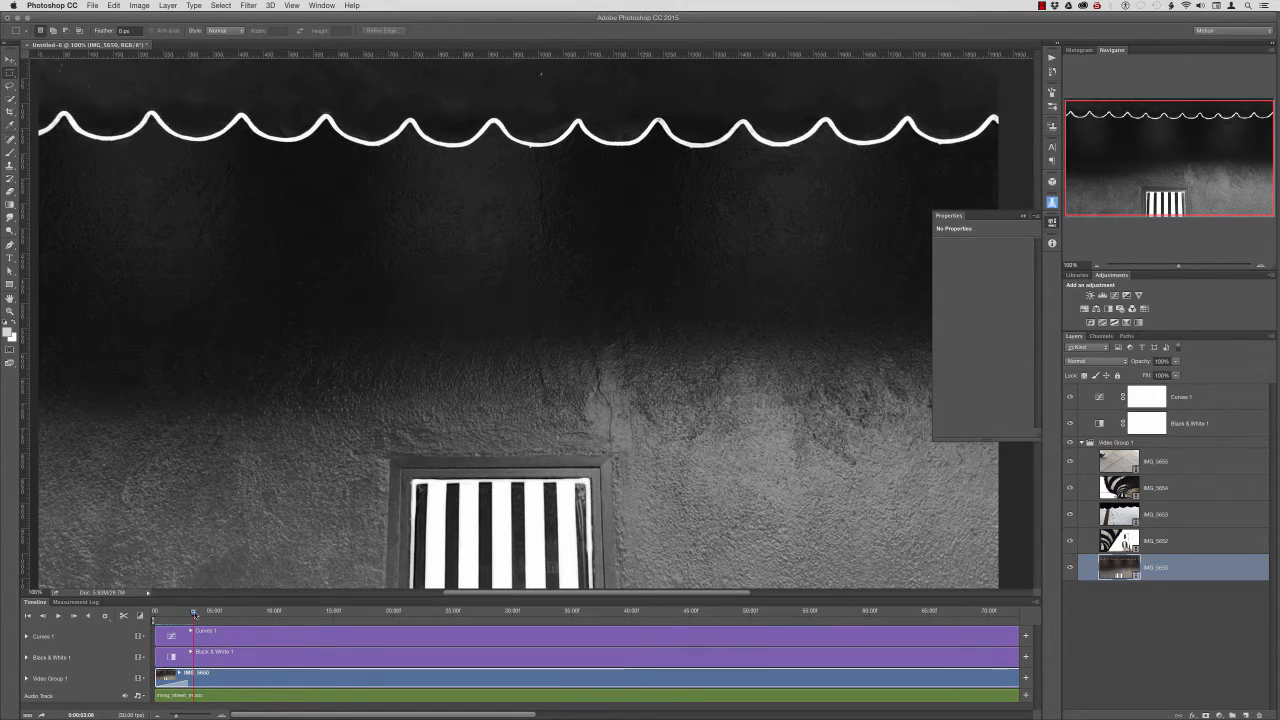
left_click_drag(195, 614, 291, 612)
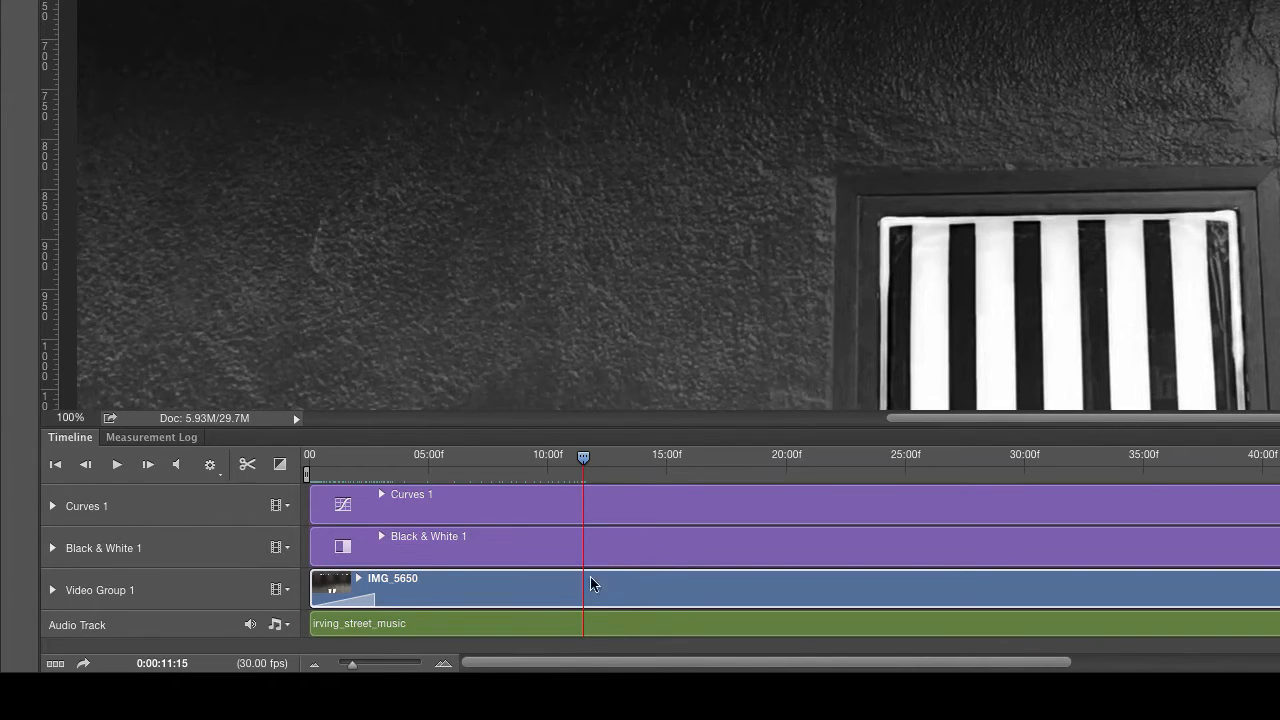
right_click(584, 462)
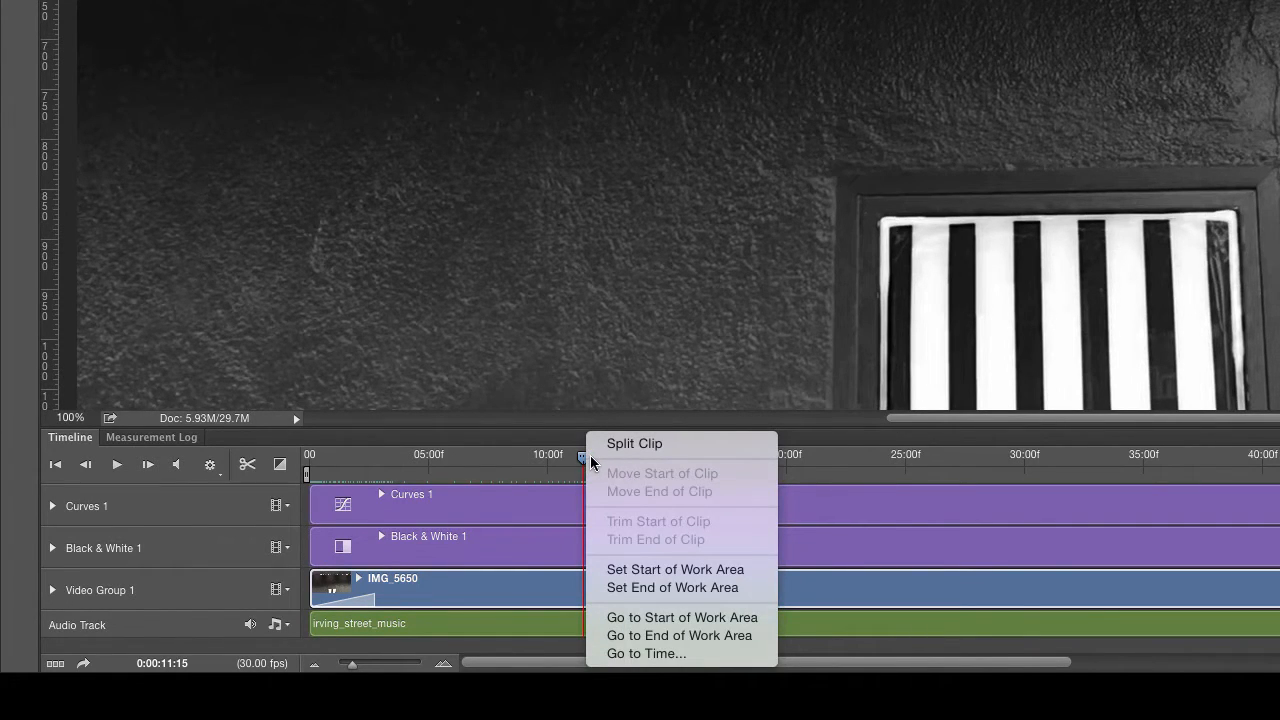
left_click(640, 445)
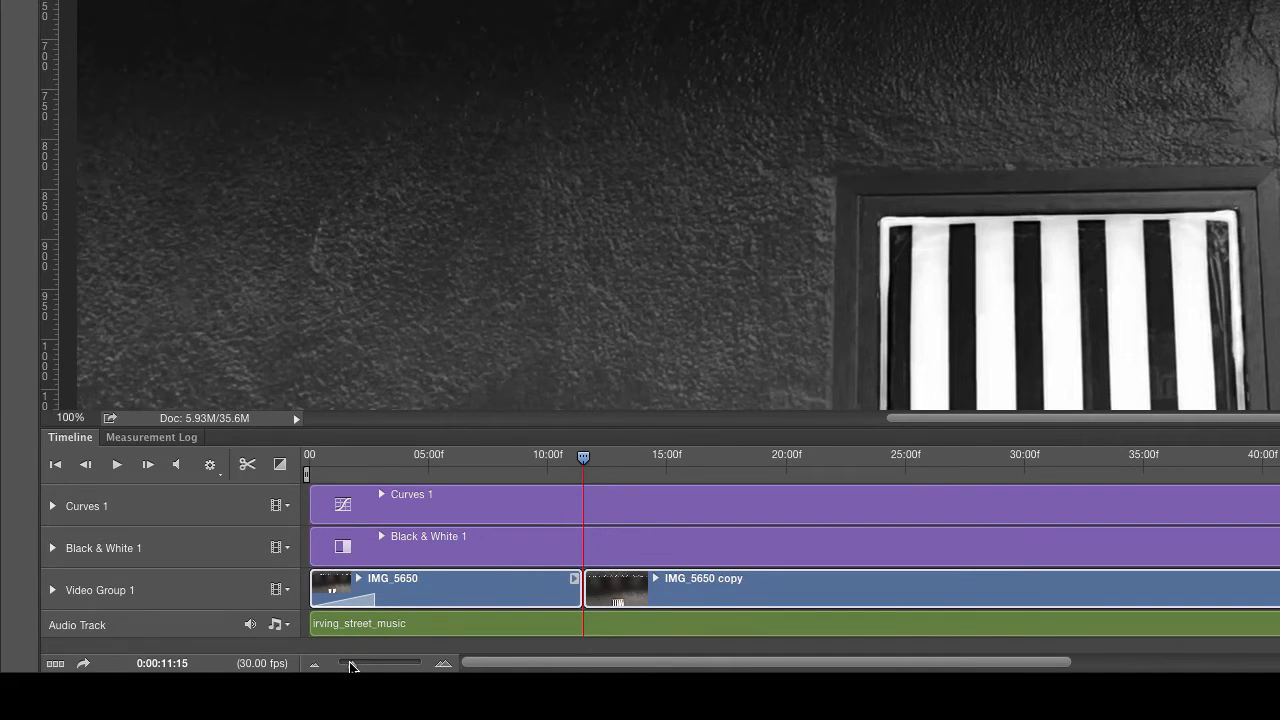
- Try moving the IMG_5653 clip between IMG_5650 and IMG_5650 copy on the video track, and undo the move
left_click_drag(350, 666, 347, 667)
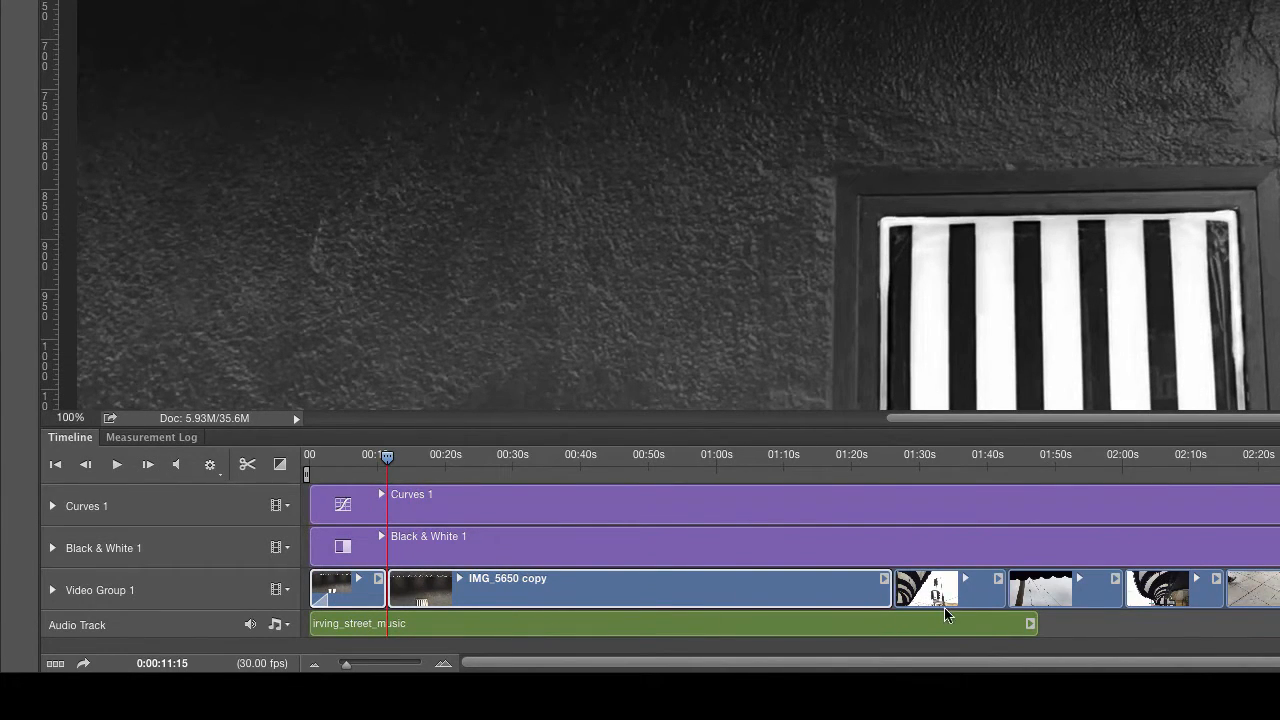
left_click(1056, 588)
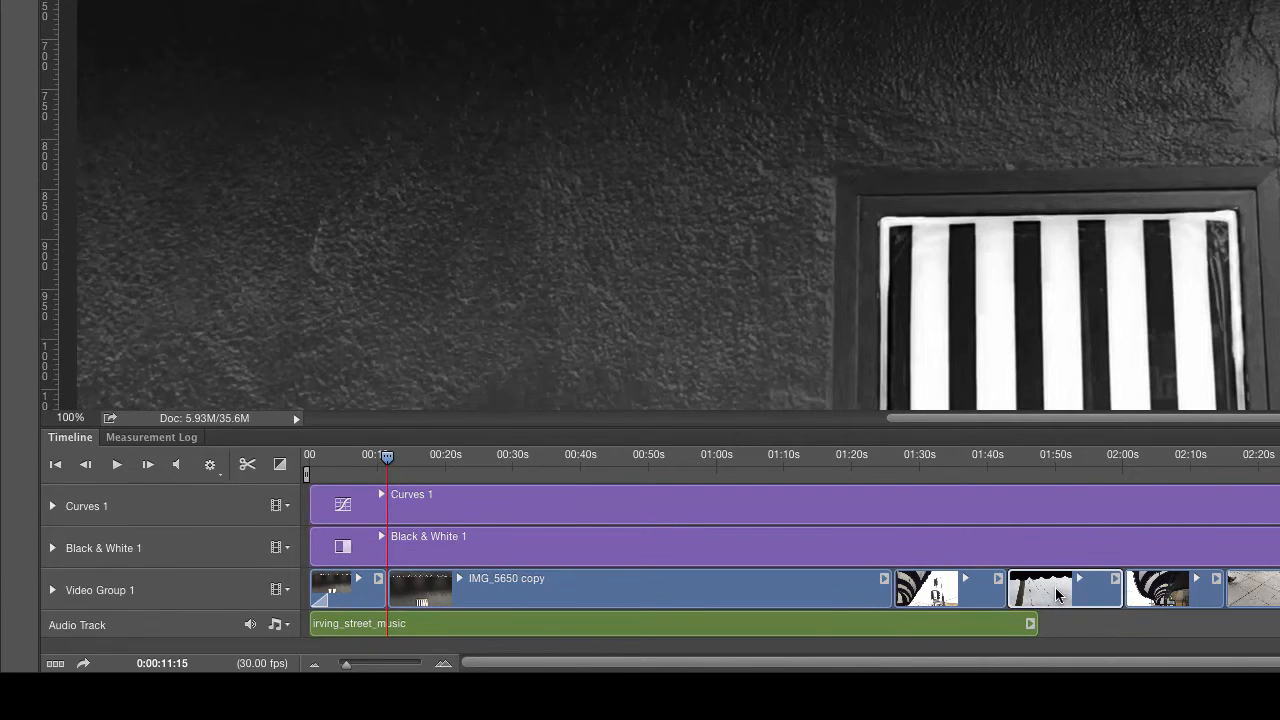
left_click(1046, 457)
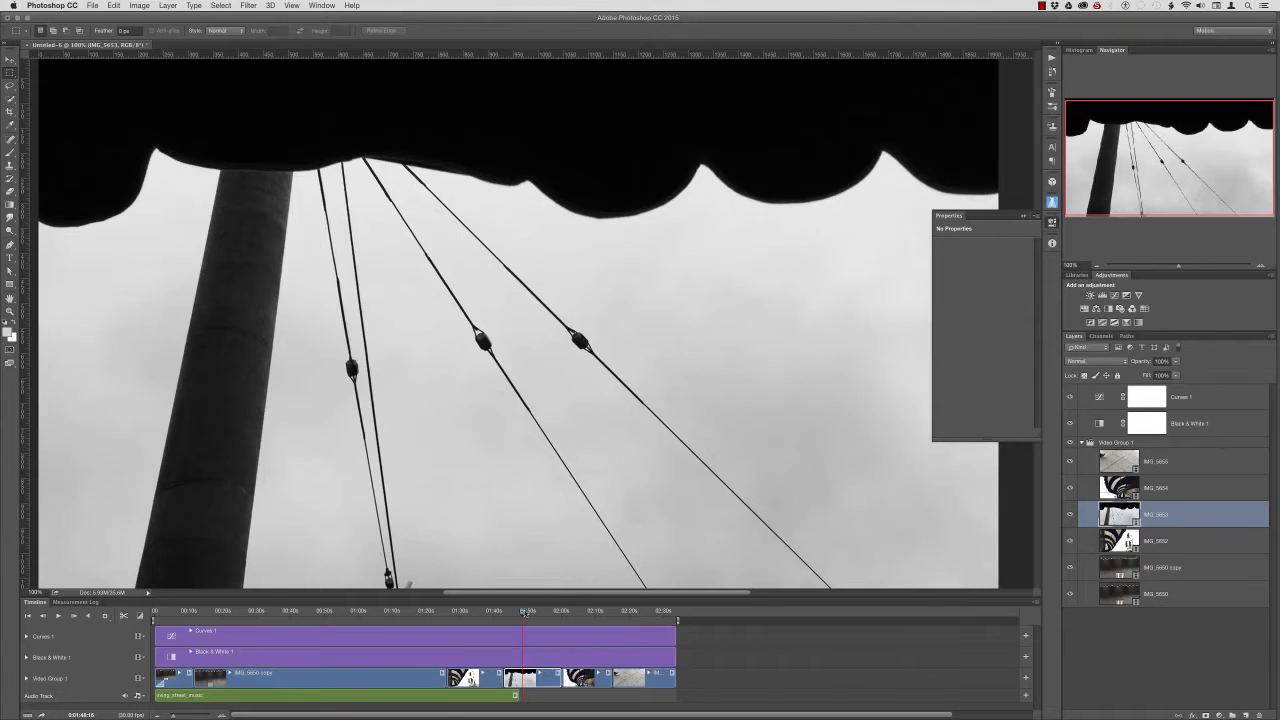
left_click_drag(523, 611, 524, 614)
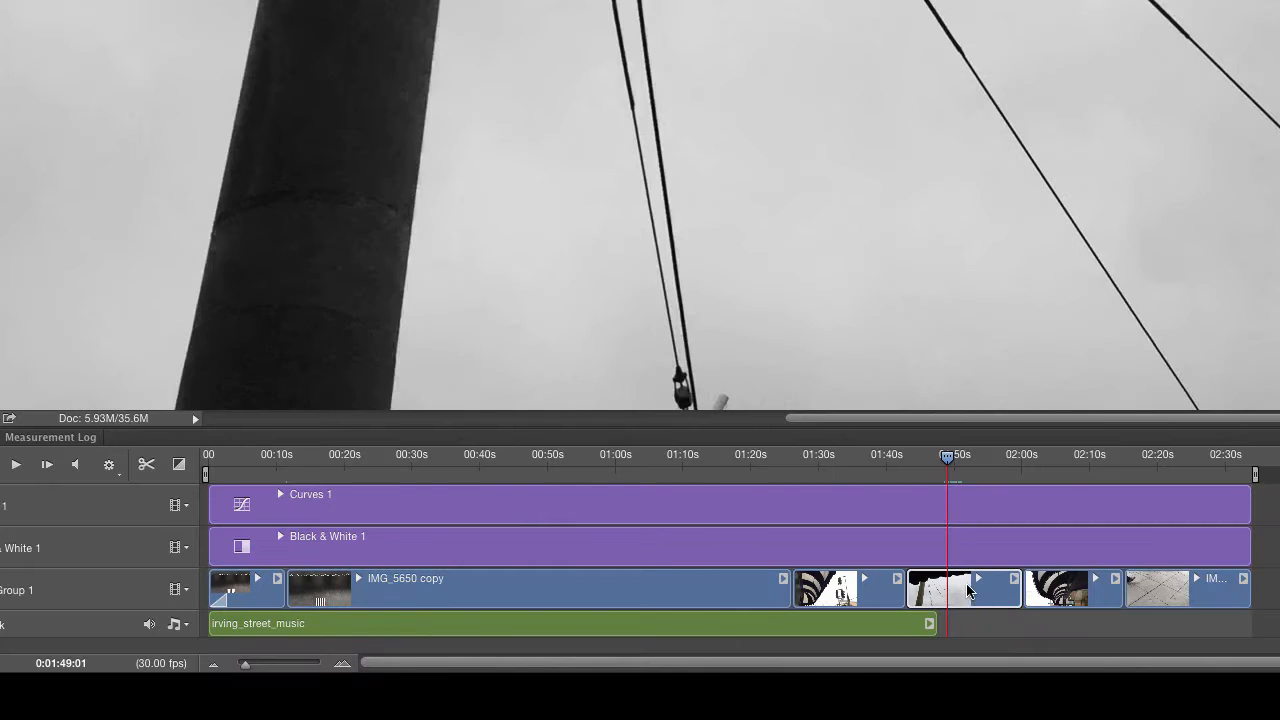
left_click_drag(968, 596, 300, 590)
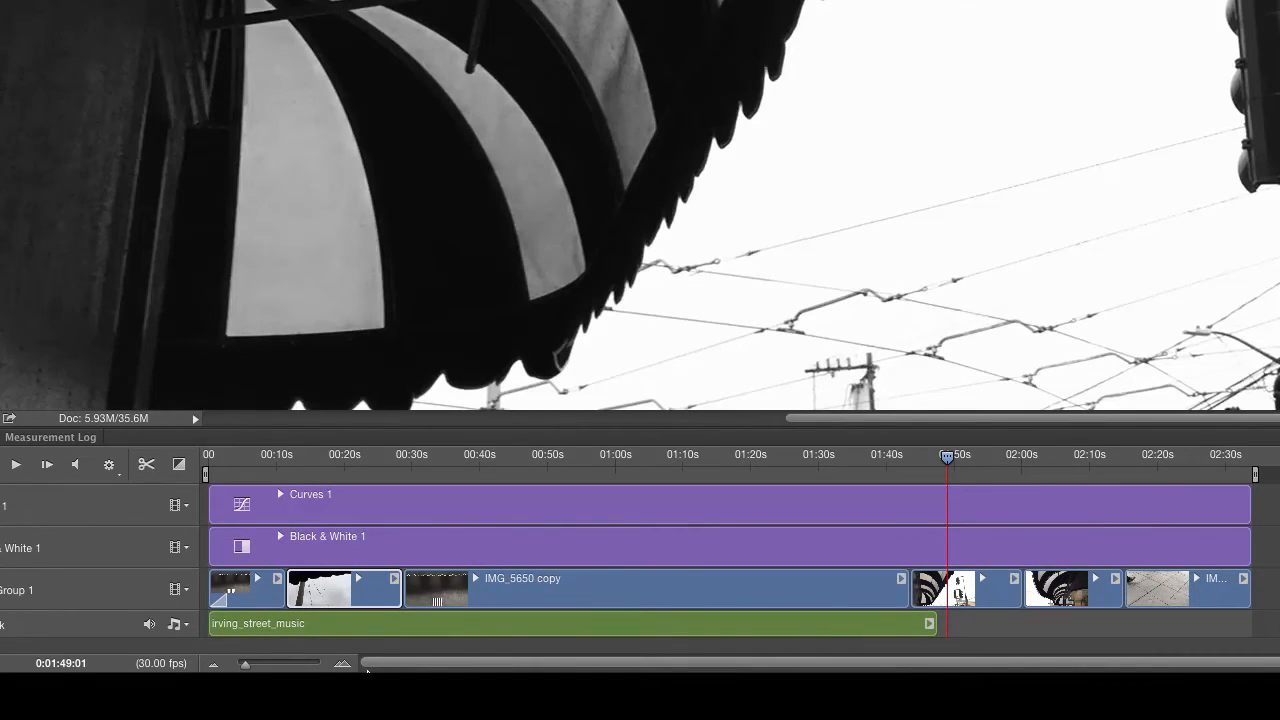
key("ctrl+z")
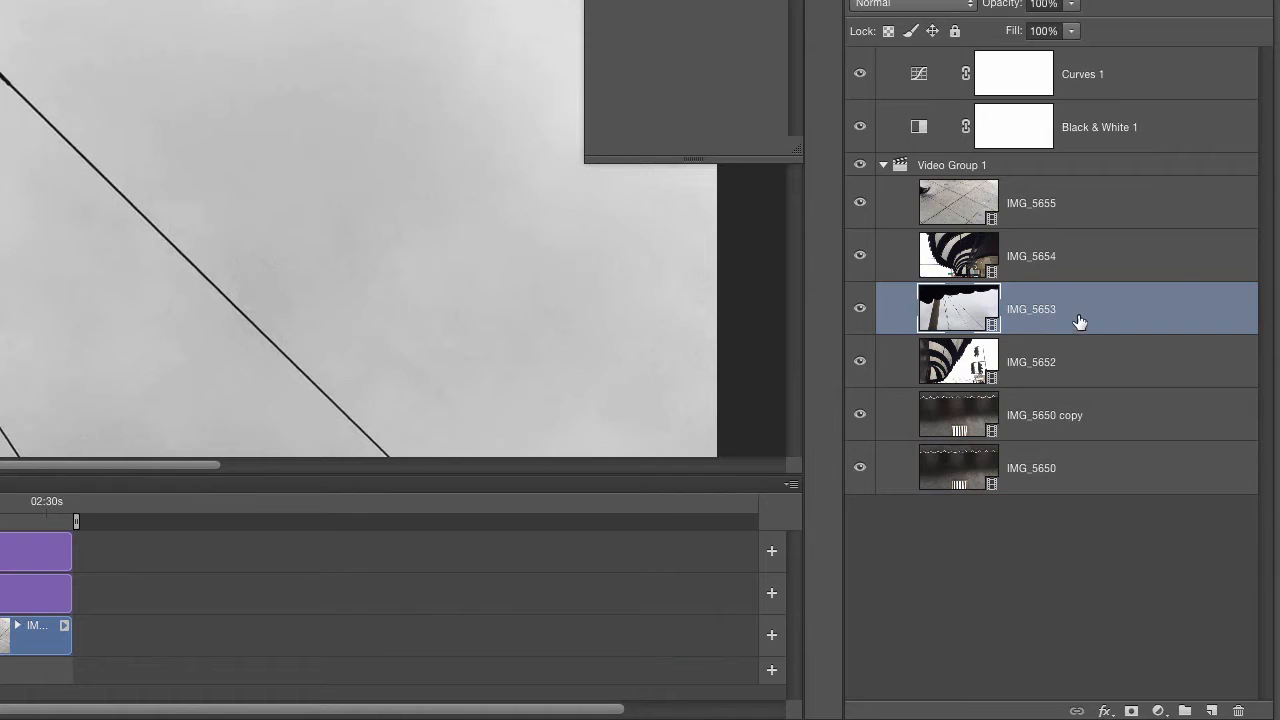
- Reorder the IMG_5653 layer in the layer stack to sit between IMG_5650 and IMG_5650 copy, and scrub the end of the first clip
left_click_drag(1080, 322, 1101, 442)
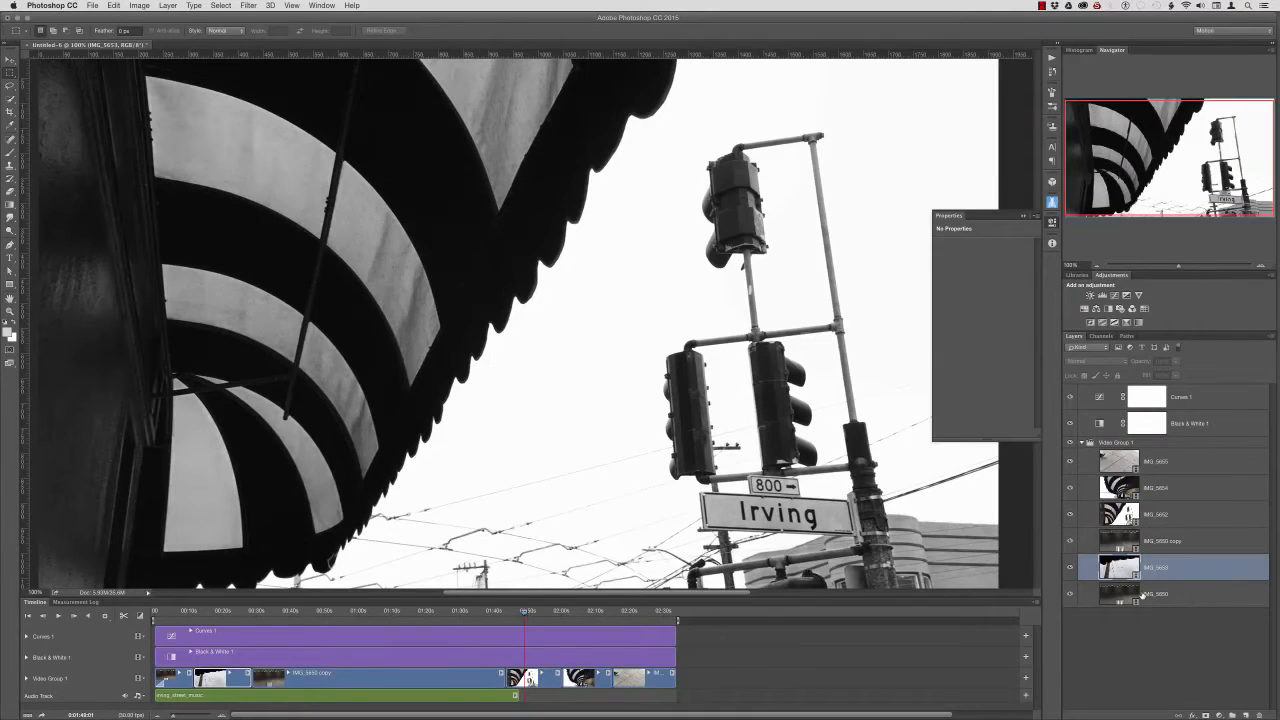
left_click(186, 612)
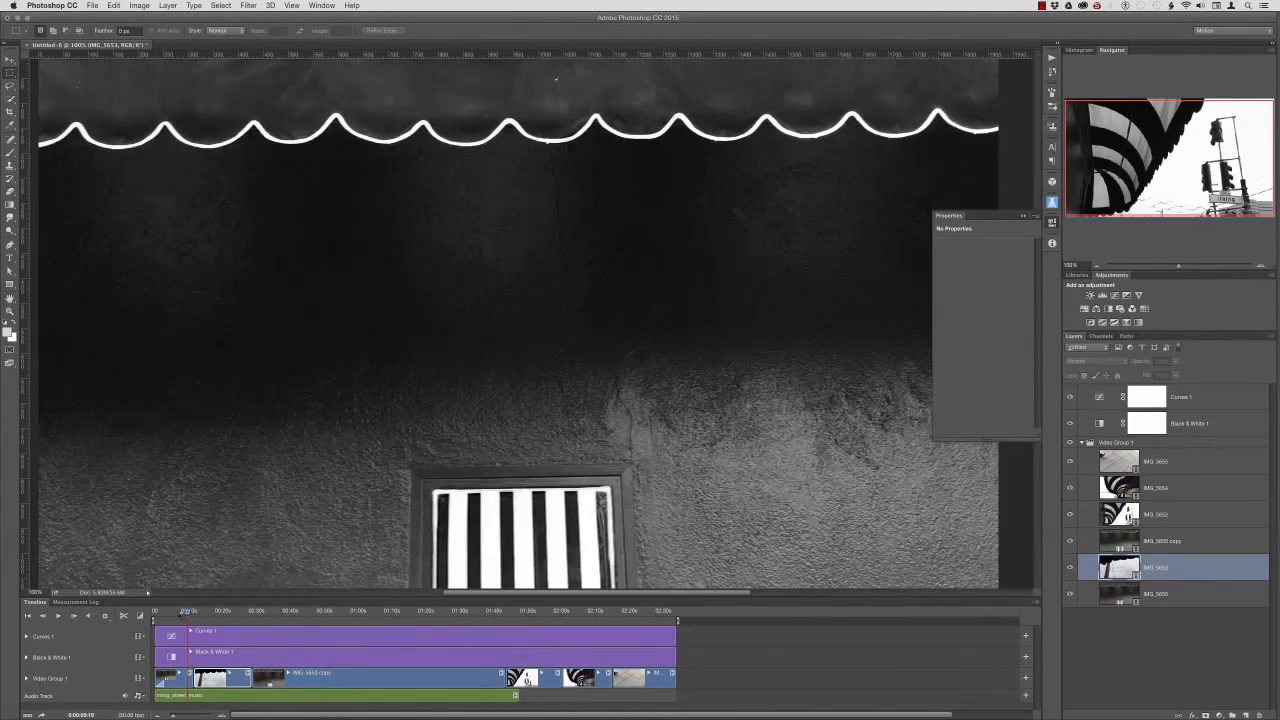
mouse_move(187, 613)
left_mouse_down()
mouse_move(203, 616)
mouse_move(177, 619)
left_mouse_up()
- Apply a 2.46 s Cross Fade transition between the IMG_5650 and IMG_5653 clips
left_click_drag(174, 716, 178, 715)
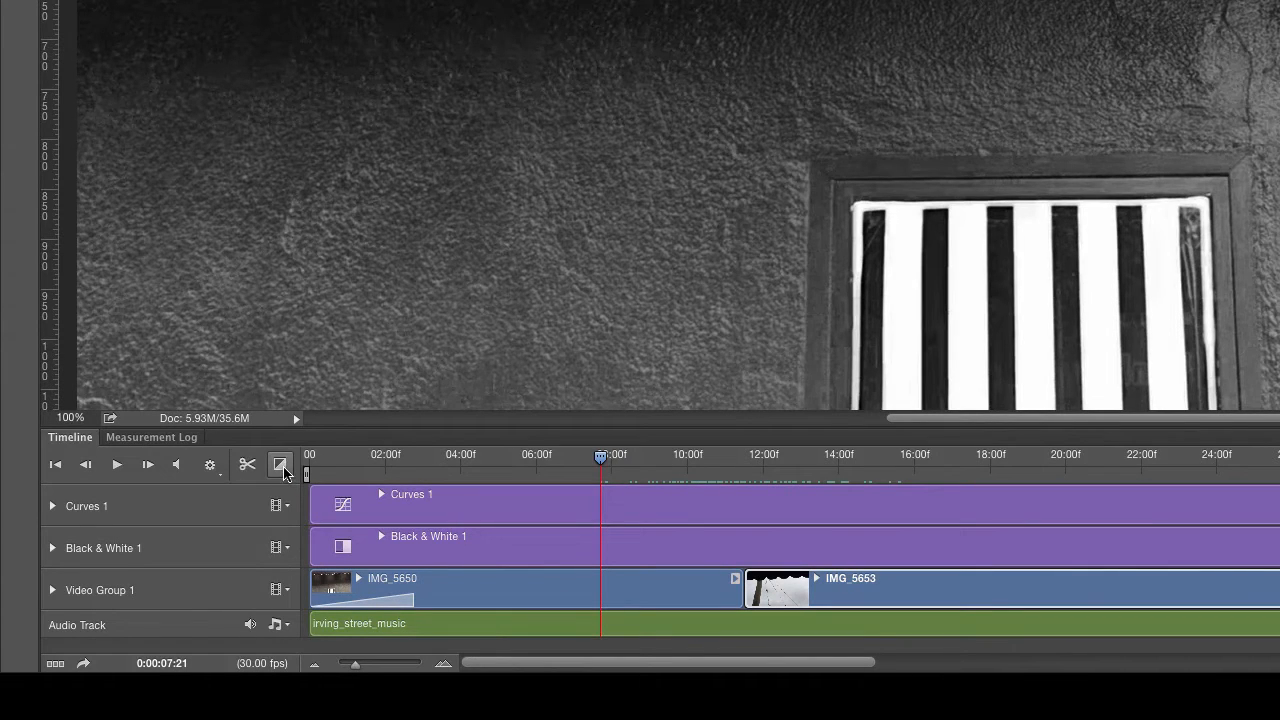
left_click(281, 465)
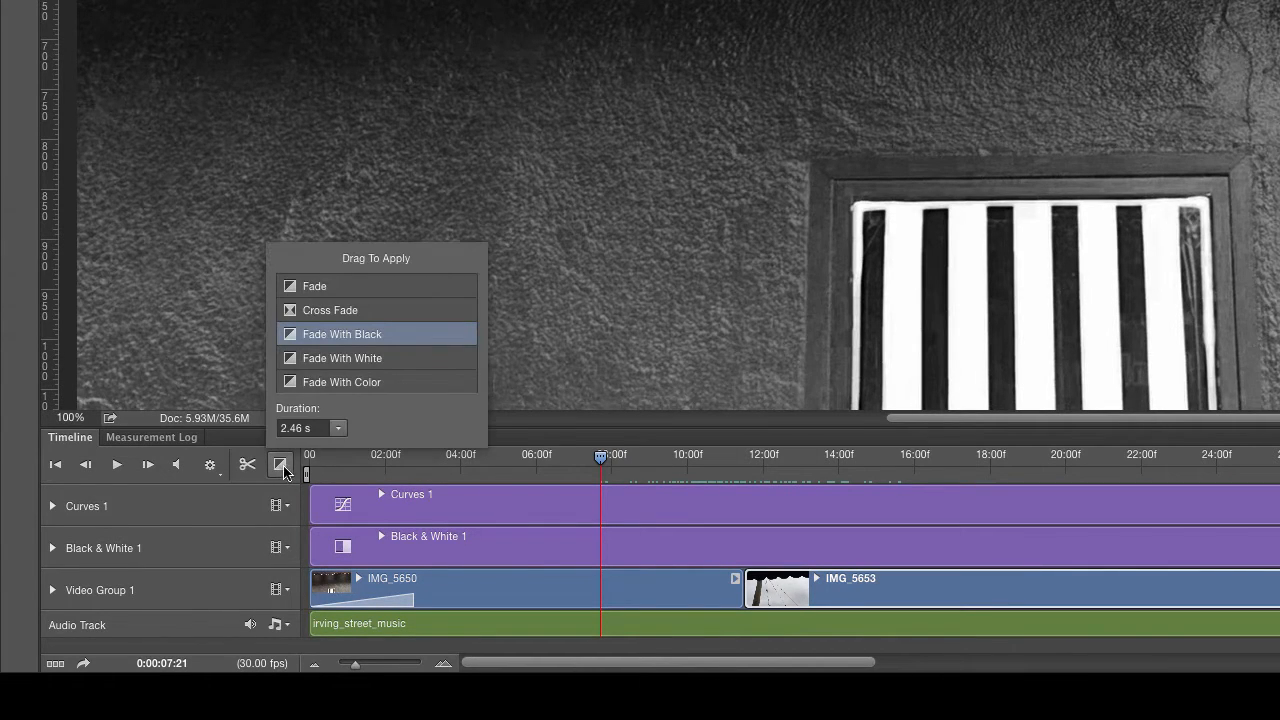
left_click(345, 312)
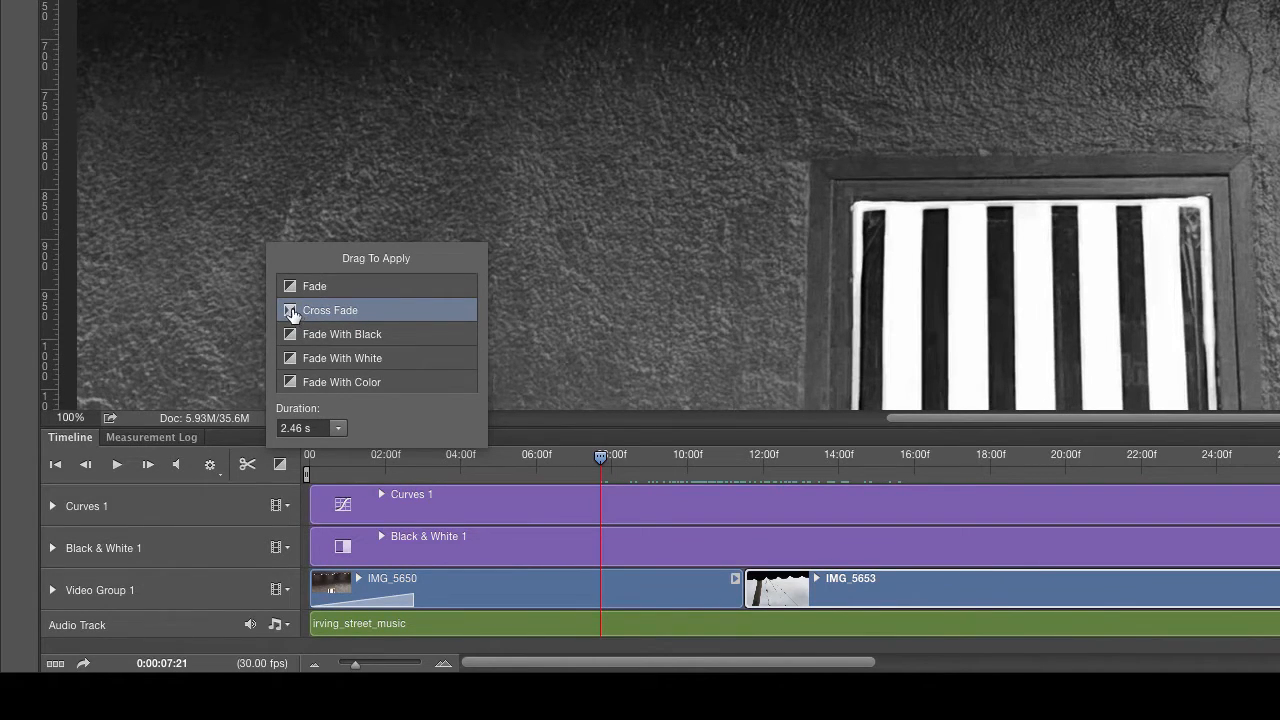
left_click_drag(290, 314, 745, 594)
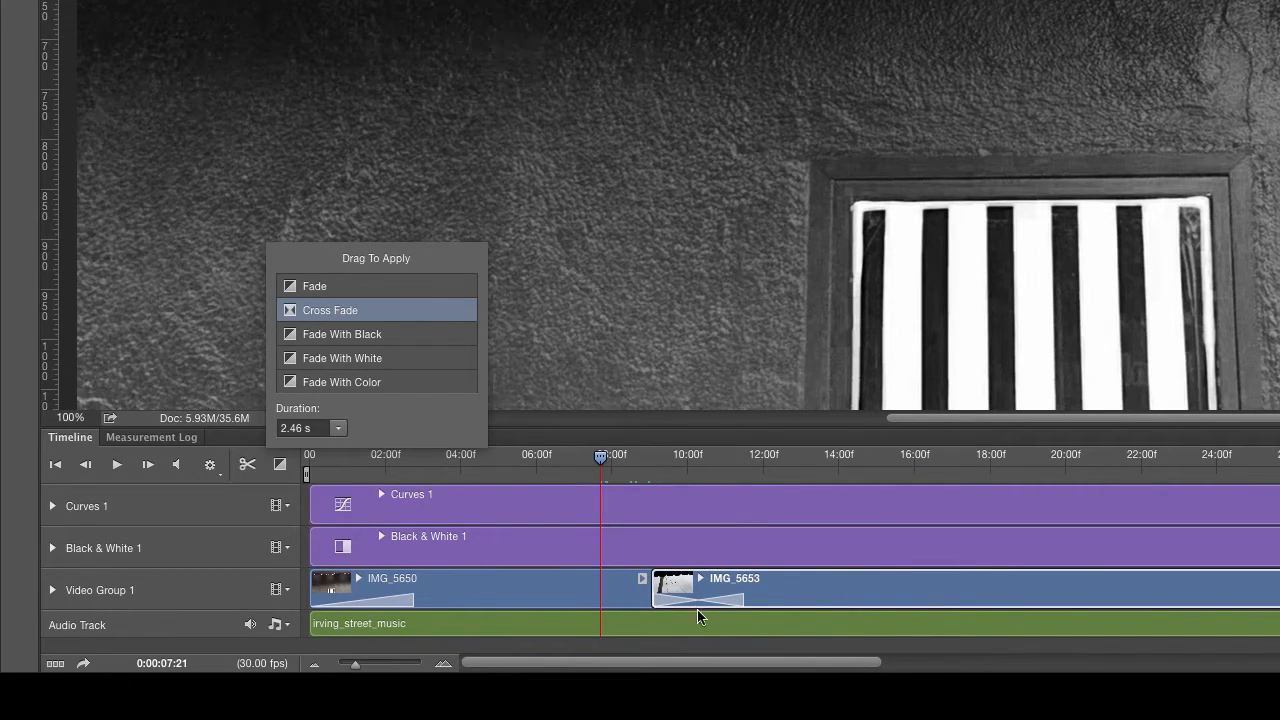
- Scrub through the cross fade between the IMG_5650 and IMG_5653 clips to preview the transition
left_click(774, 588)
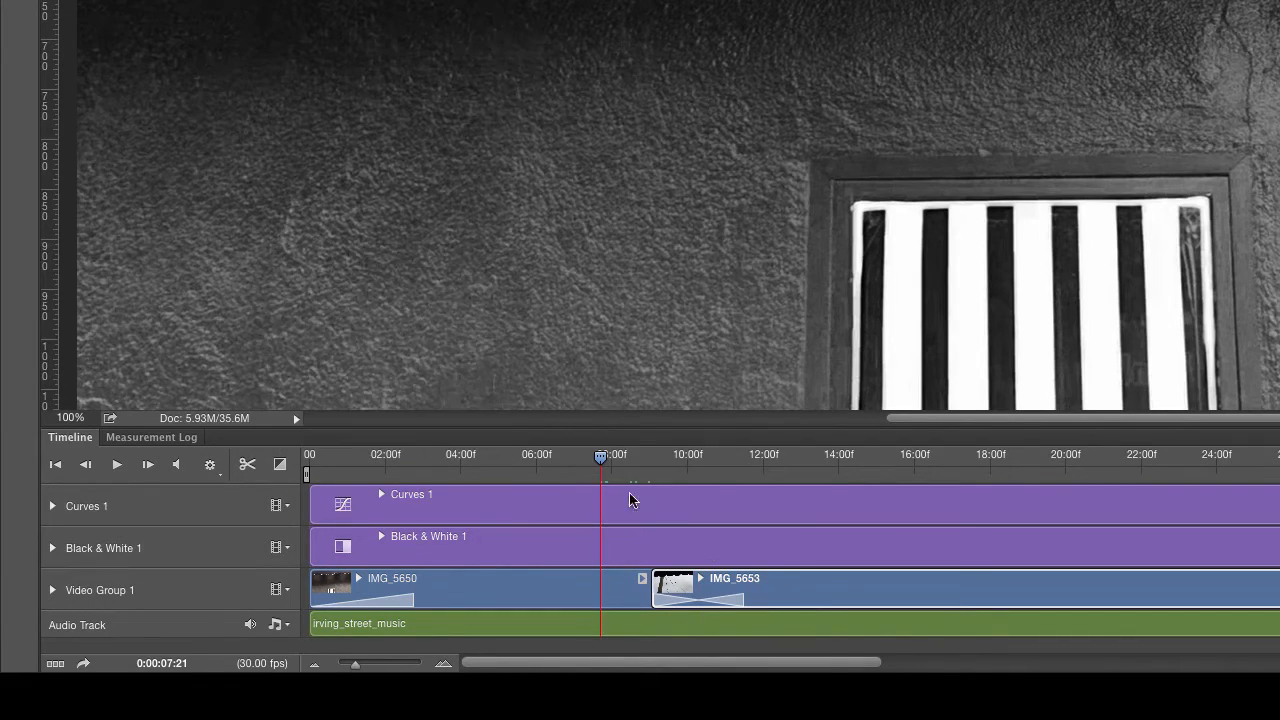
left_click_drag(601, 465, 642, 470)
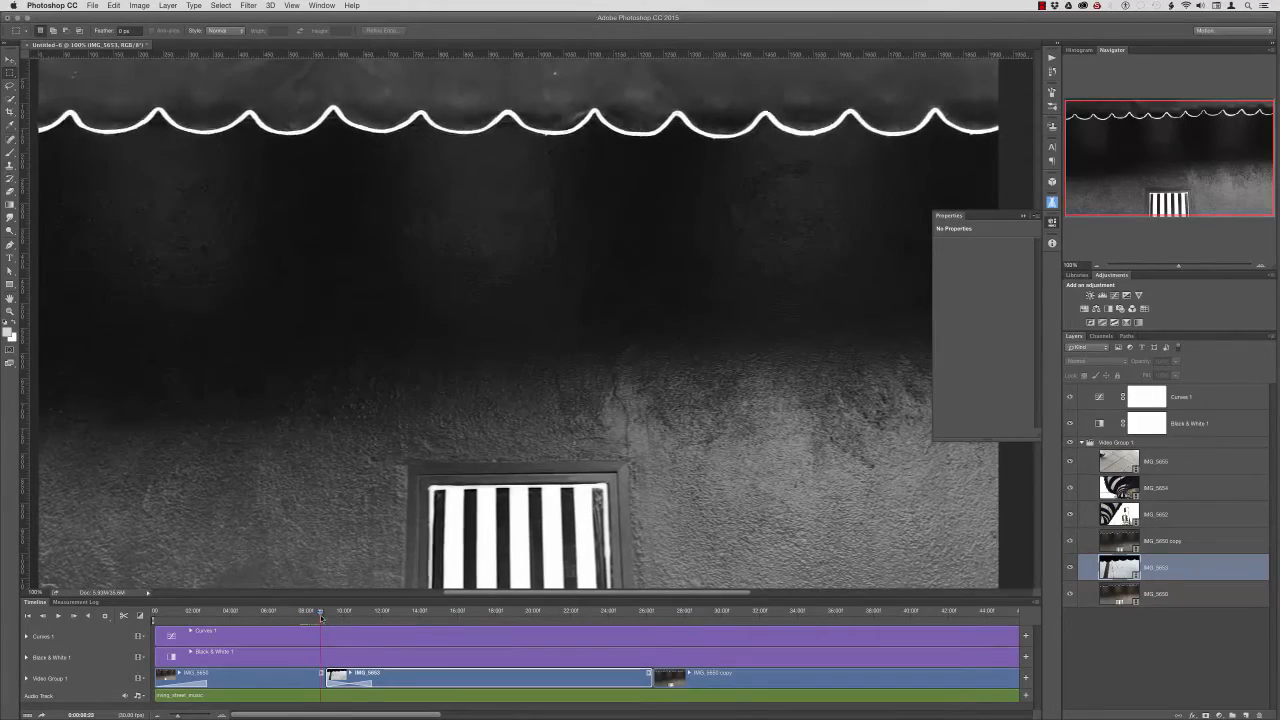
left_click_drag(321, 617, 345, 621)
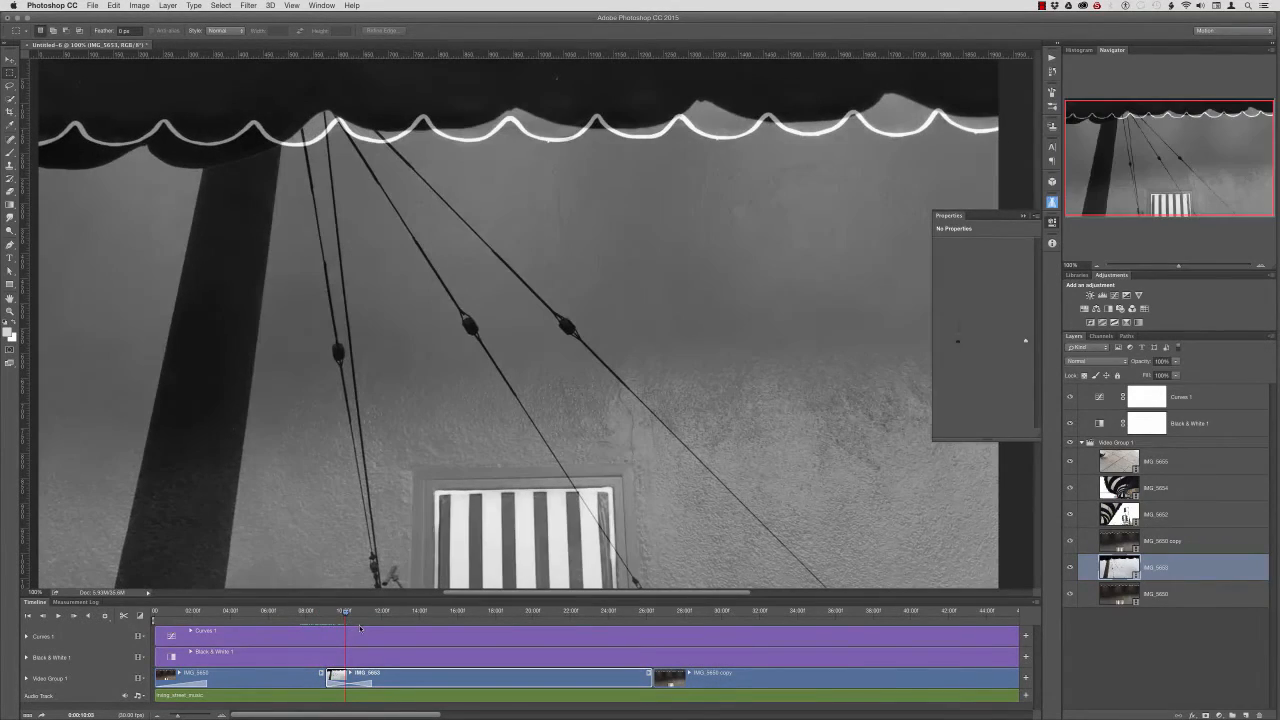
left_click(369, 629)
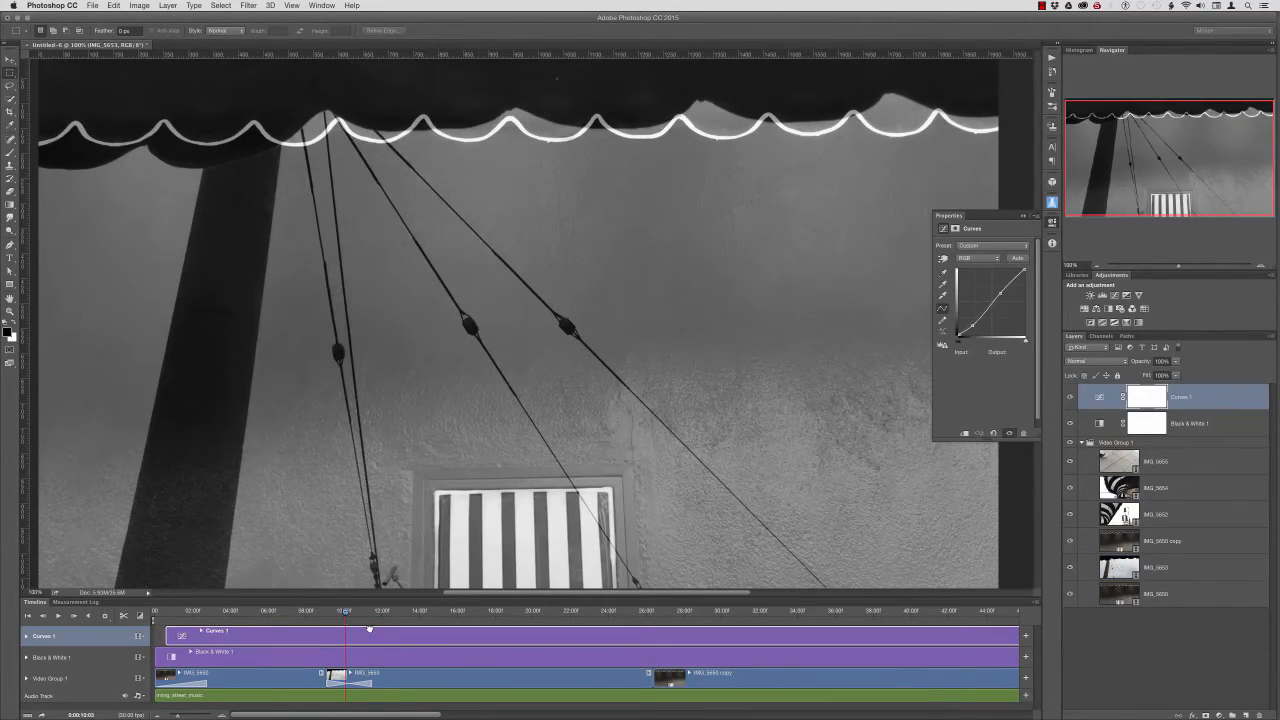
left_click_drag(346, 615, 381, 611)
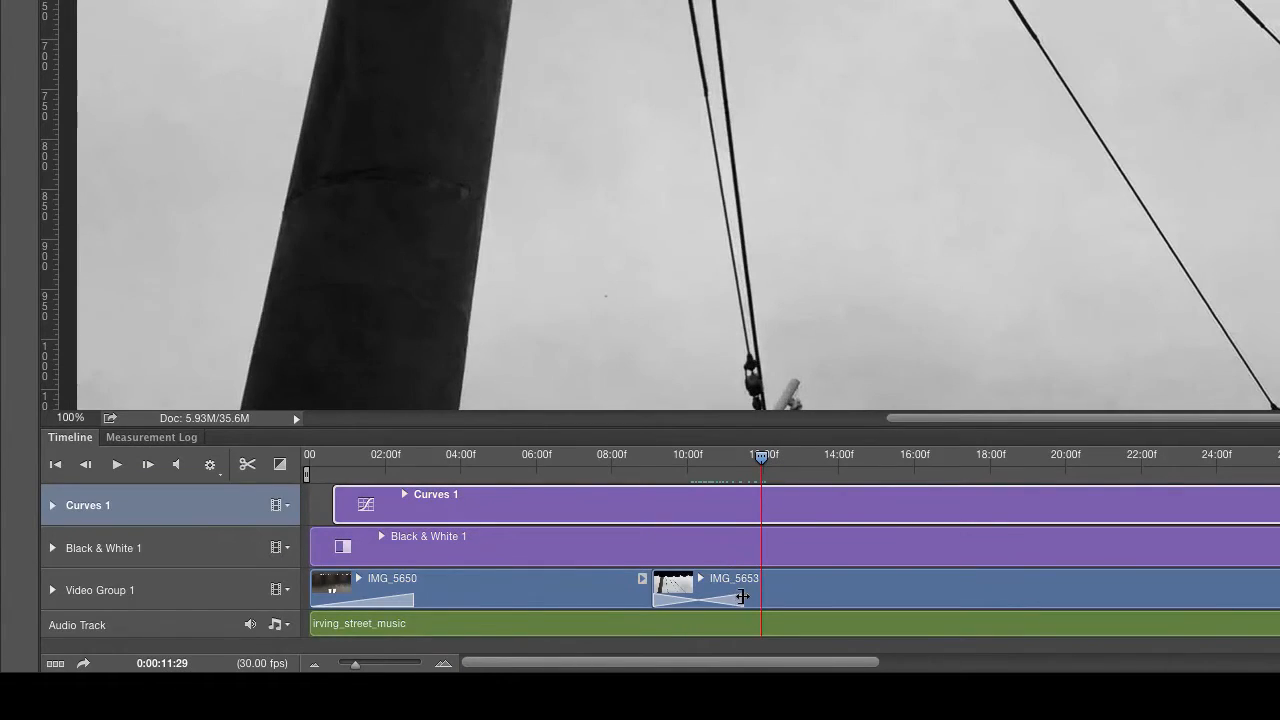
- Try shorter cross-fade lengths between IMG_5650 and IMG_5653, and extend the transition back to start at about 9 s
left_click_drag(742, 597, 690, 588)
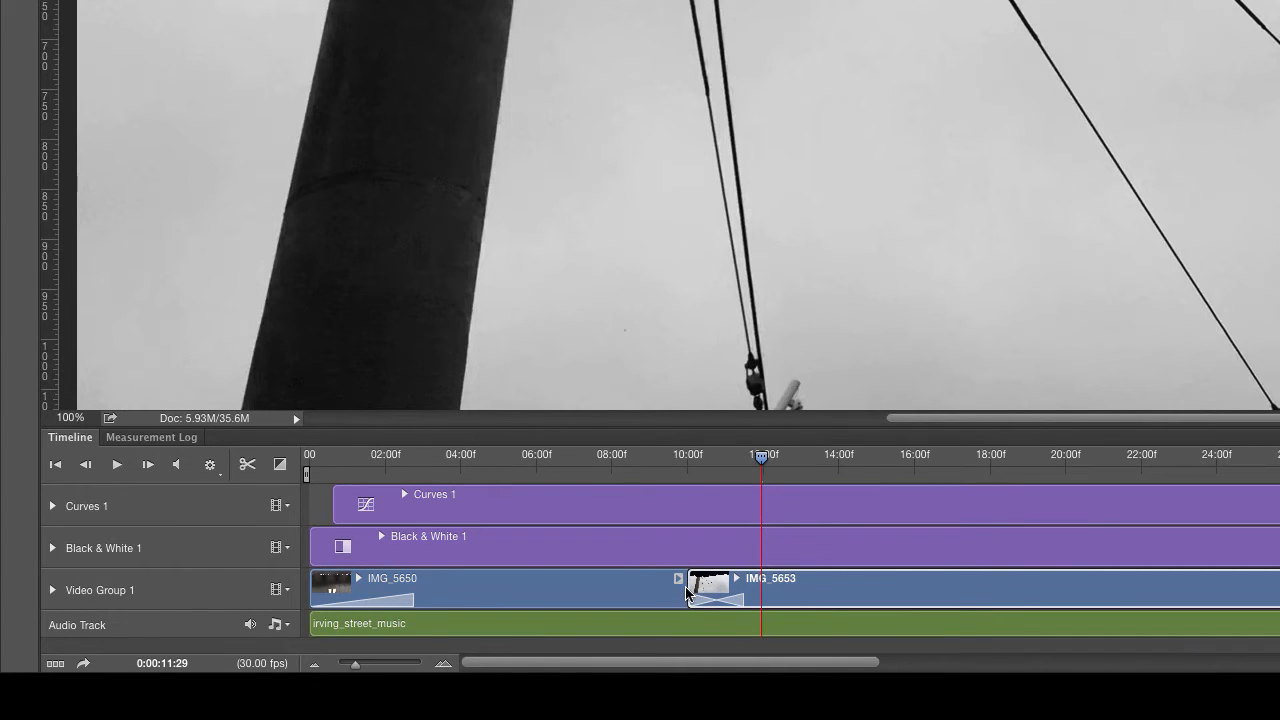
left_click_drag(690, 586, 721, 597)
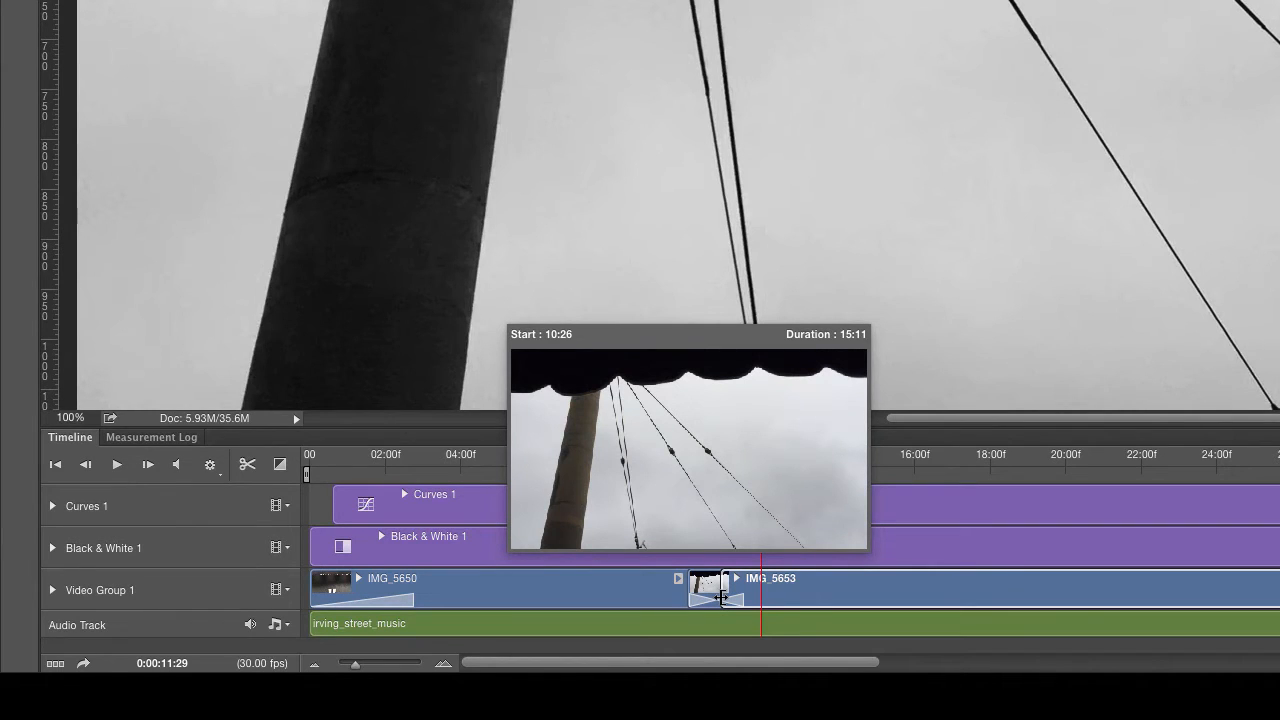
mouse_move(721, 597)
left_mouse_down()
mouse_move(694, 597)
mouse_move(727, 599)
left_mouse_up()
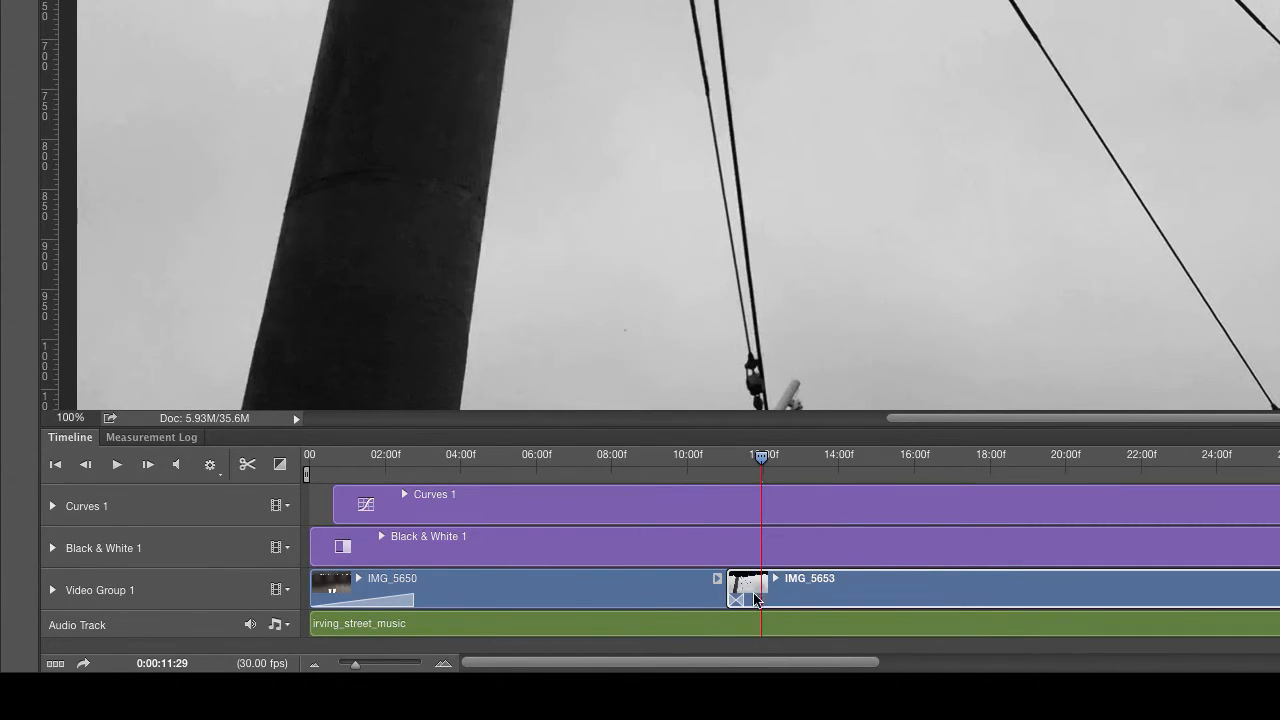
left_click_drag(740, 599, 781, 603)
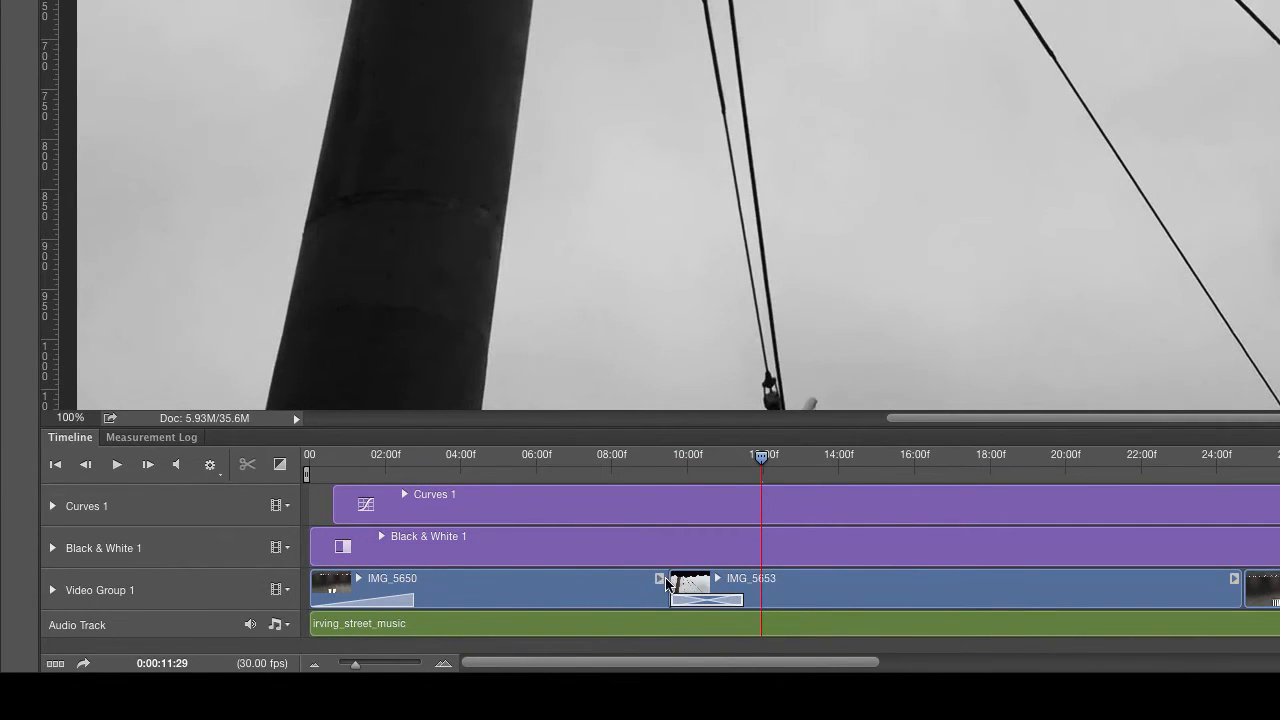
mouse_move(671, 584)
left_mouse_down()
mouse_move(692, 585)
mouse_move(652, 585)
left_mouse_up()
- Review the adjusted cross fade by scrubbing from the end of IMG_5650 into IMG_5653
left_click_drag(761, 457, 648, 465)
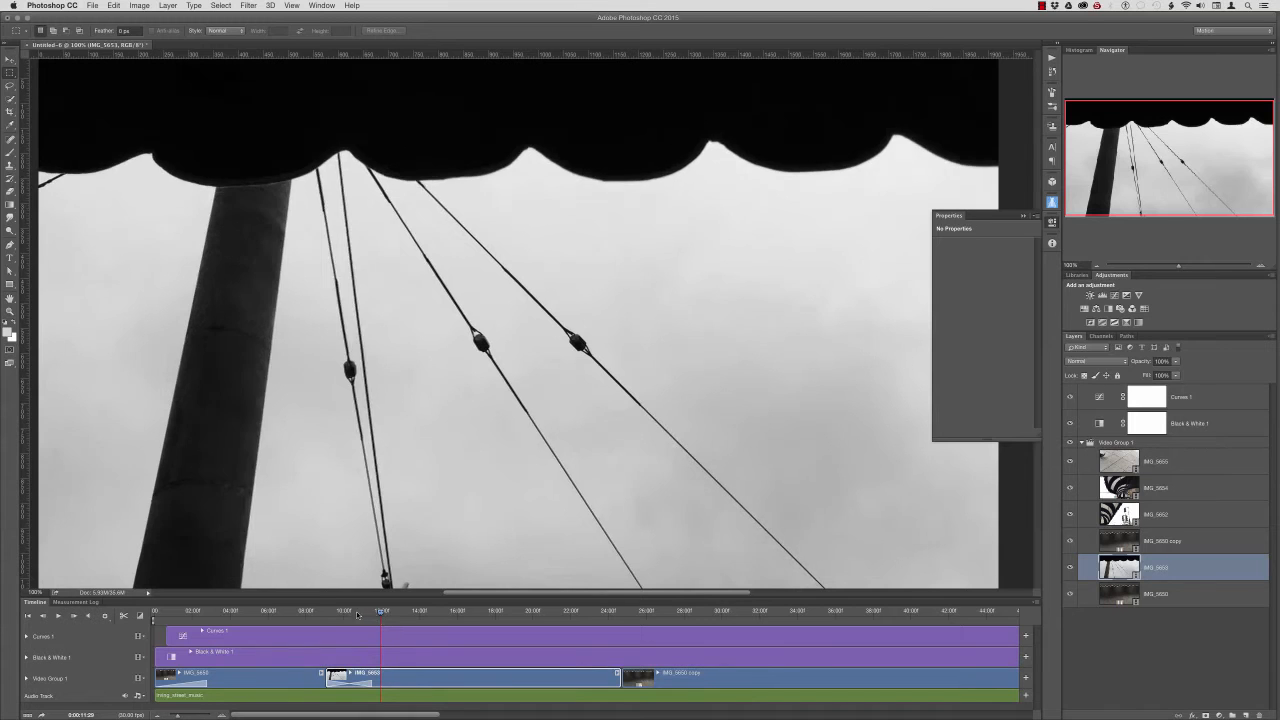
left_click(324, 612)
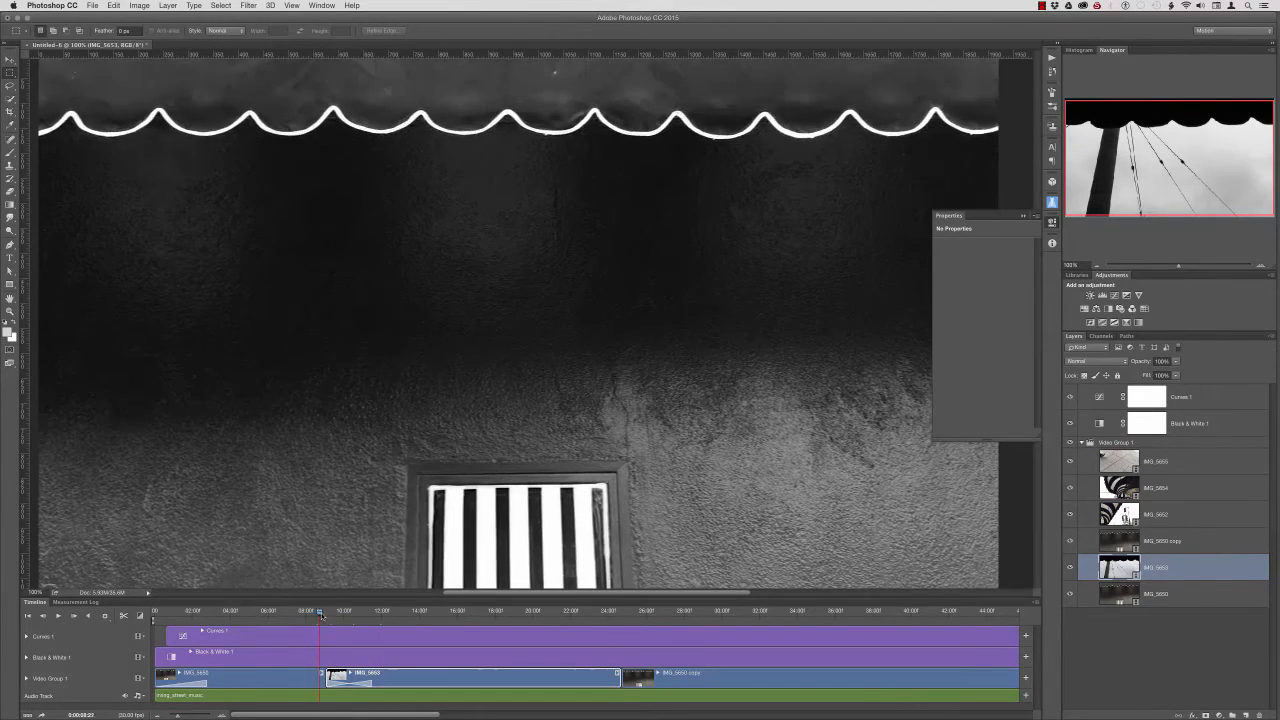
left_click_drag(324, 613, 400, 627)
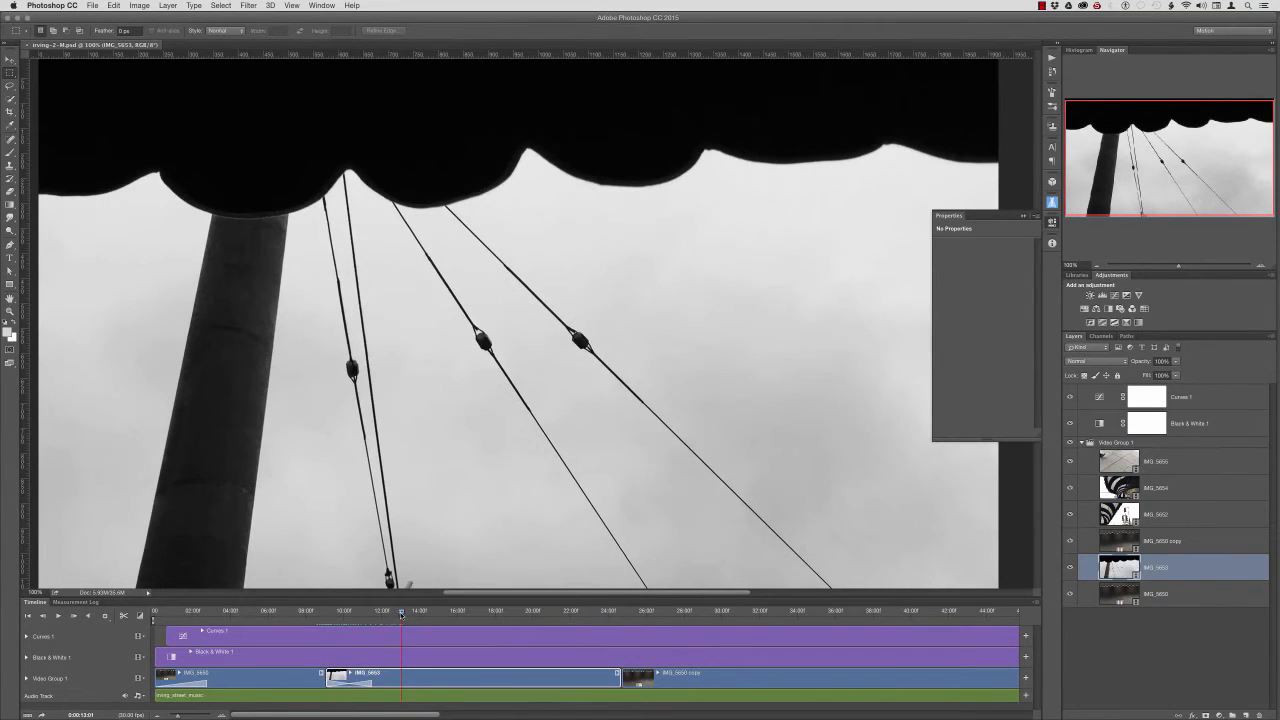
- Trim the end of the IMG_5653 clip to about 17 s on the timeline and check the cut into IMG_5650 copy
left_click_drag(401, 613, 459, 653)
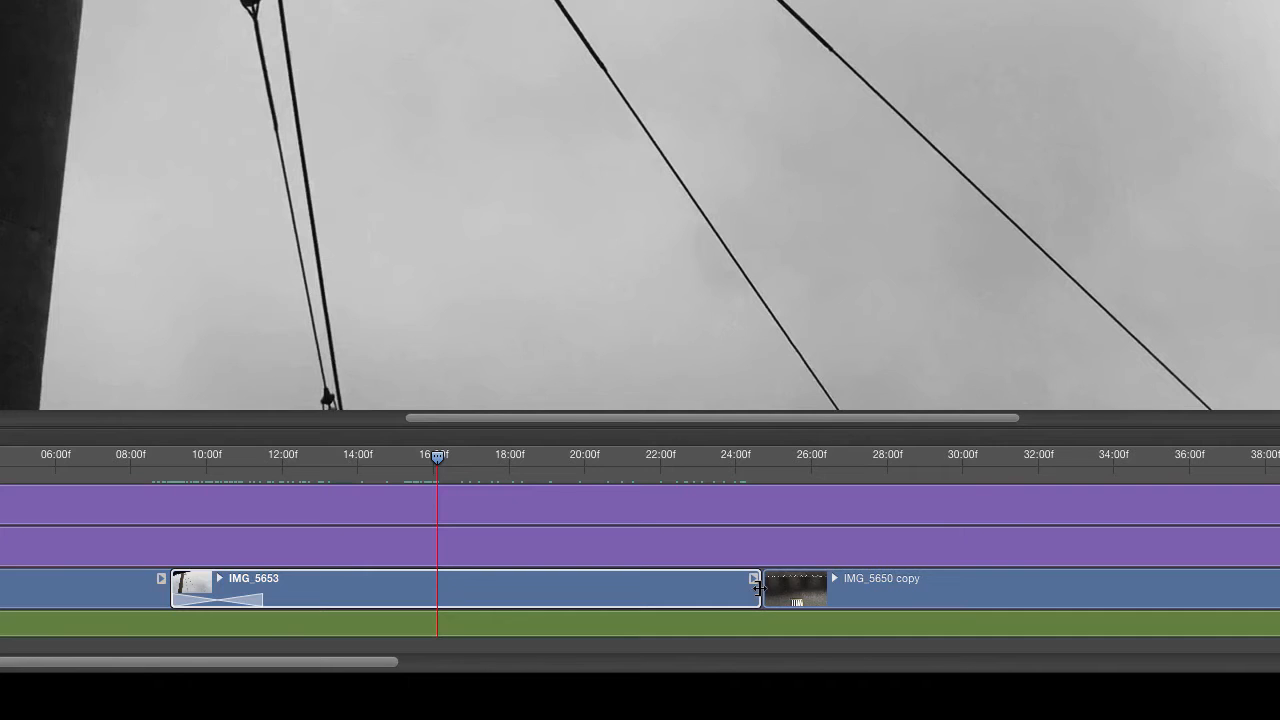
left_click_drag(757, 590, 505, 608)
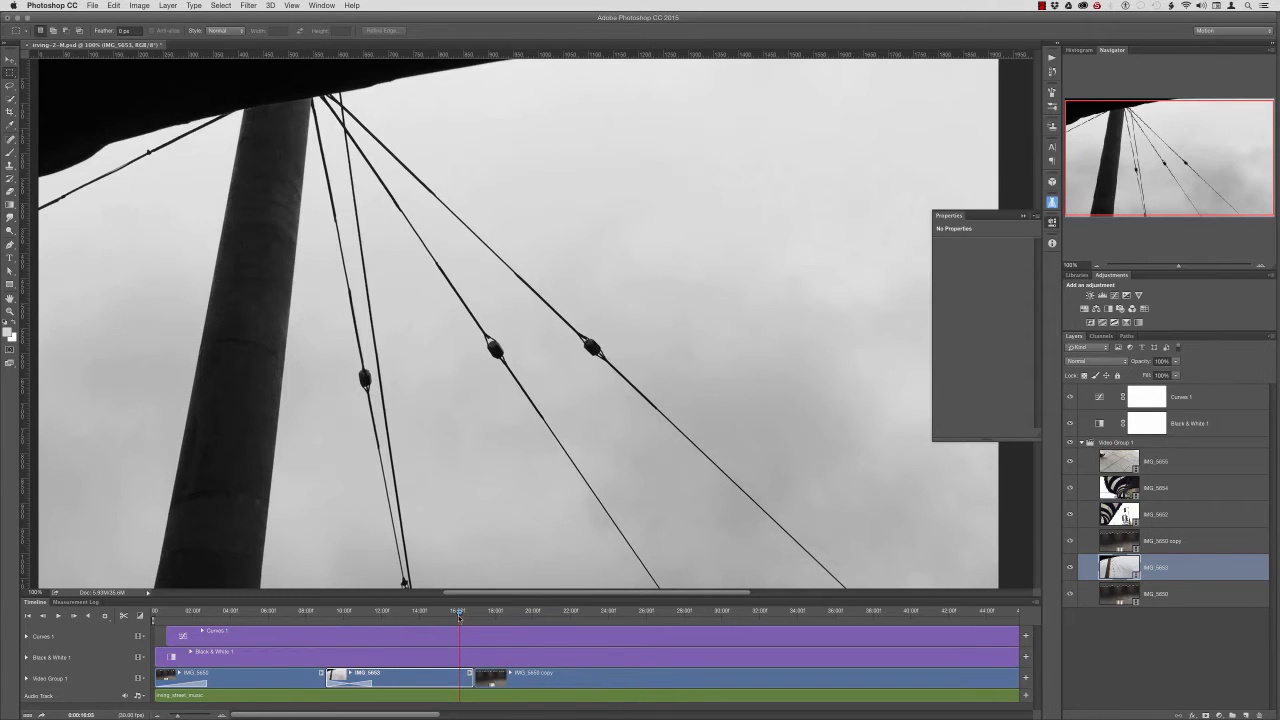
left_click_drag(459, 617, 492, 630)
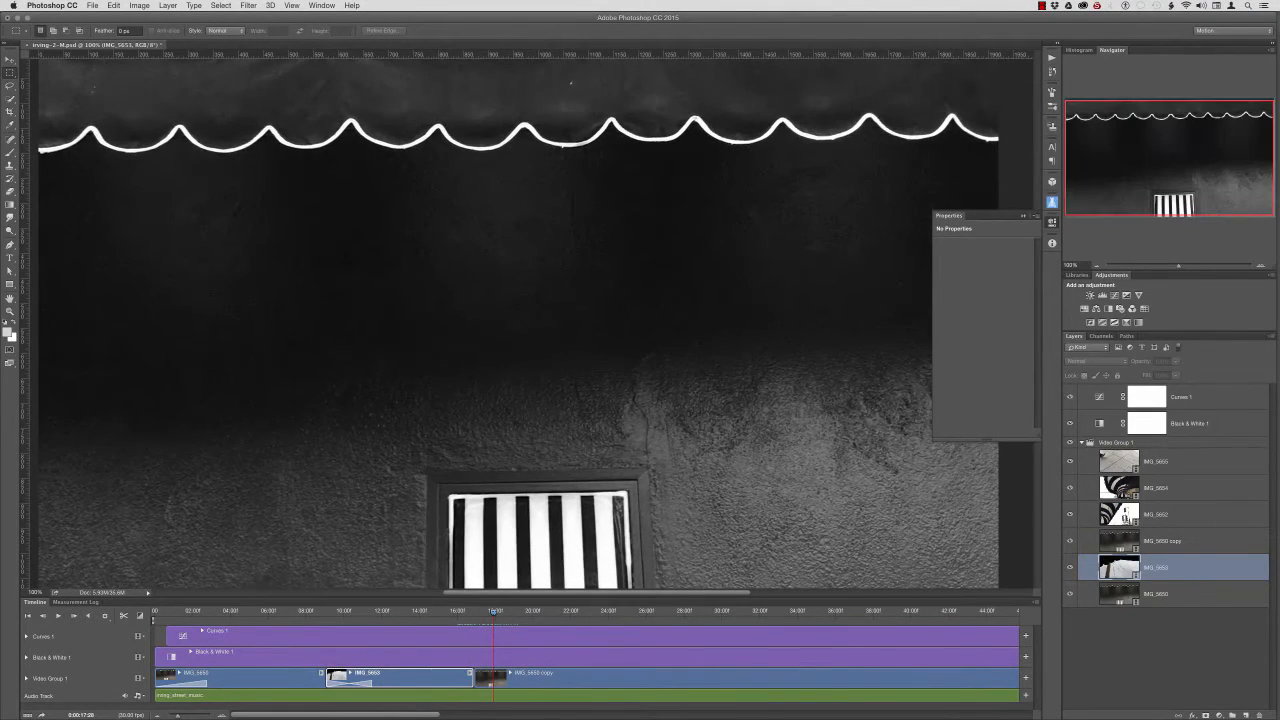
- Preview the IMG_5655 clip at the end of the video track and collapse the Properties panel
left_click(1154, 466)
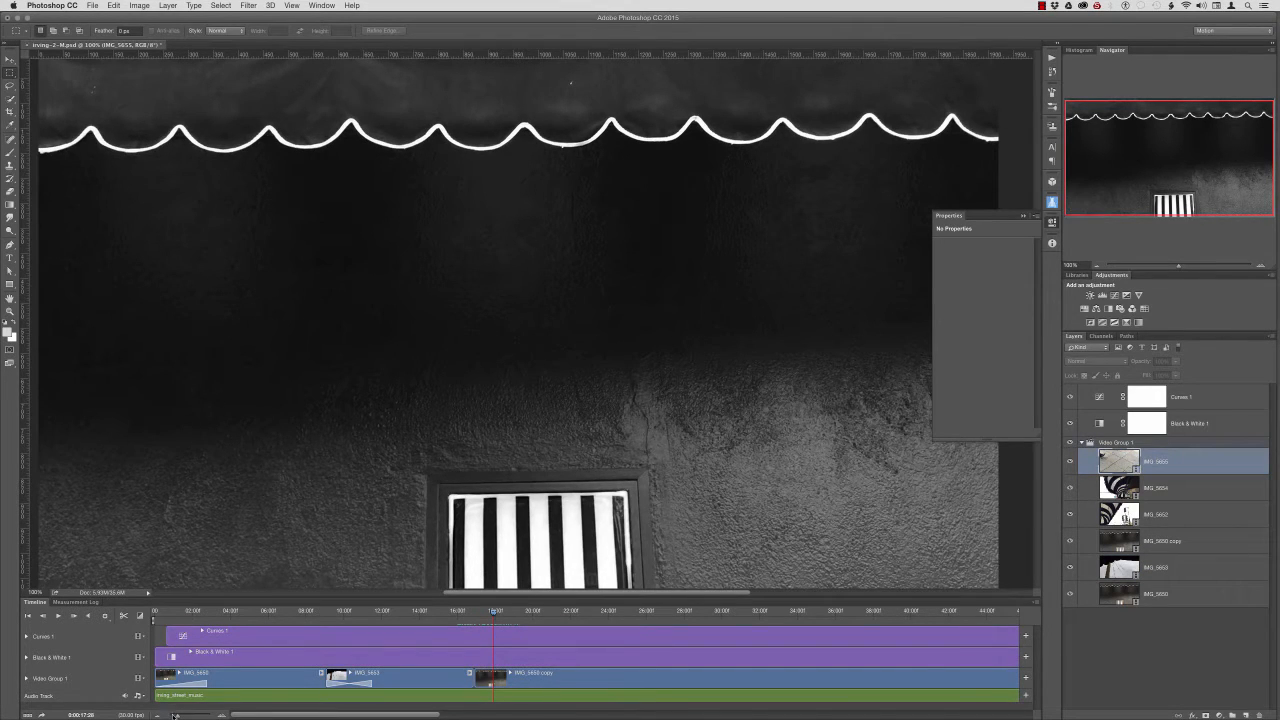
left_click_drag(175, 715, 173, 716)
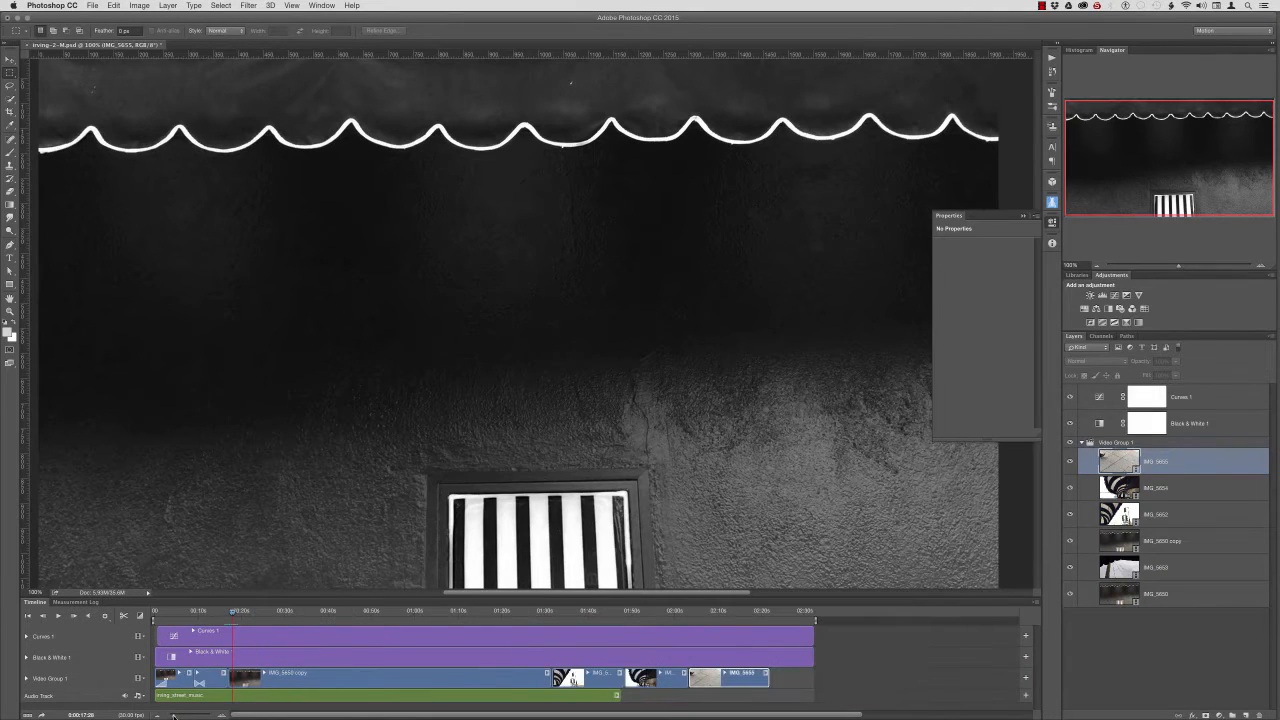
left_click(703, 612)
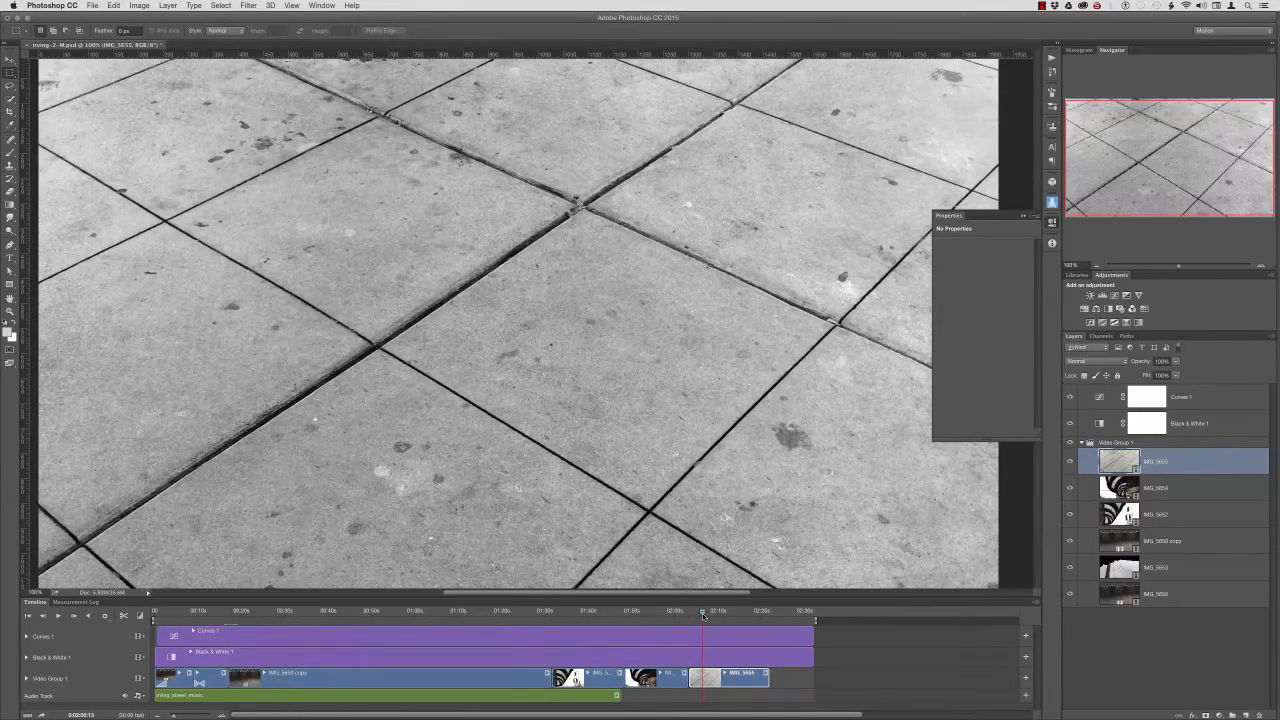
left_click_drag(695, 616, 702, 622)
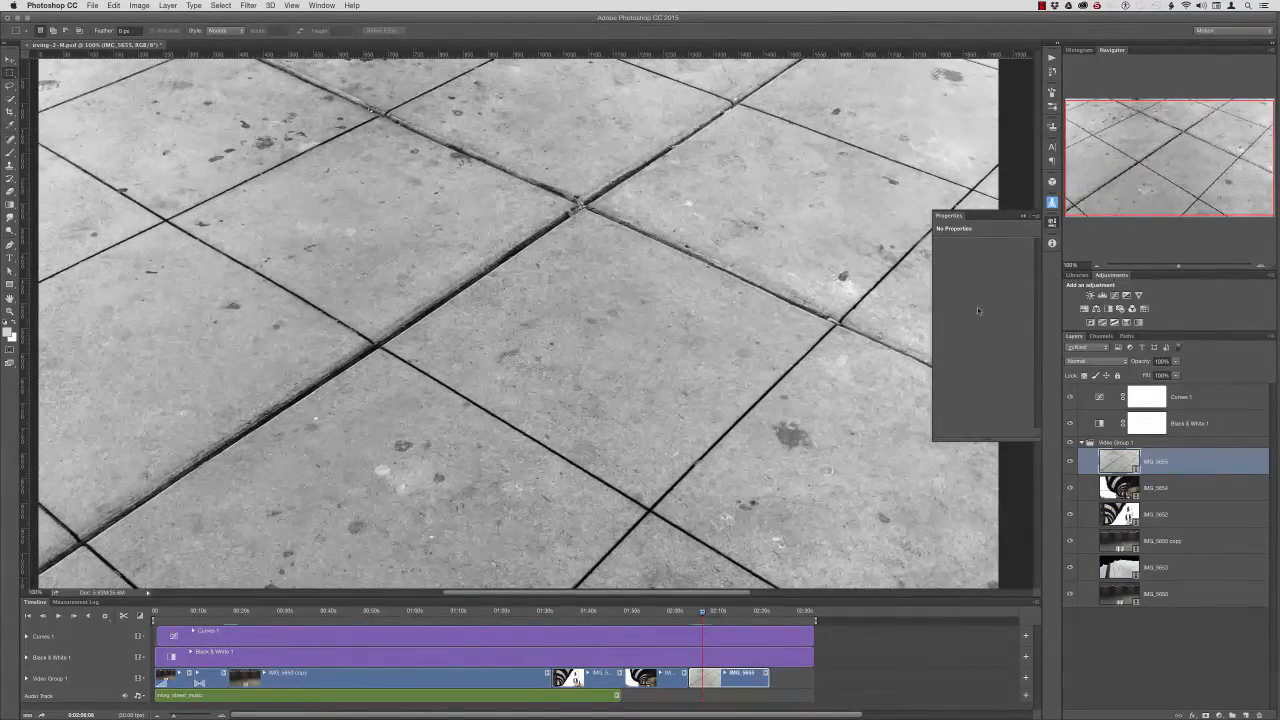
left_click(1020, 216)
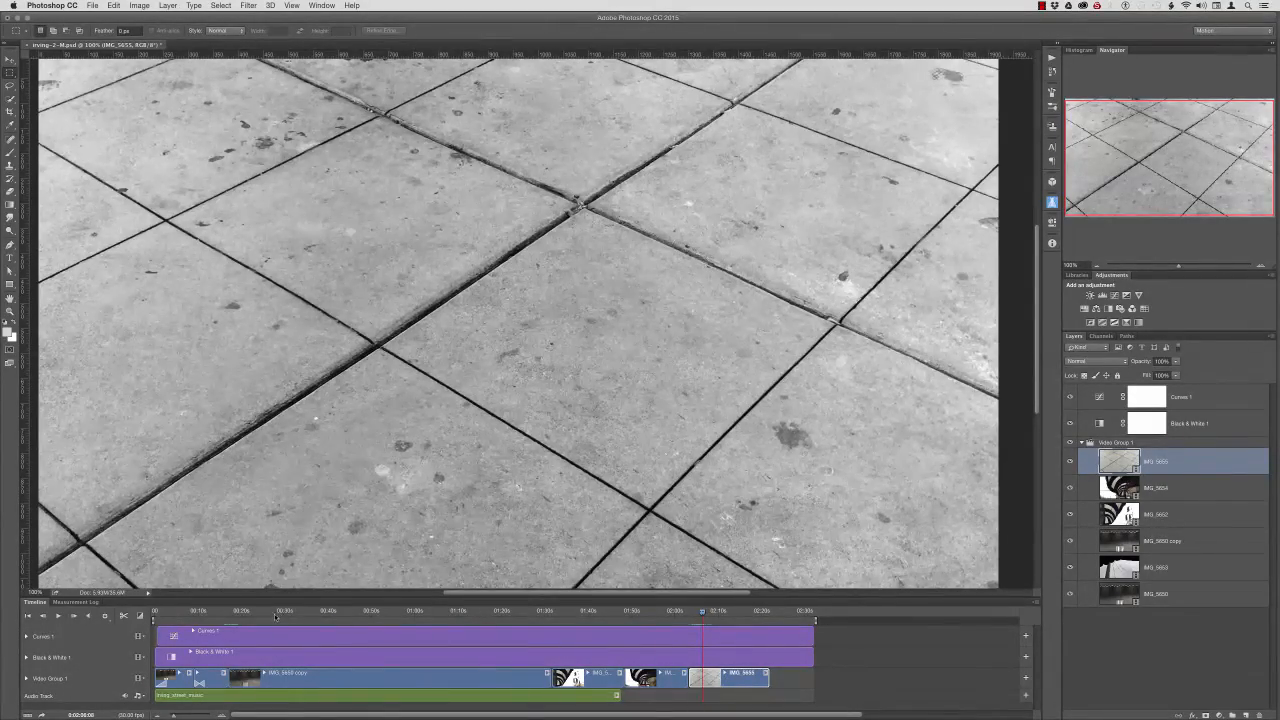
- Move the IMG_5655 layer out of Video Group 1 to just above the group, and enlarge the Timeline panel
left_click_drag(275, 616, 261, 615)
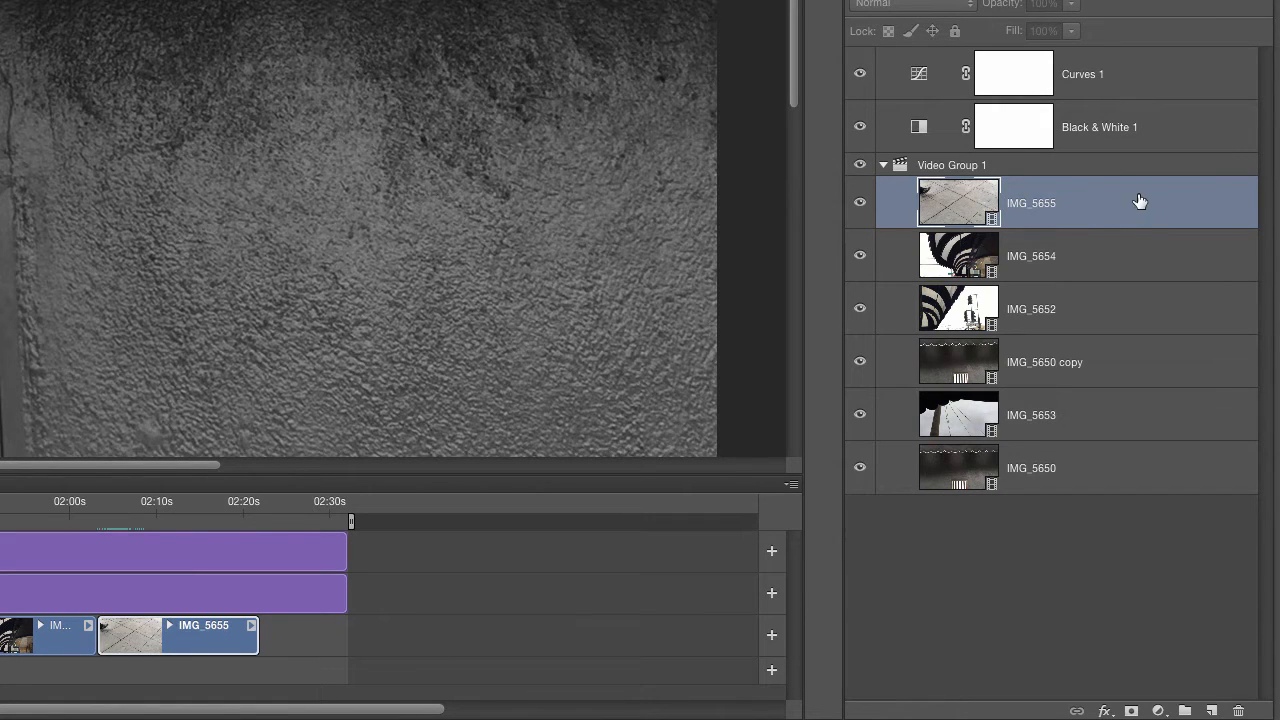
left_click_drag(1152, 203, 1162, 154)
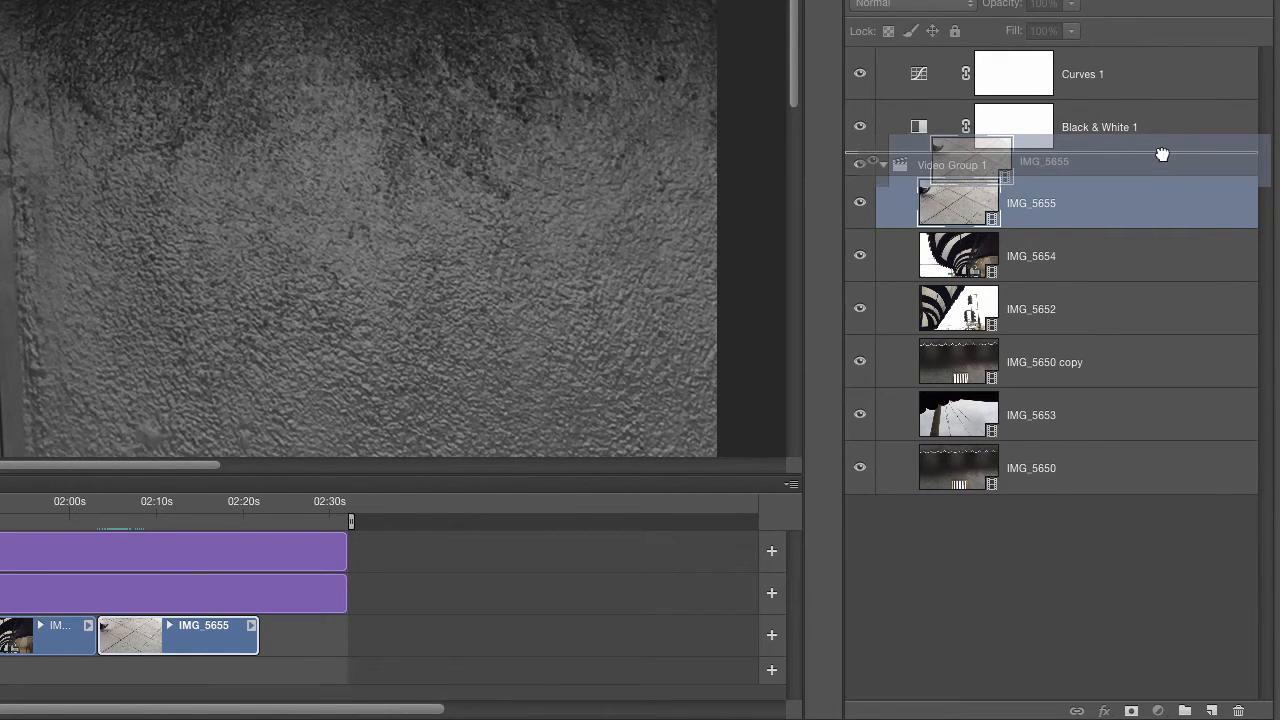
mouse_move(1162, 154)
left_mouse_down()
mouse_move(1167, 112)
mouse_move(1157, 146)
mouse_move(1170, 148)
left_mouse_up()
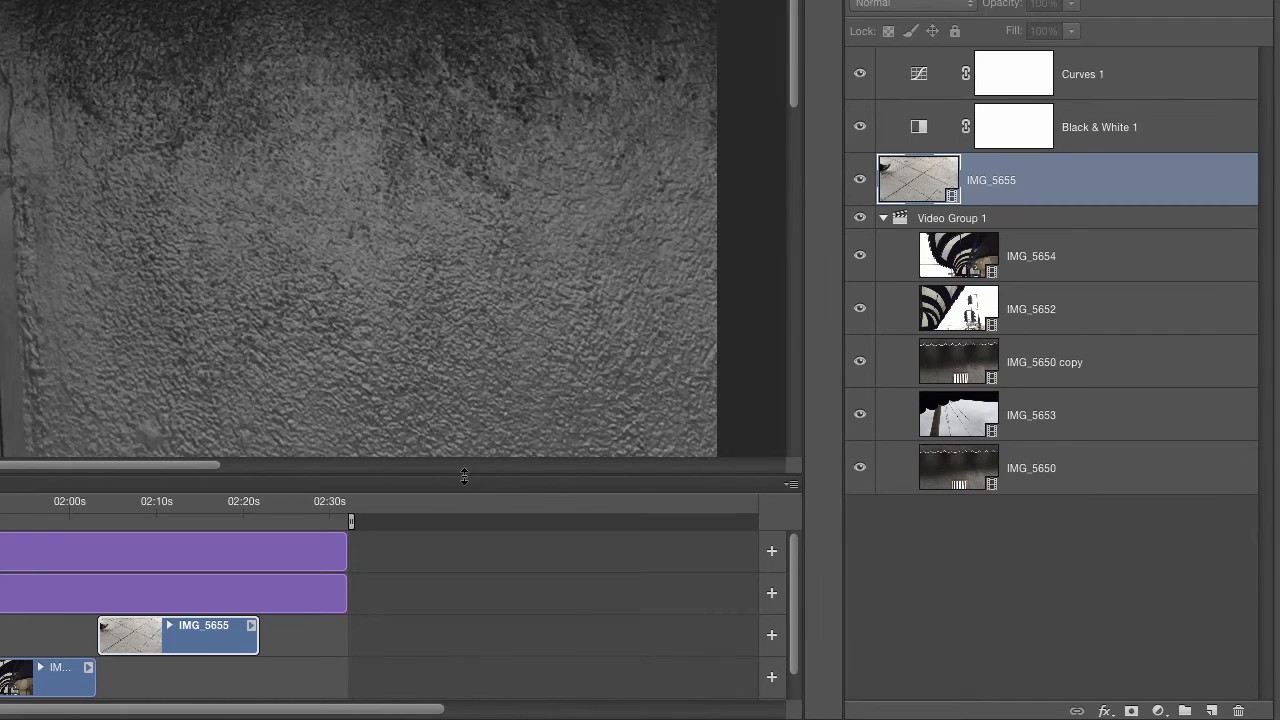
left_click_drag(464, 476, 440, 416)
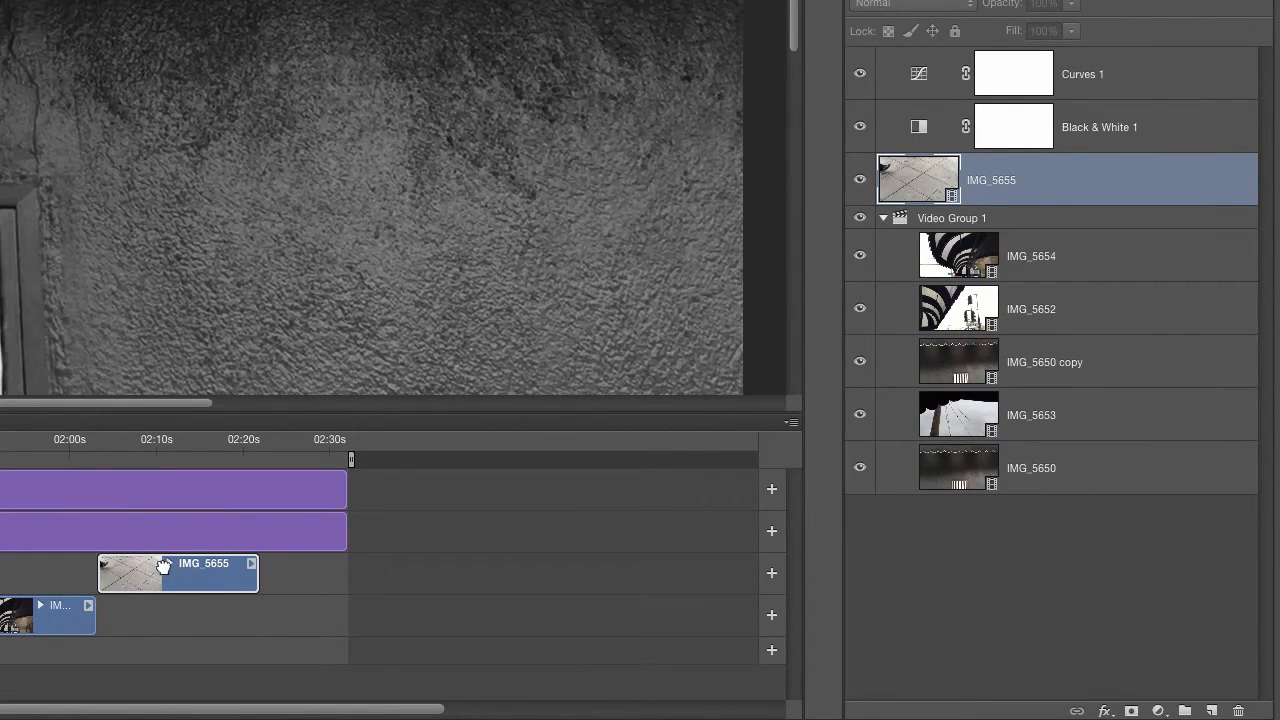
- Reposition the IMG_5655 clip over IMG_5650 copy so that it starts at 0:00:19:13
left_click_drag(163, 567, 0, 565)
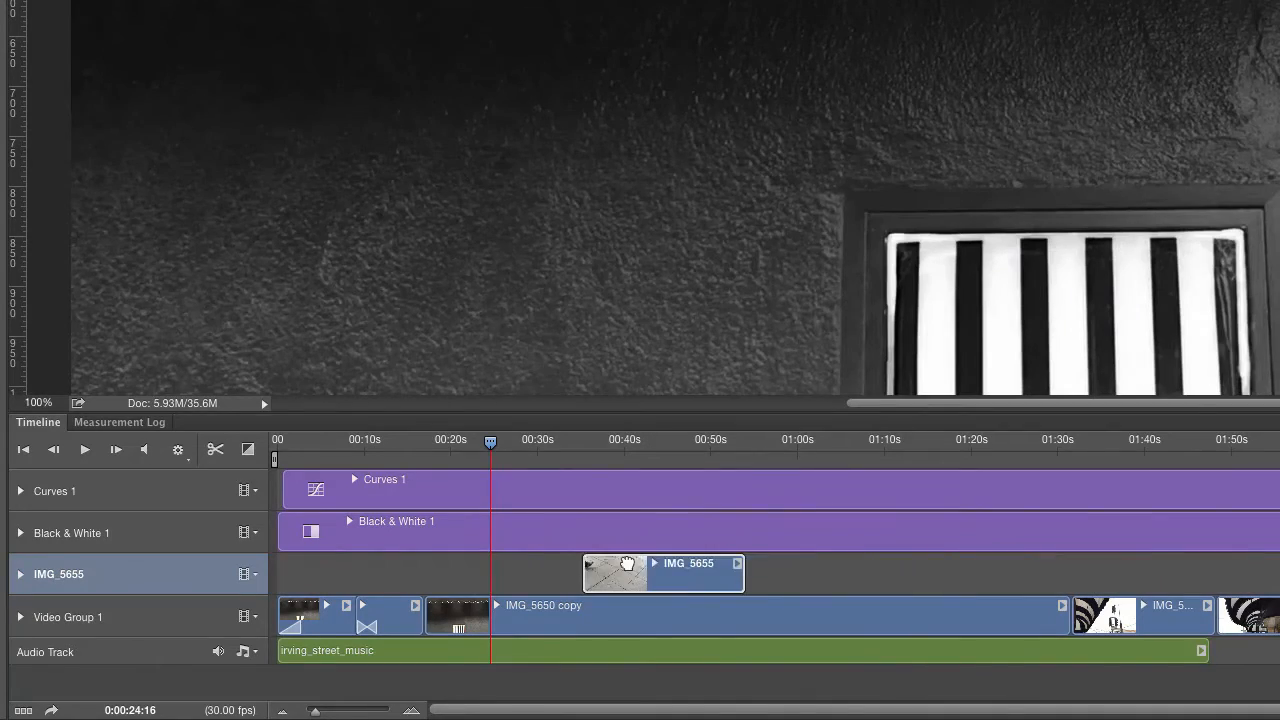
left_click_drag(627, 564, 535, 572)
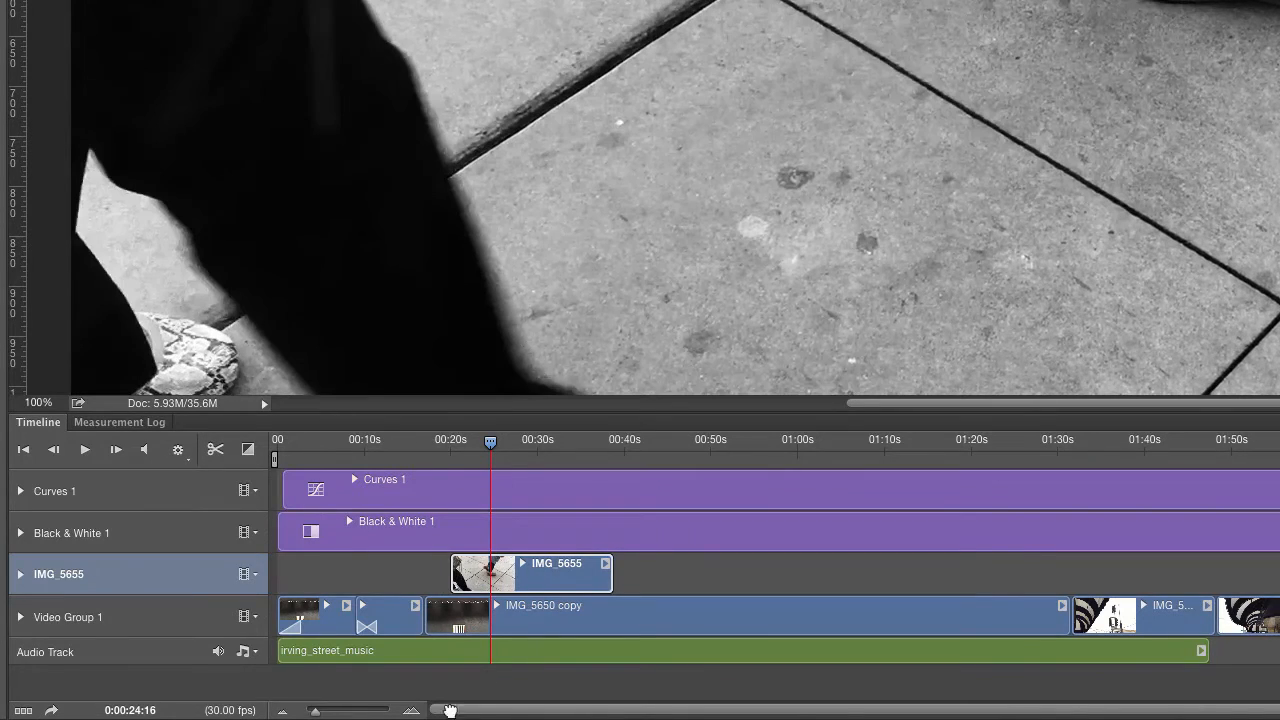
left_click_drag(315, 712, 318, 712)
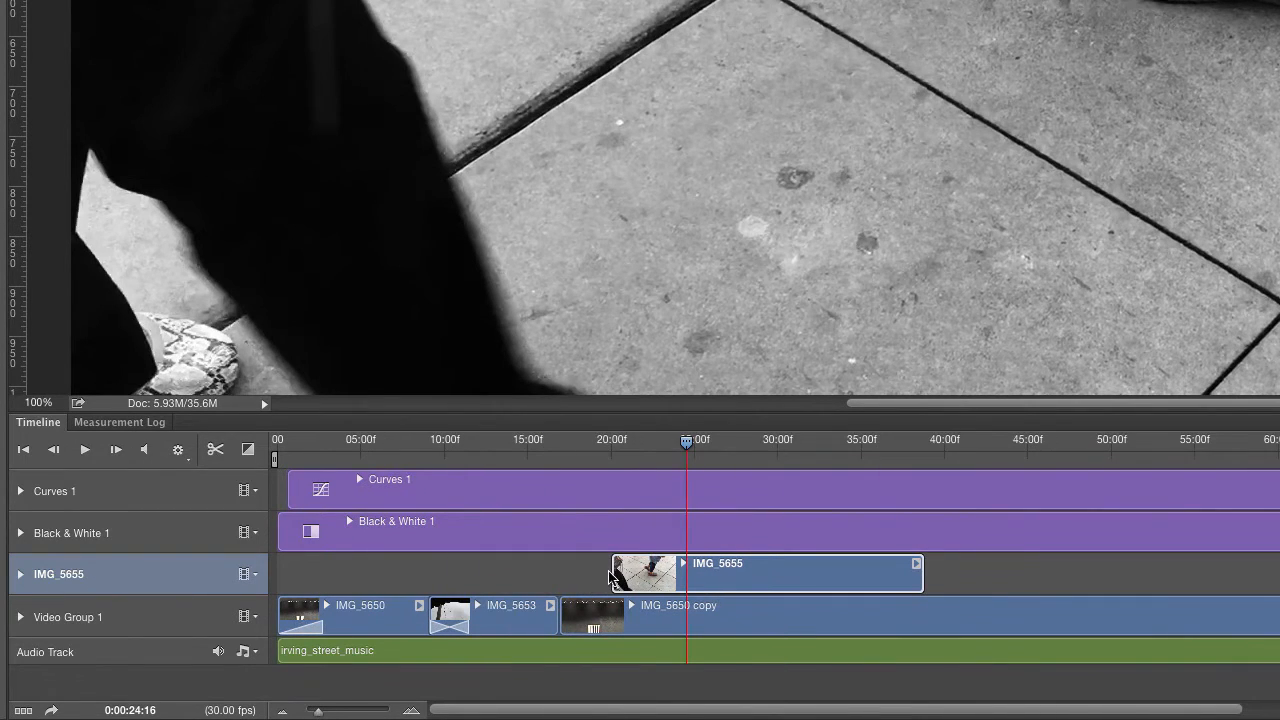
left_click_drag(679, 454, 602, 488)
left_click_drag(660, 578, 648, 572)
- Apply a 2.46 s Fade transition to the start of the IMG_5655 clip and scrub through it
left_click(251, 447)
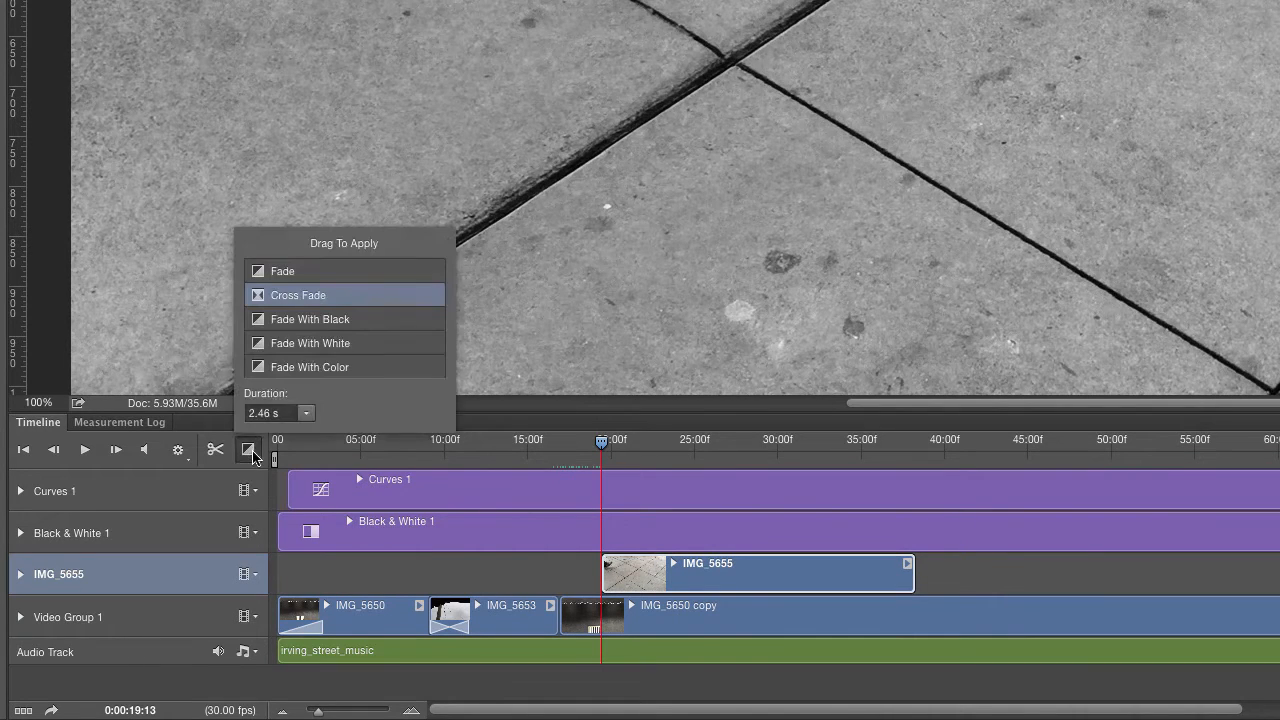
left_click(278, 273)
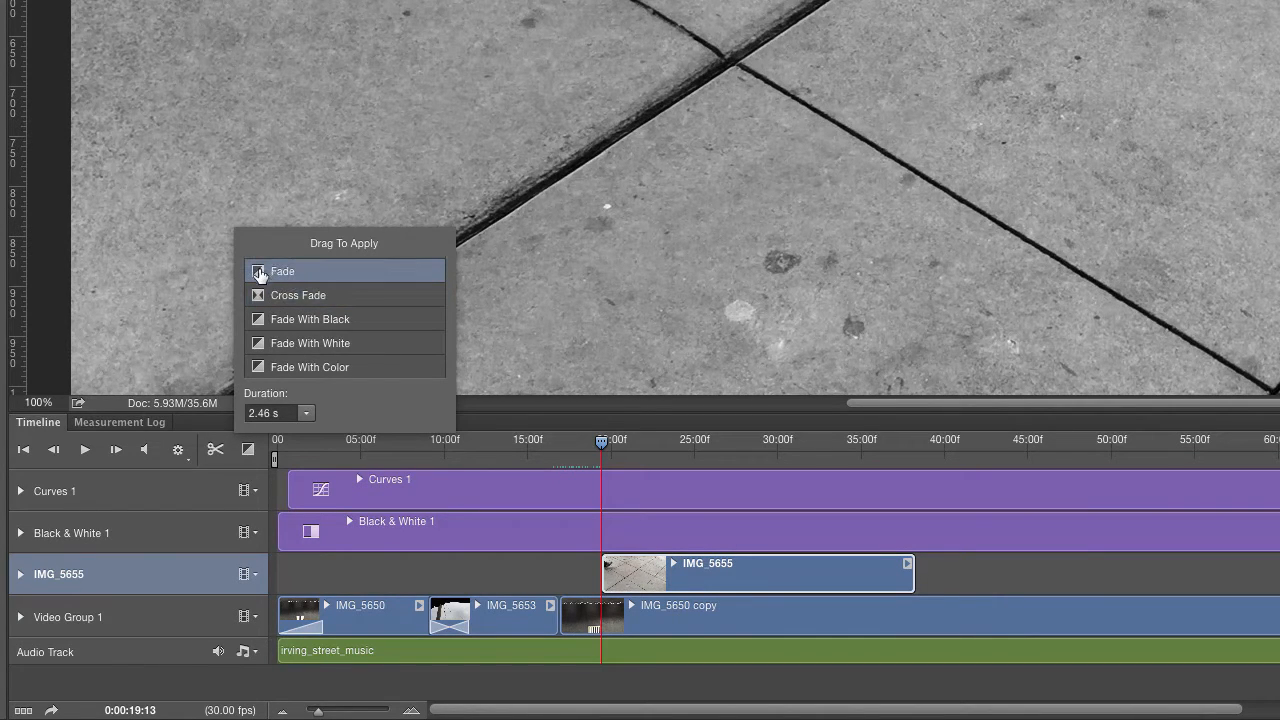
mouse_move(266, 277)
left_mouse_down()
mouse_move(410, 358)
mouse_move(622, 578)
left_mouse_up()
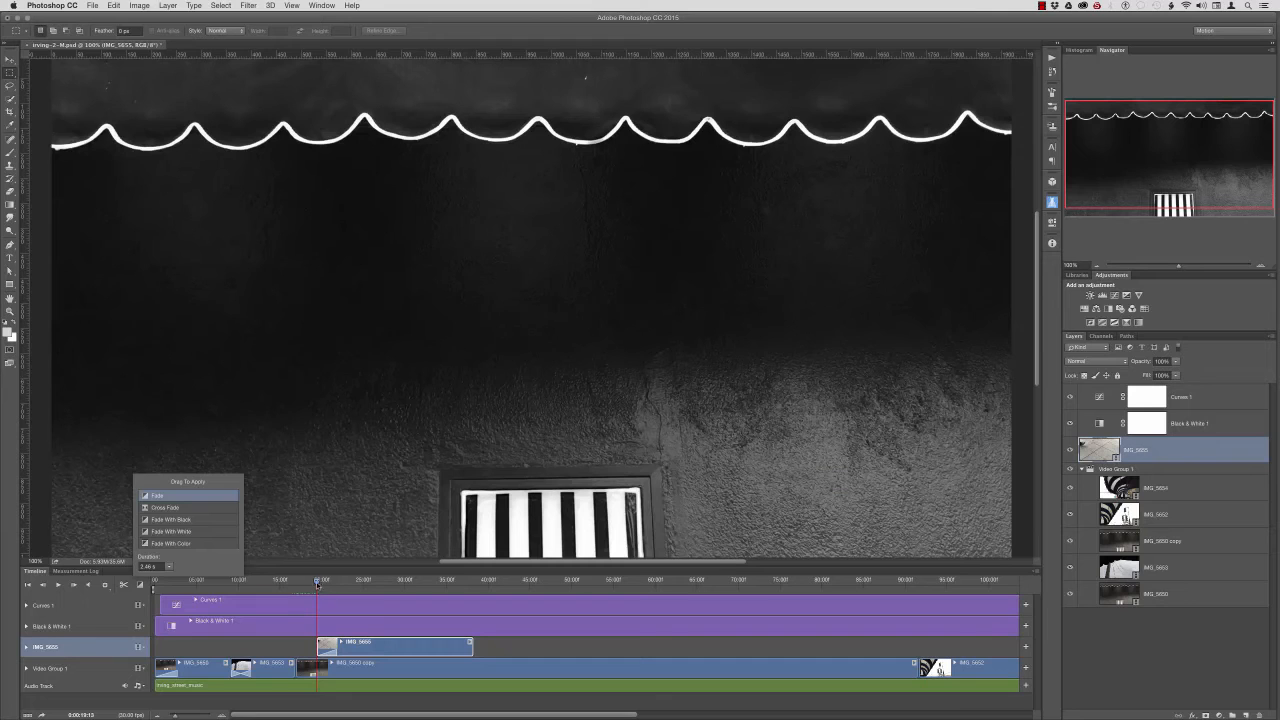
left_click(594, 454)
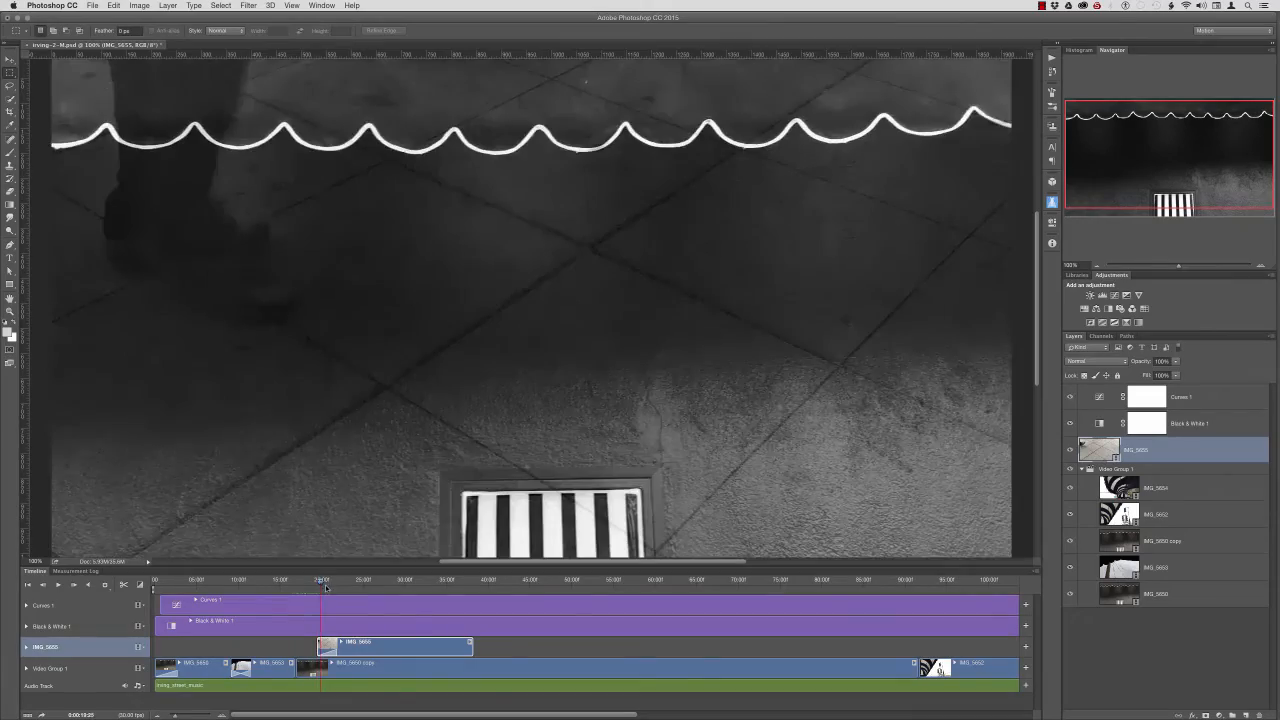
left_click_drag(316, 584, 340, 590)
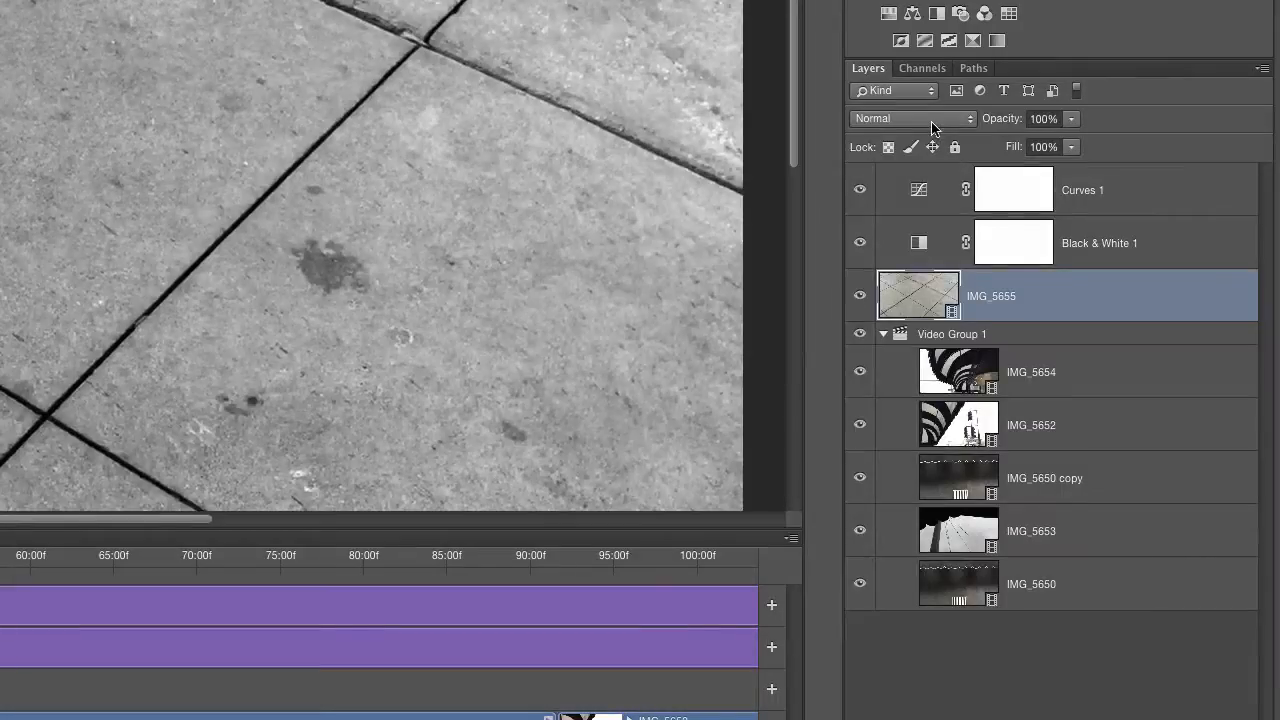
- Set the IMG_5655 layer's blend mode to Overlay and scrub through the clip to check the blend
left_click(1105, 361)
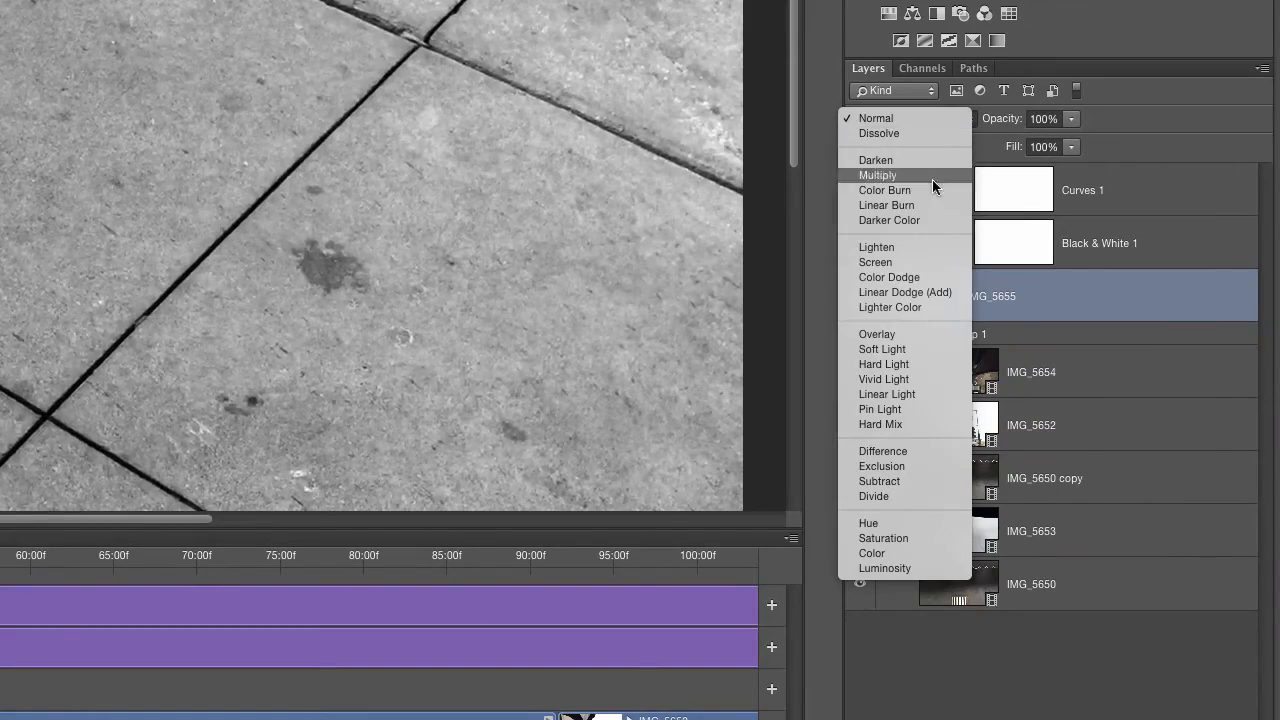
left_click(893, 336)
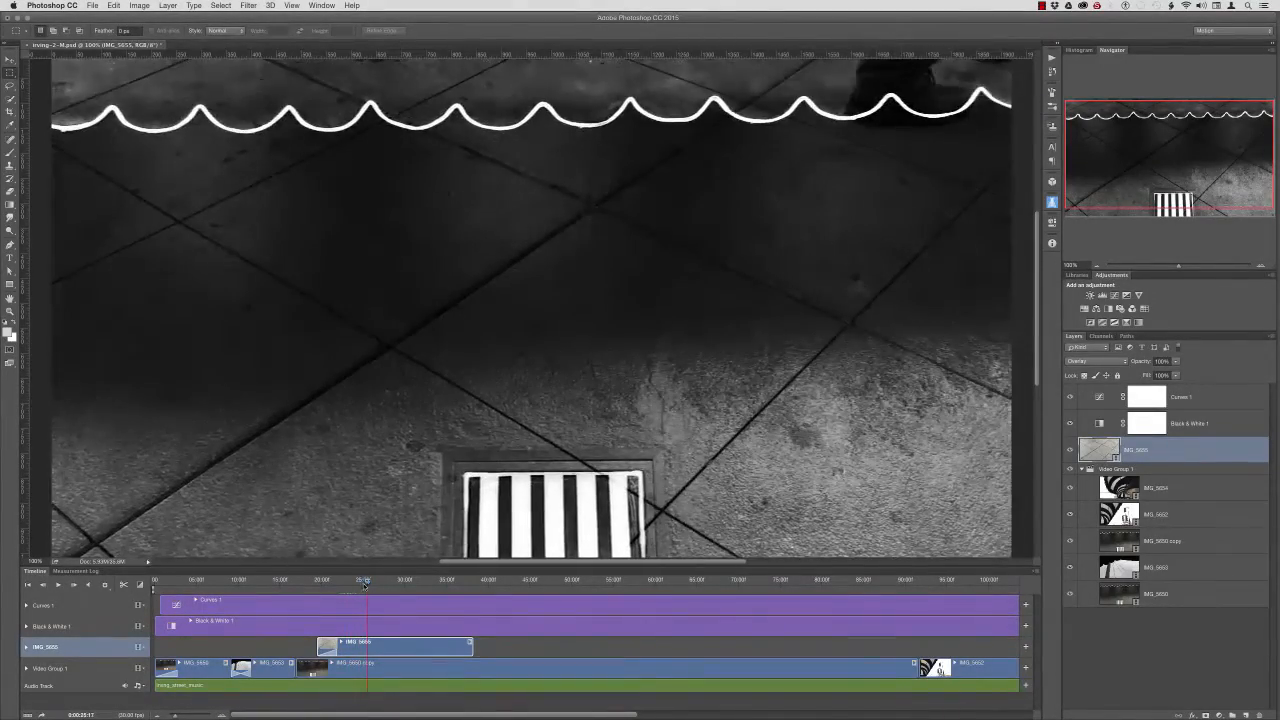
left_click_drag(366, 583, 328, 584)
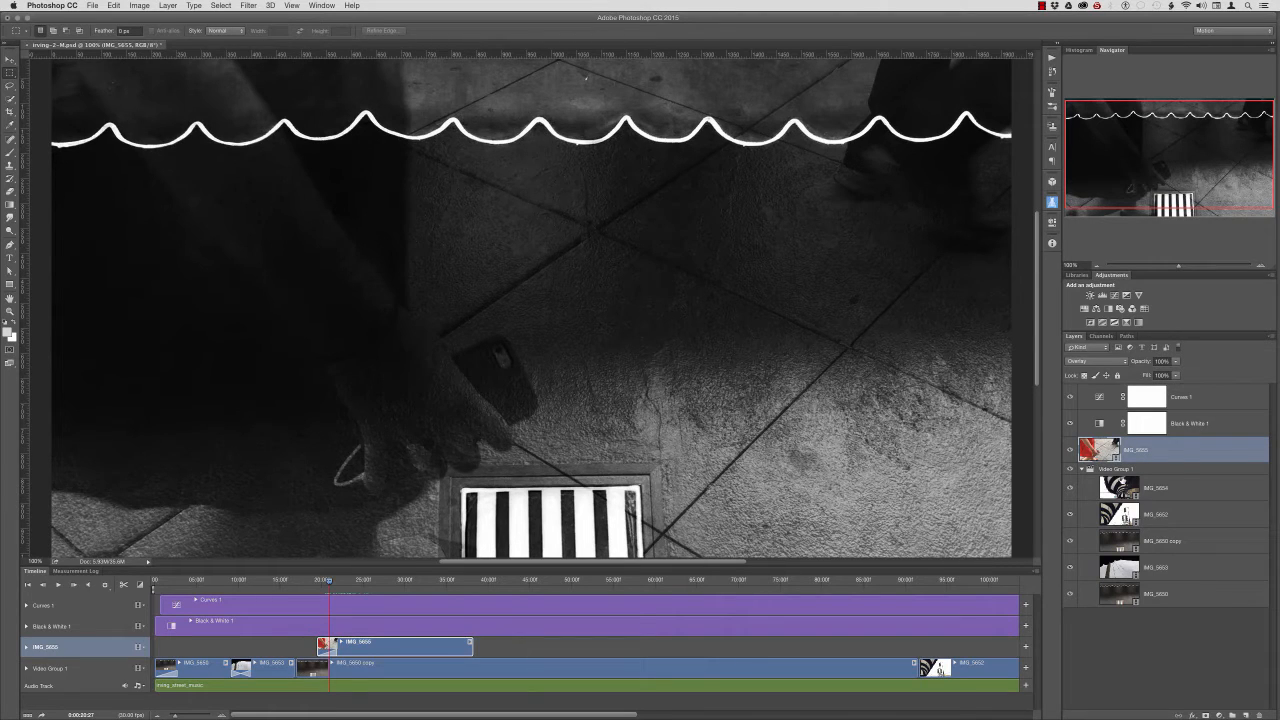
- Add a Curves adjustment layer directly above the IMG_5655 layer and clip it to that layer only
left_click(1219, 716)
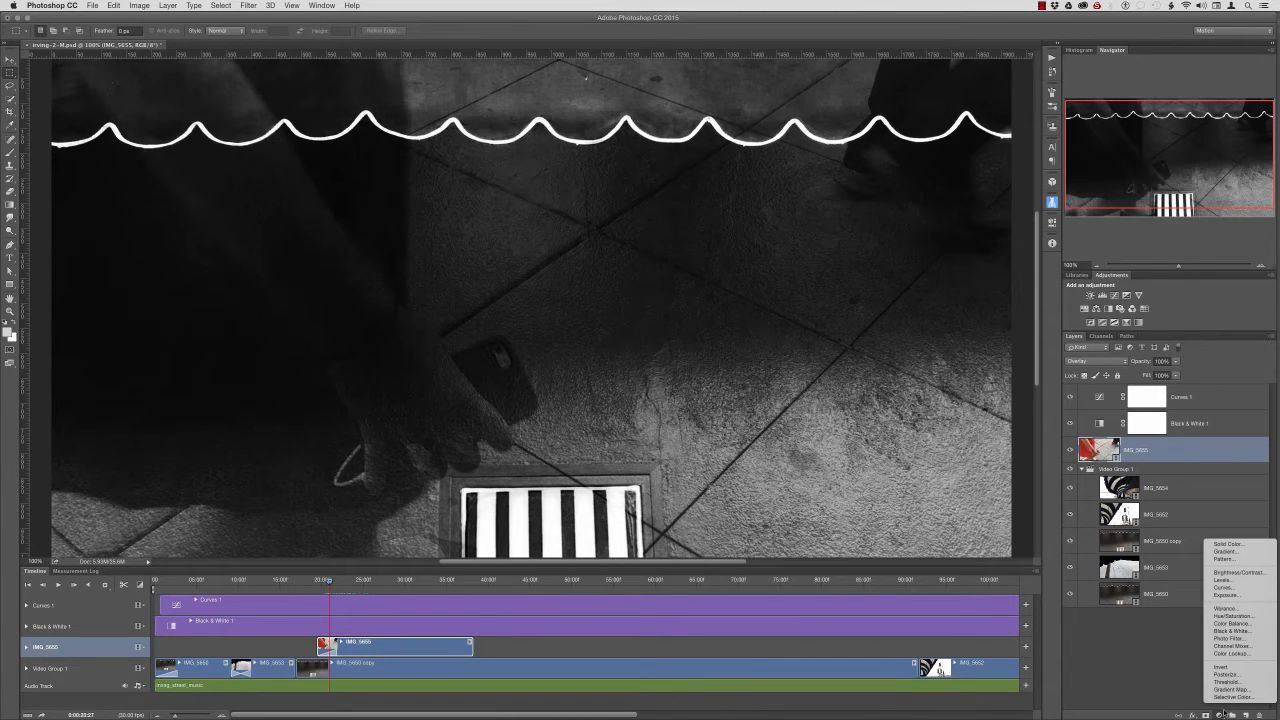
left_click(1226, 588)
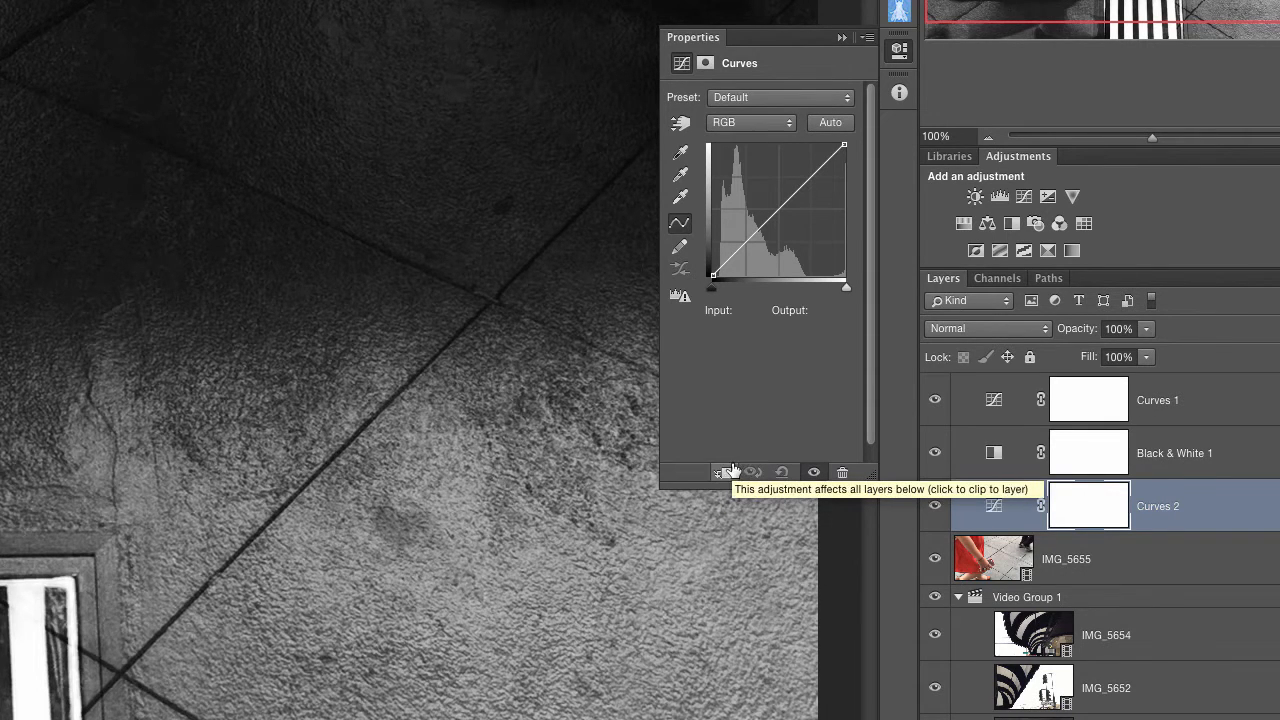
left_click(723, 473)
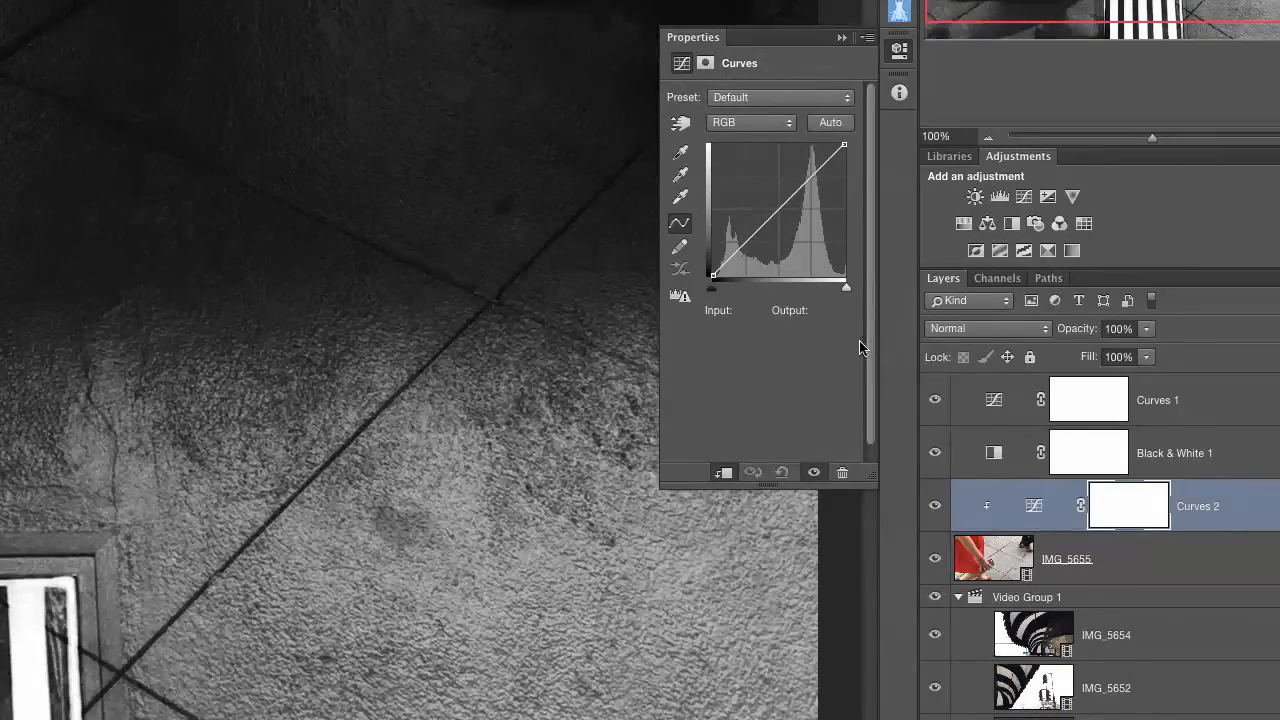
- Raise the shadow part of the new clipped curve to brighten IMG_5655, scrub through the clip to check it, and collapse the curve settings
left_click_drag(738, 241, 733, 213)
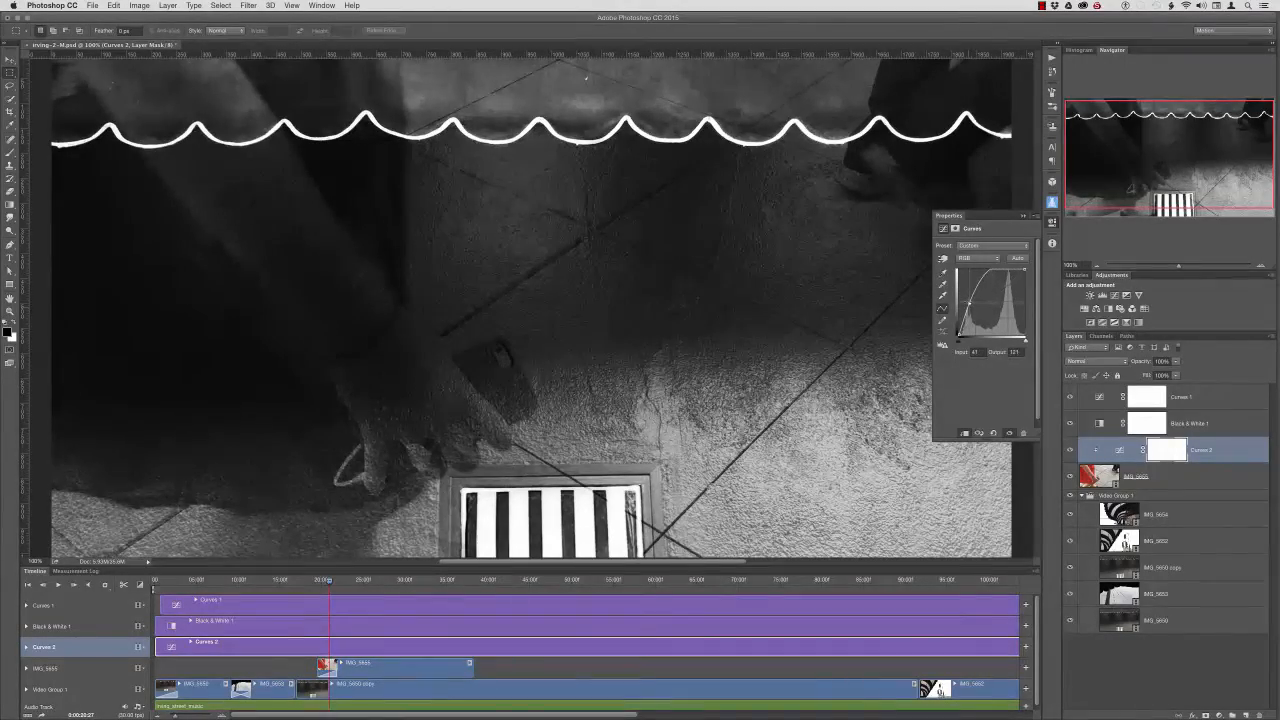
left_click_drag(969, 302, 970, 306)
mouse_move(328, 588)
left_mouse_down()
mouse_move(357, 587)
mouse_move(342, 586)
left_mouse_up()
left_click(1023, 215)
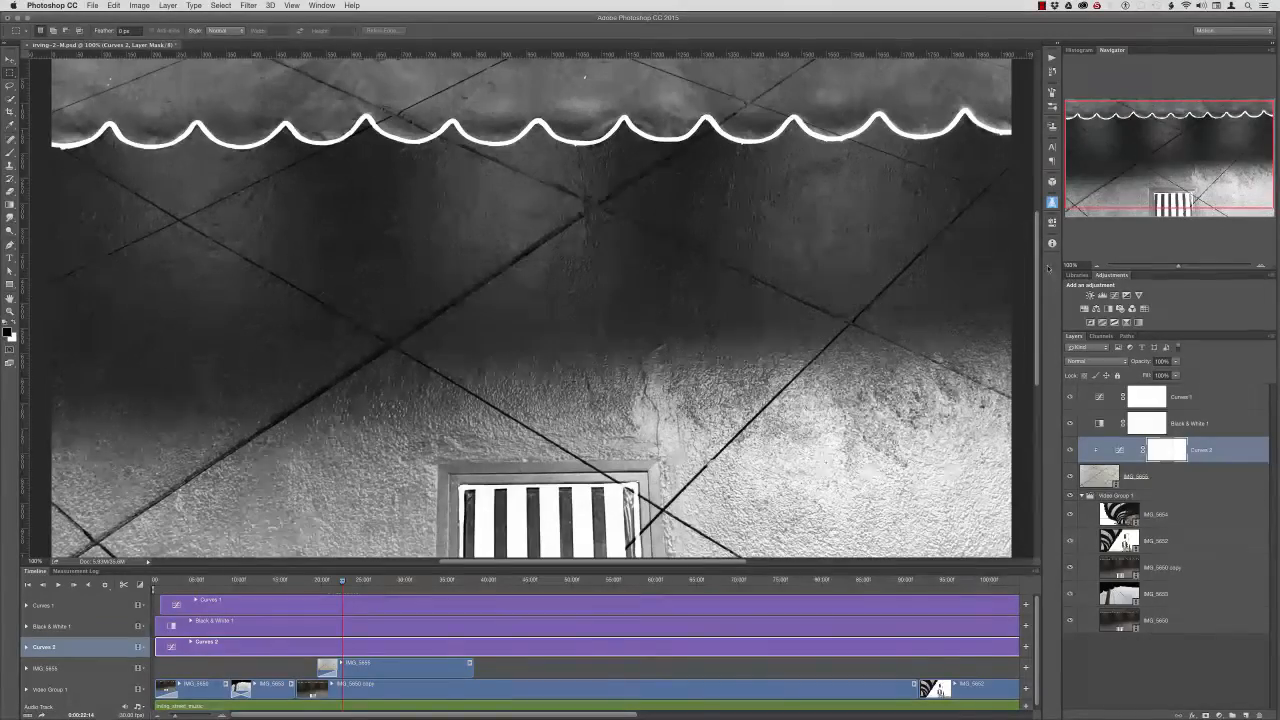
- Compare the image with and without Curves 2, and paint black with a large Brush over the lower wall on the Curves 2 mask
left_click(1070, 450)
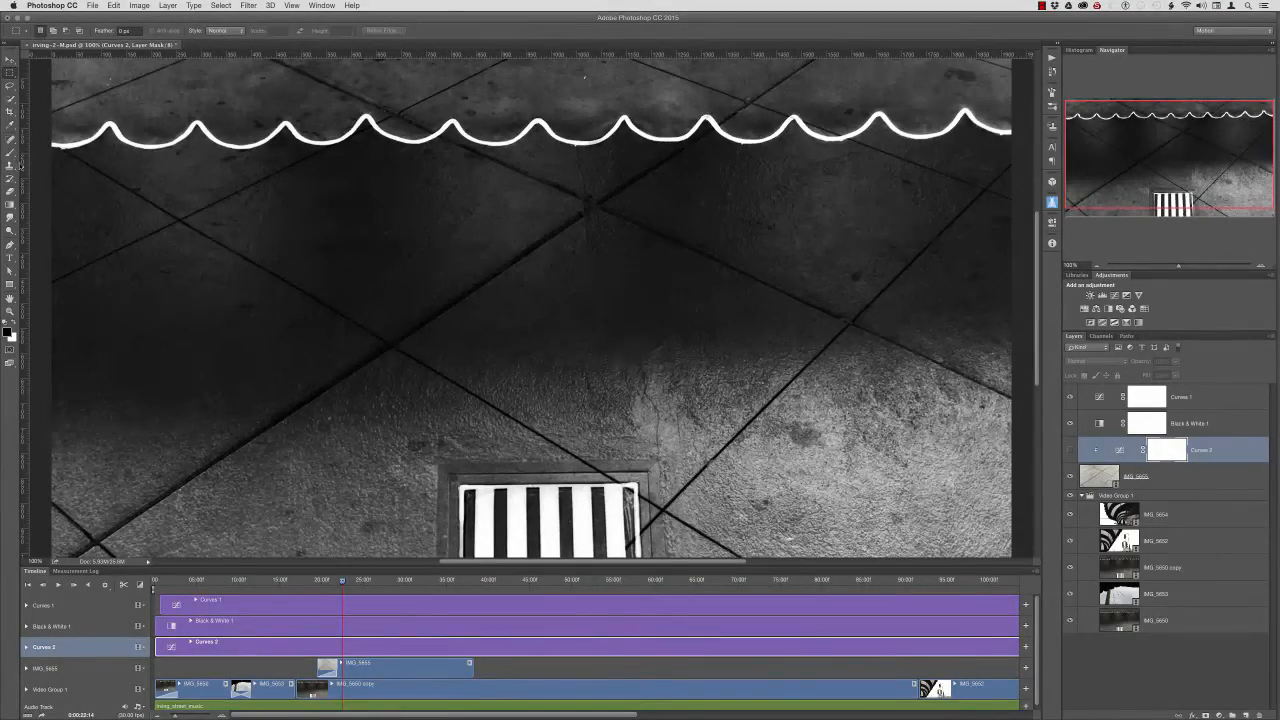
left_click(10, 151)
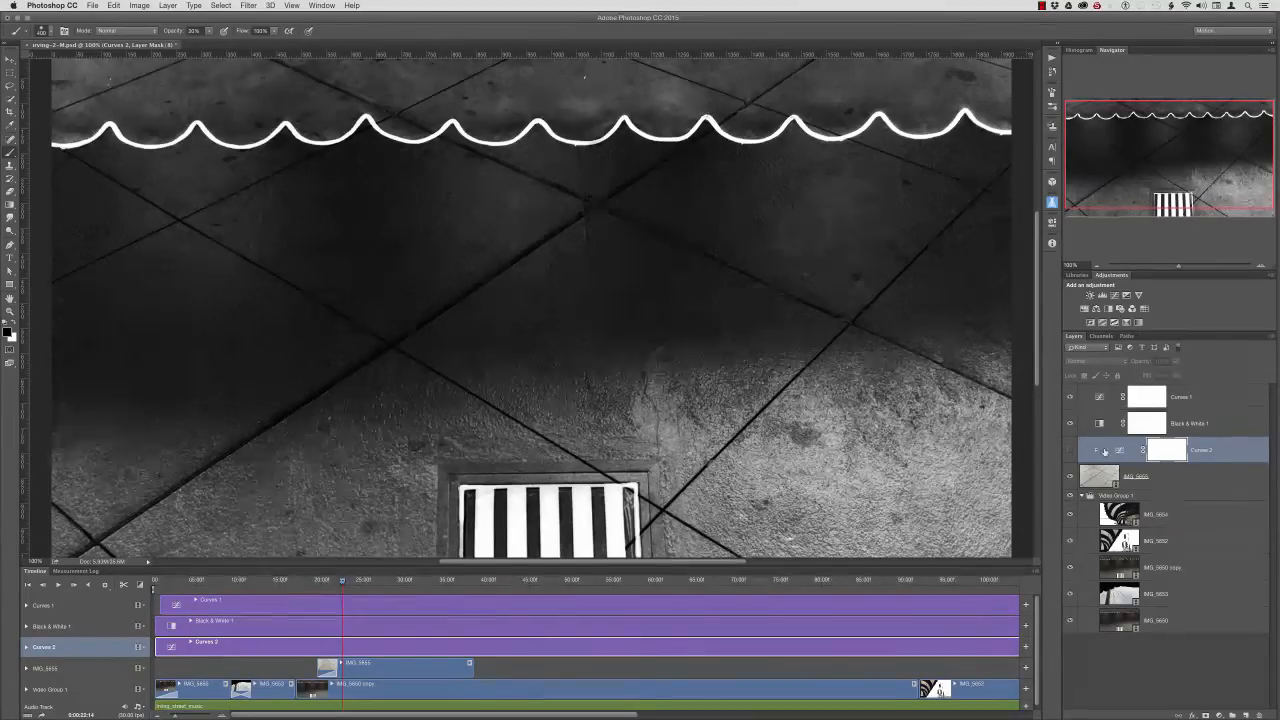
left_click(1069, 451)
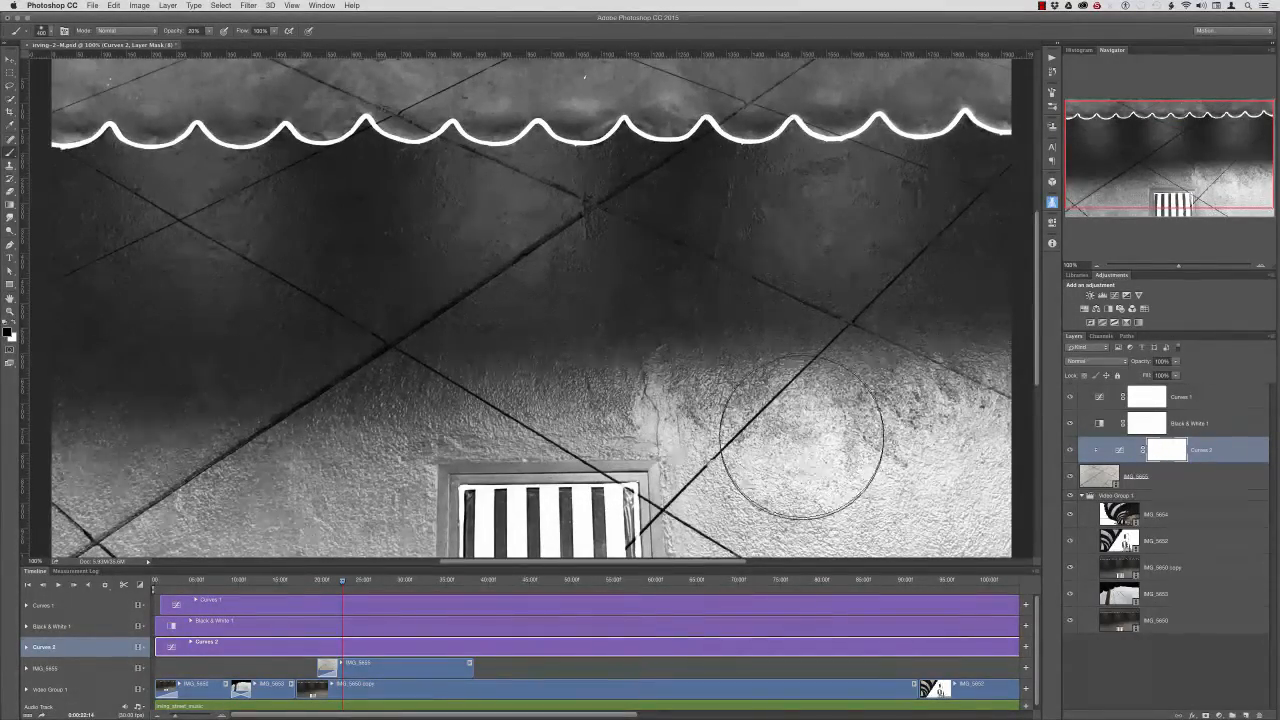
key("2")
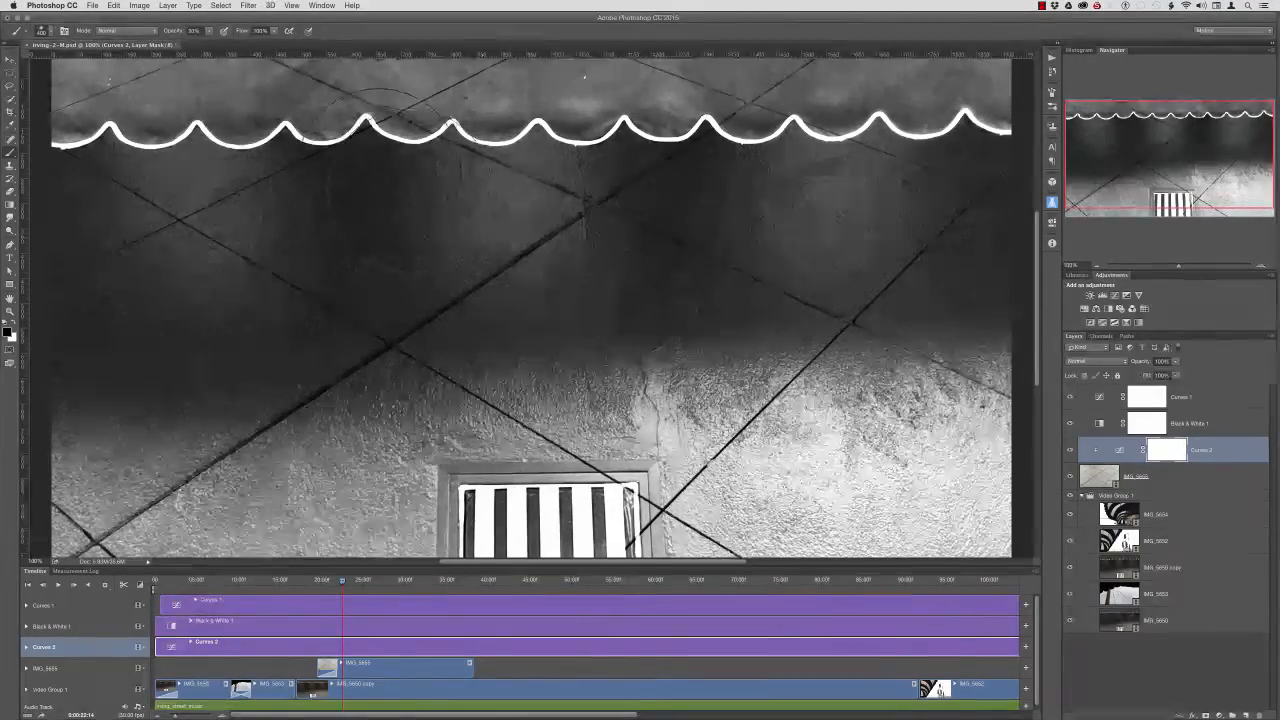
left_click(207, 31)
left_click_drag(210, 41, 251, 41)
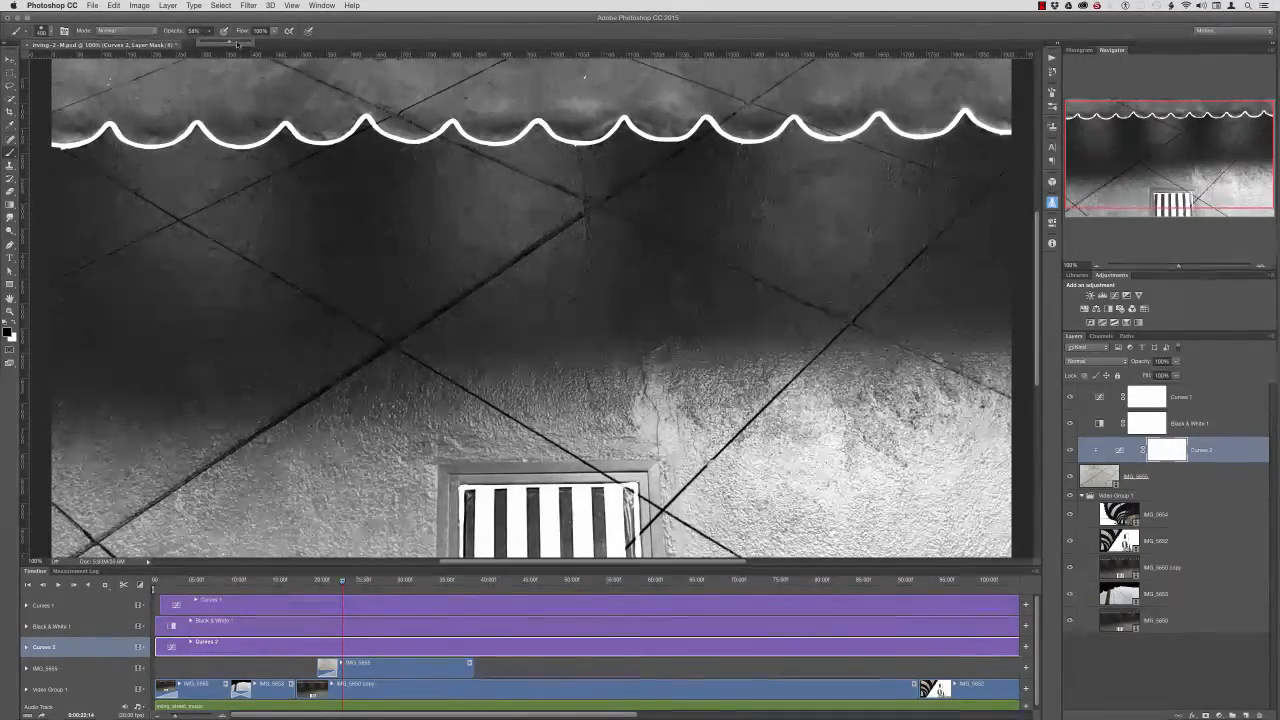
mouse_move(892, 492)
left_mouse_down()
mouse_move(906, 475)
mouse_move(909, 491)
mouse_move(930, 452)
mouse_move(700, 450)
mouse_move(766, 439)
mouse_move(760, 500)
mouse_move(640, 525)
mouse_move(540, 495)
mouse_move(334, 515)
mouse_move(130, 500)
mouse_move(160, 460)
mouse_move(420, 430)
mouse_move(985, 430)
mouse_move(780, 428)
mouse_move(945, 458)
mouse_move(340, 510)
mouse_move(636, 512)
left_mouse_up()
key("bracketright")
key("bracketright")
key("bracketright")
key("3")
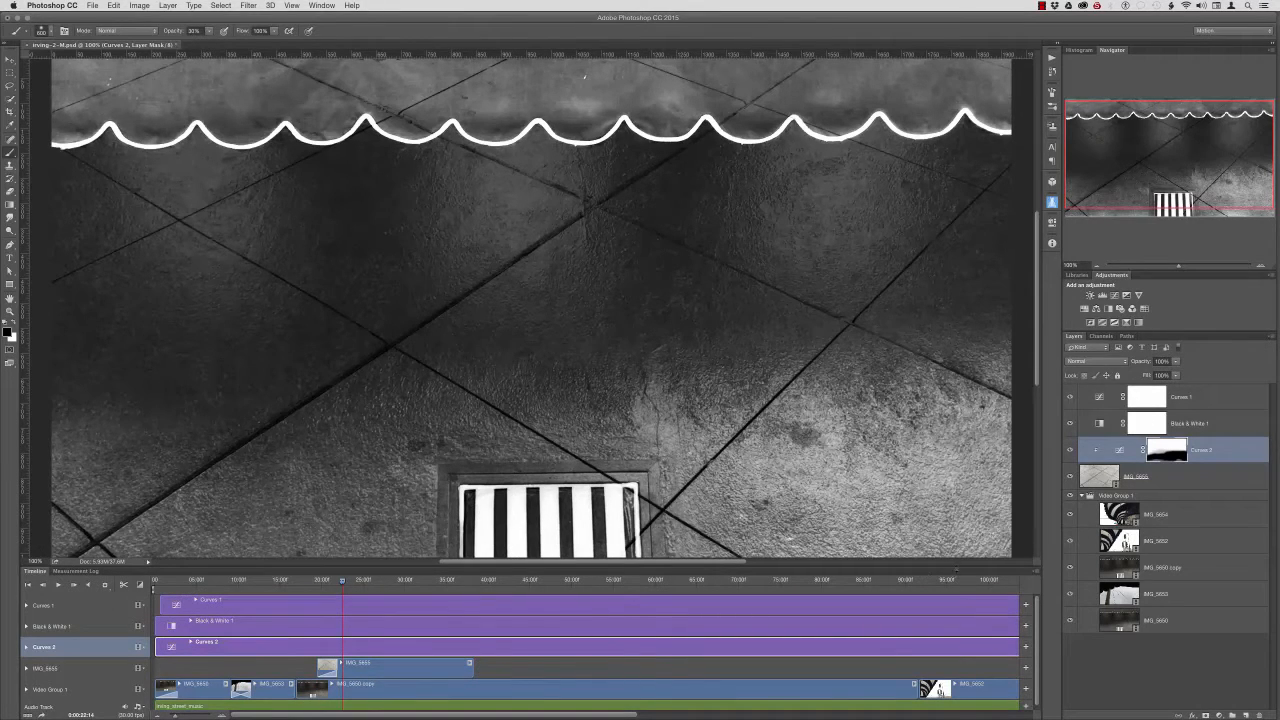
- Enlarge the Timeline panel, select the IMG_5655 clip and scrub near its start to examine the overlapping figures
left_click_drag(958, 566, 968, 630)
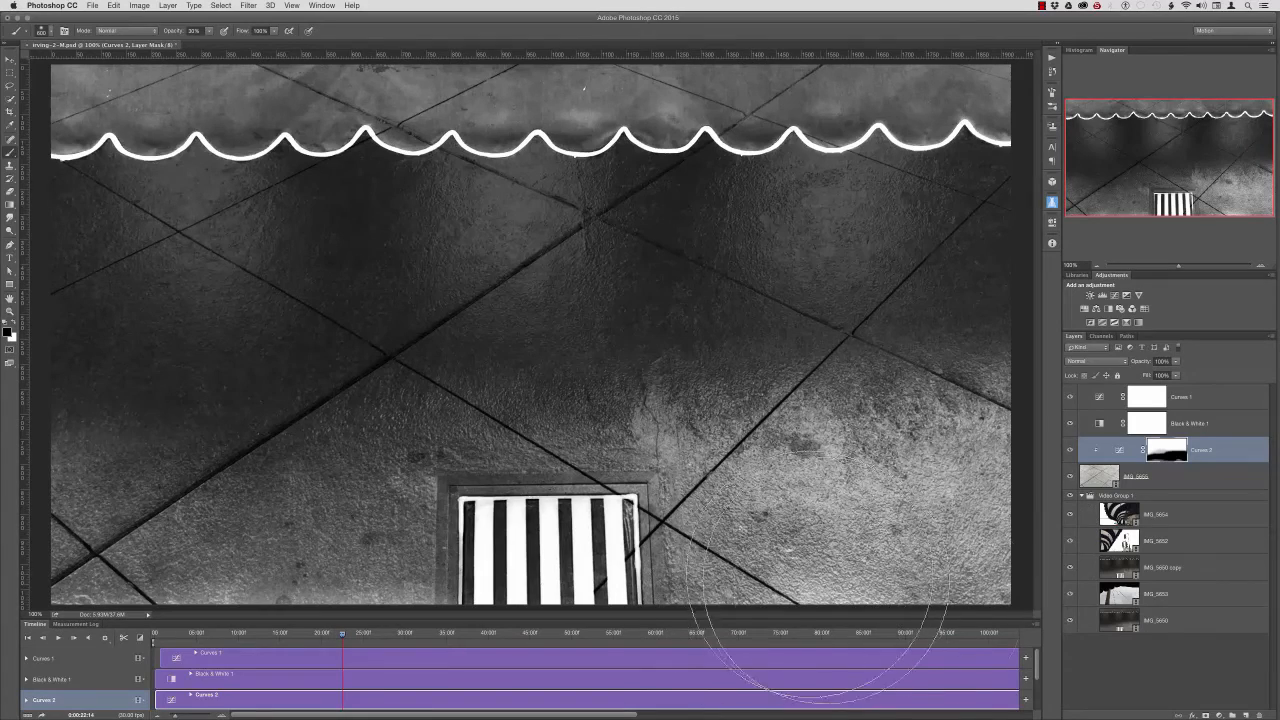
left_click_drag(962, 620, 962, 554)
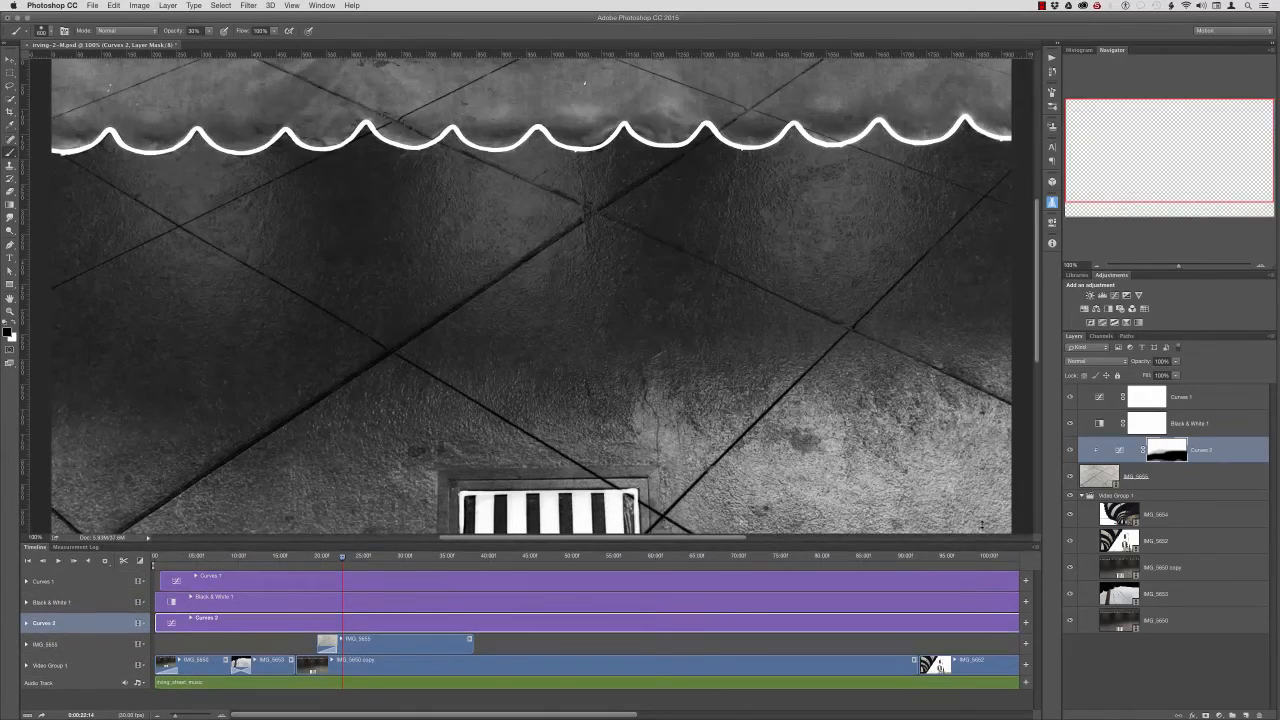
left_click(440, 642)
mouse_move(340, 562)
left_mouse_down()
mouse_move(315, 565)
mouse_move(341, 568)
mouse_move(326, 570)
left_mouse_up()
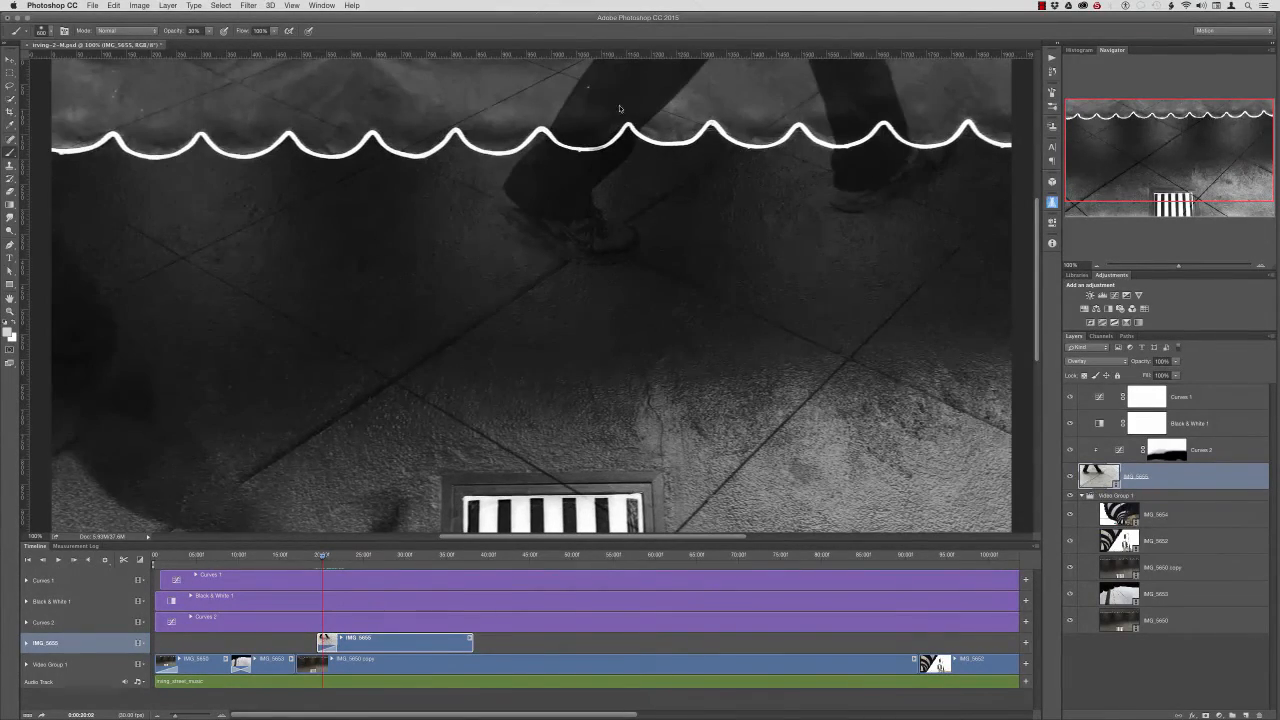
key("v")
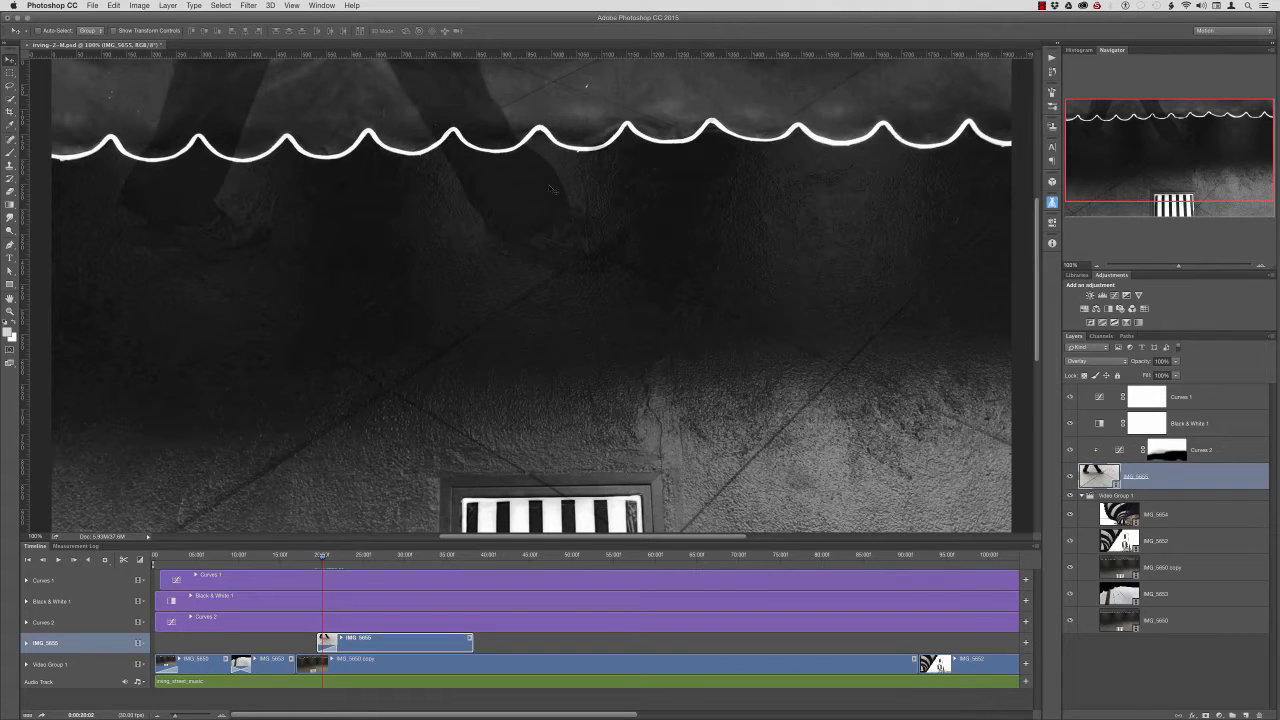
left_click_drag(323, 559, 325, 558)
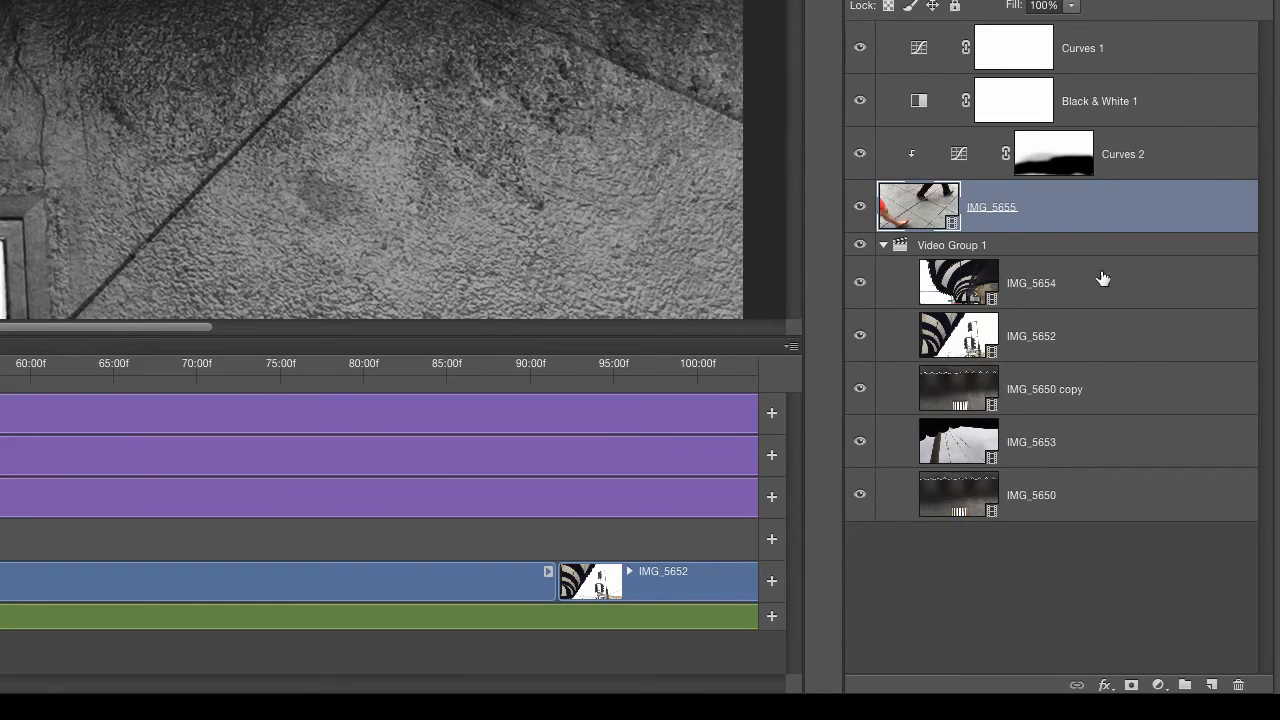
- Add a layer mask to IMG_5655 and hide the area above the scalloped edge with a short vertical Black, White gradient in Normal mode
left_click(1132, 686)
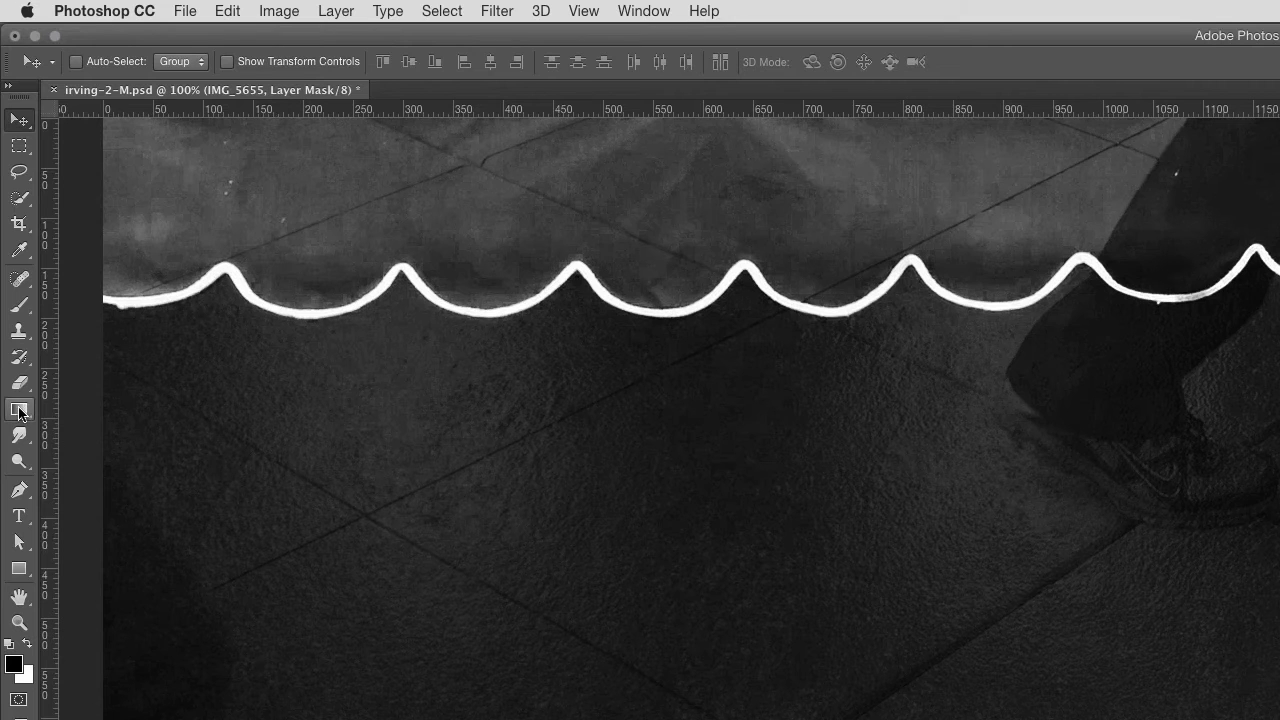
left_click_drag(19, 412, 77, 407)
left_click(145, 63)
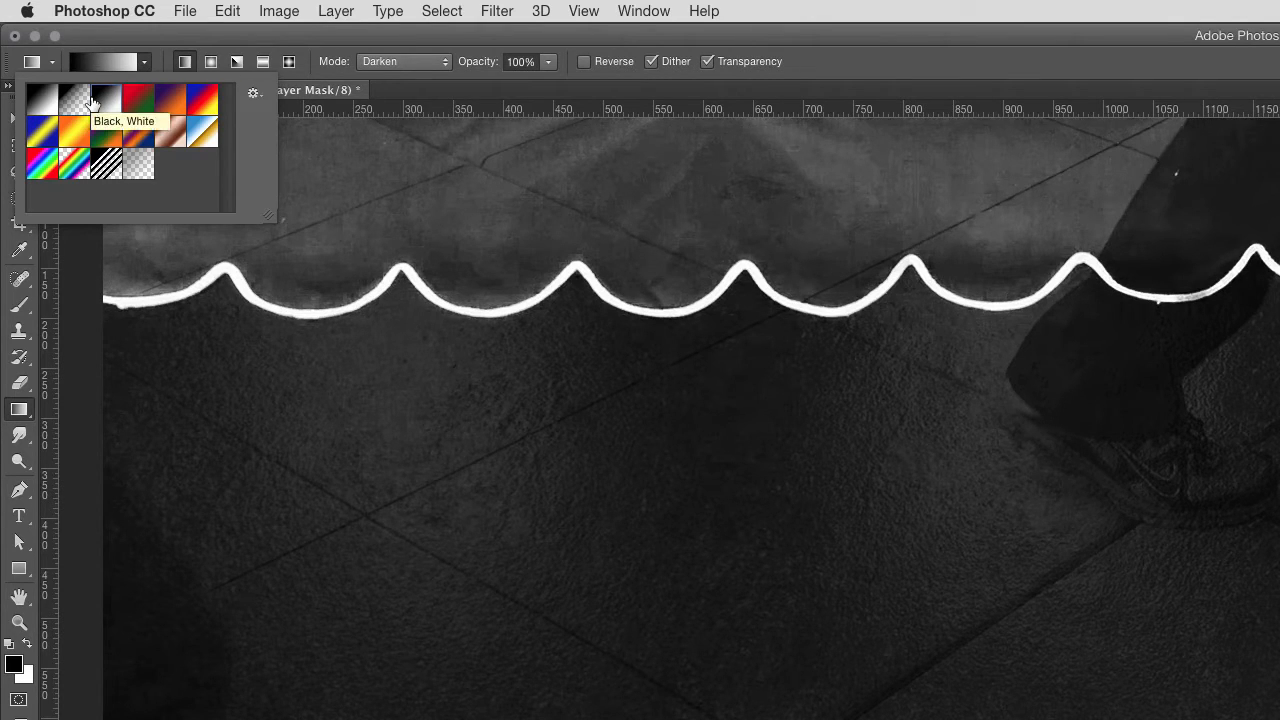
left_click(983, 79)
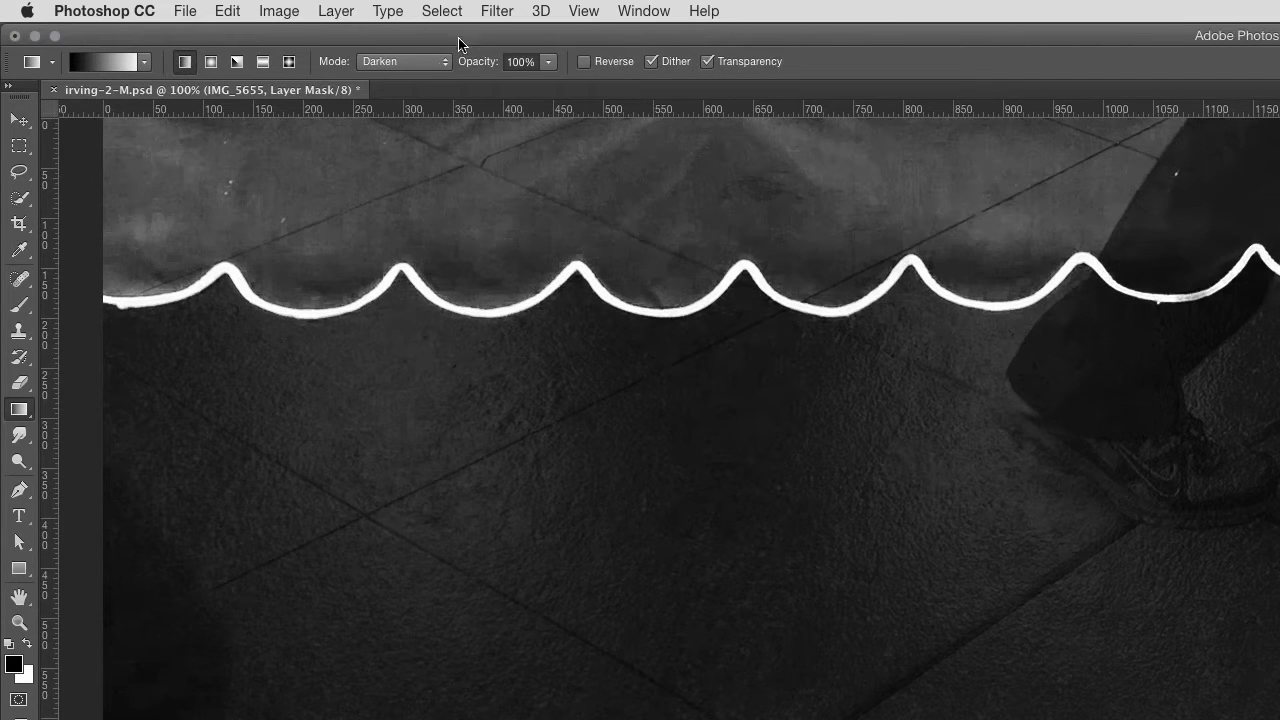
left_click(414, 61)
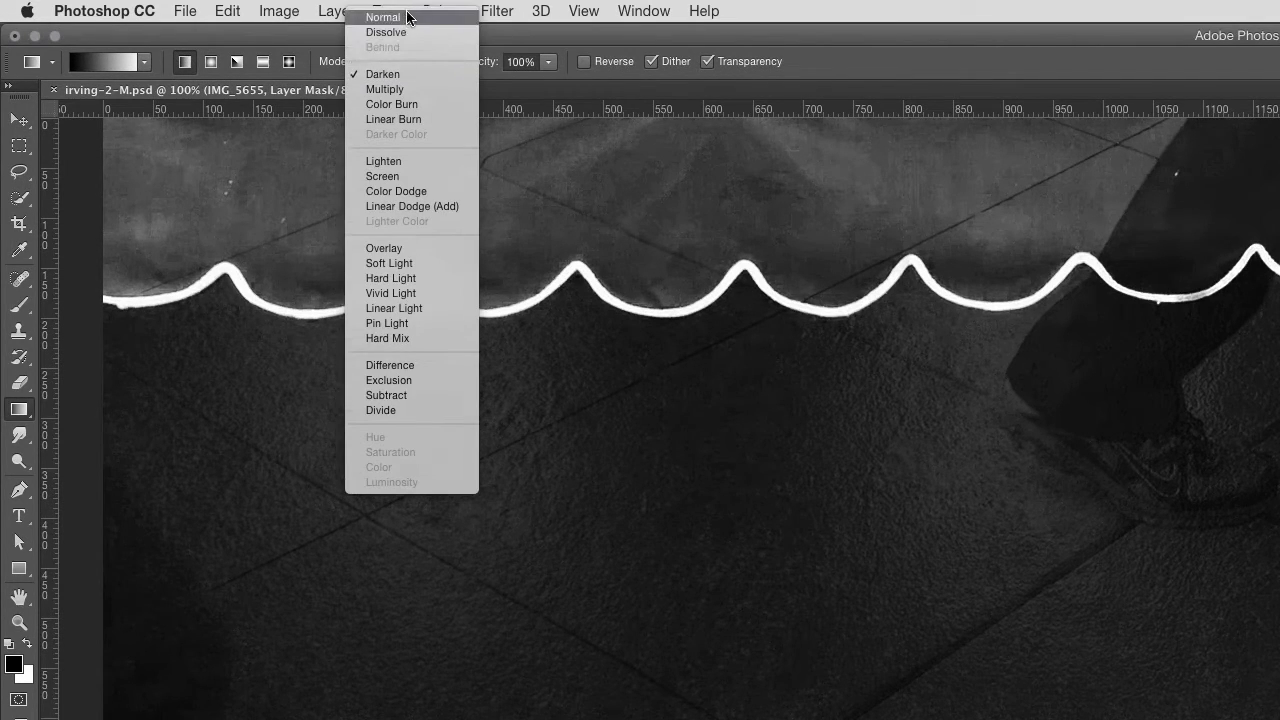
left_click(406, 16)
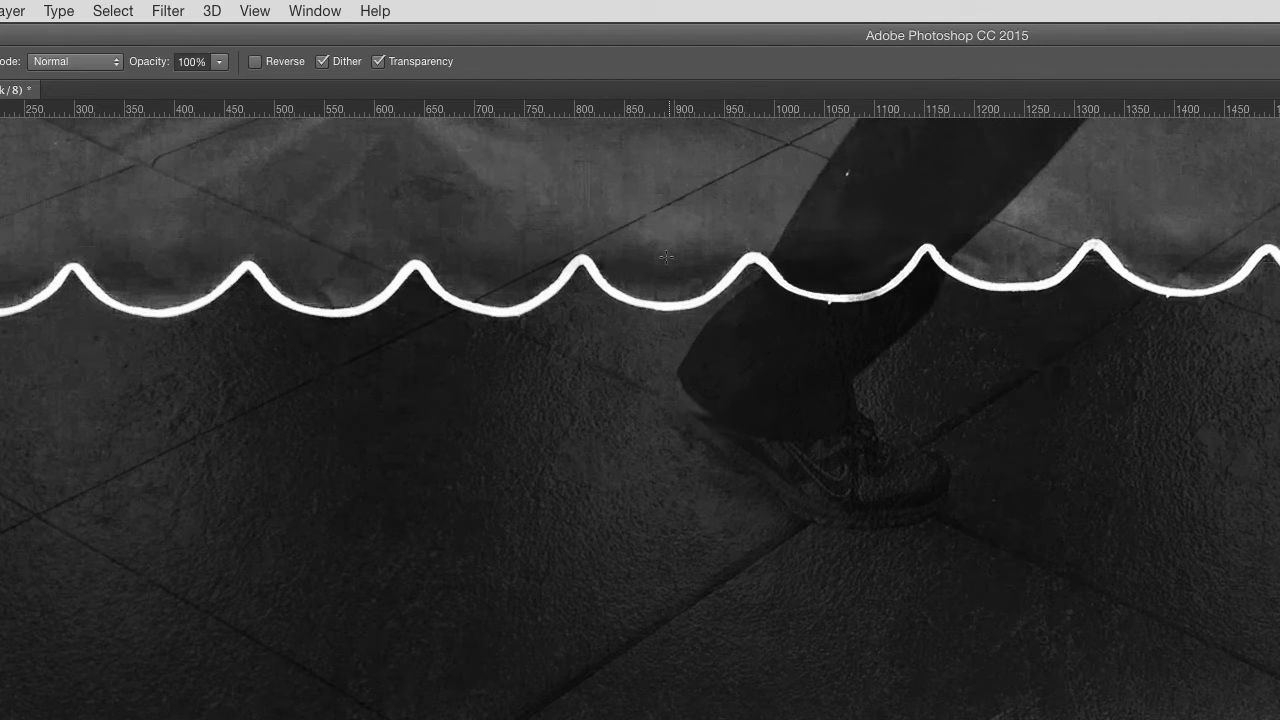
left_click_drag(587, 250, 589, 316)
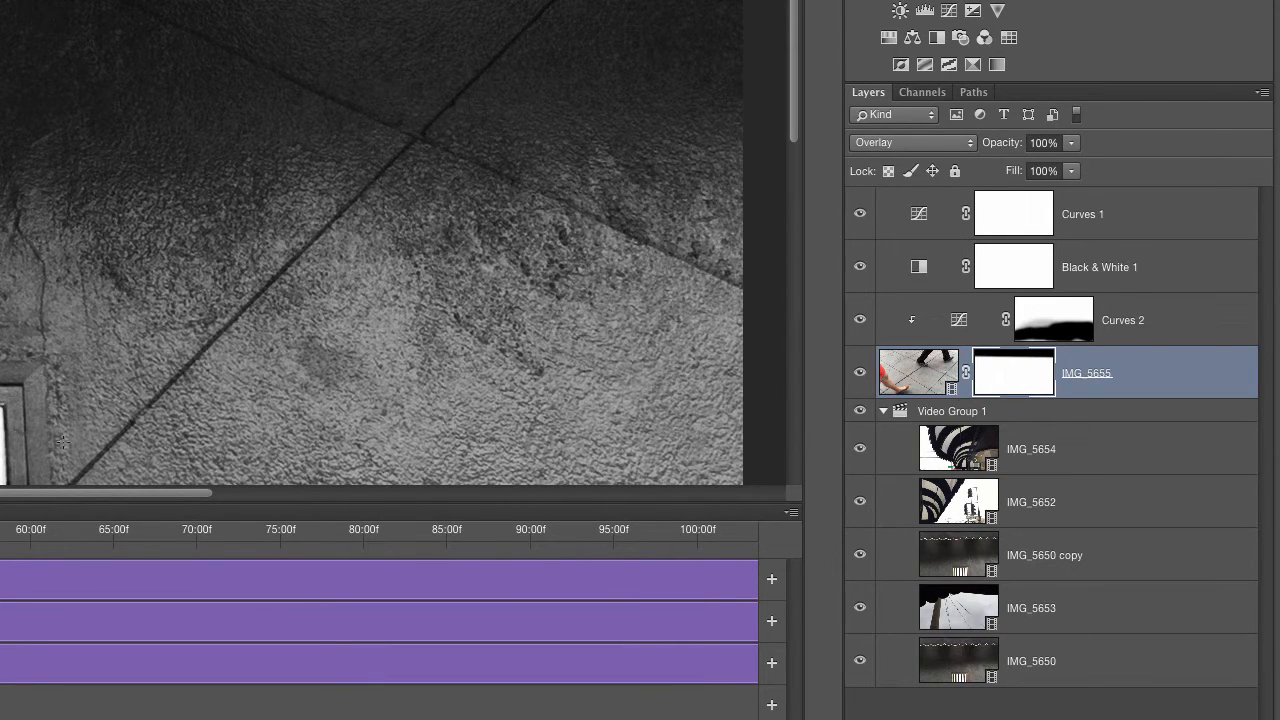
left_click_drag(326, 559, 358, 569)
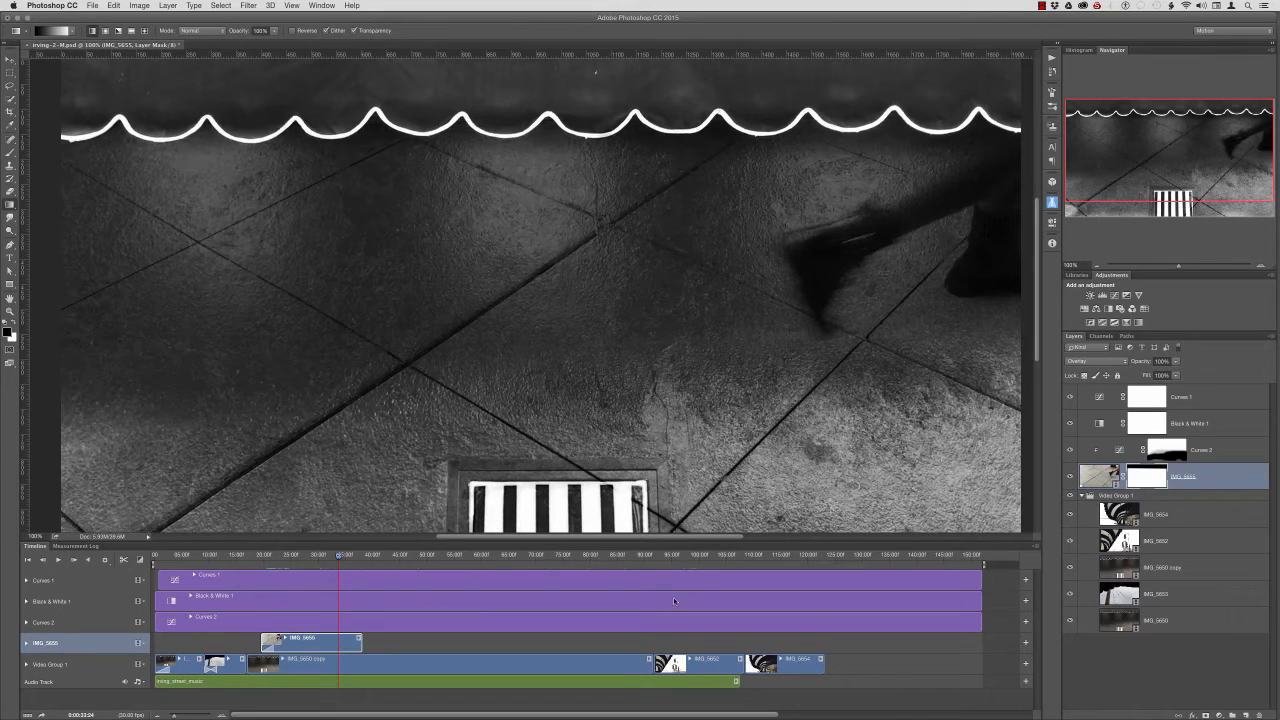
- Enlarge the Timeline panel and move the IMG_5652 layer out of Video Group 1 to between Black & White 1 and Curves 2
left_click(699, 558)
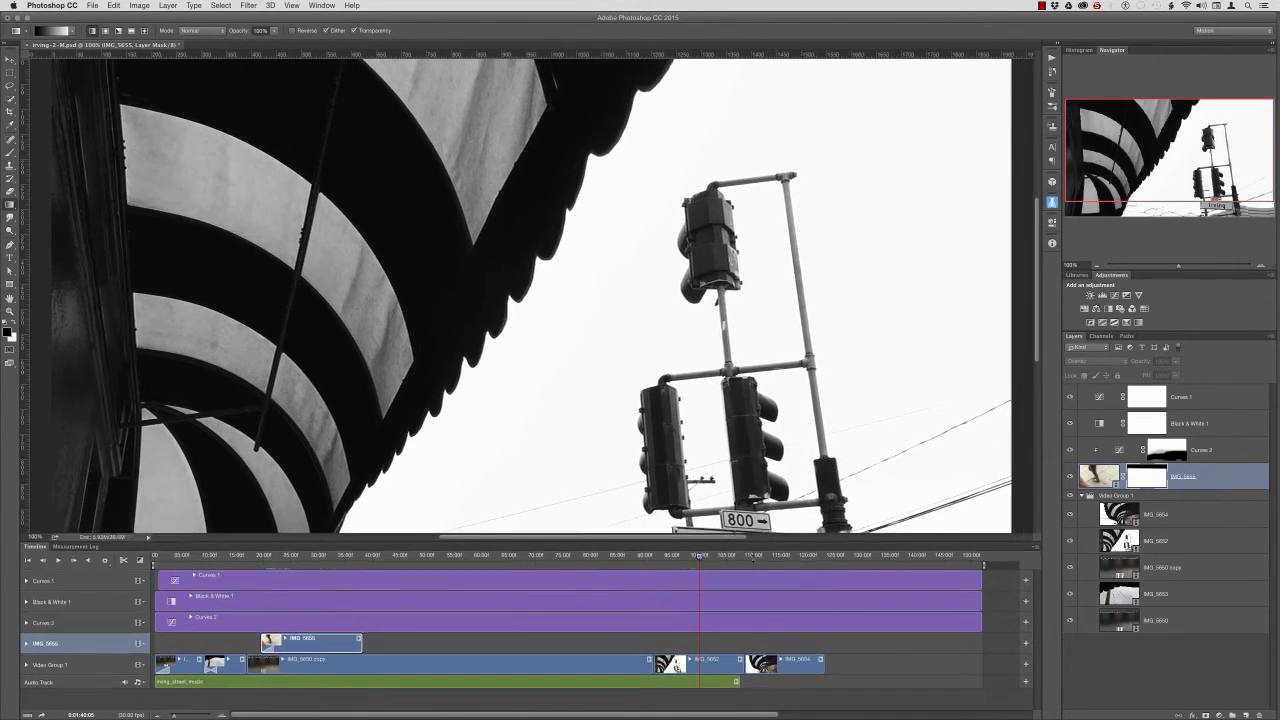
left_click_drag(754, 540, 738, 468)
left_click(713, 591)
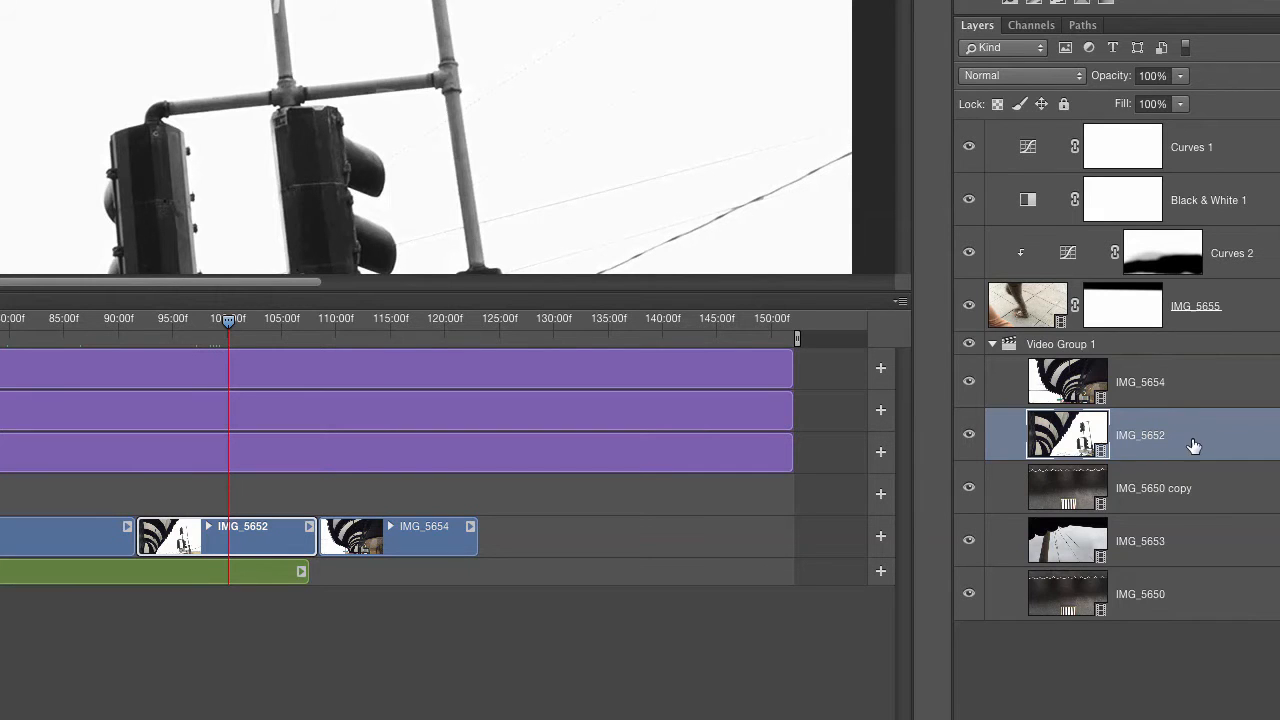
left_click_drag(1246, 445, 1250, 248)
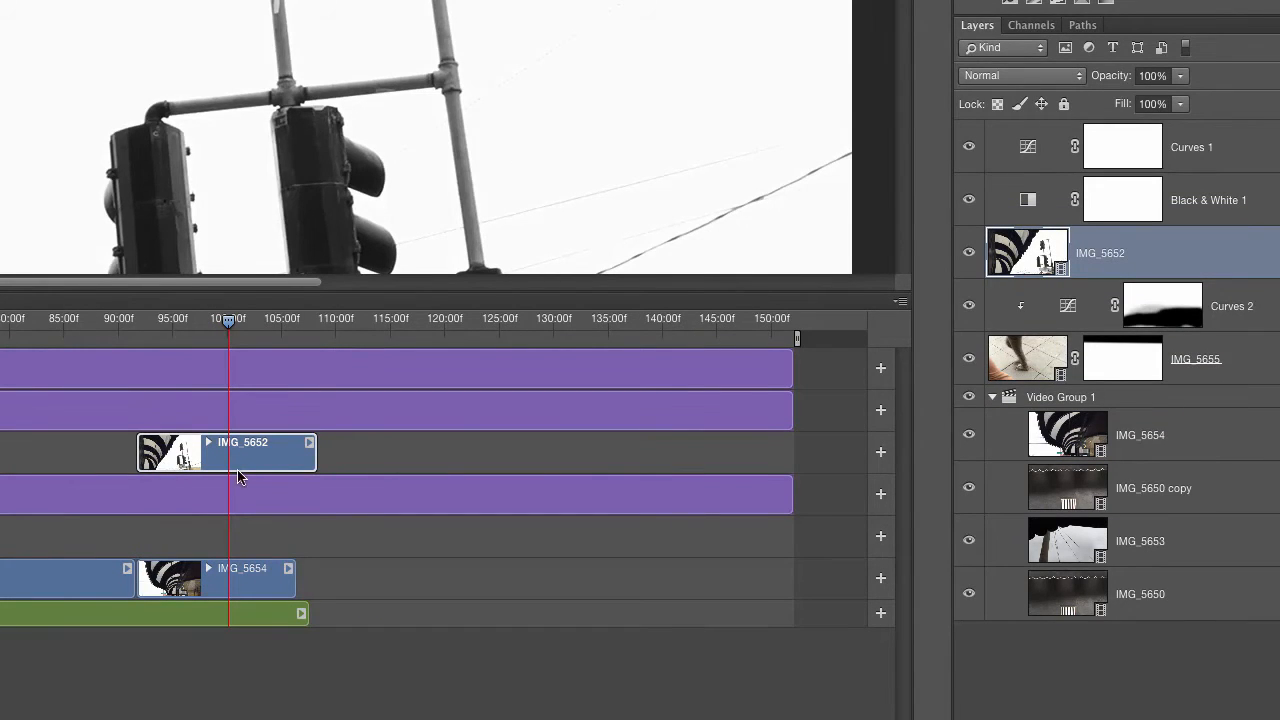
- Reposition the IMG_5652 clip over the IMG_5650 copy clip so that it starts at about 43 seconds
left_click_drag(258, 455, 909, 457)
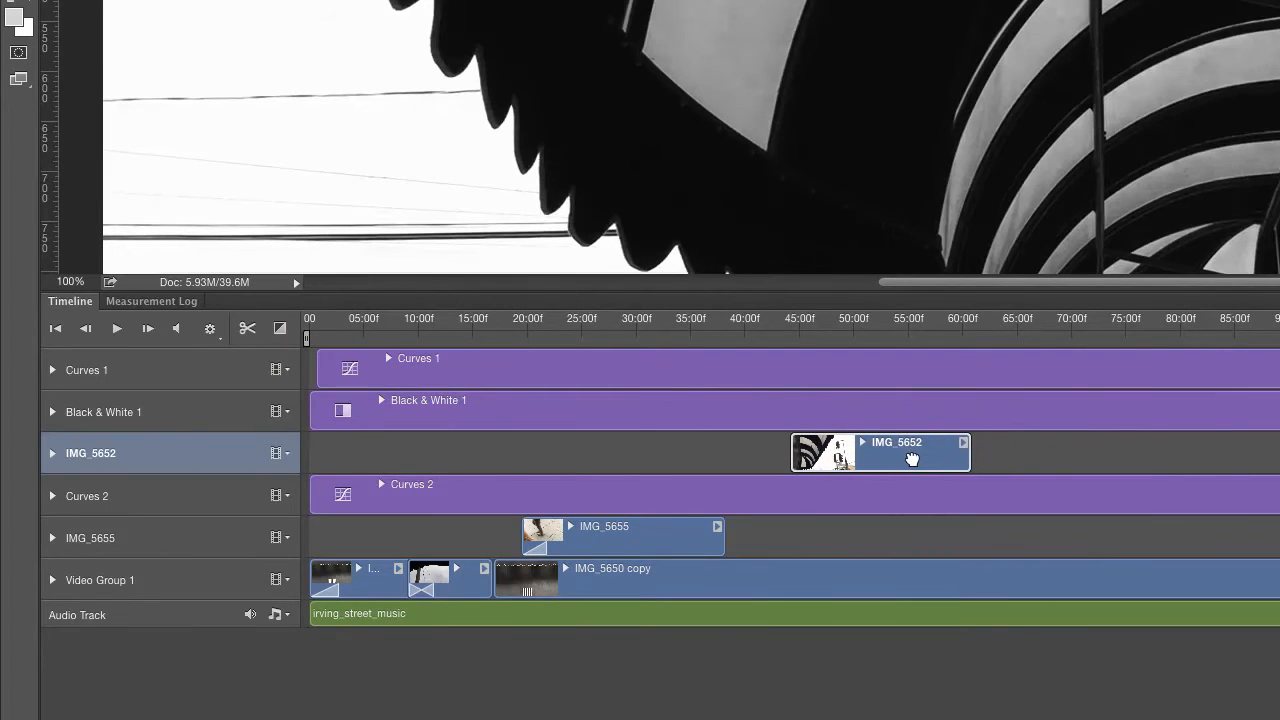
left_click_drag(735, 325, 750, 322)
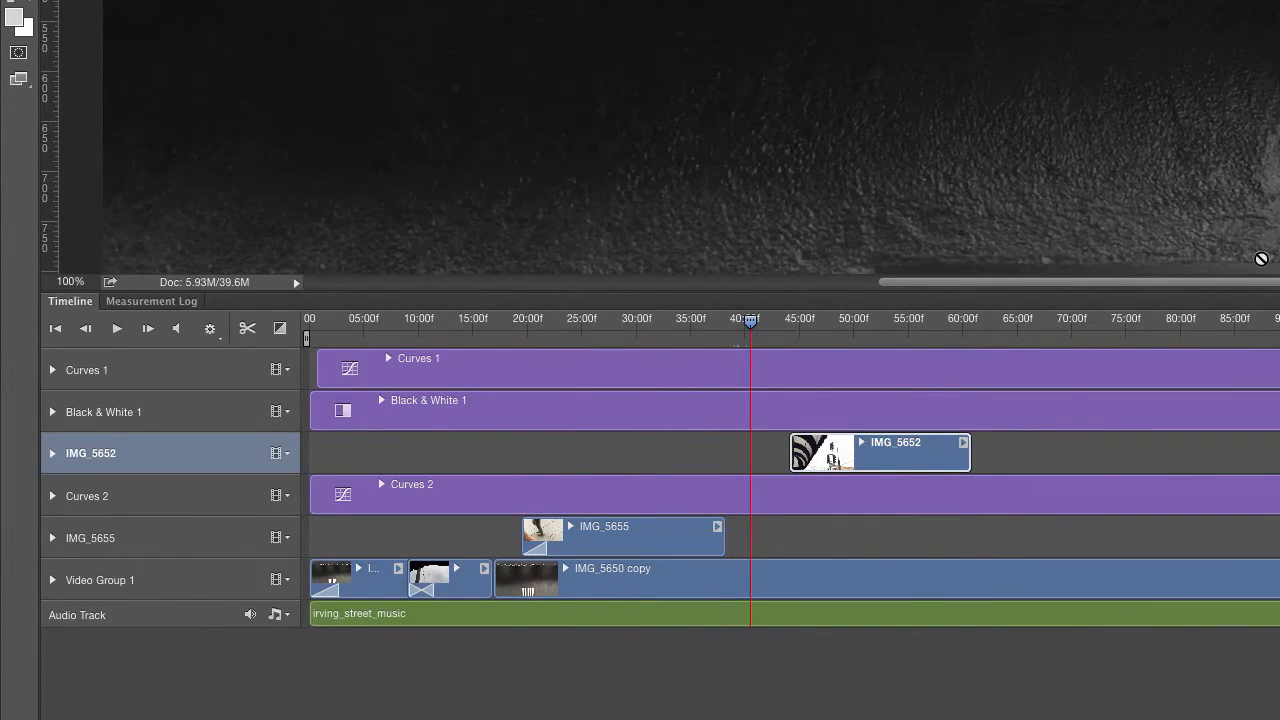
key("ctrl+minus")
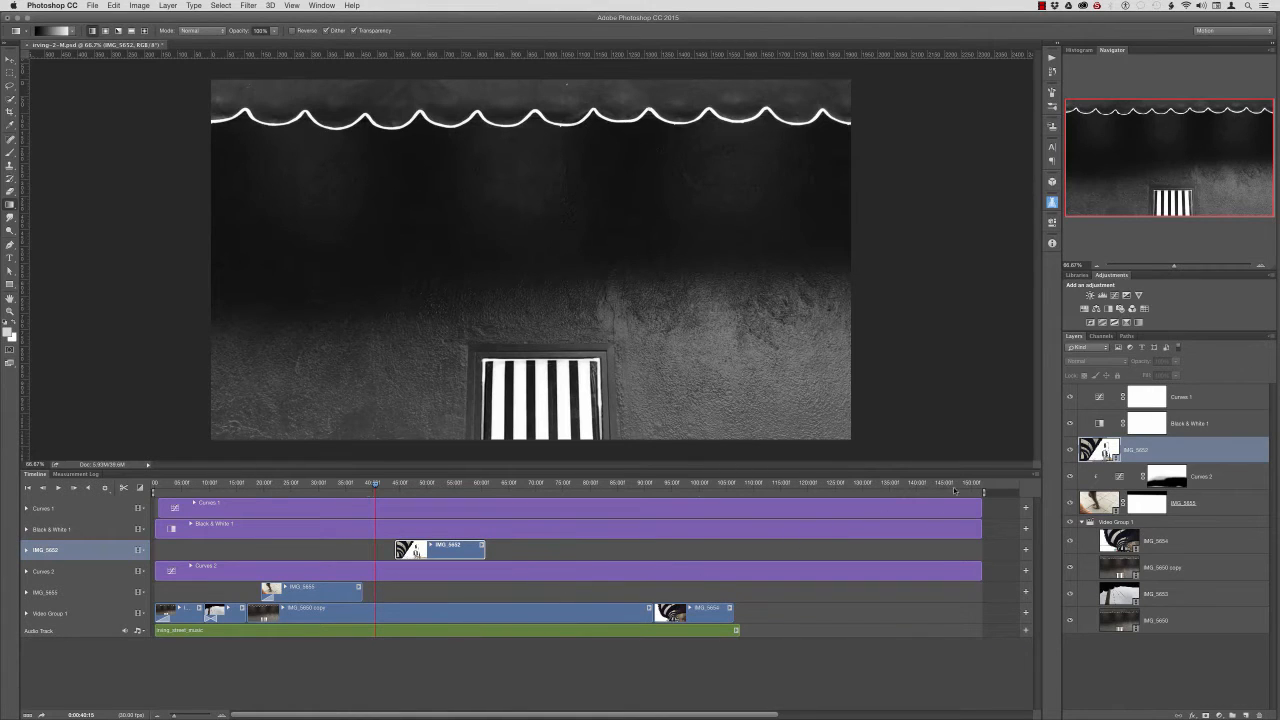
left_click_drag(994, 476, 349, 545)
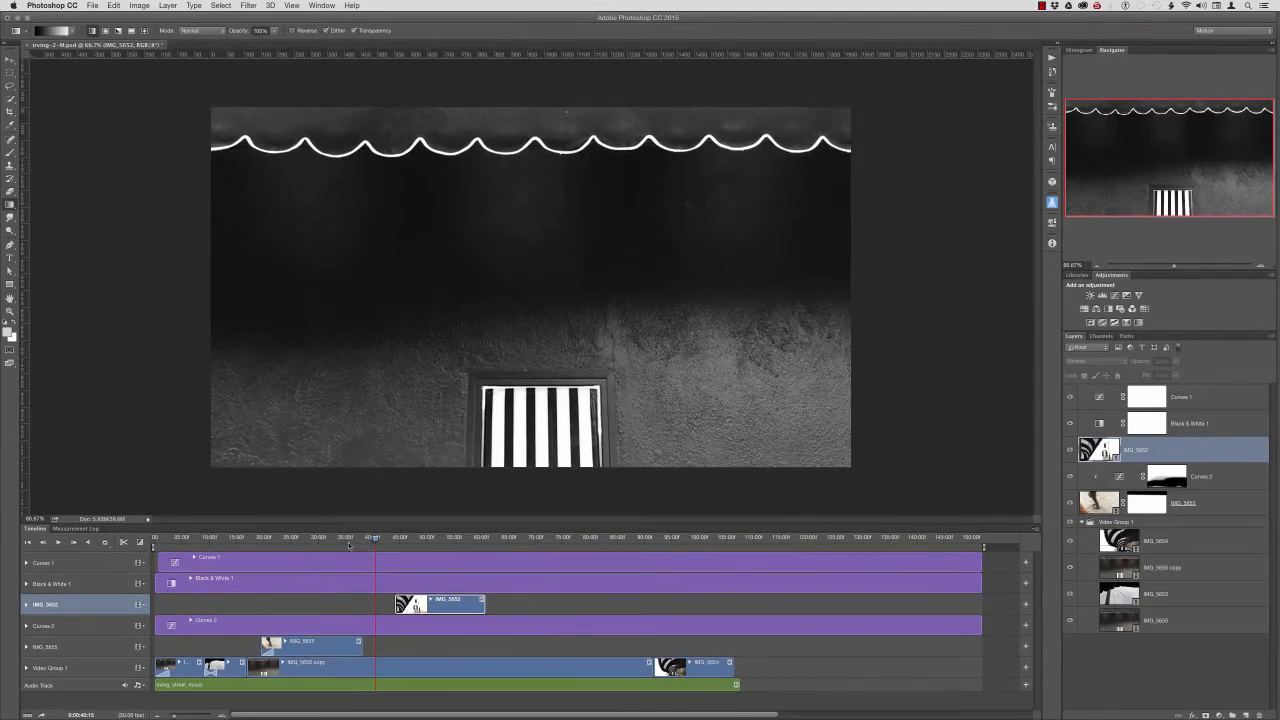
left_click(370, 667)
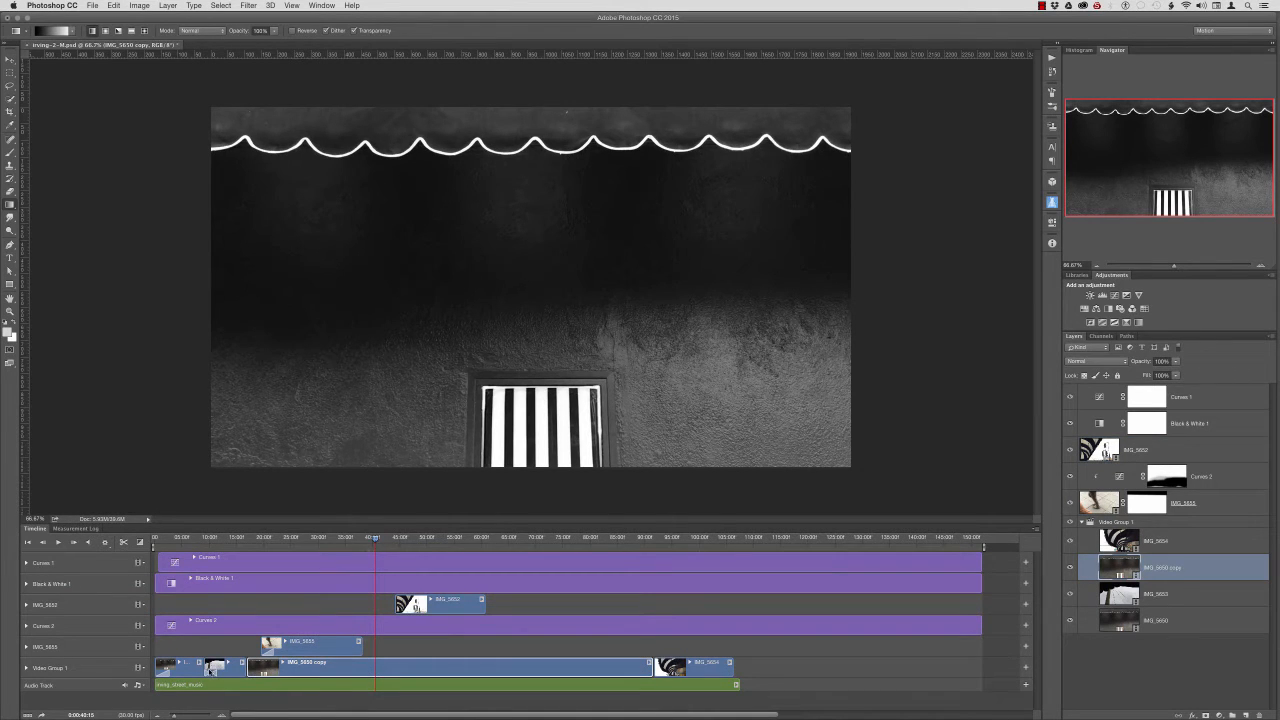
mouse_move(434, 604)
left_mouse_down()
mouse_move(419, 602)
mouse_move(437, 600)
left_mouse_up()
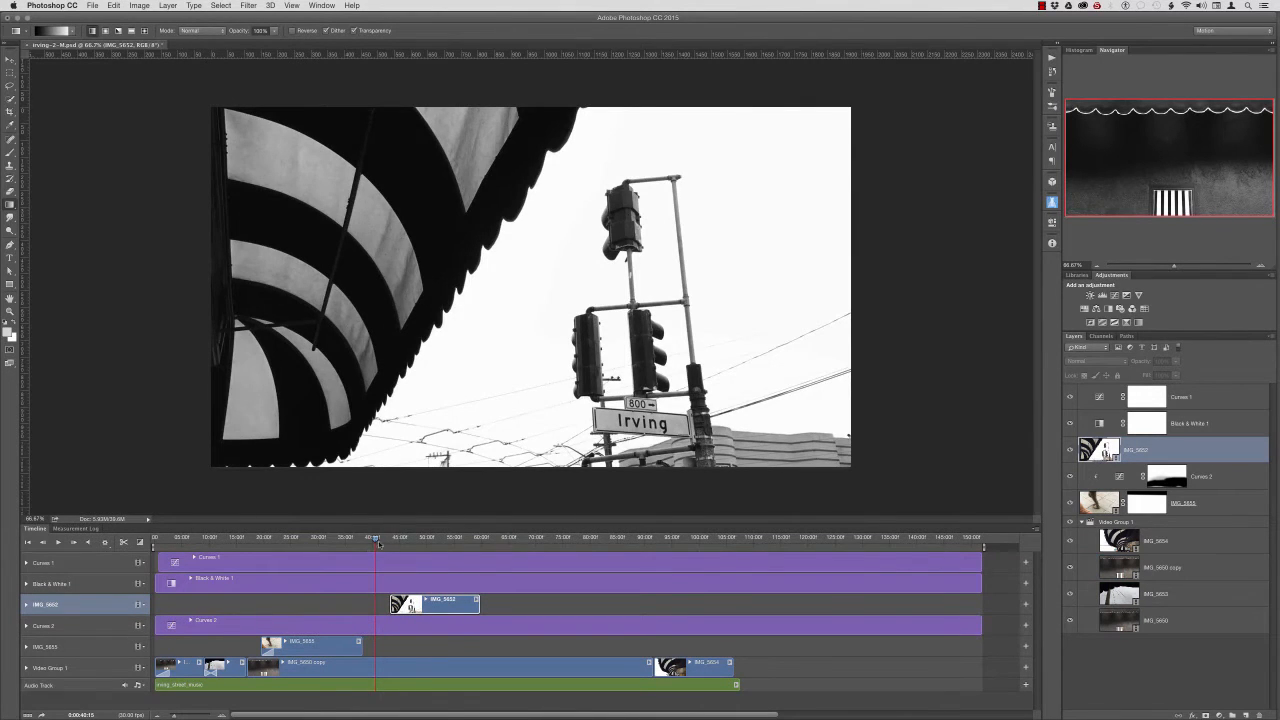
- Split the IMG_5655 clip at about 26 seconds
mouse_move(288, 553)
left_mouse_down()
mouse_move(273, 560)
mouse_move(305, 561)
mouse_move(311, 543)
mouse_move(295, 547)
left_mouse_up()
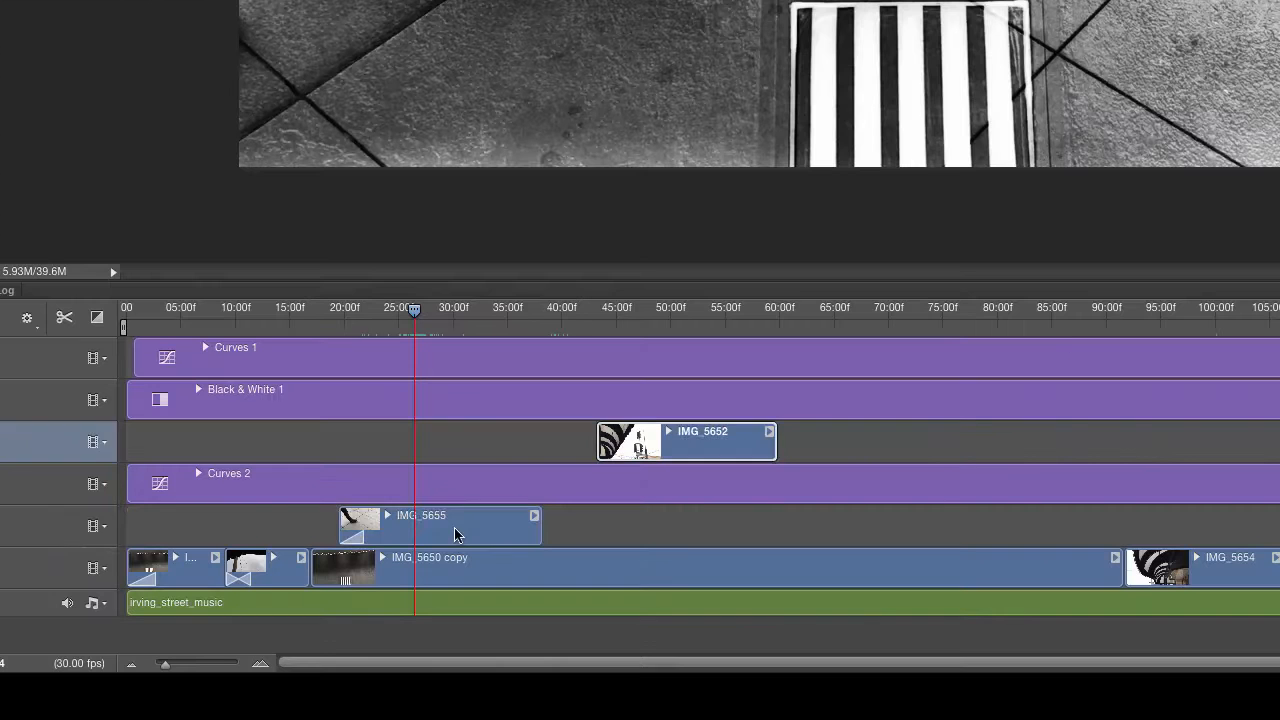
left_click(318, 647)
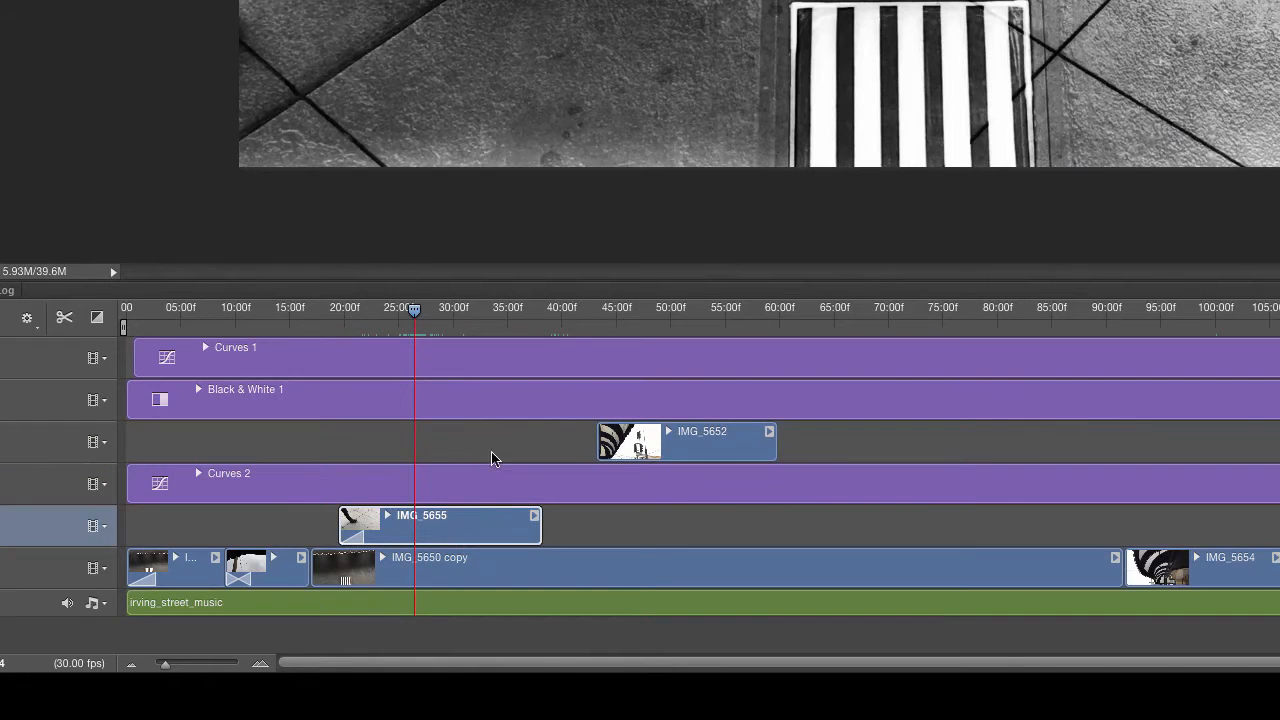
right_click(414, 314)
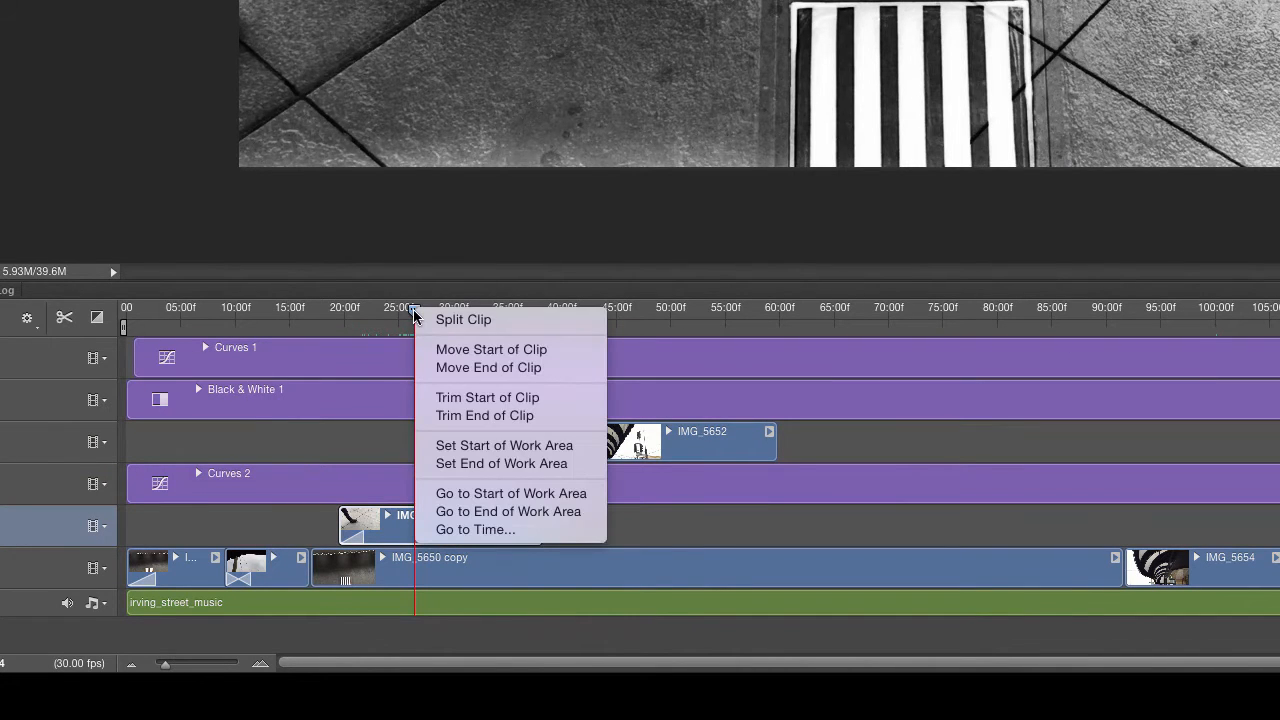
left_click(474, 321)
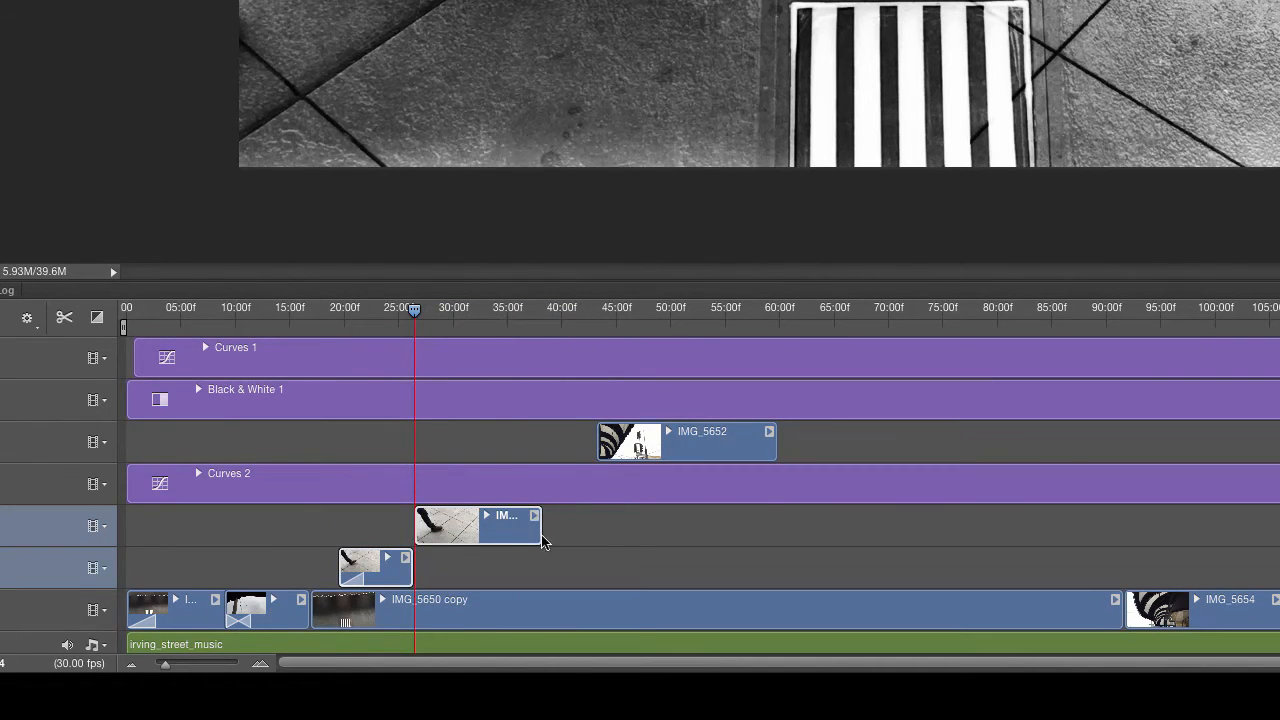
- Move the second part of the split IMG_5655 clip to the top of the layer stack, starting at about 82 seconds
left_click_drag(492, 520, 588, 527)
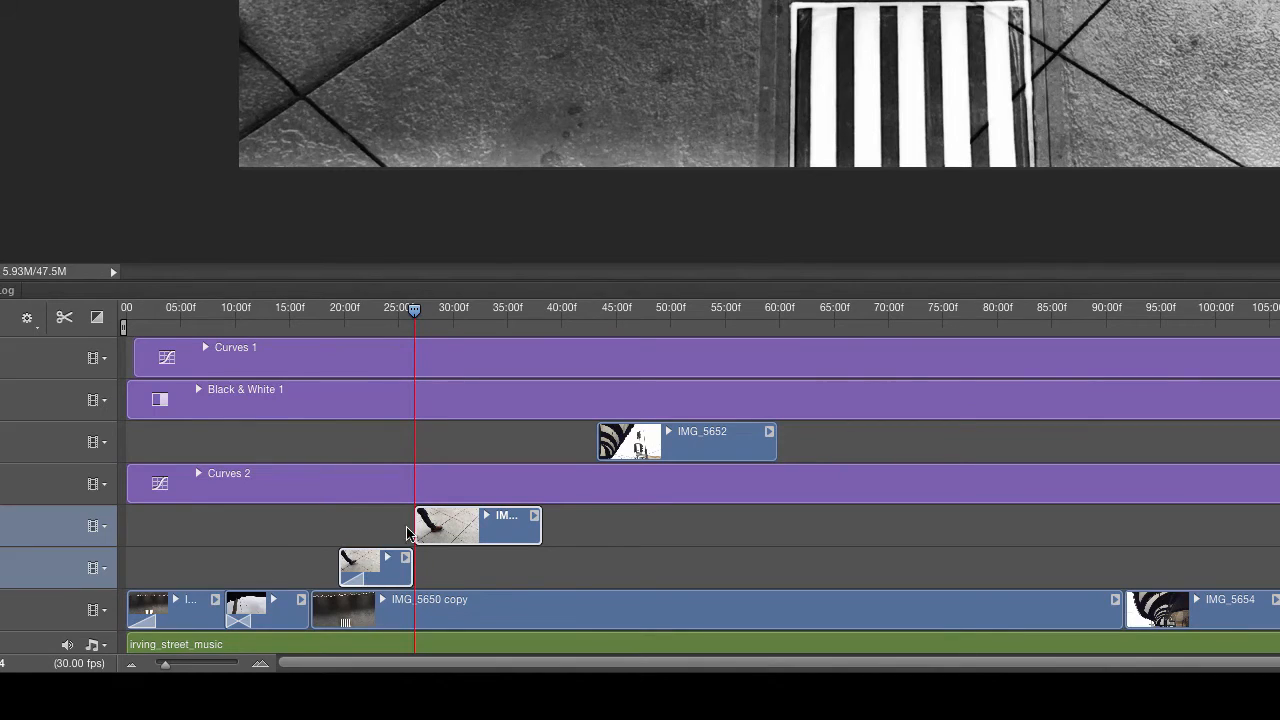
left_click(590, 530)
left_click(475, 527)
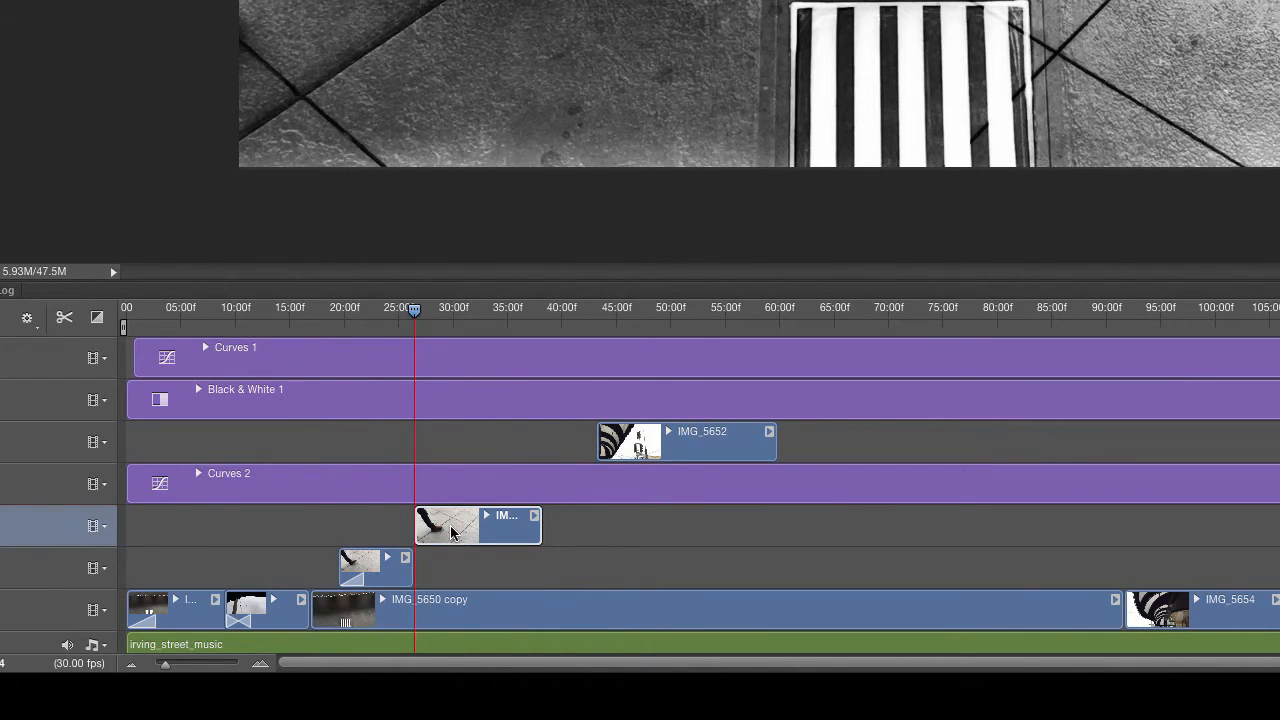
left_click_drag(459, 535, 874, 354)
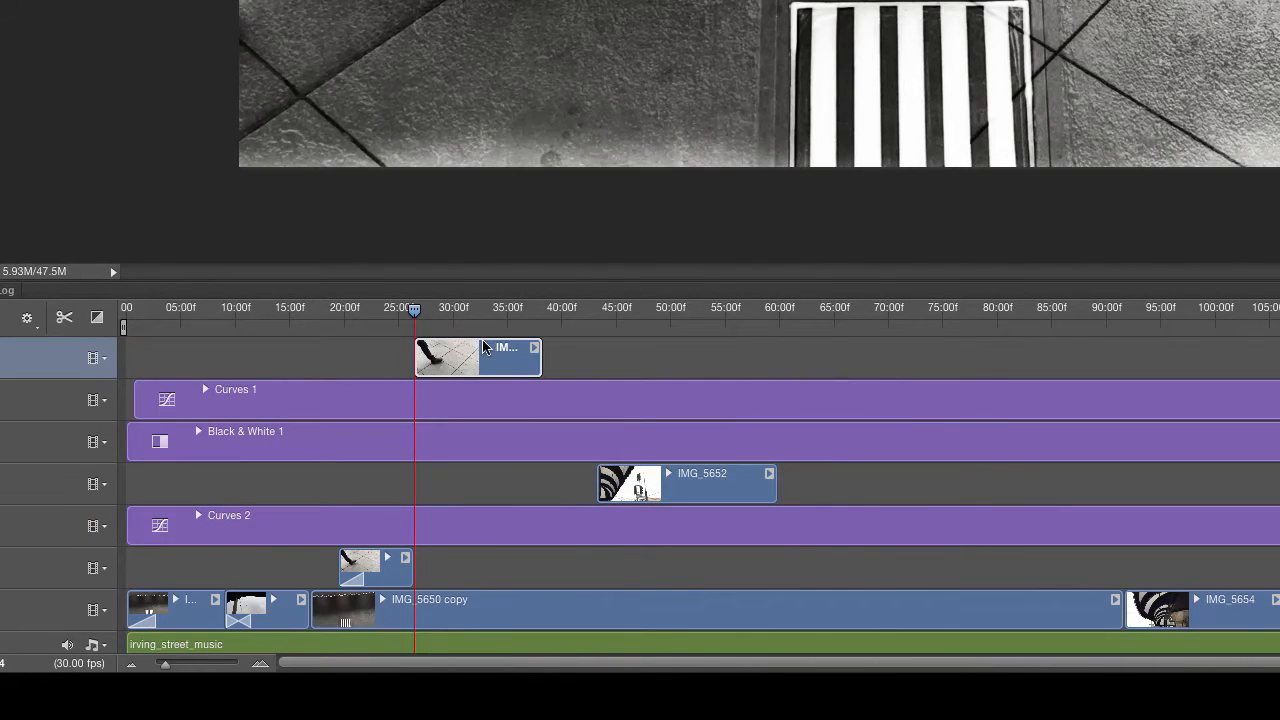
left_click_drag(490, 355, 1085, 386)
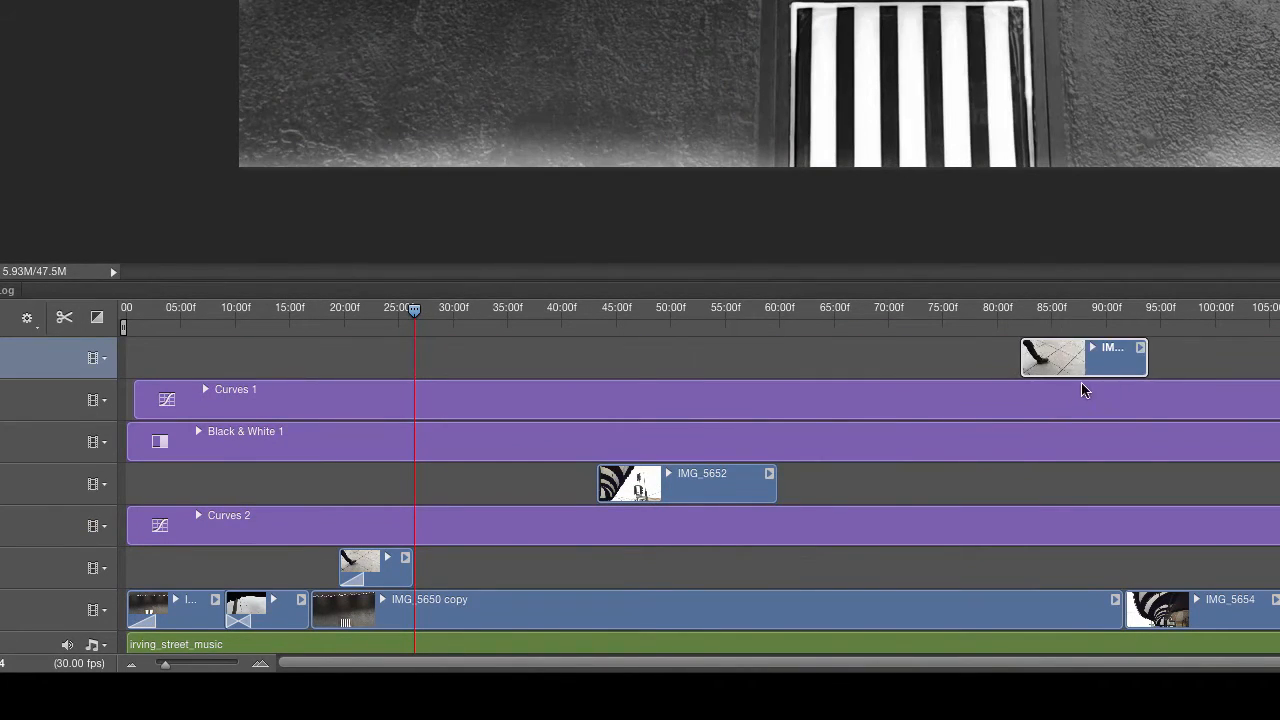
- Move the IMG_5652 clip earlier so that it starts at about 26 seconds, where the remaining IMG_5655 clip ends
left_click(682, 483)
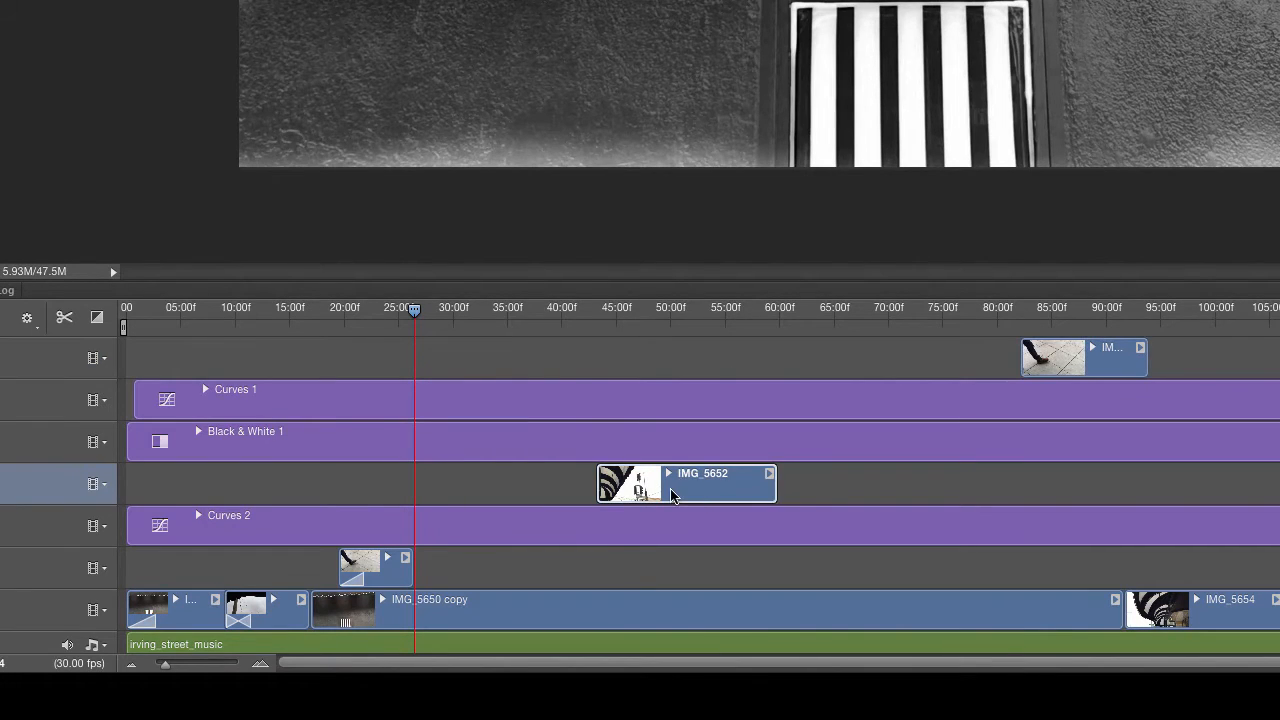
left_click_drag(692, 479, 577, 477)
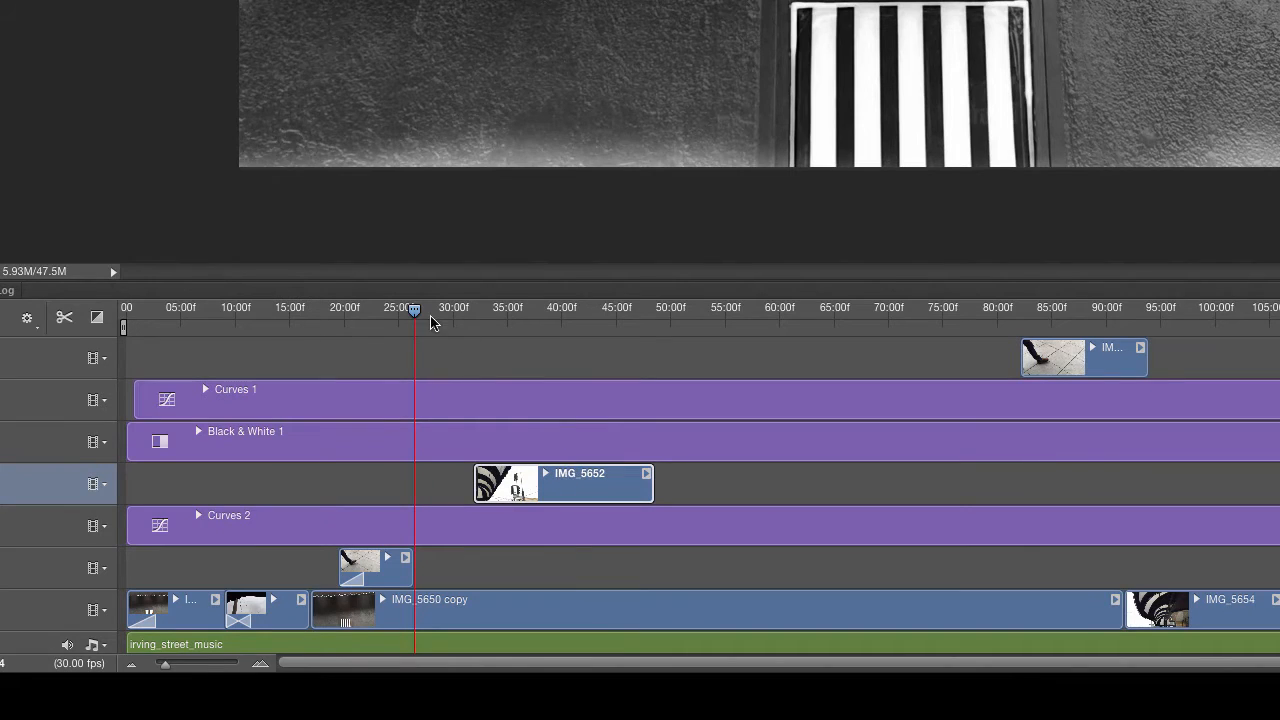
mouse_move(420, 314)
left_mouse_down()
mouse_move(352, 314)
mouse_move(414, 334)
left_mouse_up()
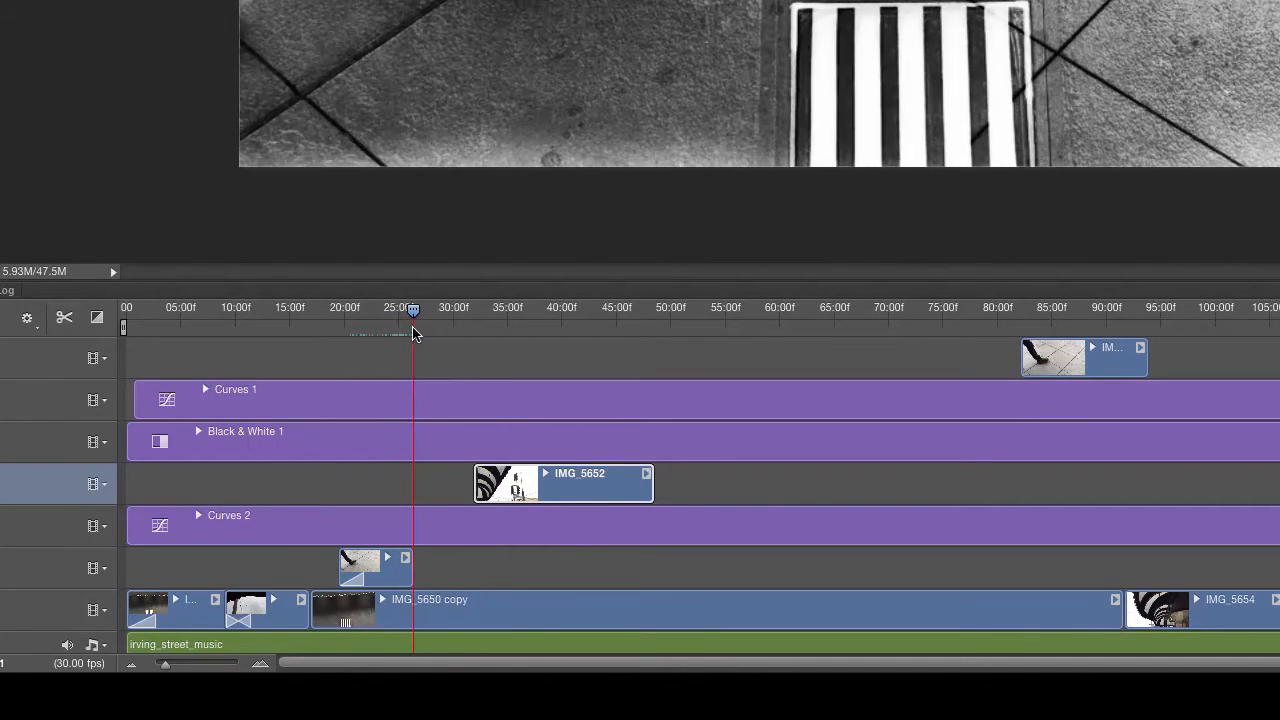
left_click_drag(541, 486, 486, 485)
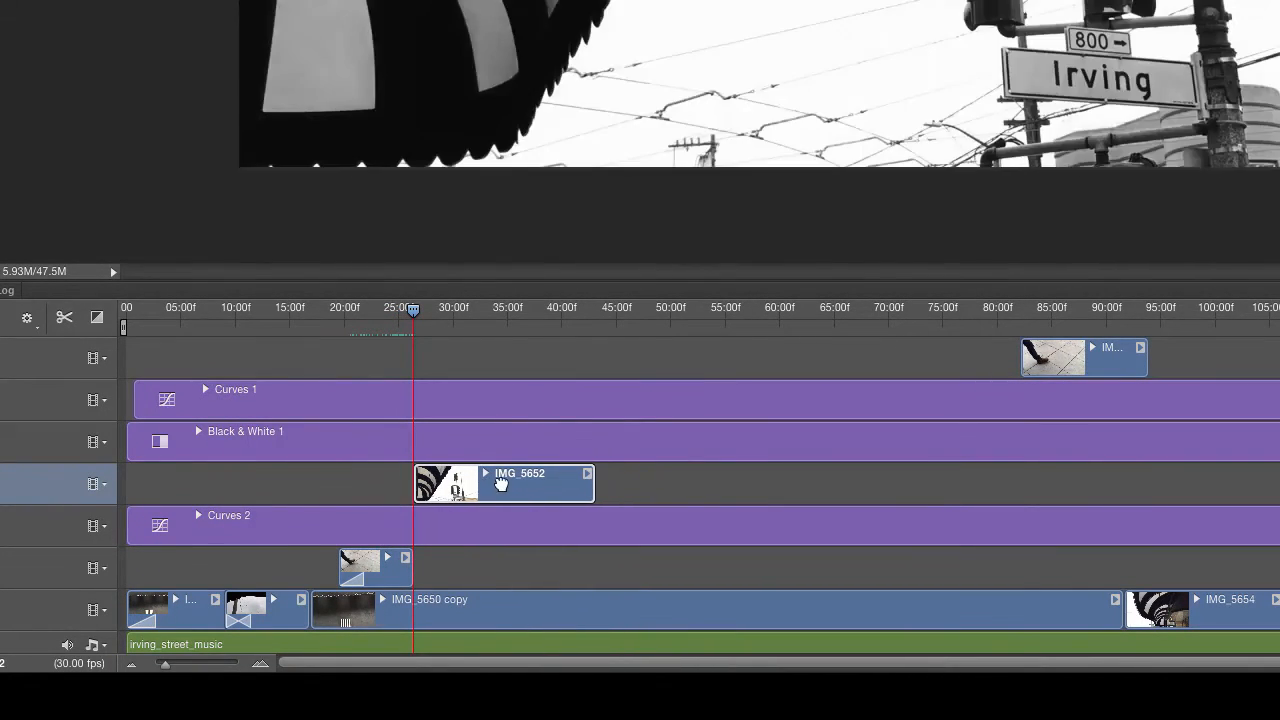
- Scrub through the transition and shift the IMG_5652 clip to start at about 27 seconds
left_click(408, 318)
mouse_move(407, 315)
left_mouse_down()
mouse_move(396, 325)
mouse_move(408, 327)
left_mouse_up()
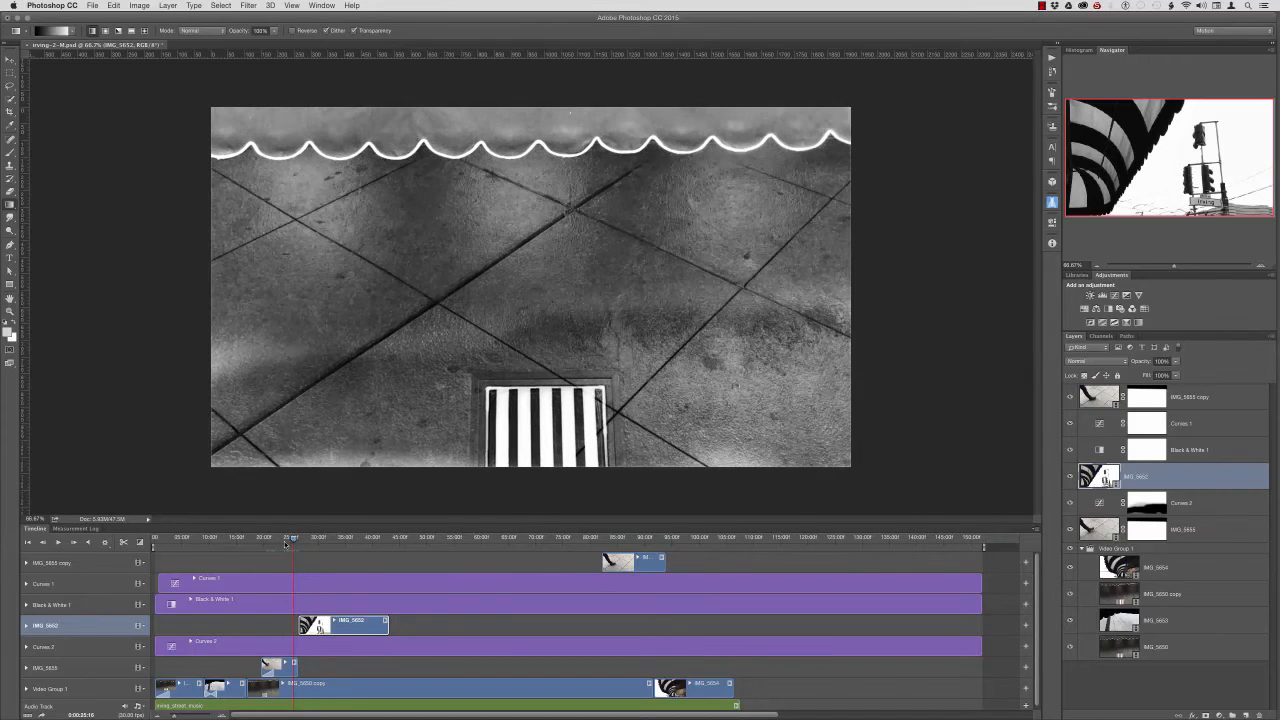
left_click_drag(296, 549, 303, 552)
left_click_drag(326, 624, 332, 624)
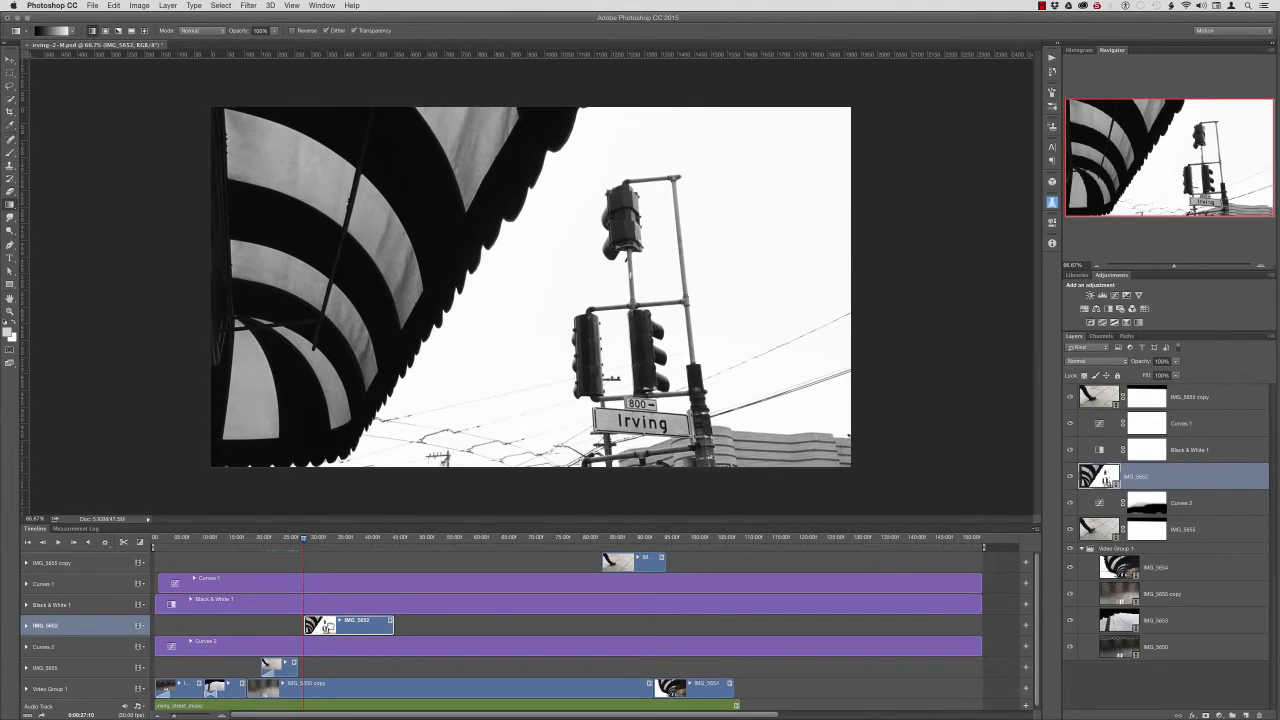
- Review the gap before IMG_5652 and extend the end of the IMG_5655 clip to meet it
left_click_drag(304, 543, 298, 545)
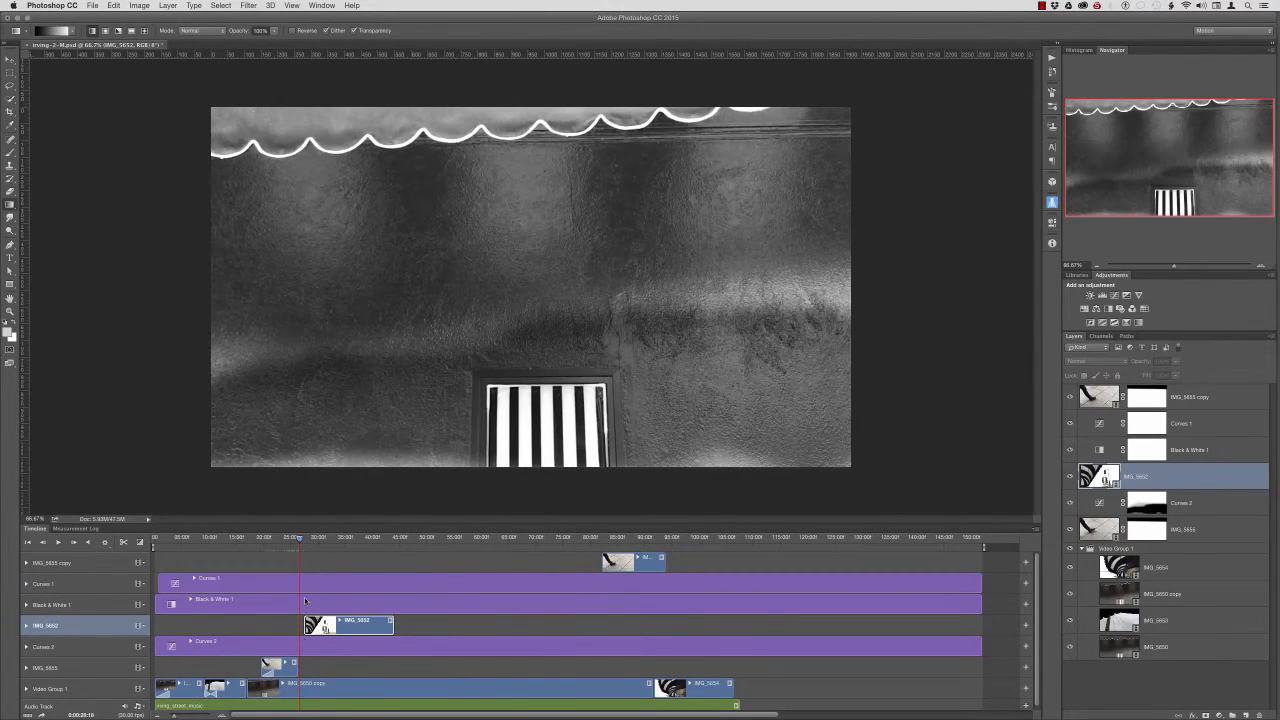
key("space")
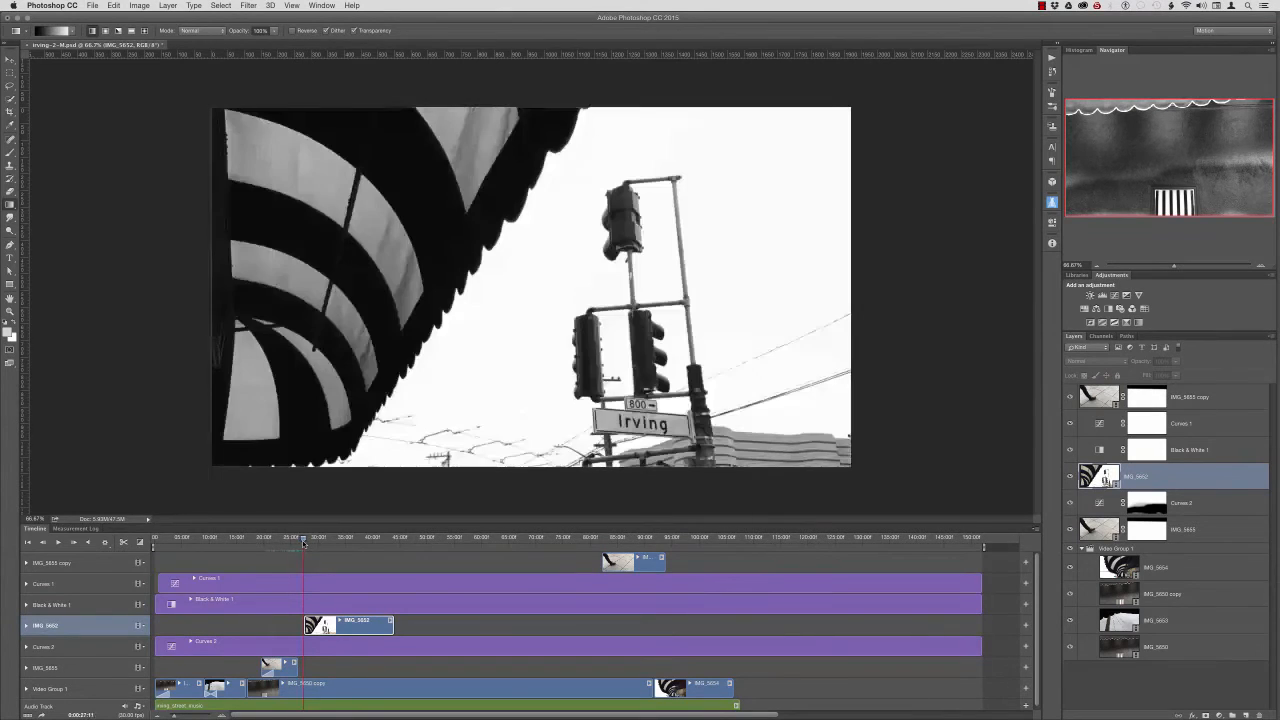
left_click_drag(296, 667, 300, 667)
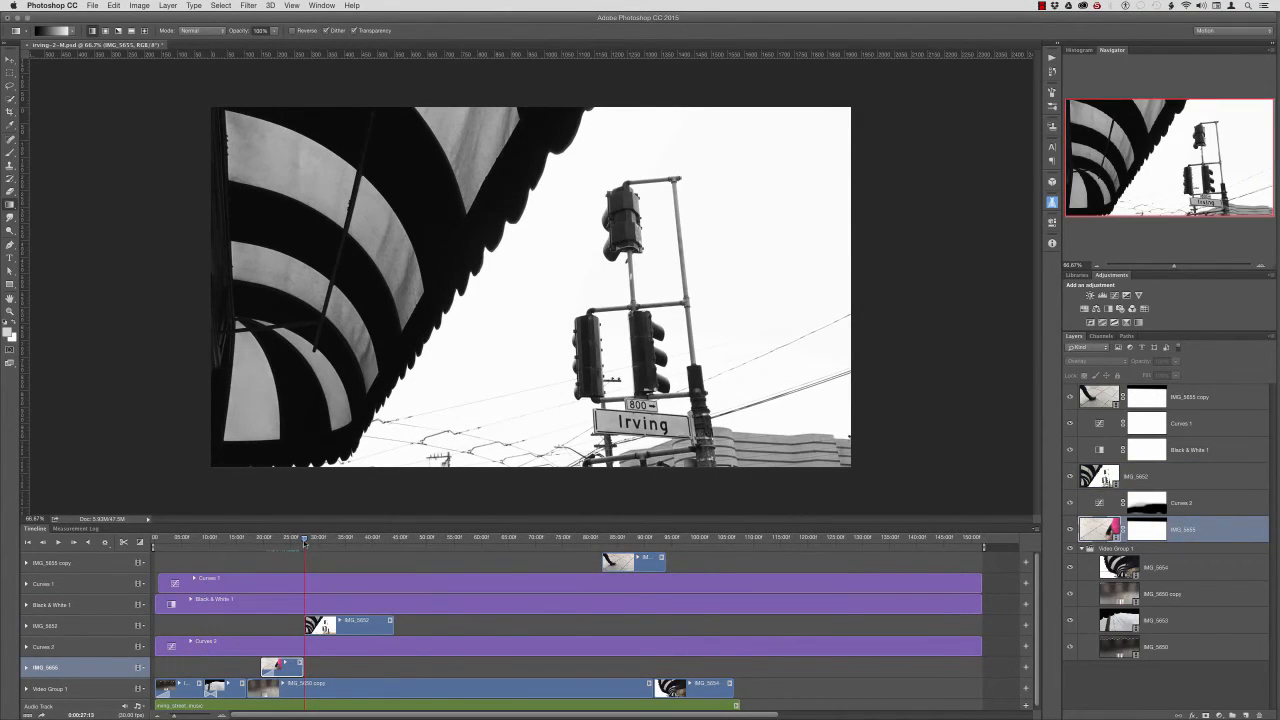
- Trim the IMG_5652 clip to about 8 seconds, keeping its start at about 27 seconds
mouse_move(304, 541)
left_mouse_down()
mouse_move(292, 541)
mouse_move(319, 543)
left_mouse_up()
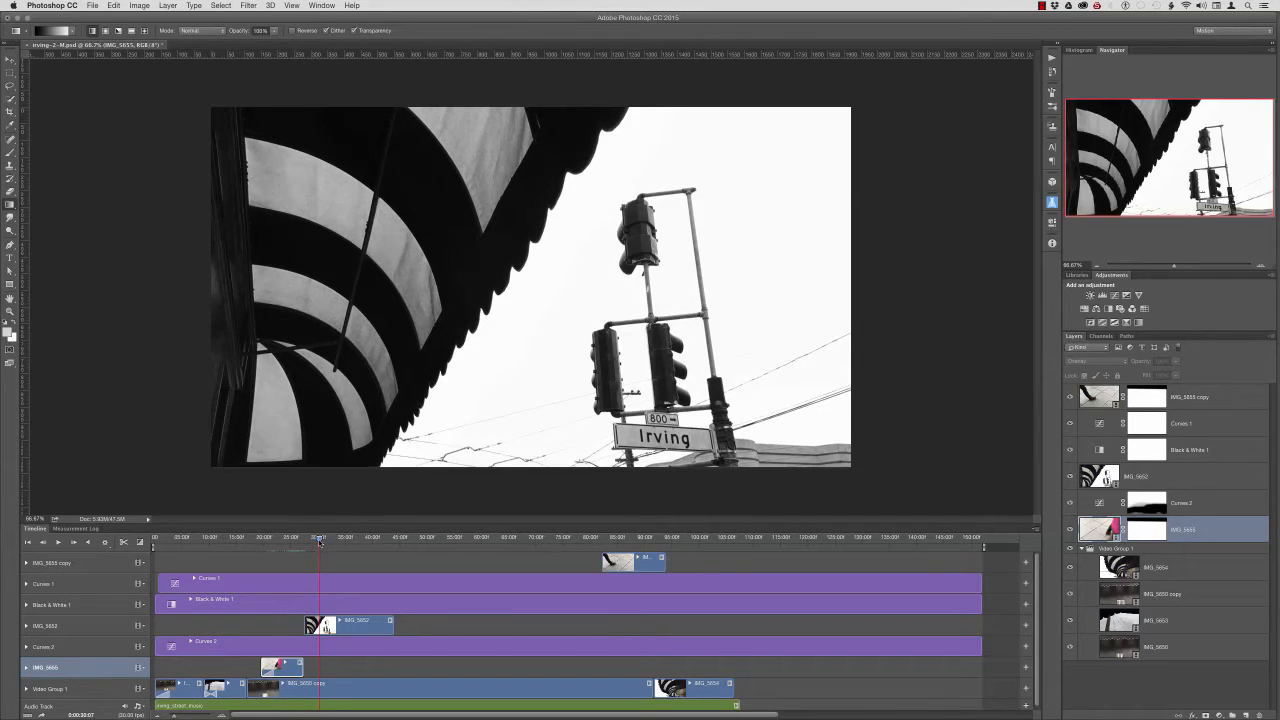
left_click_drag(319, 541, 323, 543)
left_click_drag(306, 625, 337, 626)
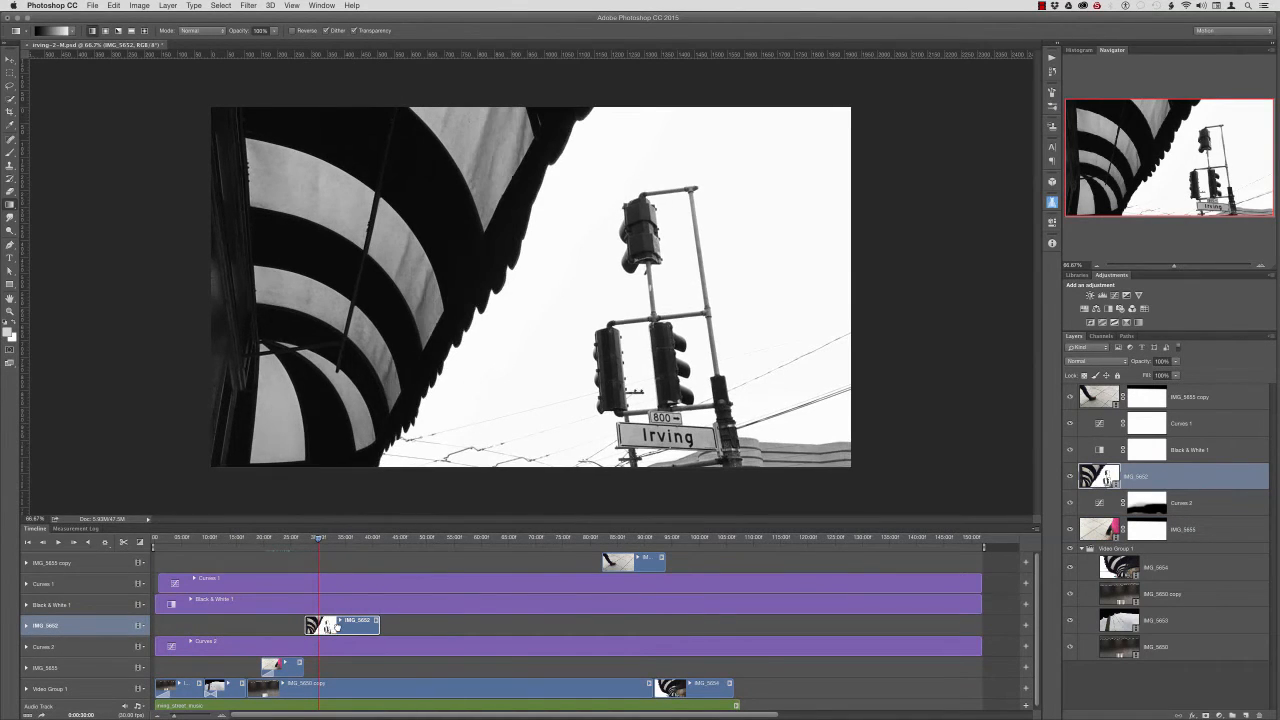
left_click_drag(322, 541, 347, 552)
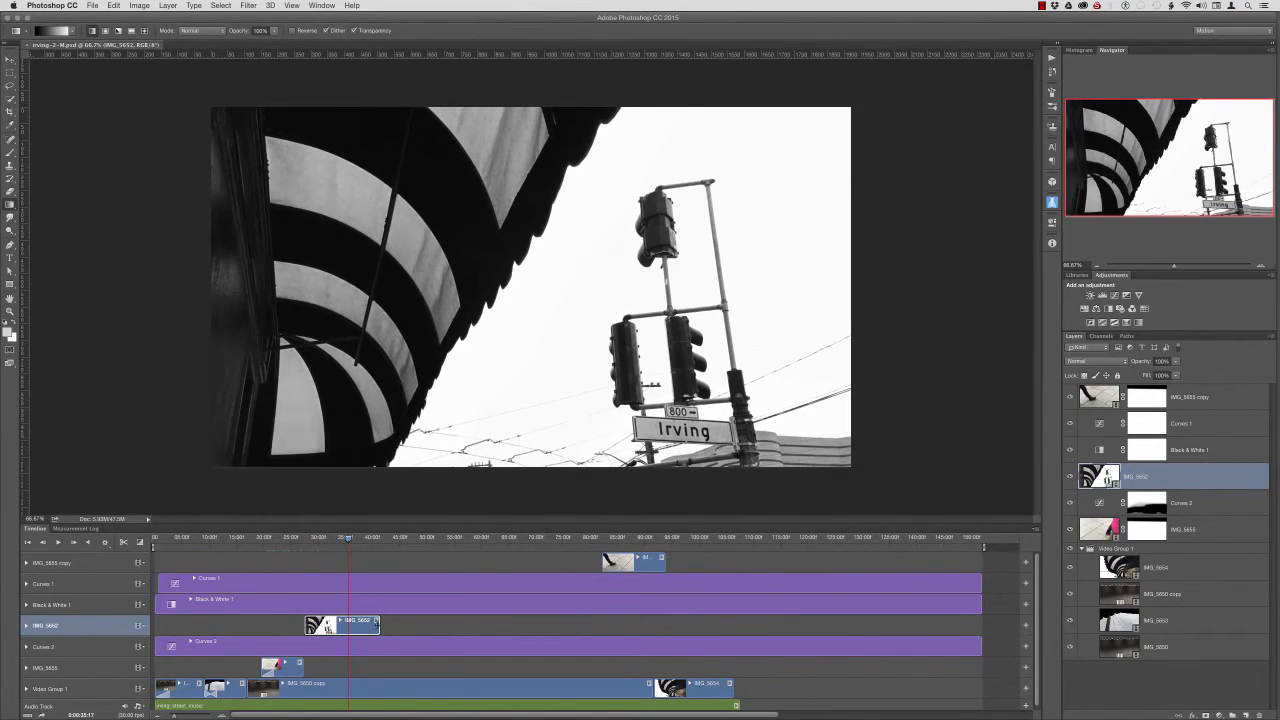
mouse_move(363, 627)
left_mouse_down()
mouse_move(376, 628)
mouse_move(360, 624)
left_mouse_up()
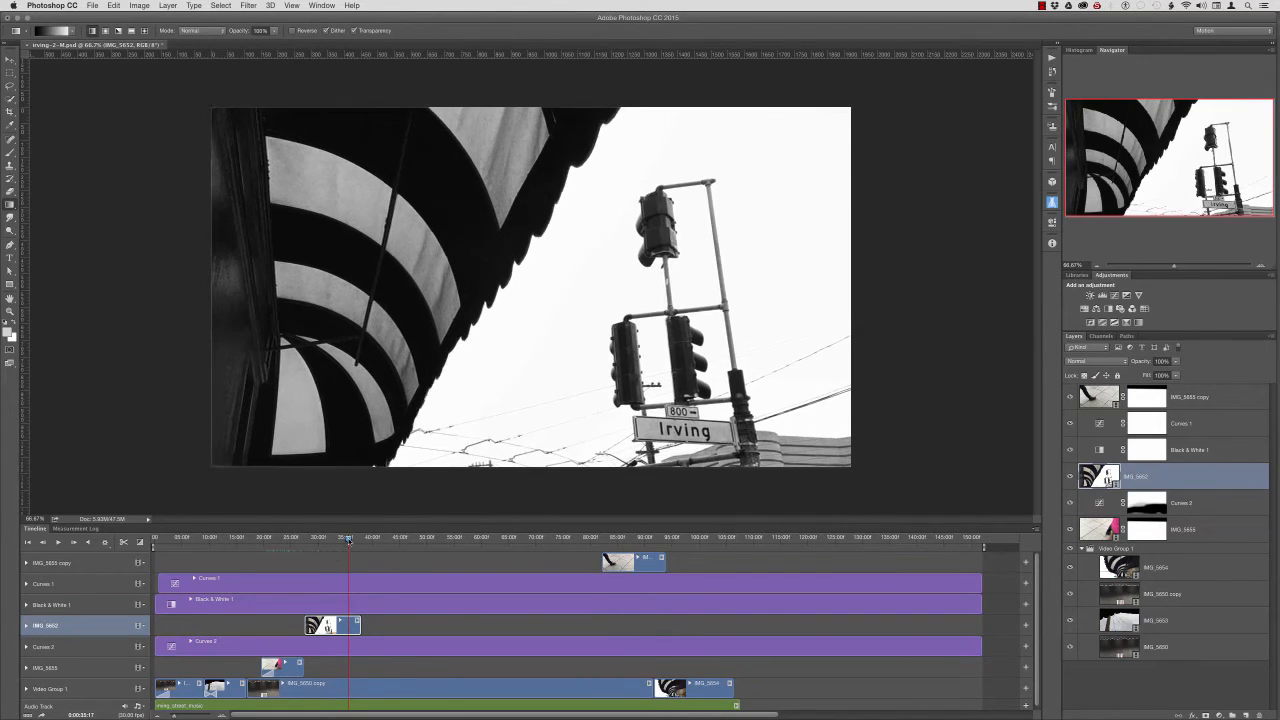
left_click_drag(348, 540, 305, 552)
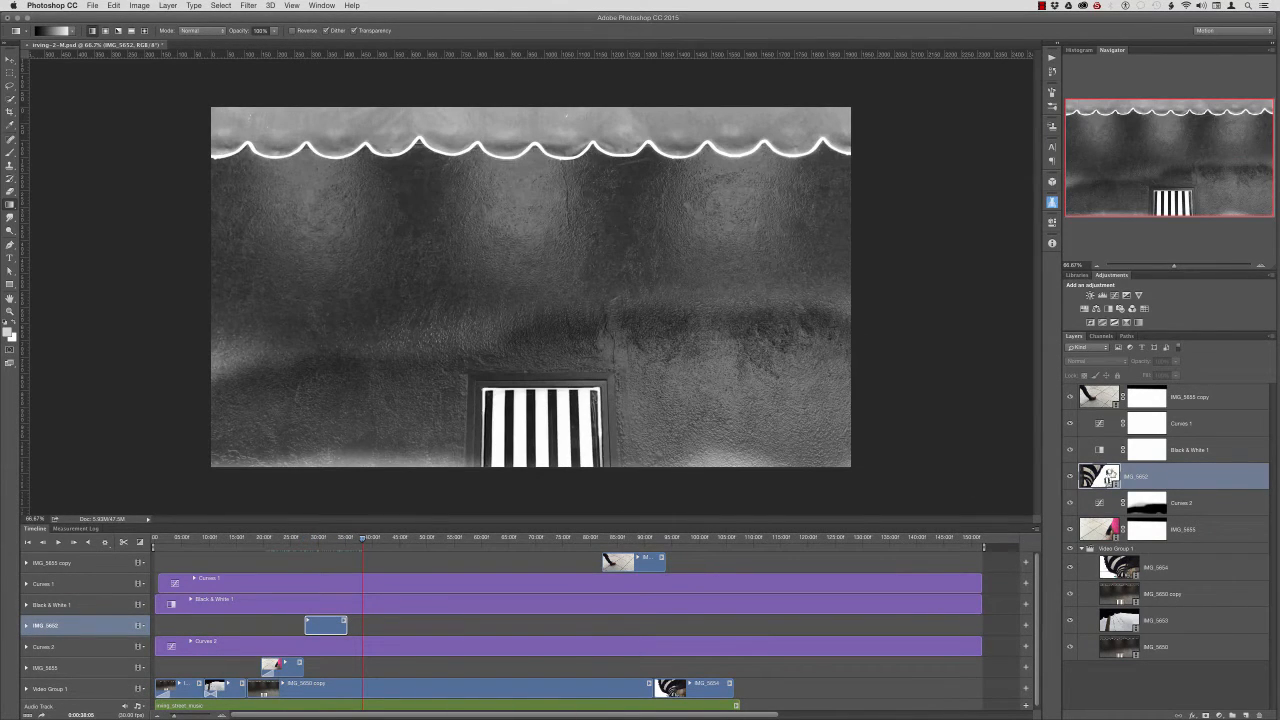
- Paint the Curves 2 mask along the wall's lower edge to hide the brightening there, and clip Curves 2 to the IMG_5655 layer
left_click(1188, 505)
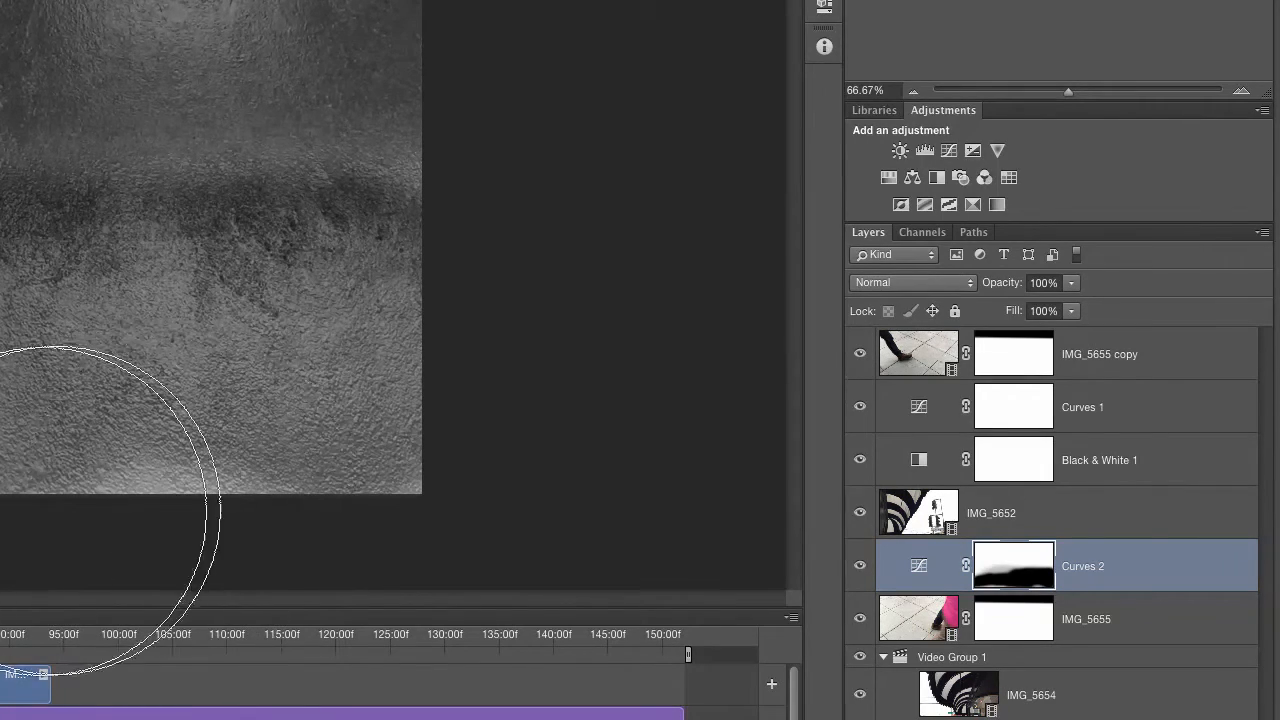
left_click_drag(156, 503, 311, 501)
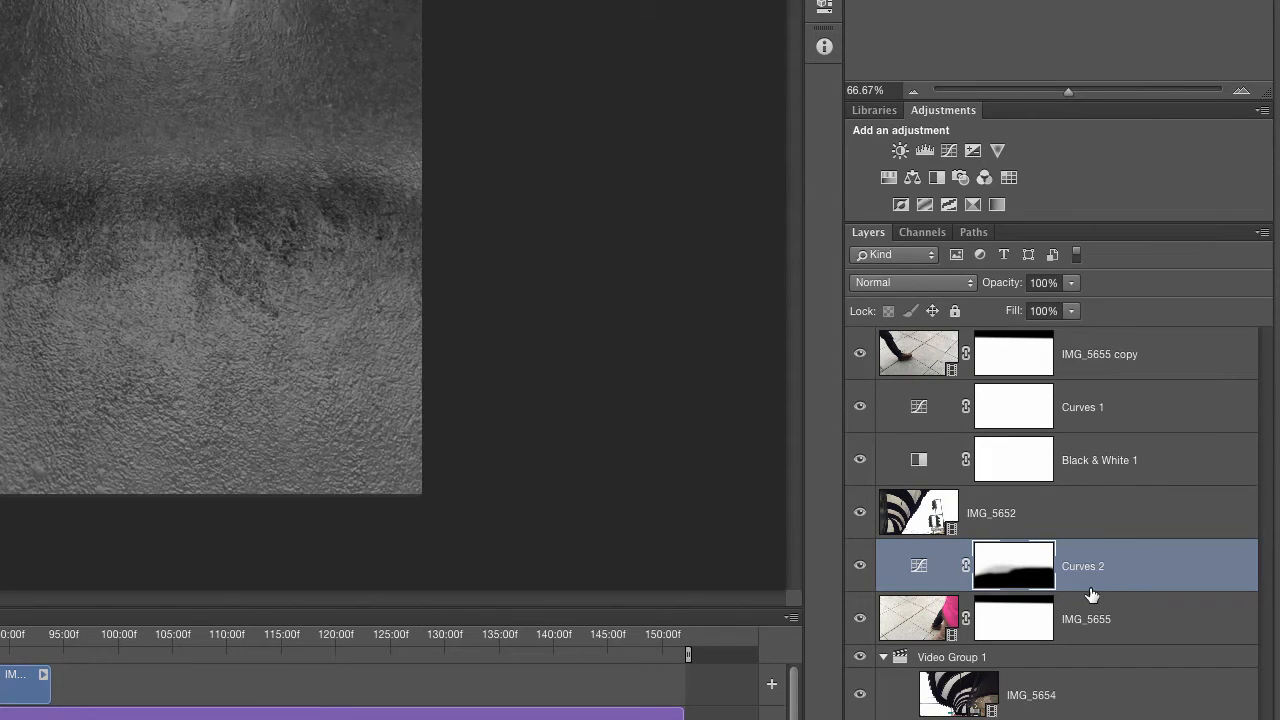
double_click(918, 566)
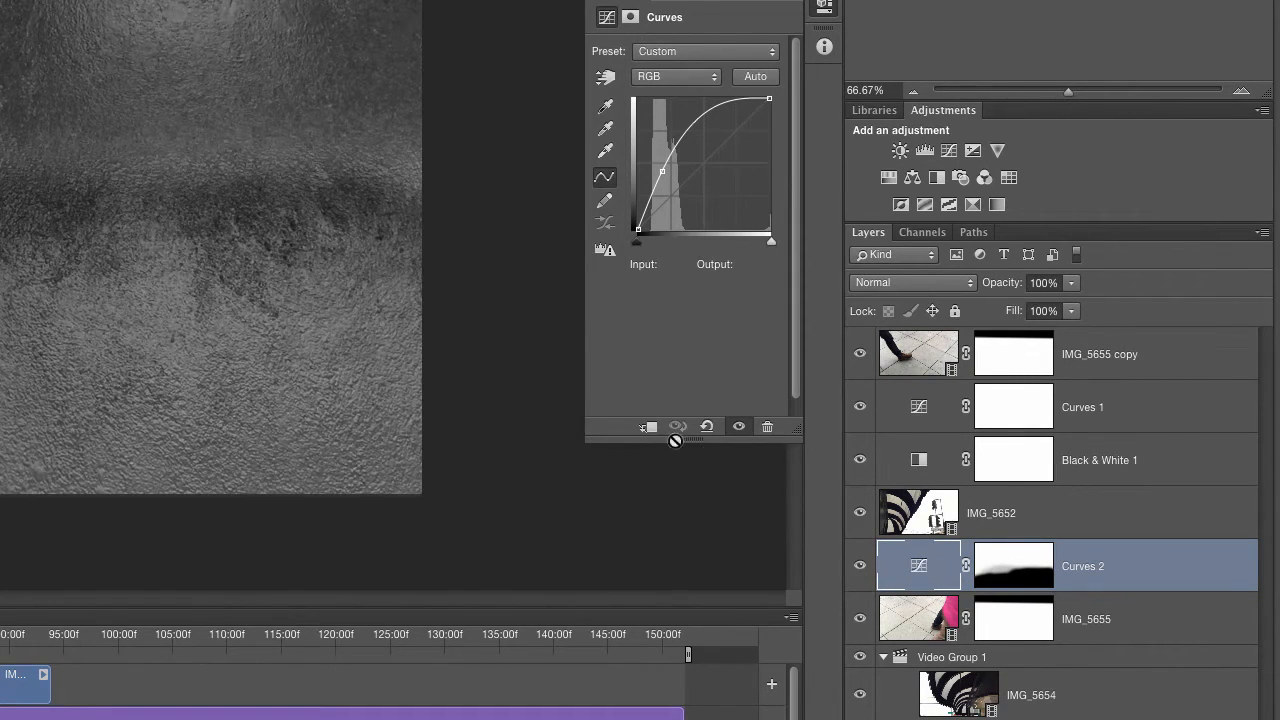
left_click(649, 426)
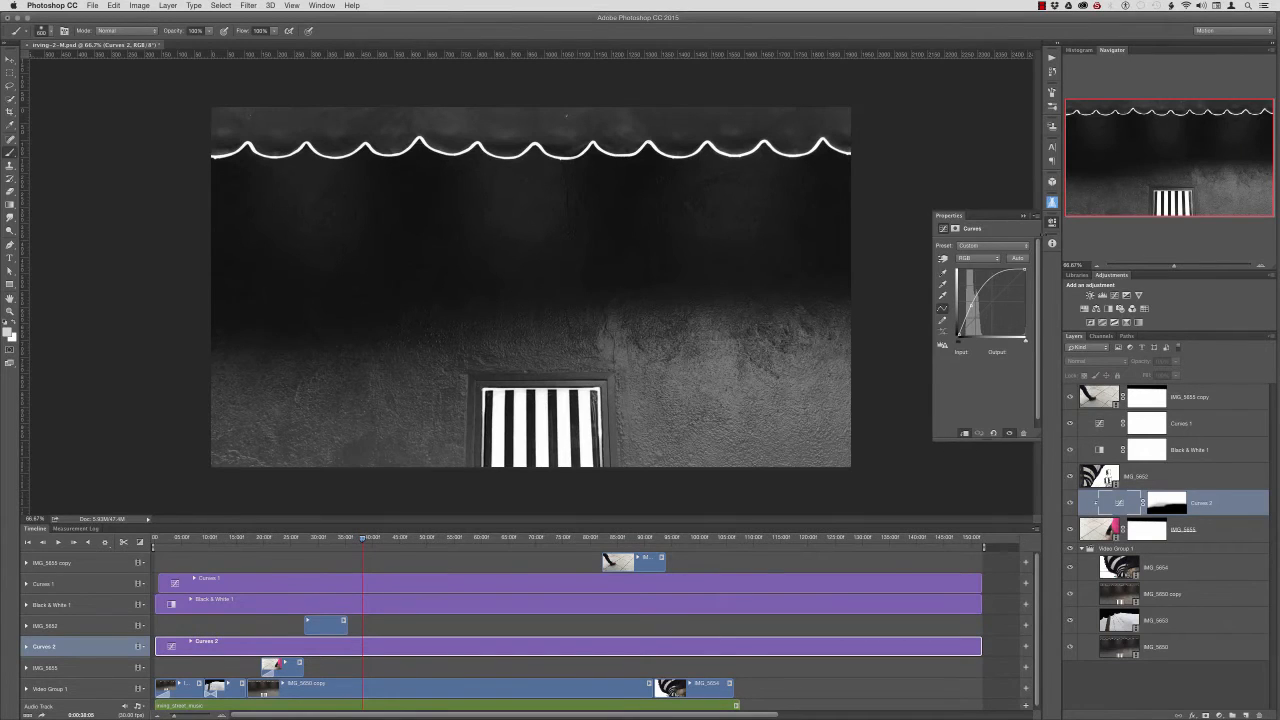
left_click(1023, 216)
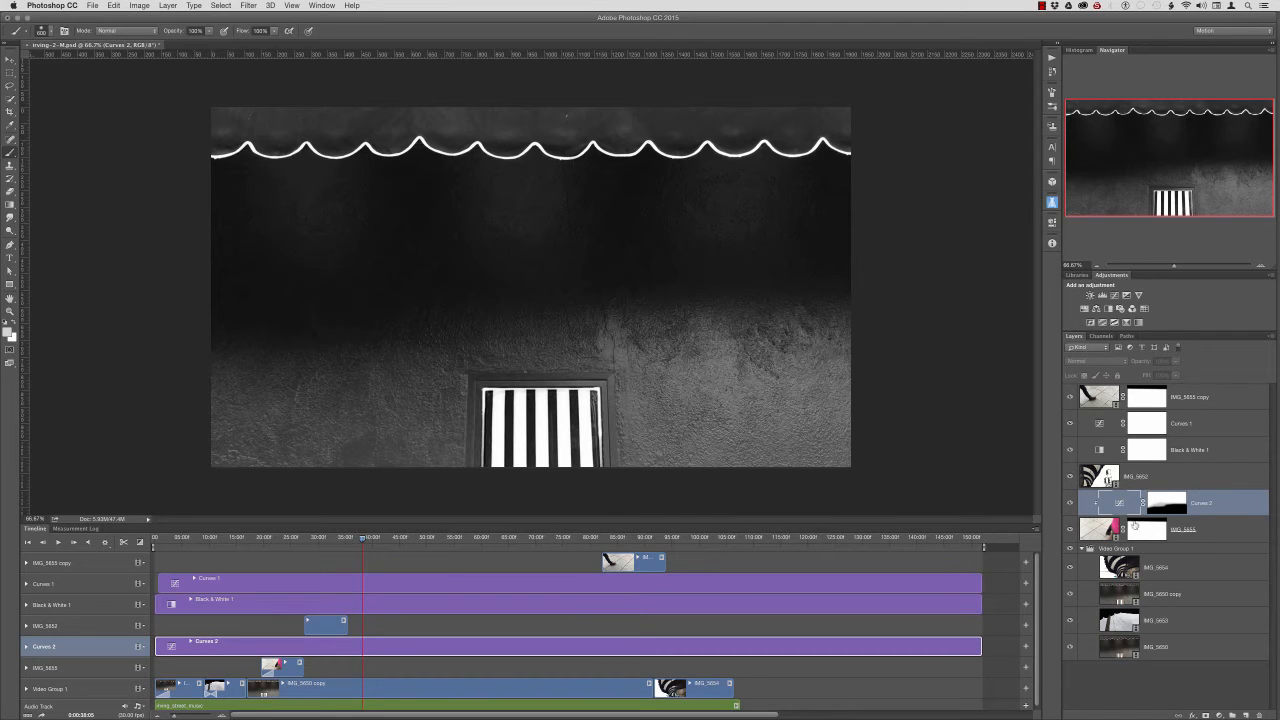
- Add the still checking phone.jpg from the Stills folder to the IMG_5652 track
mouse_move(361, 539)
left_mouse_down()
mouse_move(292, 553)
mouse_move(376, 551)
left_mouse_up()
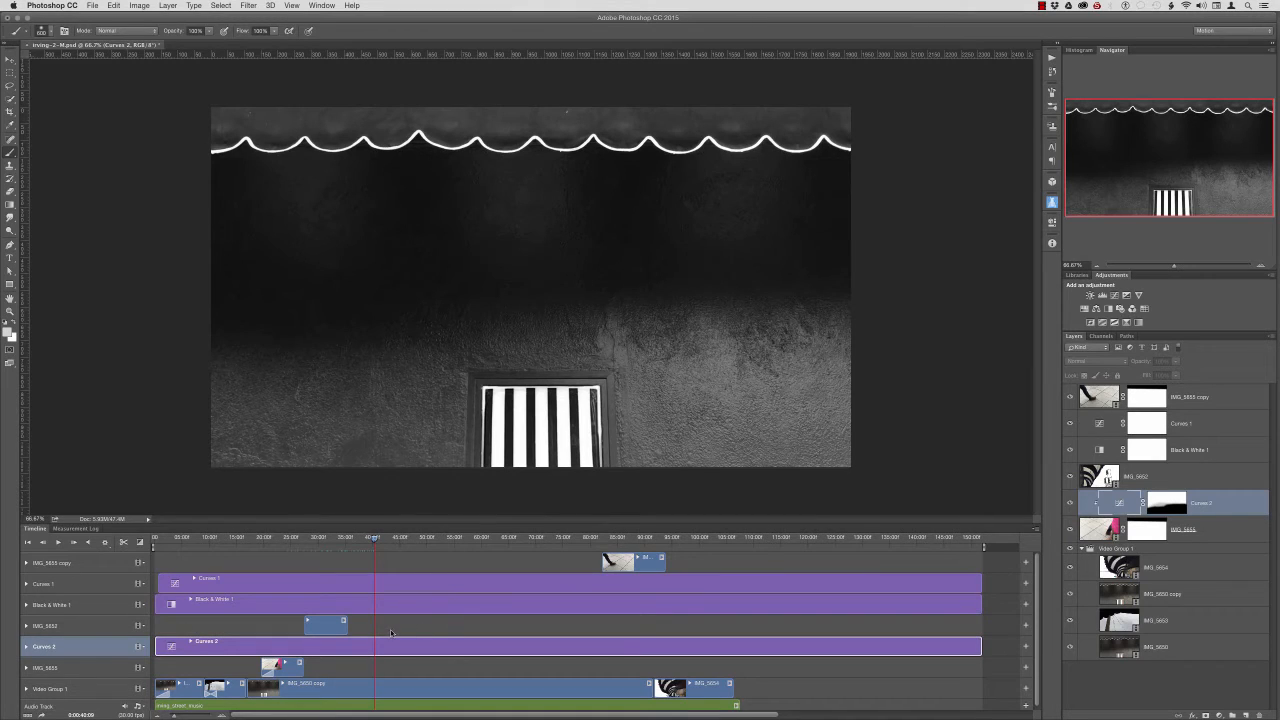
left_click(332, 630)
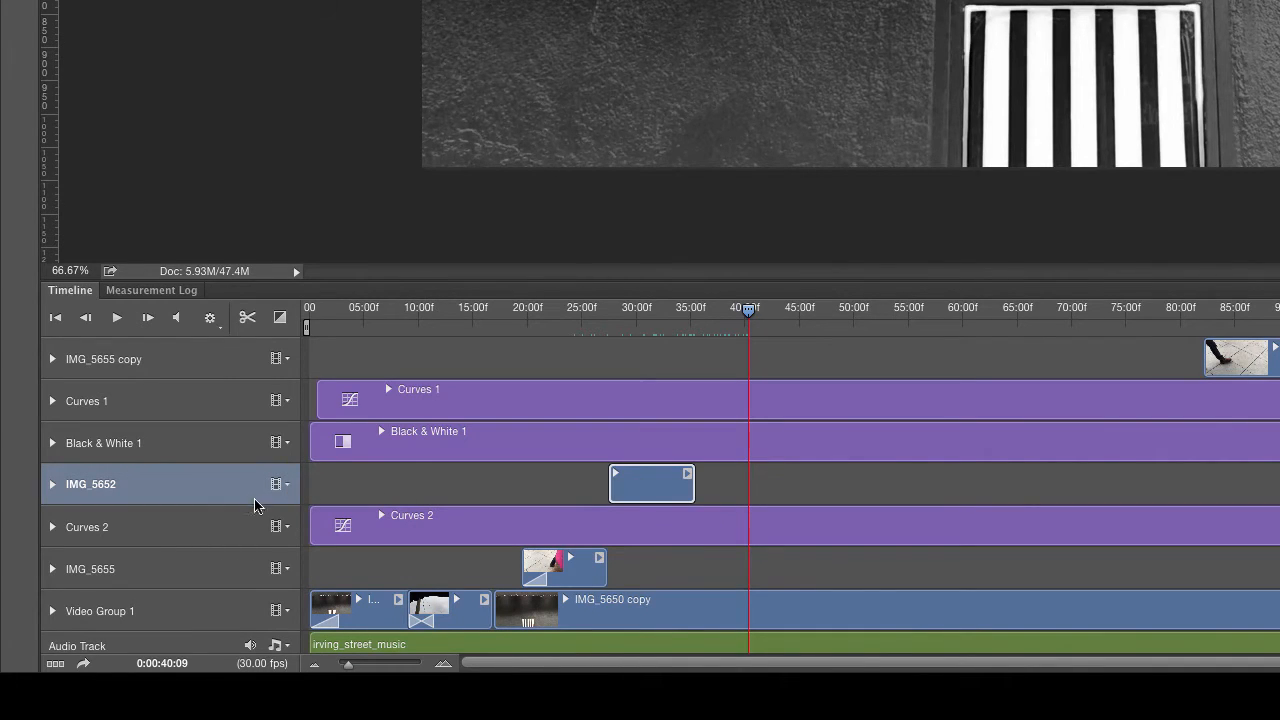
left_click(287, 486)
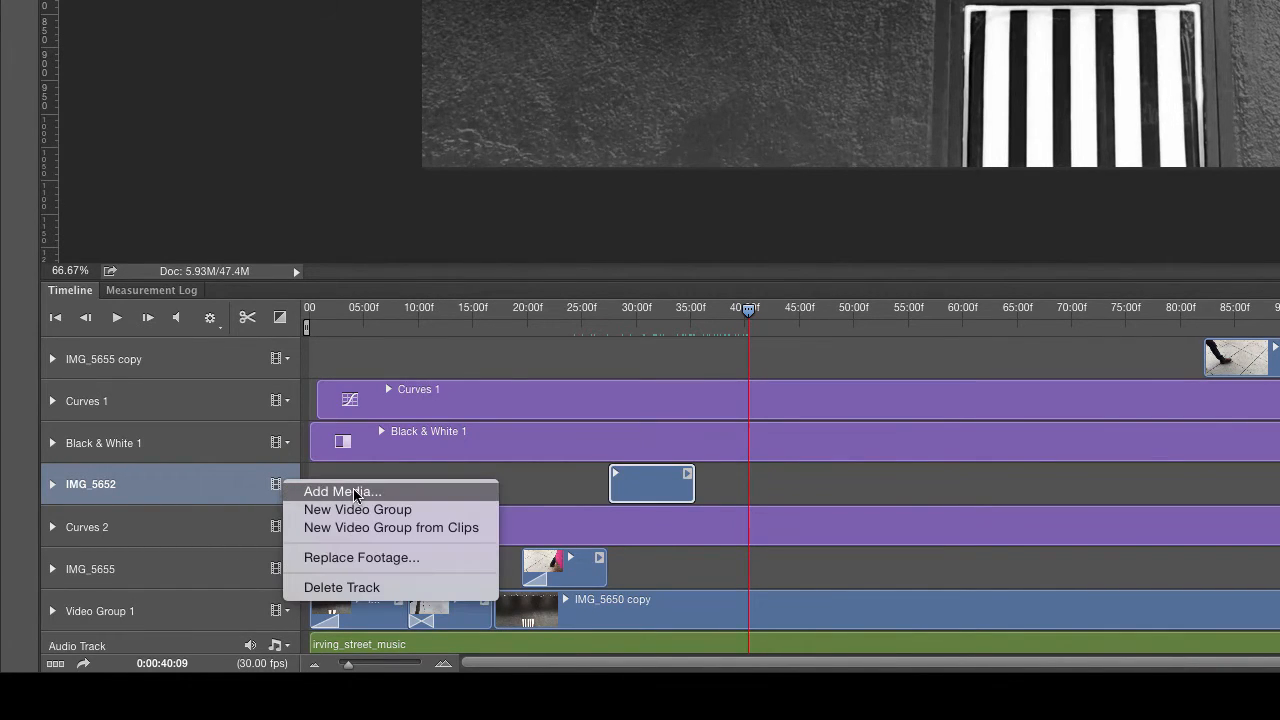
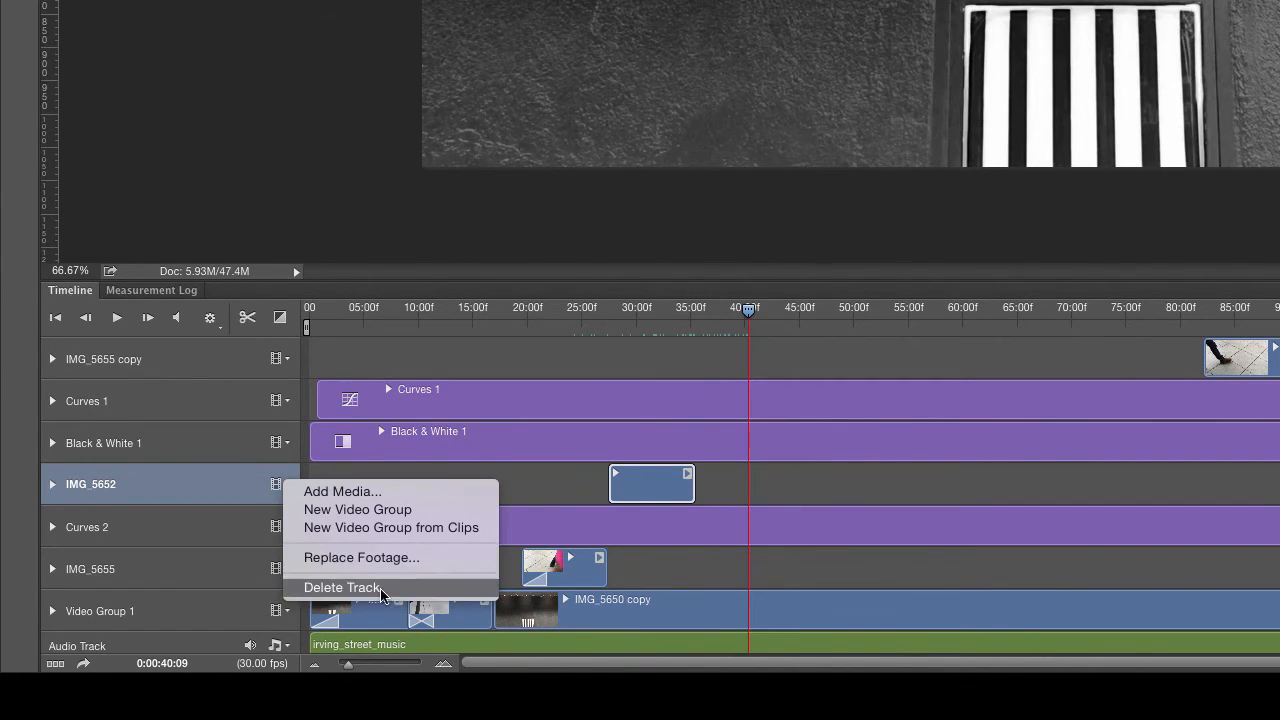
left_click(541, 484)
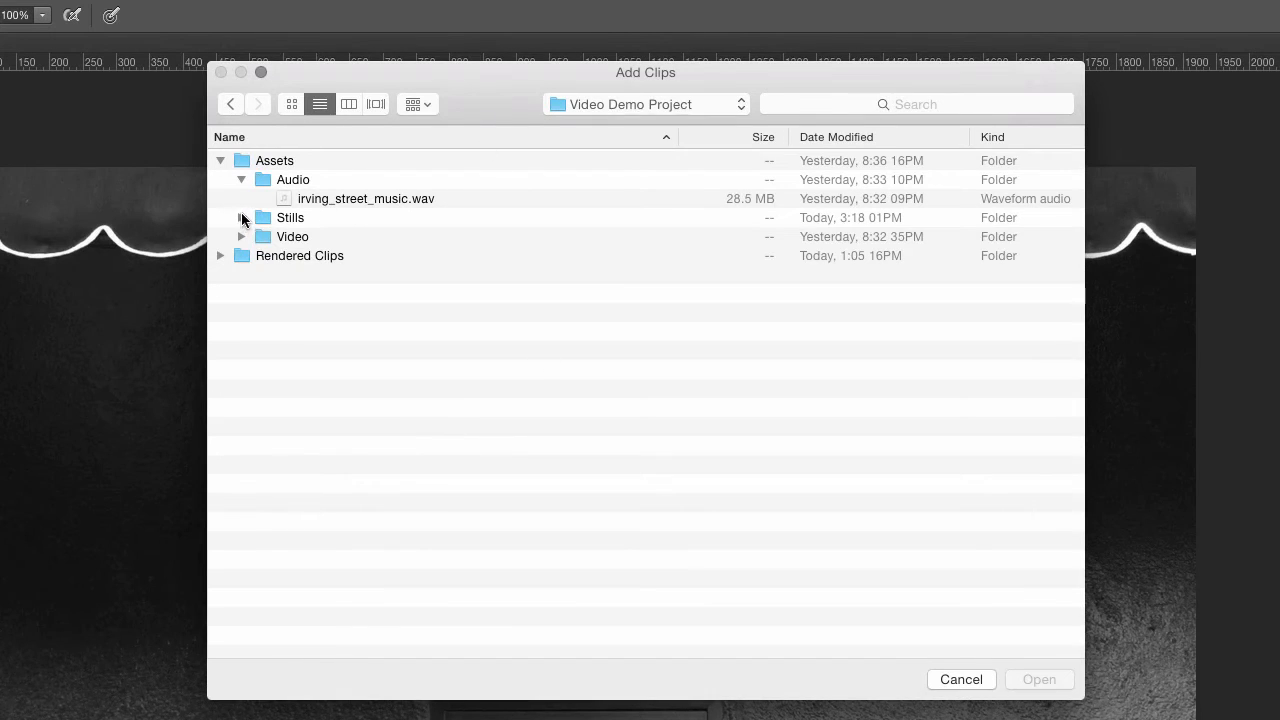
left_click(241, 217)
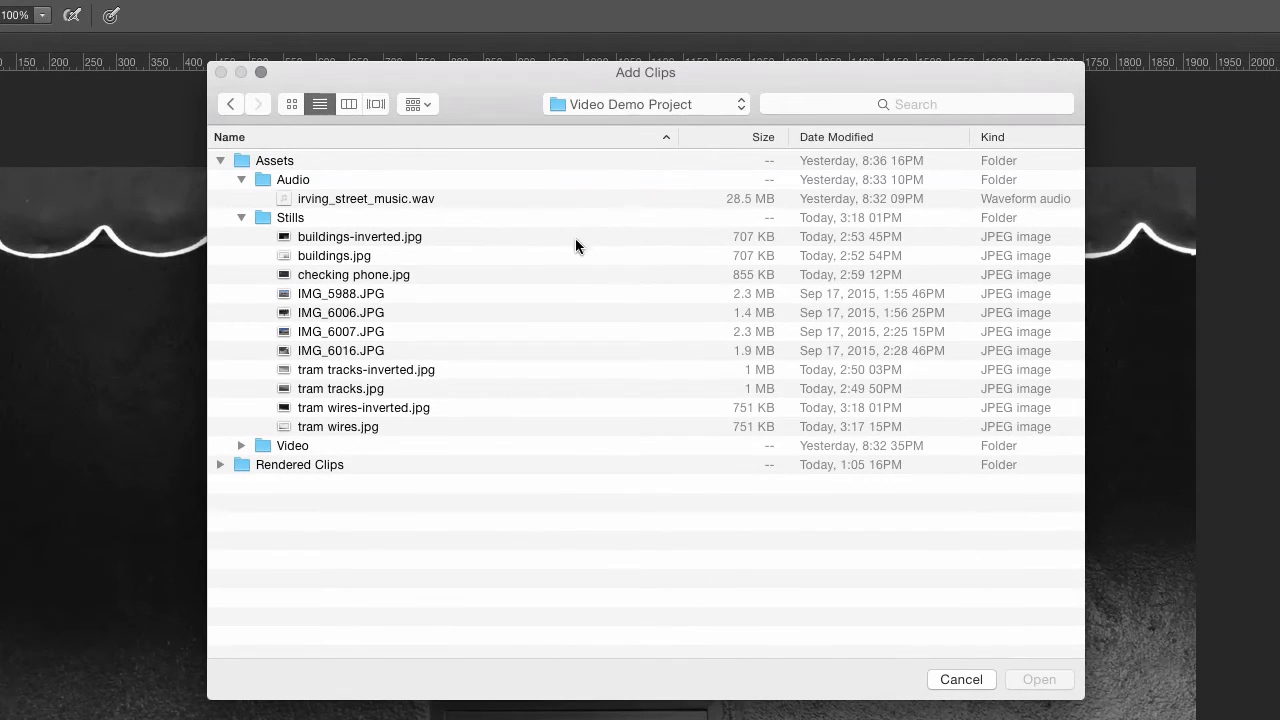
left_click(381, 279)
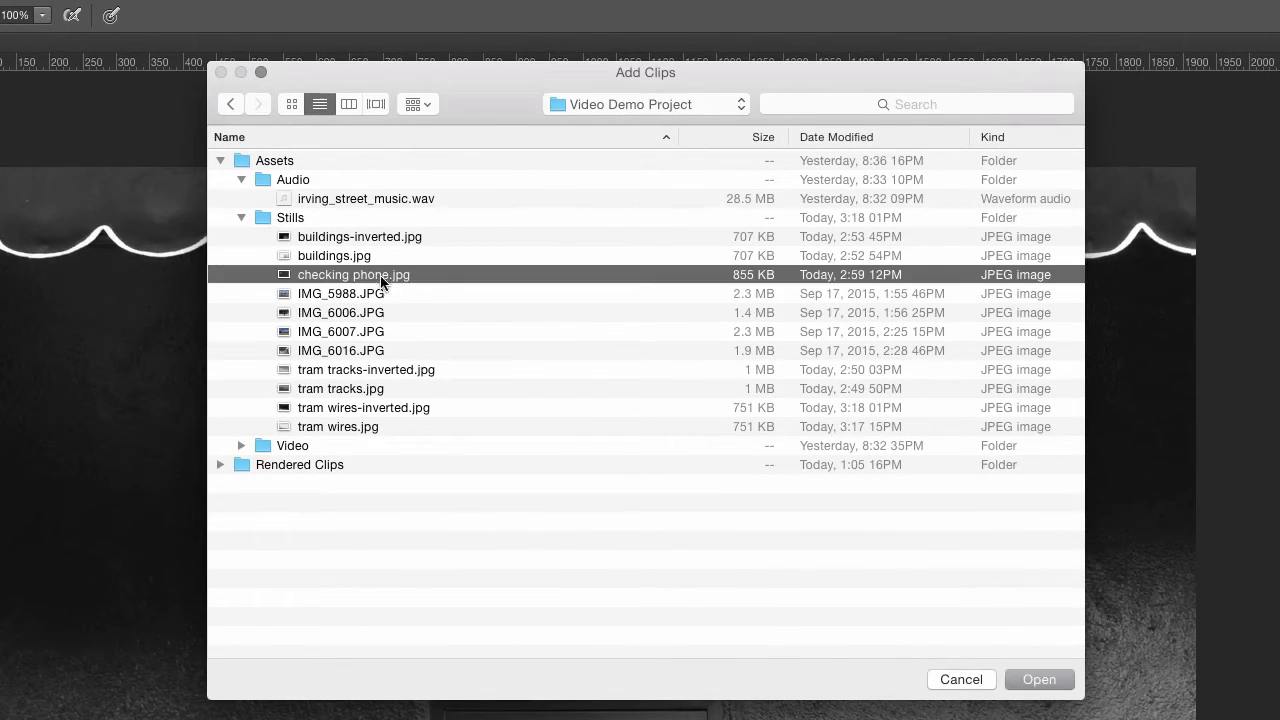
left_click(1037, 679)
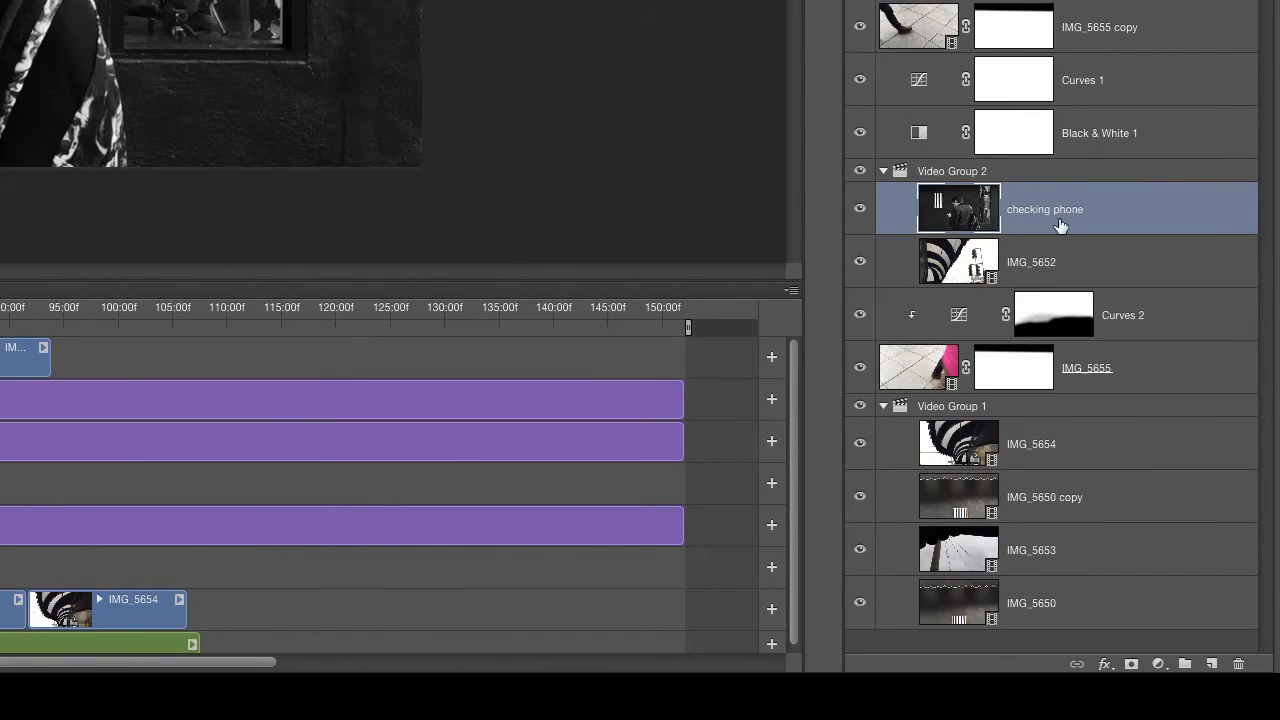
- Set the blend mode of the checking phone layer to Screen and check its opacity
left_click(884, 171)
left_click(884, 171)
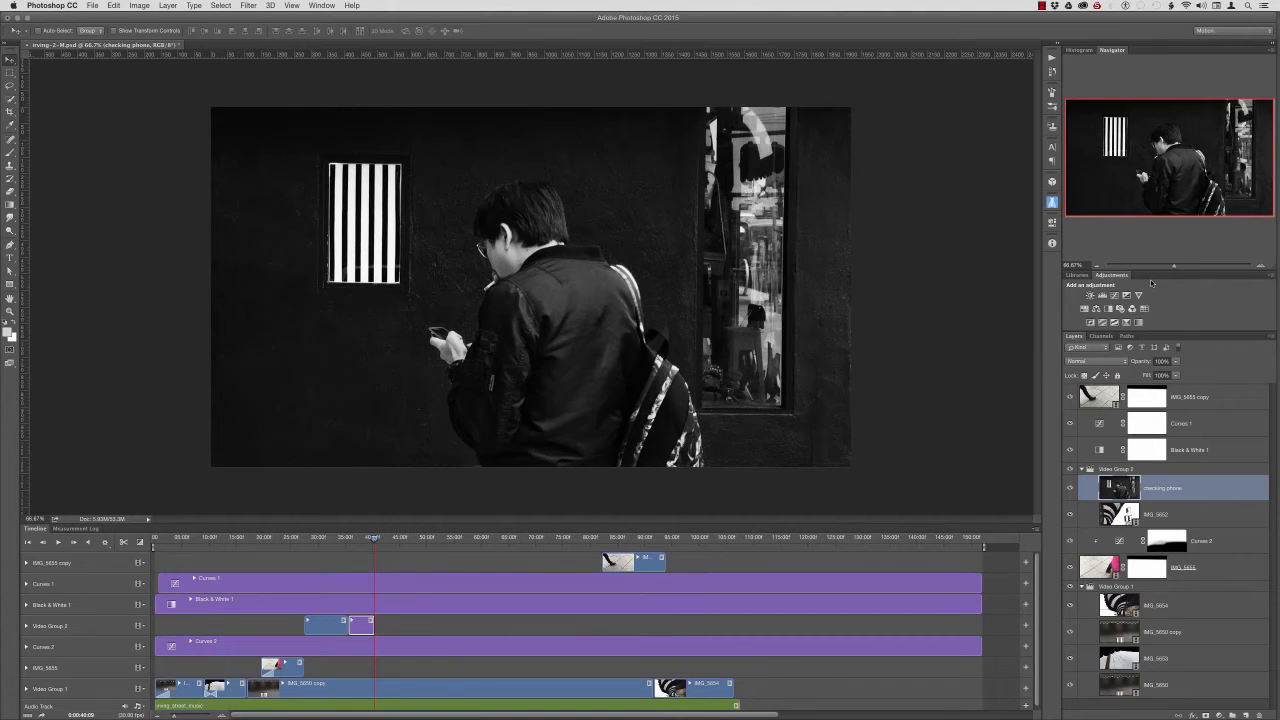
left_click(1095, 362)
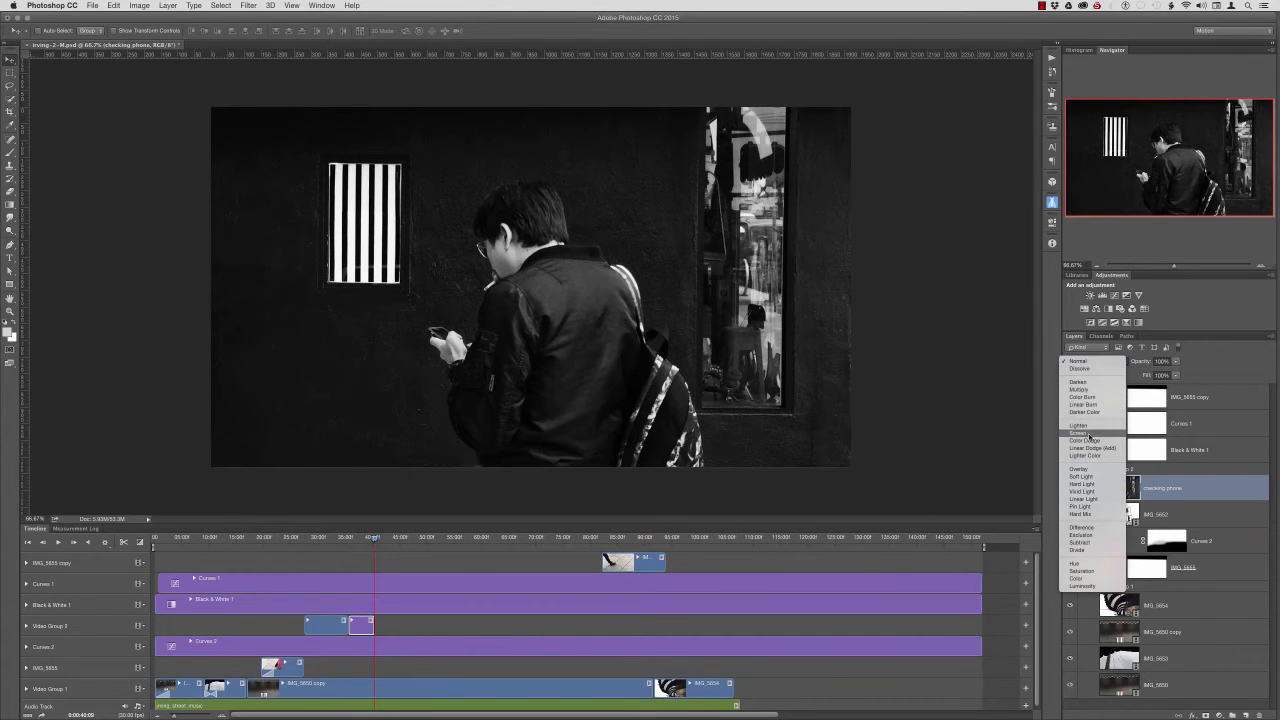
left_click(1089, 434)
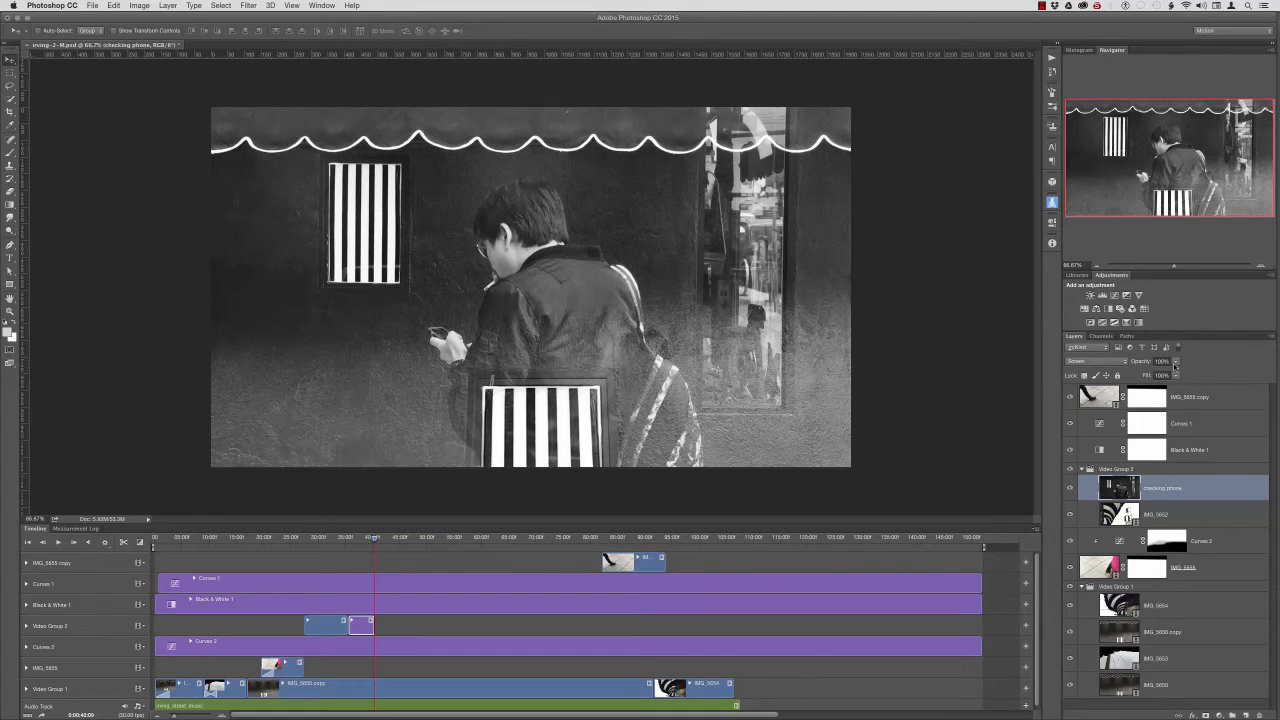
left_click(1175, 362)
left_click_drag(1151, 374, 1207, 370)
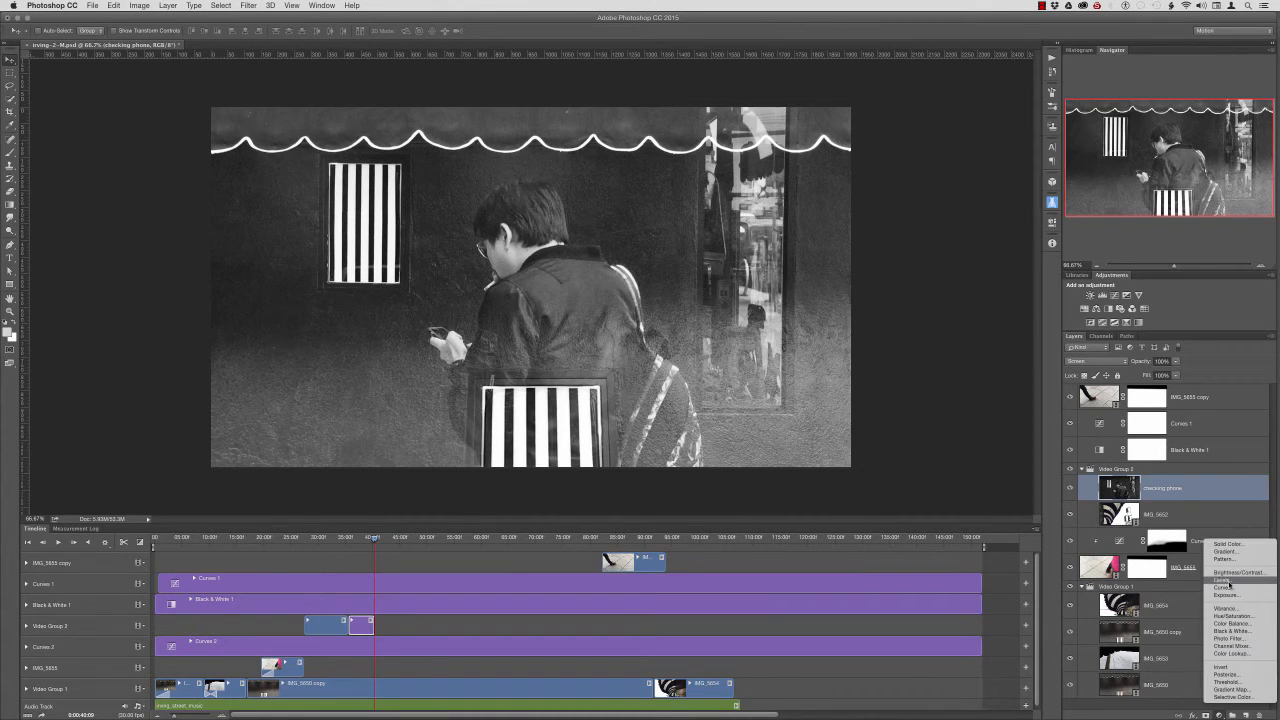
- Add a Curves adjustment clipped to the checking phone layer, raising the black point and shaping the curve for darker shadows and stronger contrast
left_click(1226, 587)
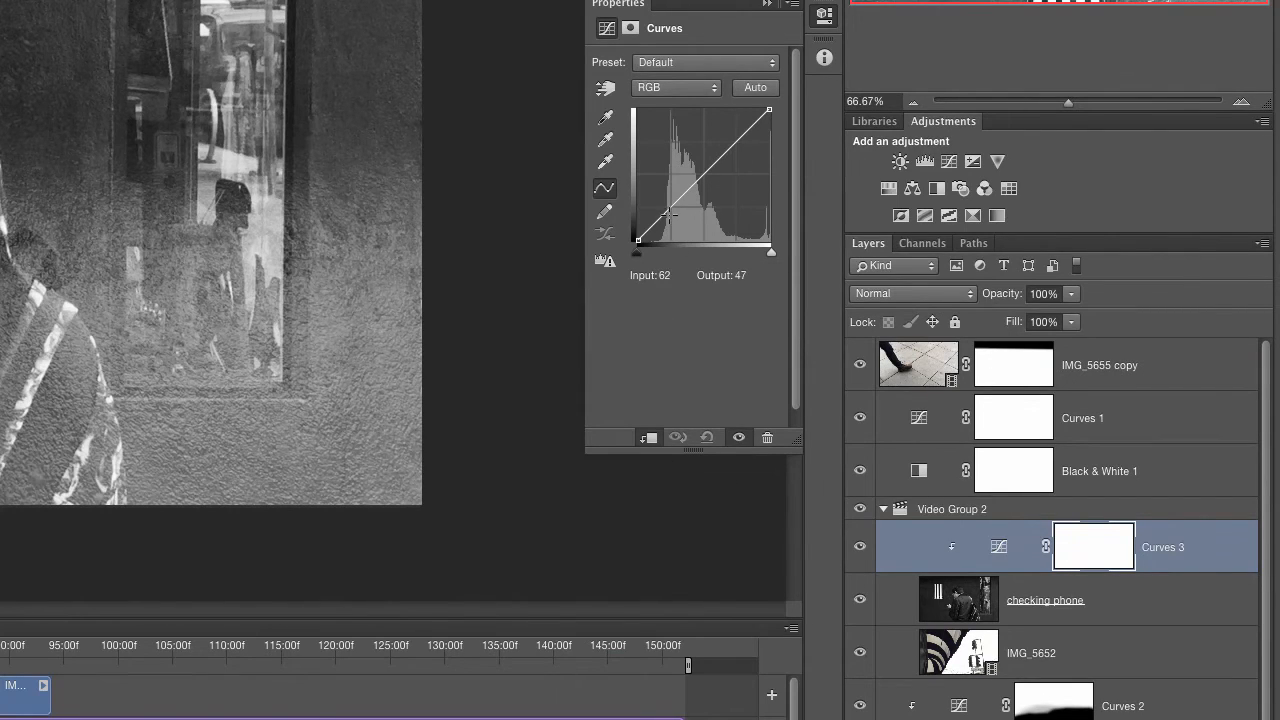
left_click_drag(669, 215, 681, 212)
left_click_drag(637, 253, 653, 258)
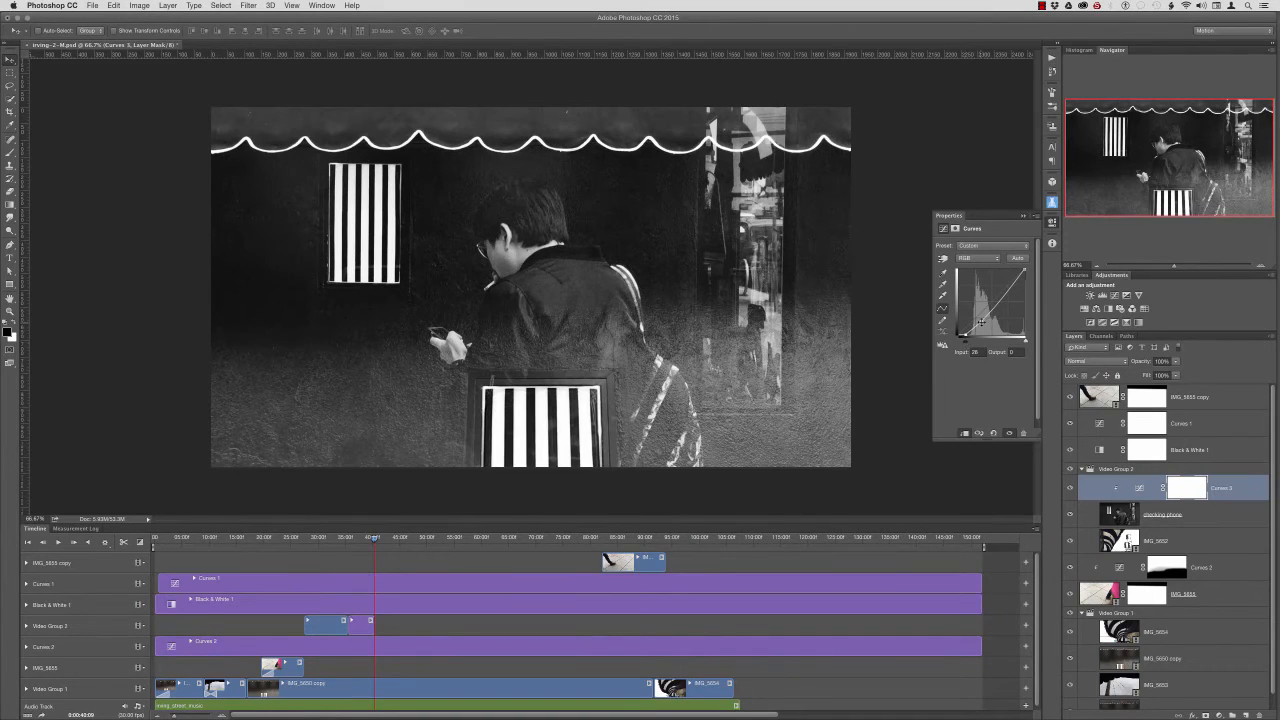
left_click_drag(981, 321, 988, 310)
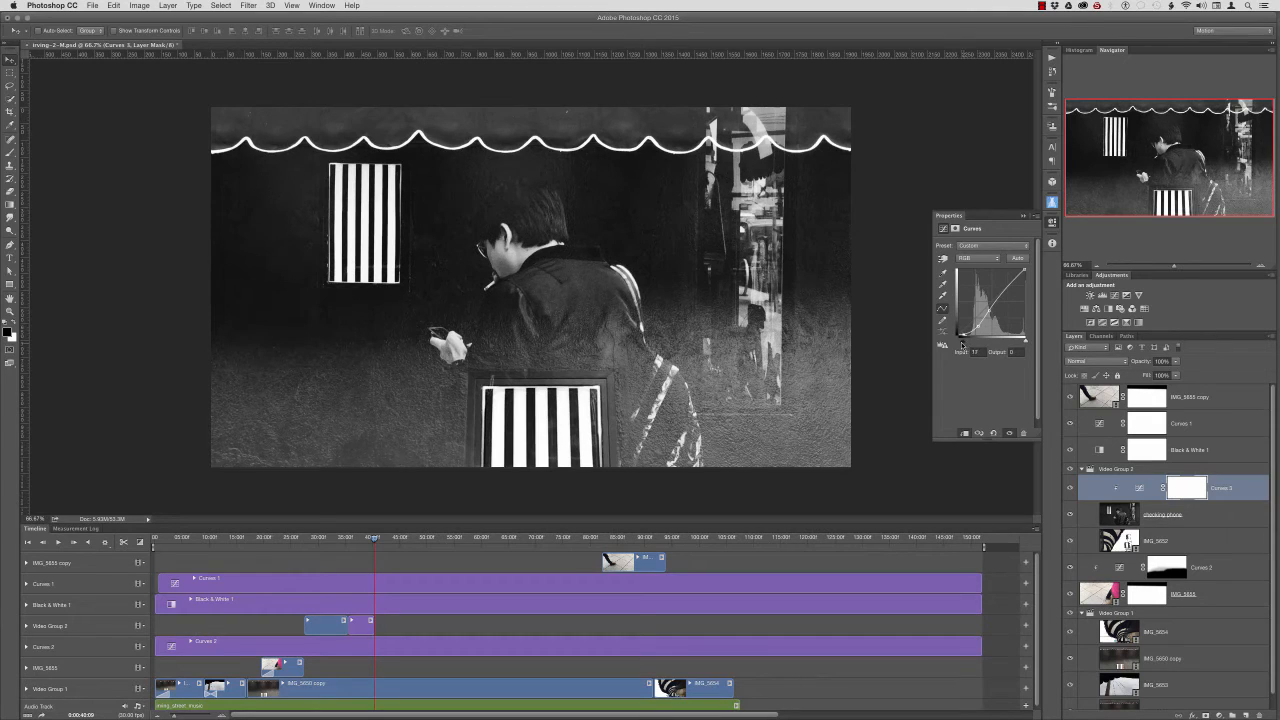
left_click(1022, 217)
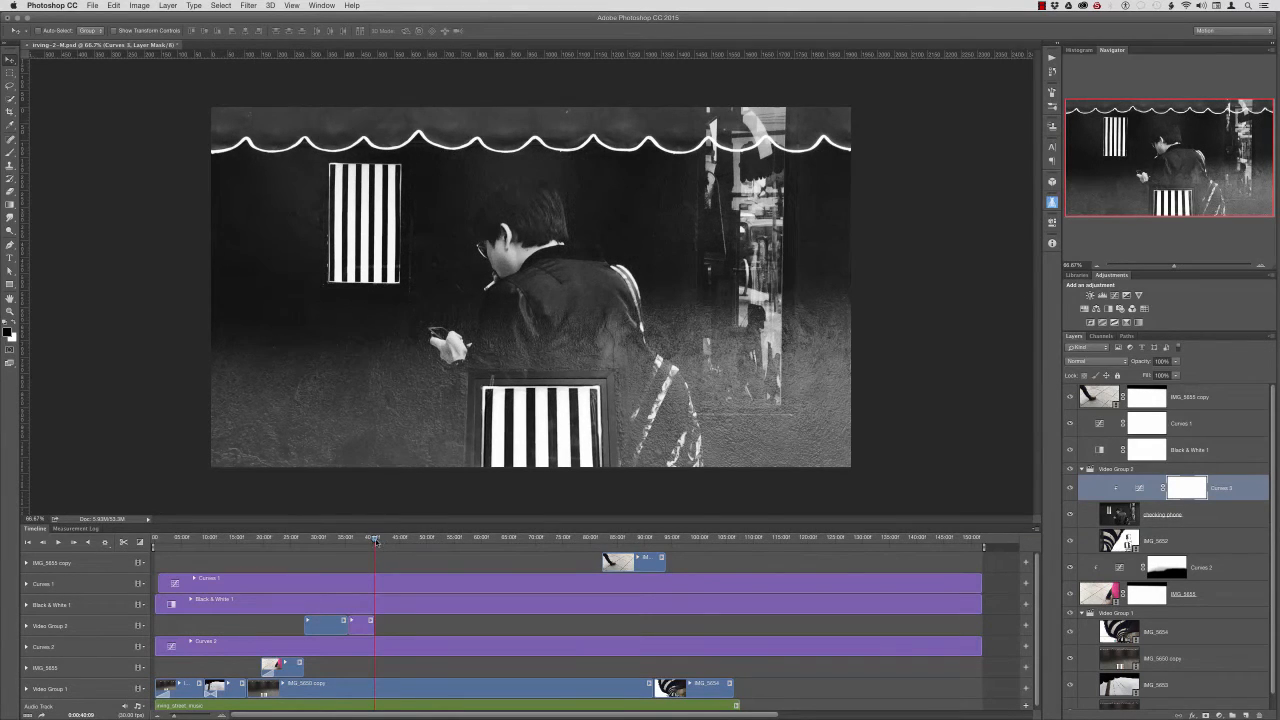
- Play back the checking phone section and extend the end of that still to about 41 seconds
left_click_drag(375, 541, 355, 557)
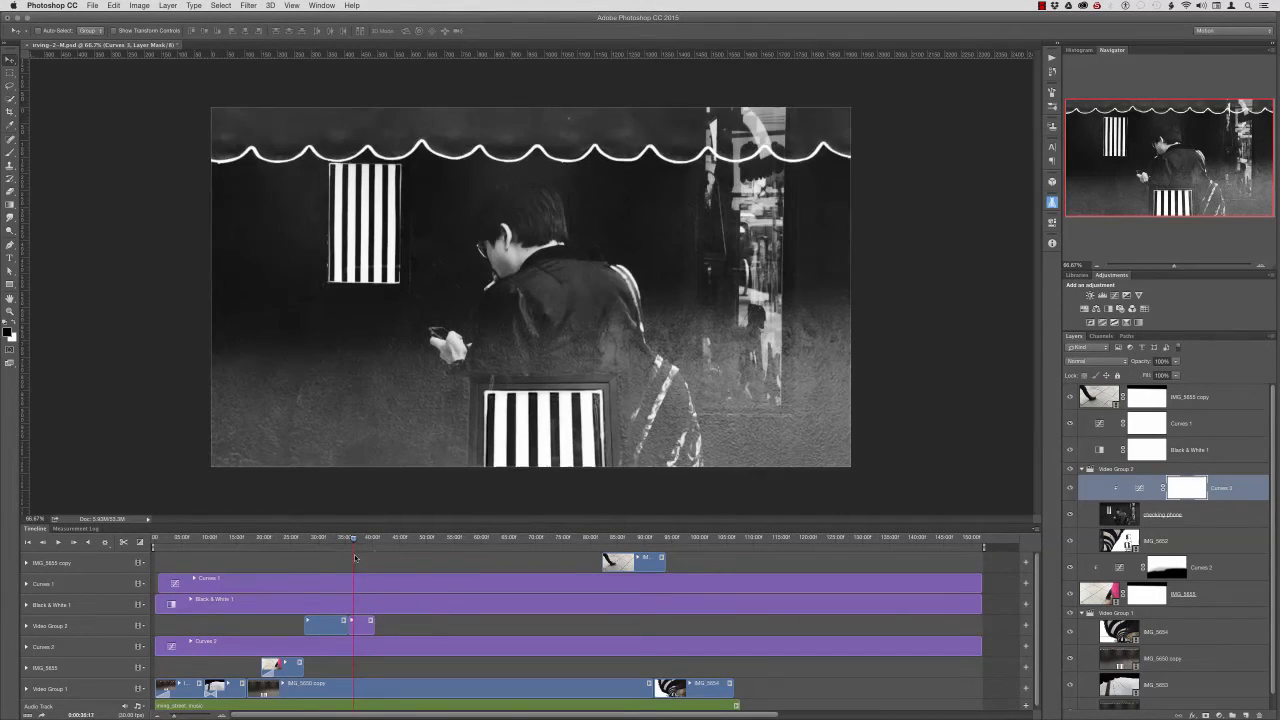
key("space")
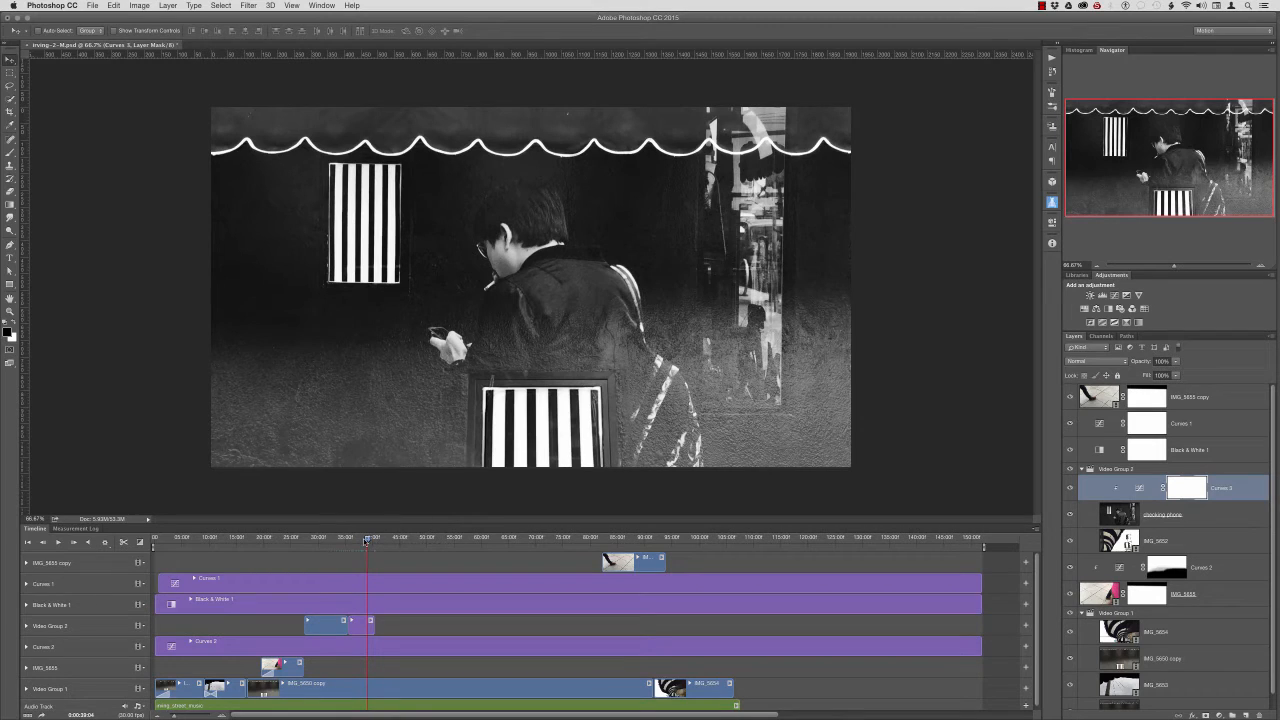
mouse_move(366, 540)
left_mouse_down()
mouse_move(386, 553)
mouse_move(345, 553)
mouse_move(362, 550)
left_mouse_up()
left_click(360, 624)
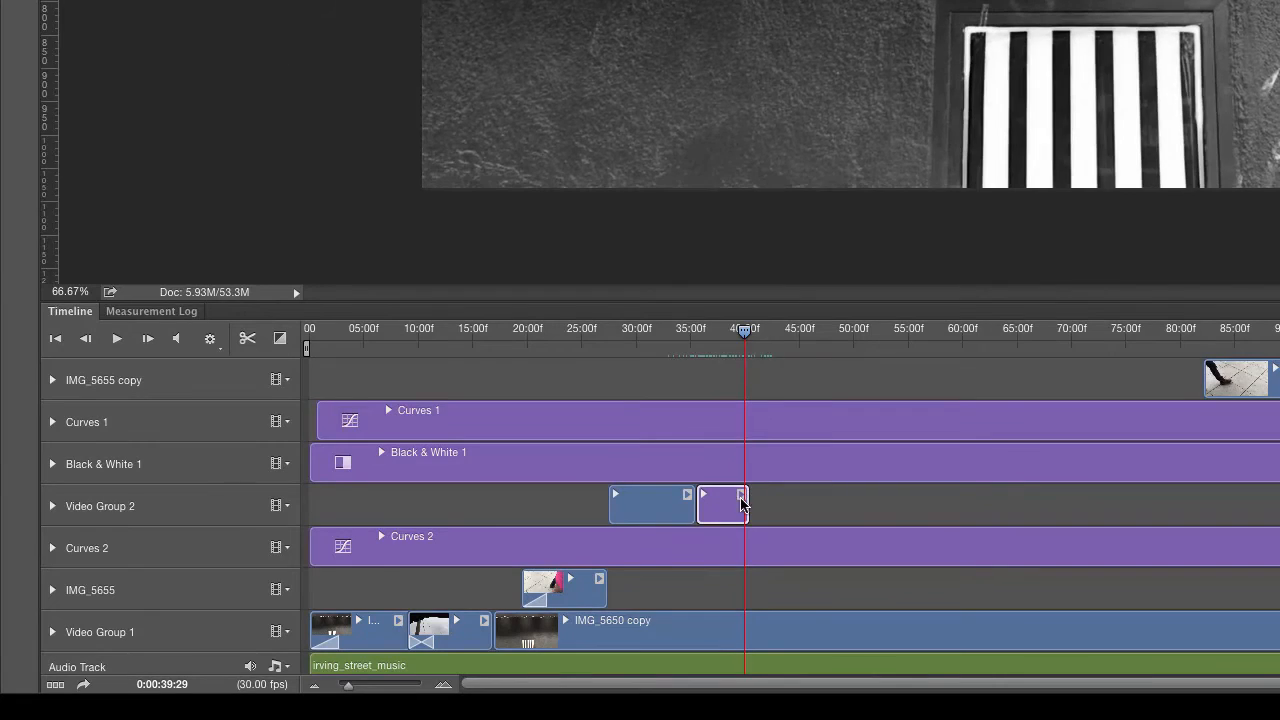
mouse_move(742, 503)
left_mouse_down()
mouse_move(771, 505)
mouse_move(757, 506)
left_mouse_up()
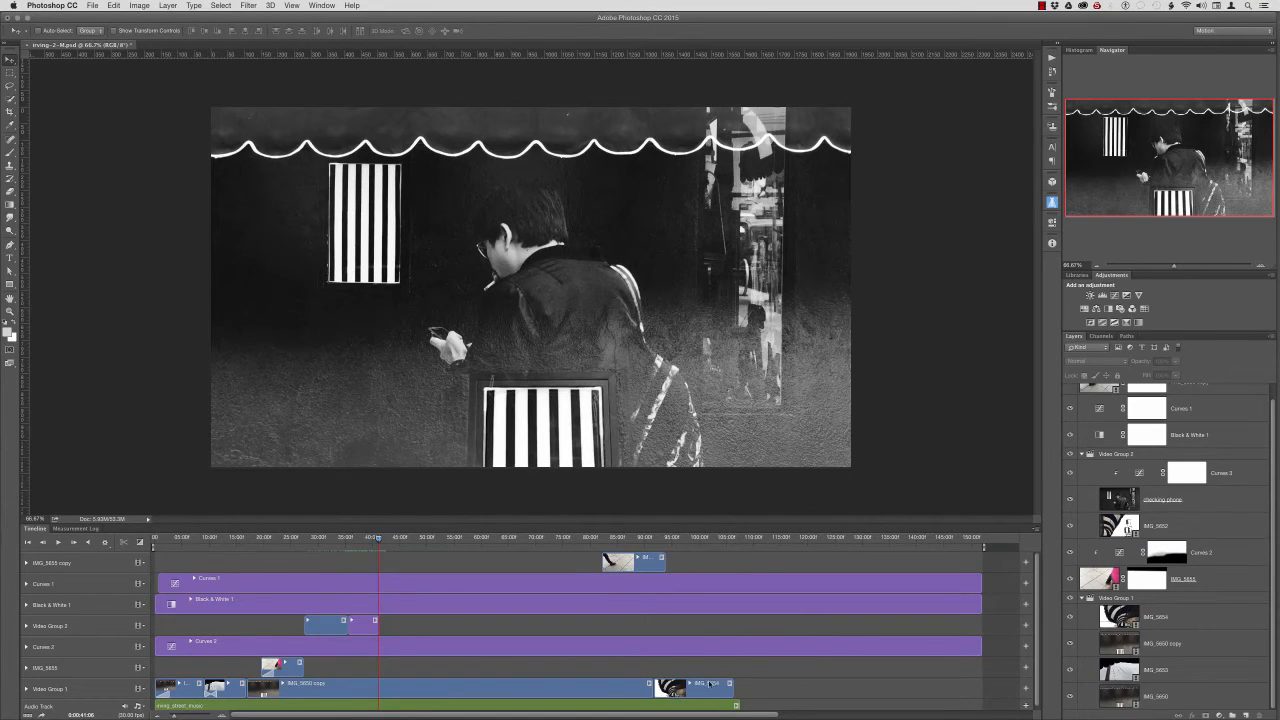
- Move the IMG_5654 clip from Video Group 1 into Video Group 2, directly after the checking phone still
left_click(683, 539)
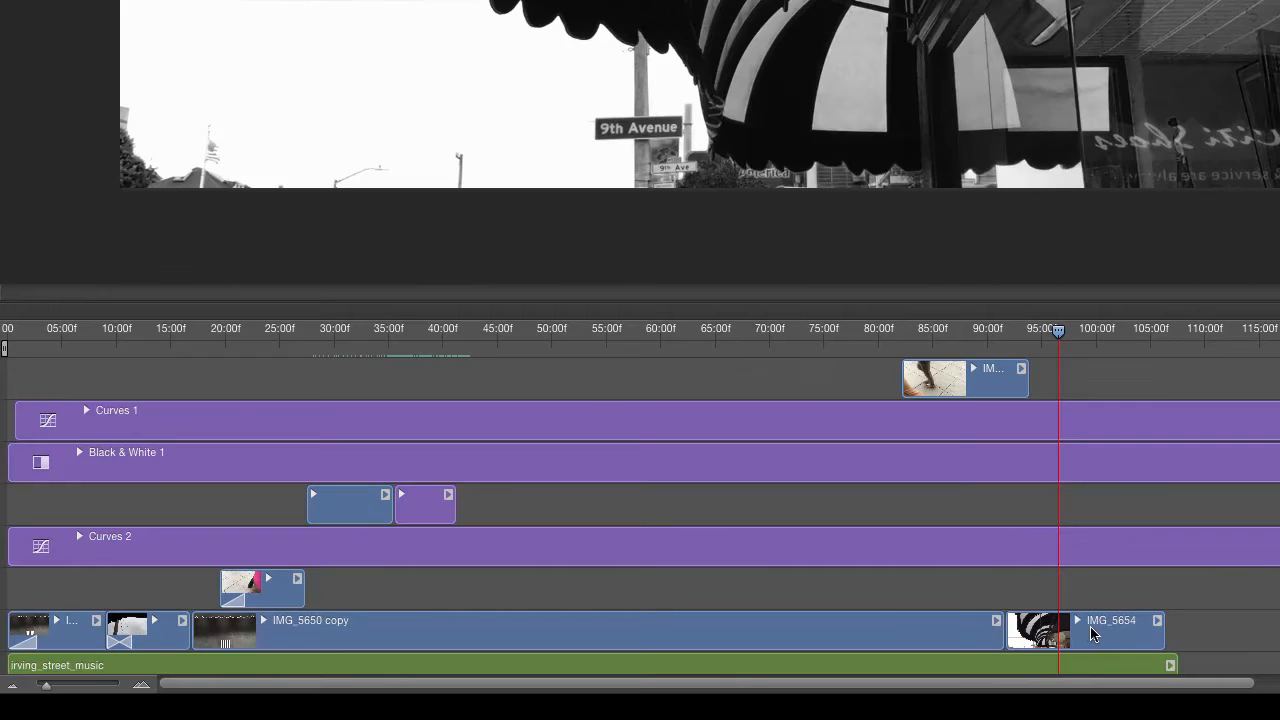
left_click_drag(696, 686, 555, 627)
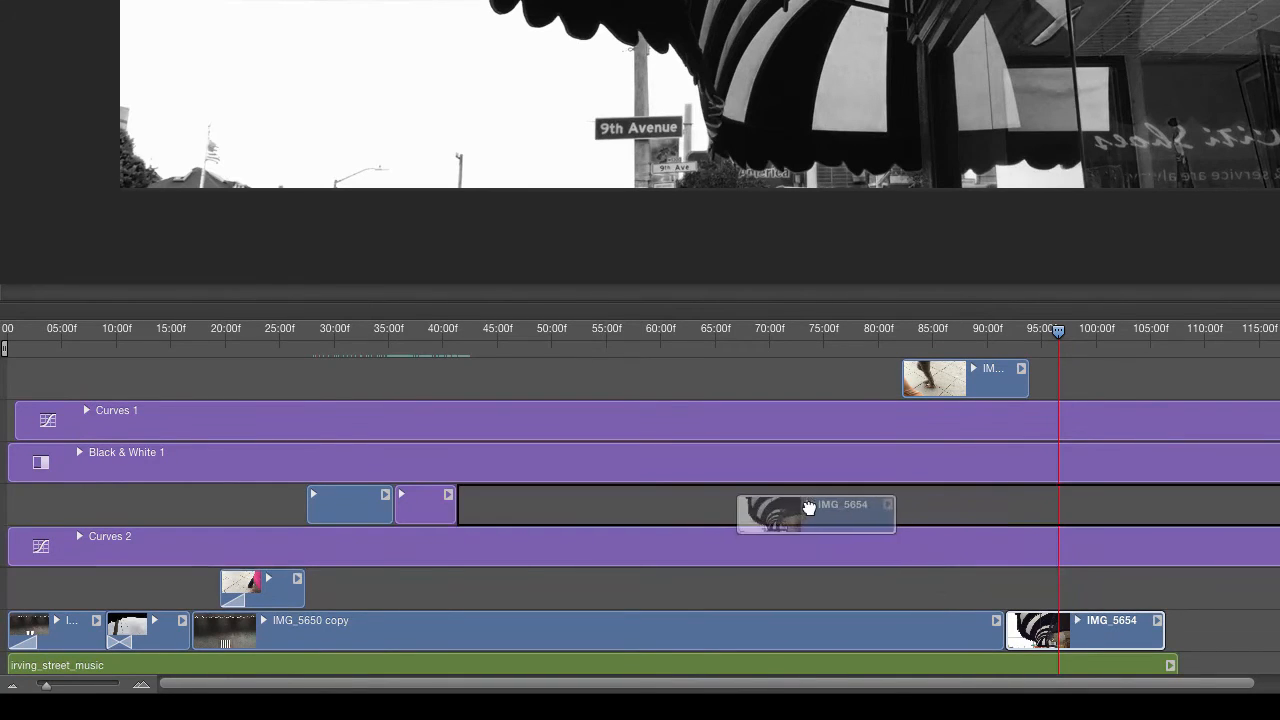
left_click_drag(809, 508, 643, 514)
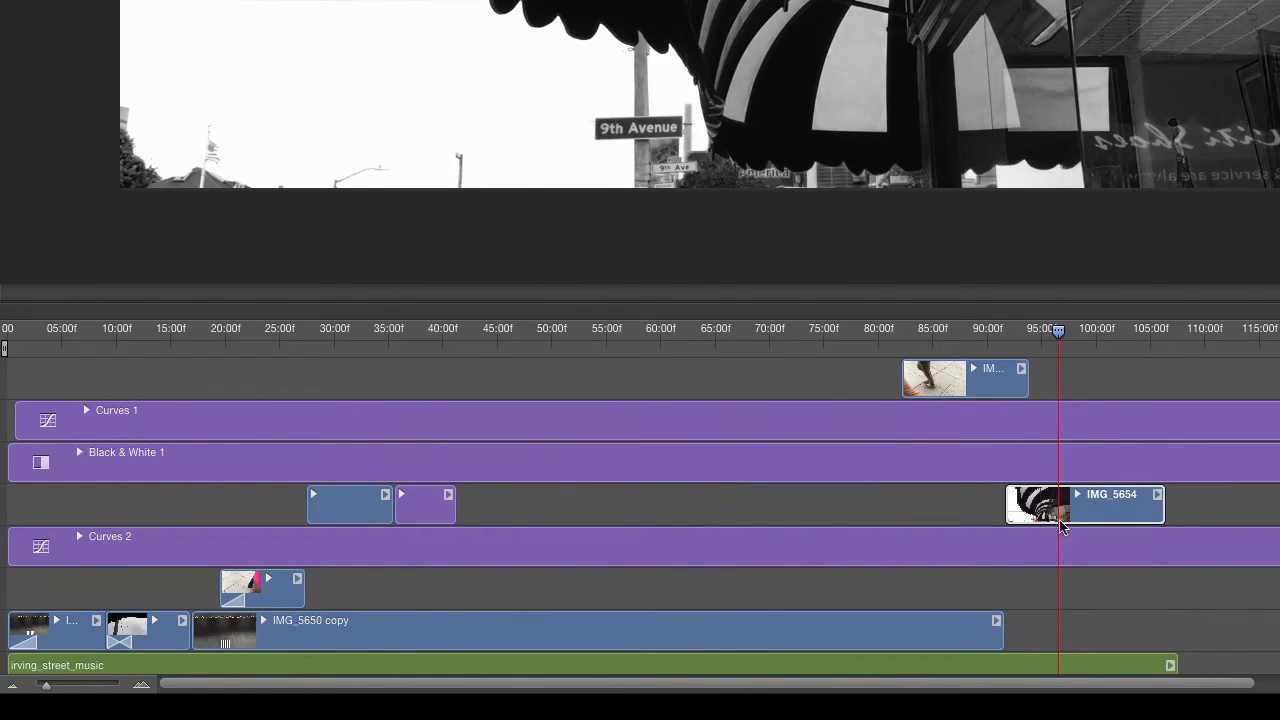
left_click_drag(1082, 499, 541, 500)
- Review the moved IMG_5654 clip and trim its end to about 48 seconds
left_click(372, 337)
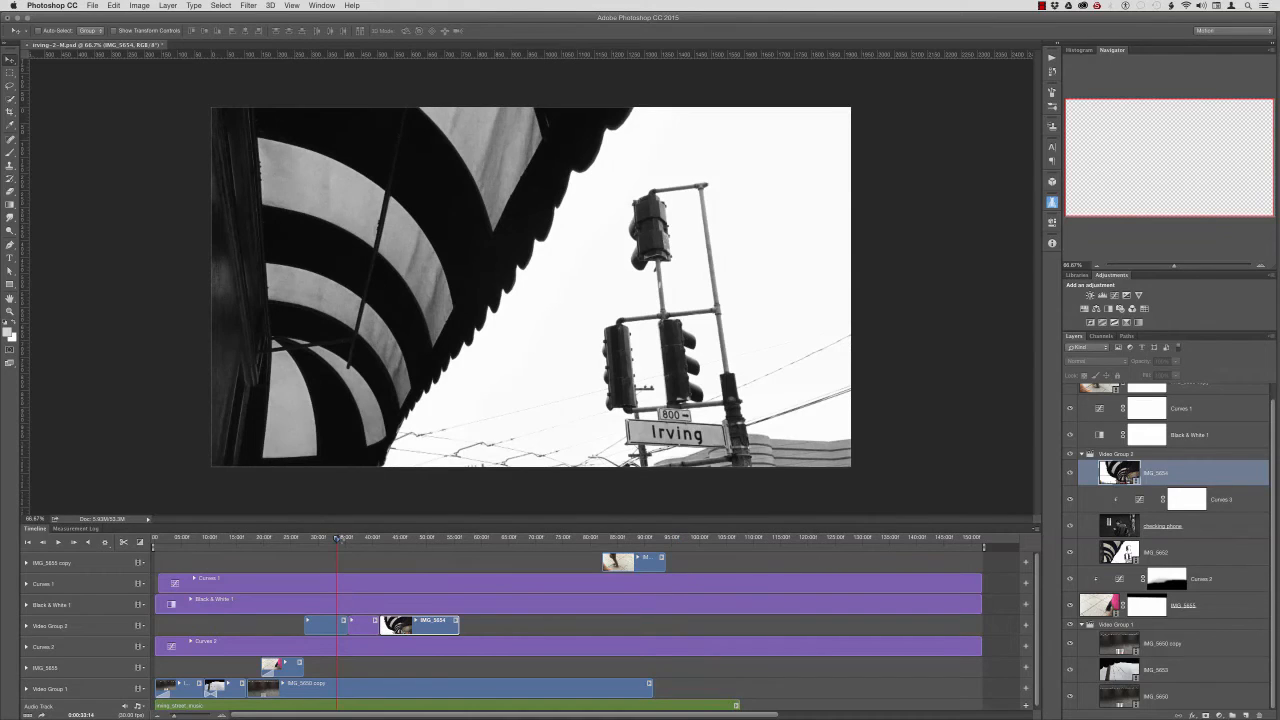
left_click_drag(340, 538, 423, 566)
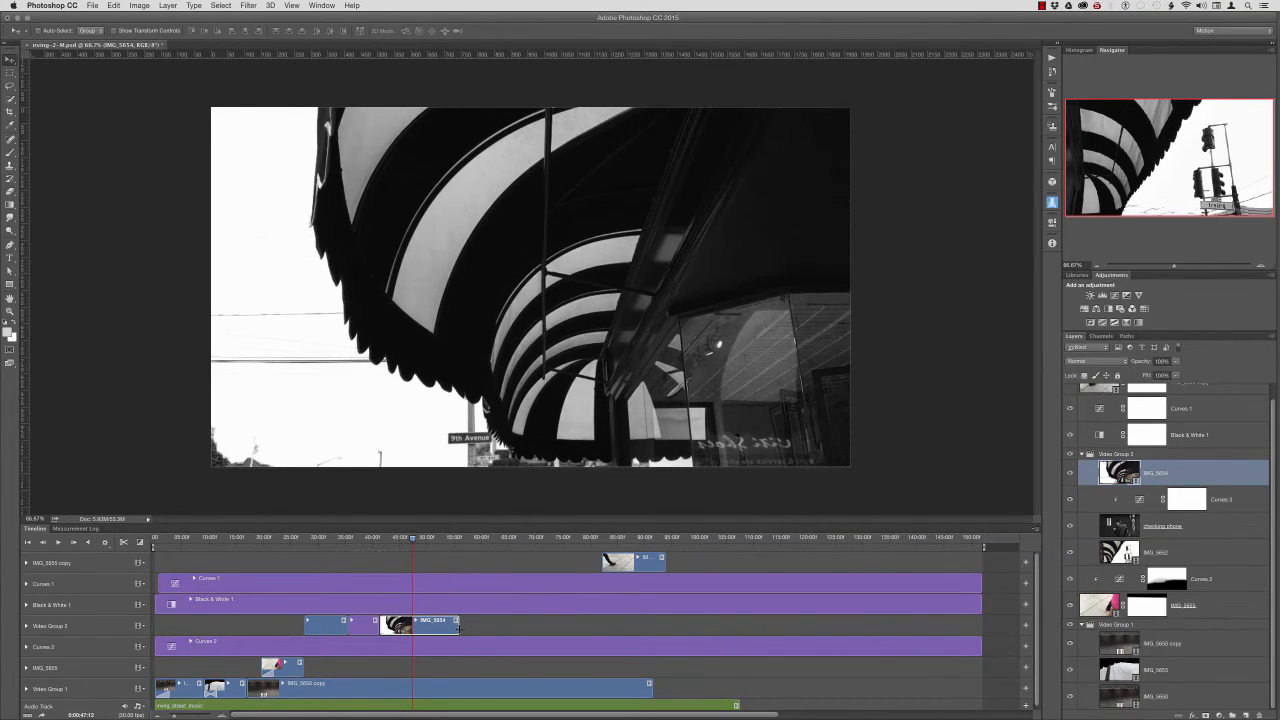
left_click_drag(458, 622, 422, 622)
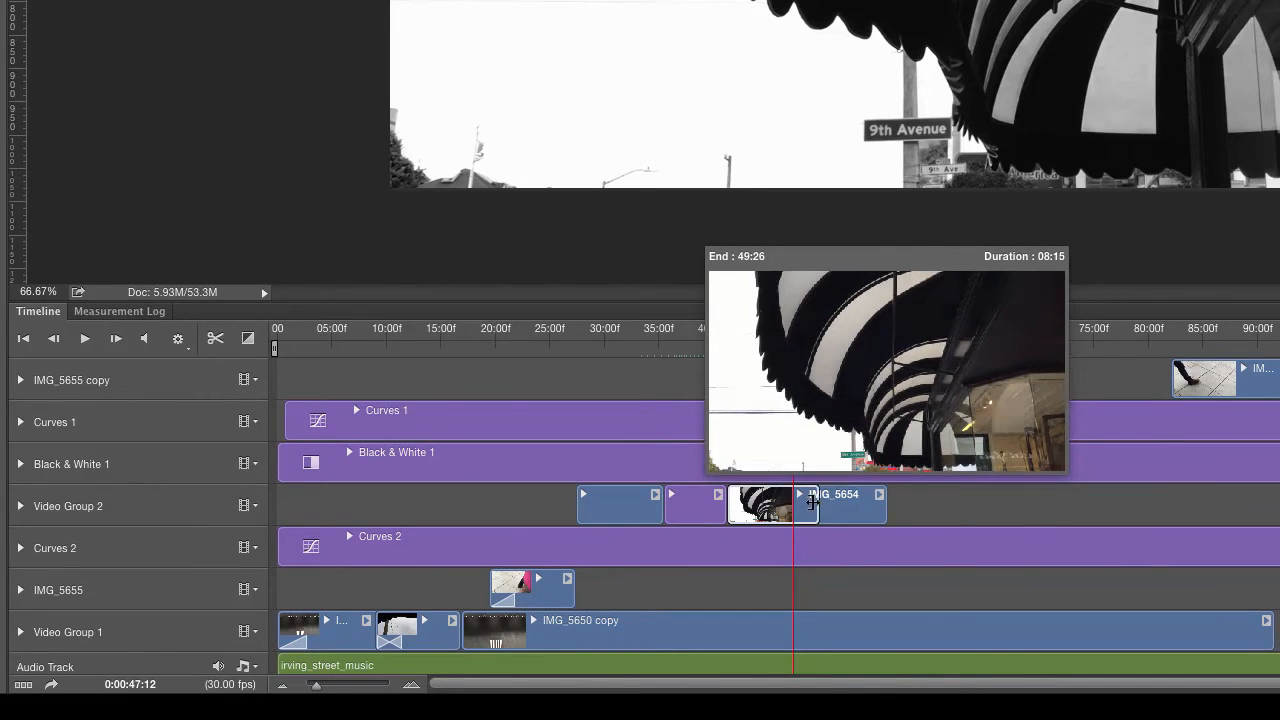
left_click_drag(812, 500, 801, 500)
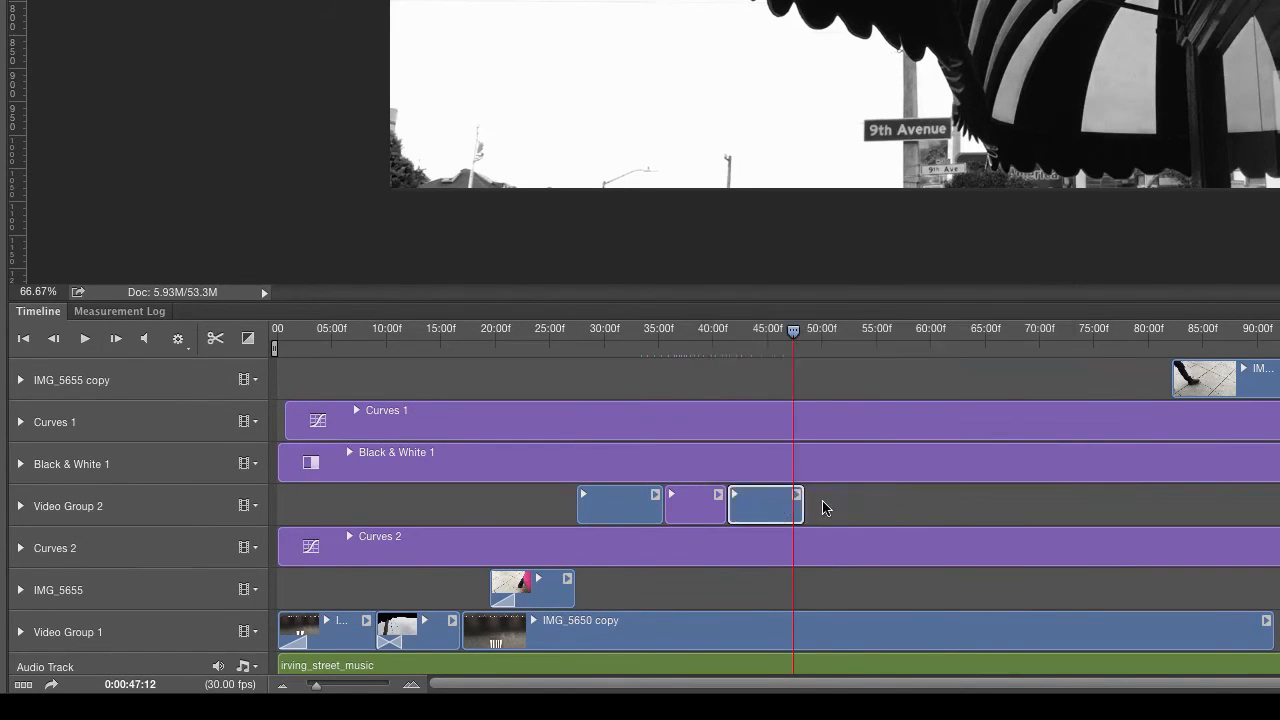
- Add the still buildings-inverted.jpg from the Stills folder to the end of Video Group 2
left_click_drag(794, 334, 831, 348)
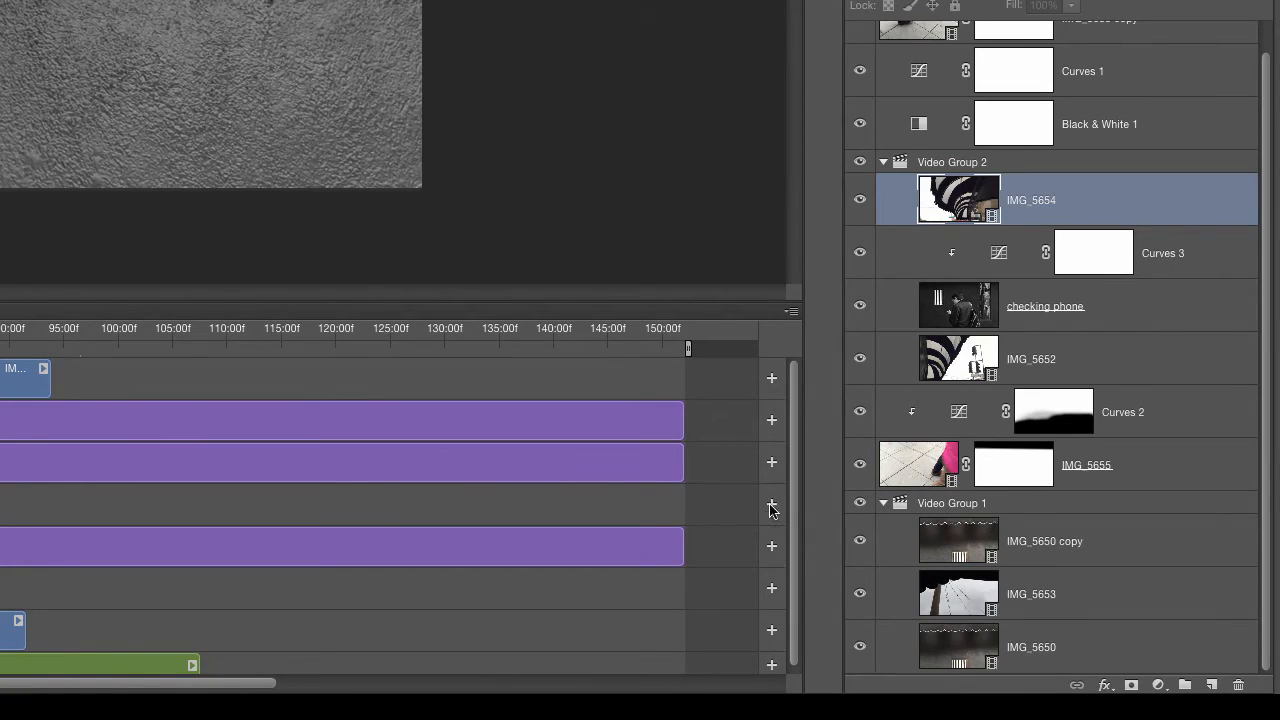
left_click(771, 509)
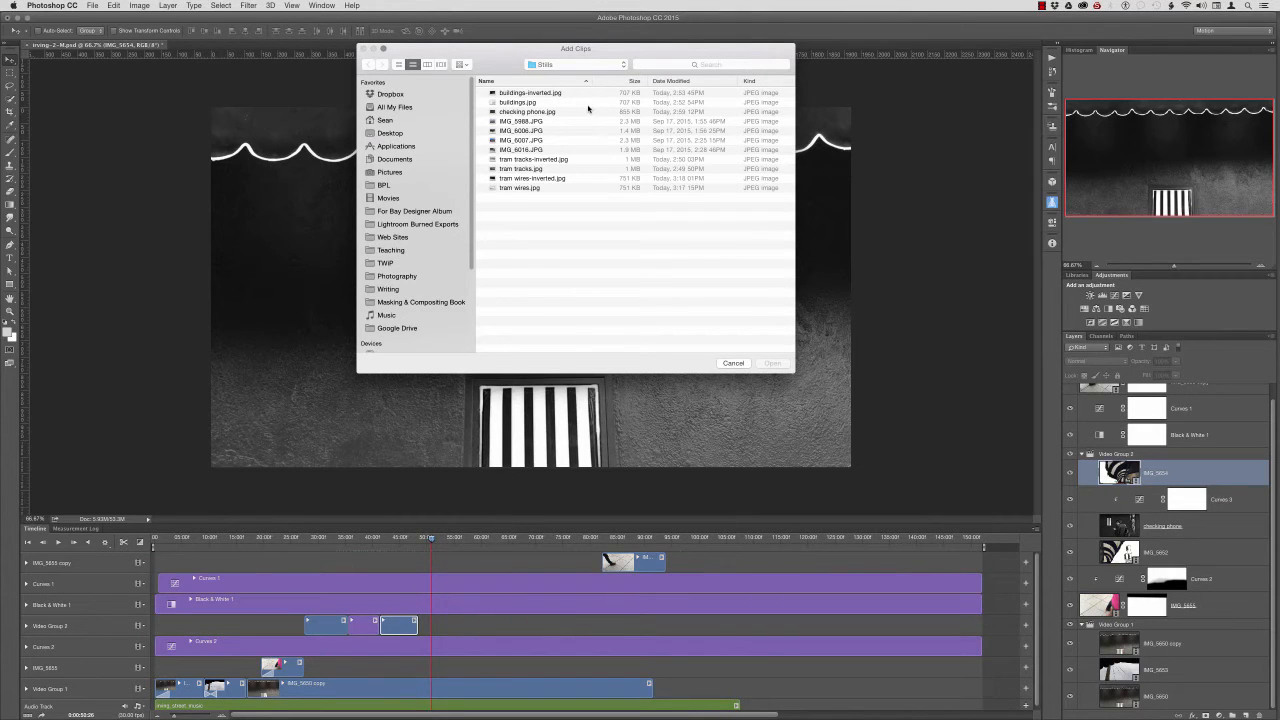
left_click(541, 94)
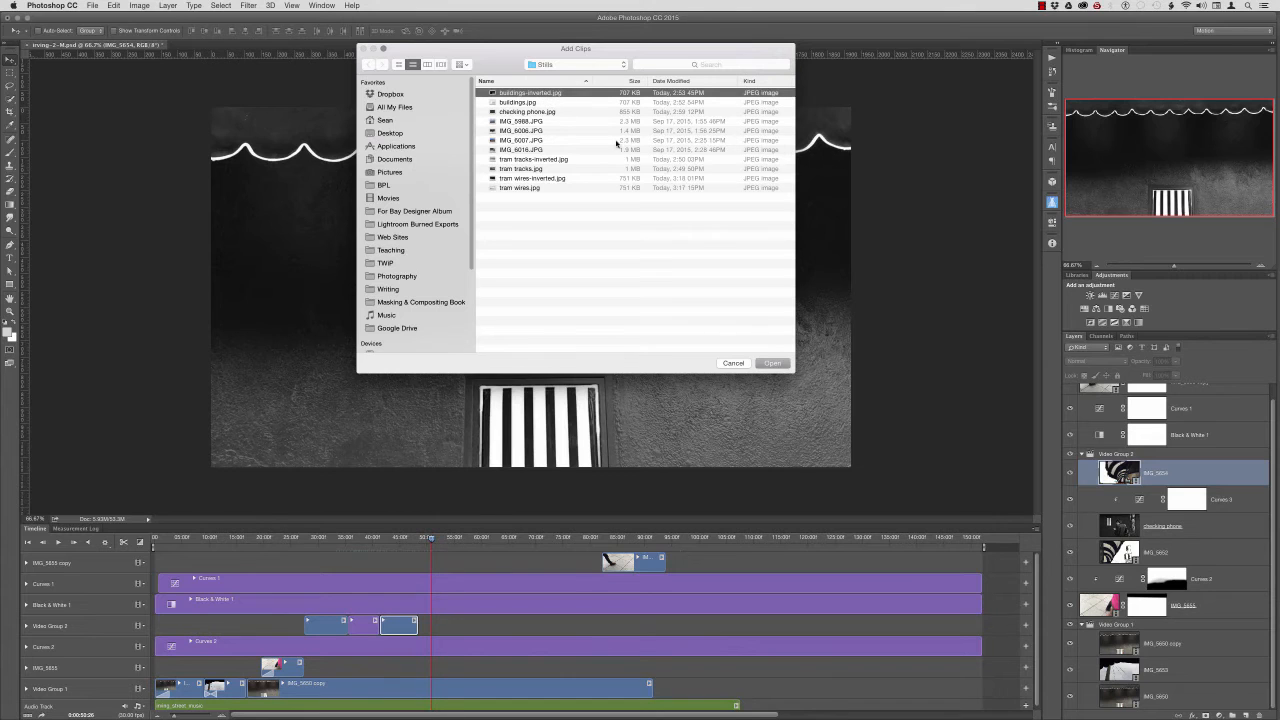
left_click(776, 363)
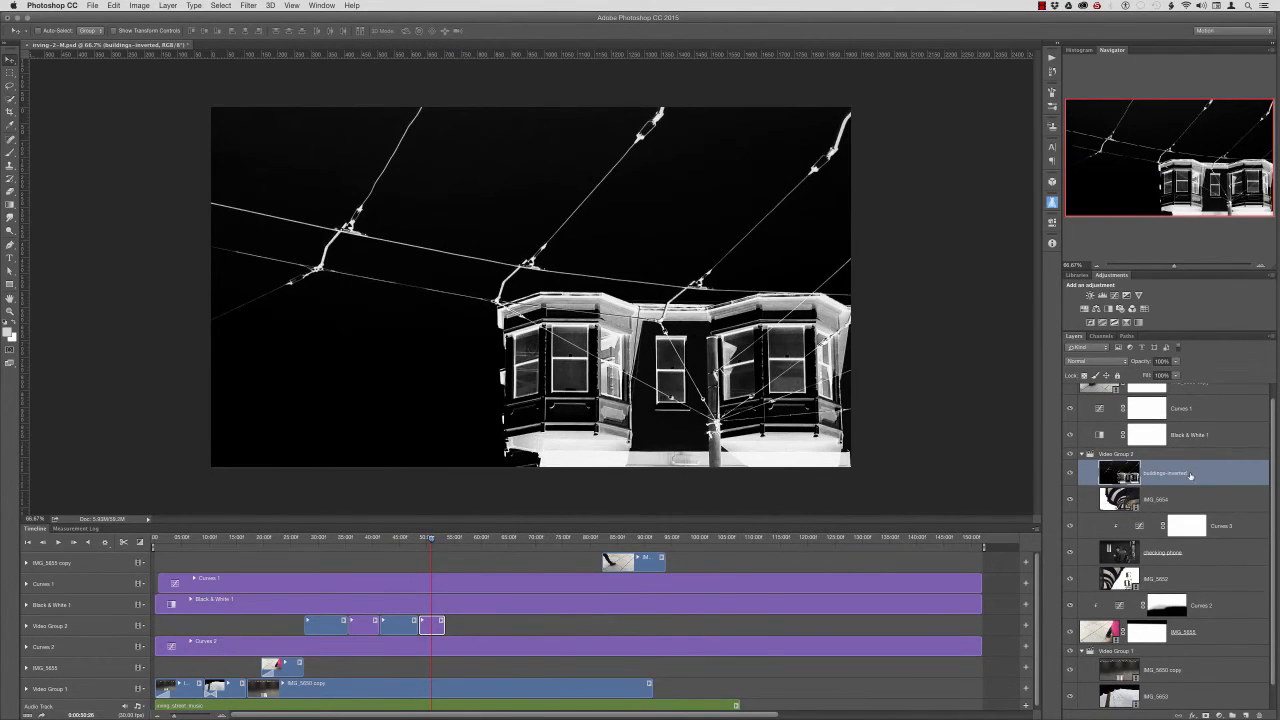
- Set the buildings-inverted layer to Screen blending and shift its image slightly left and down in the frame
left_click(1105, 362)
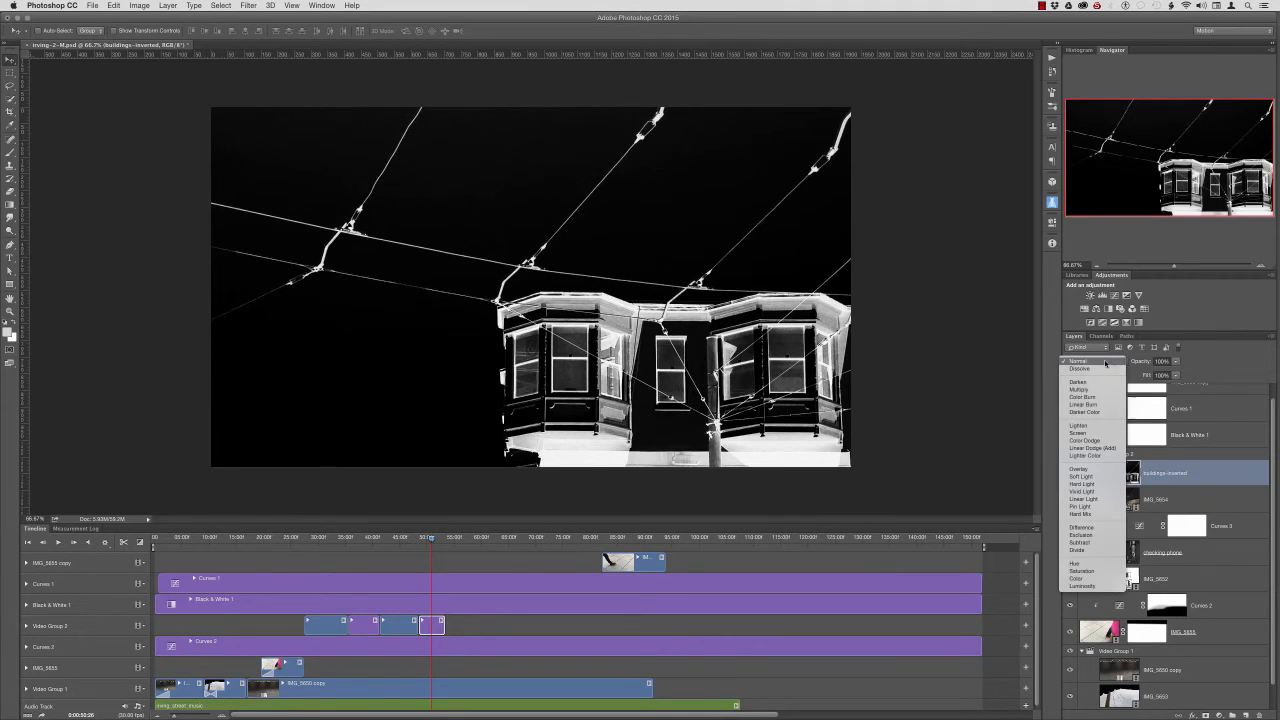
left_click(1091, 433)
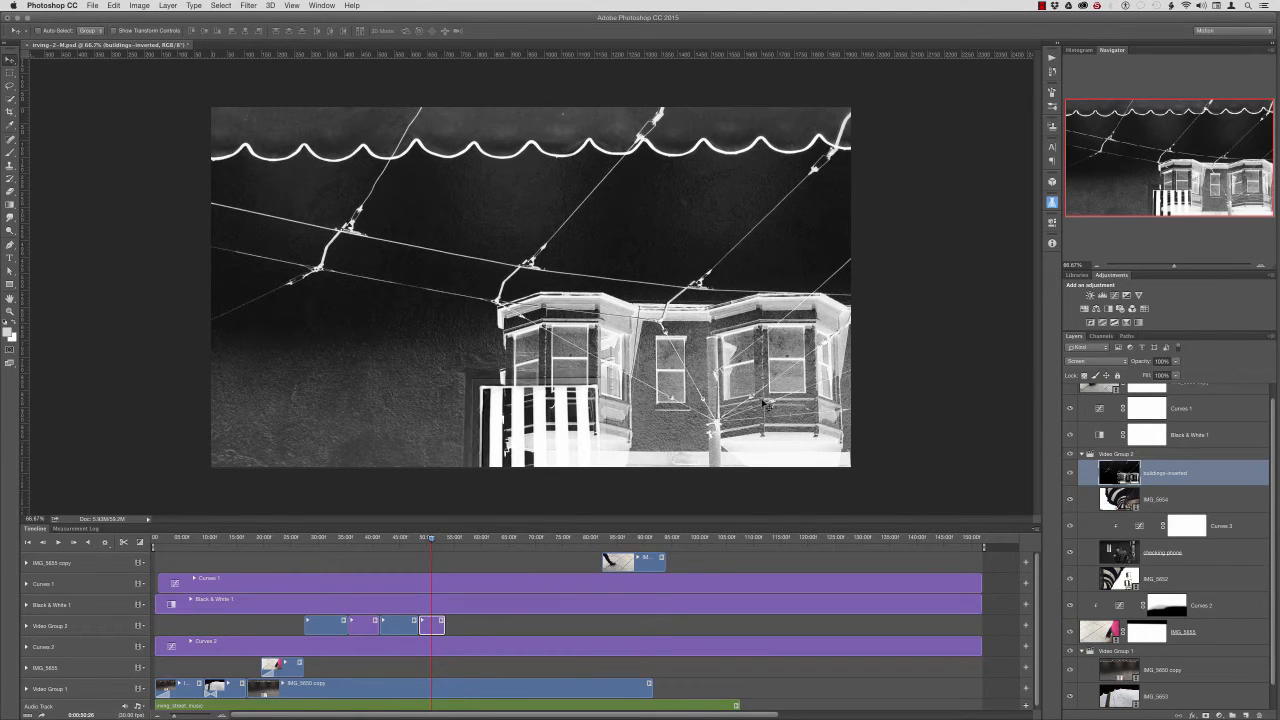
left_click_drag(773, 388, 747, 388)
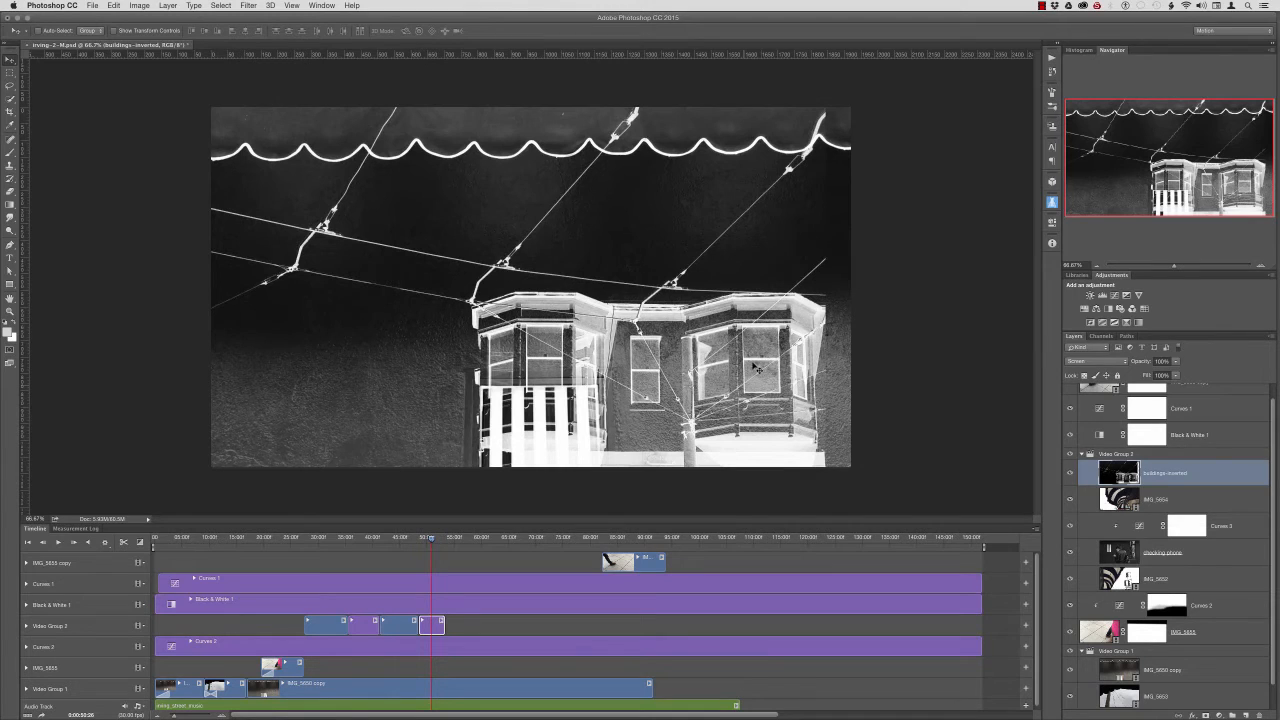
left_click_drag(663, 394, 658, 435)
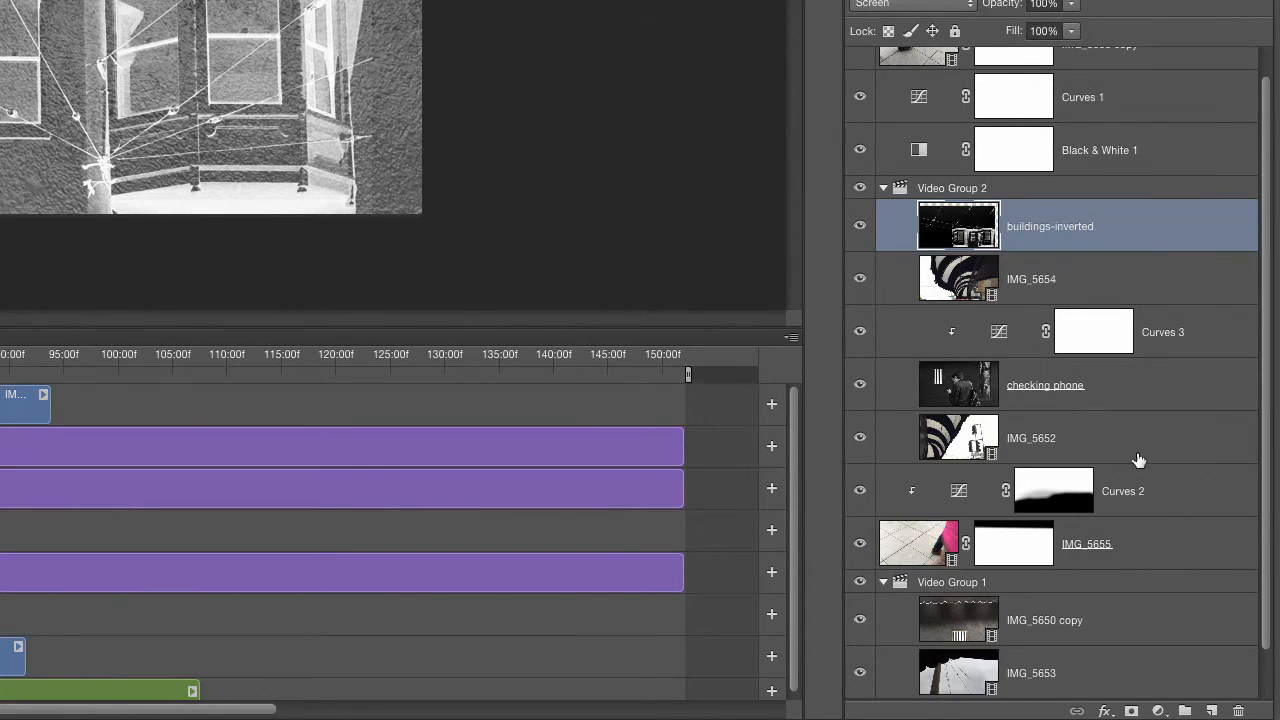
- Copy the layer mask from IMG_5655 onto the buildings-inverted layer, and scrub past the still to review it
scroll(1268, 414, "down", 2)
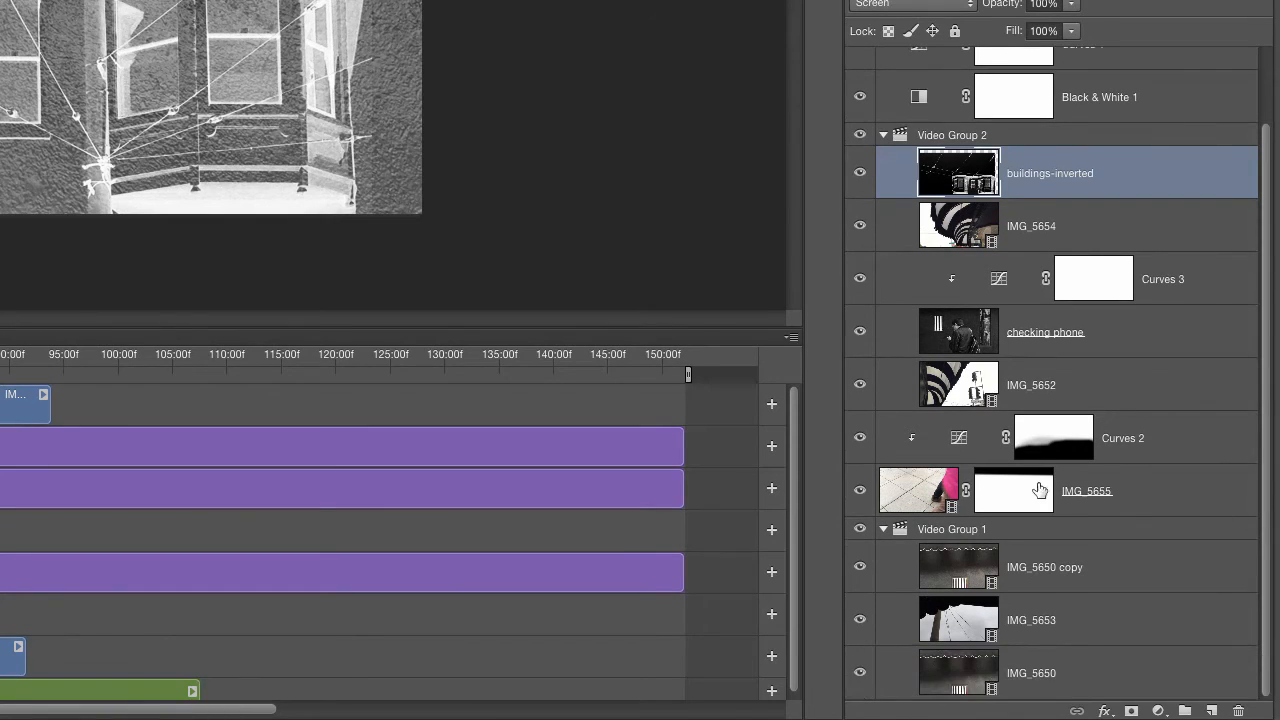
left_click(1014, 490)
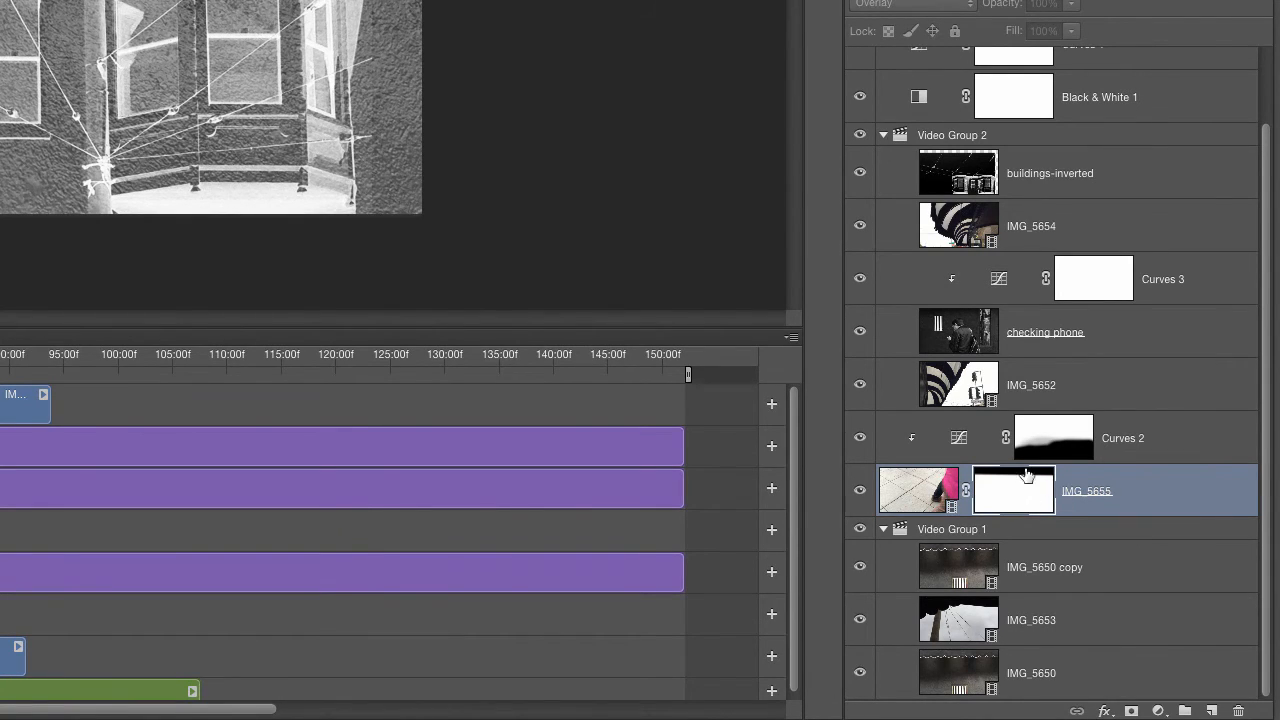
left_click_drag(1027, 475, 1106, 172)
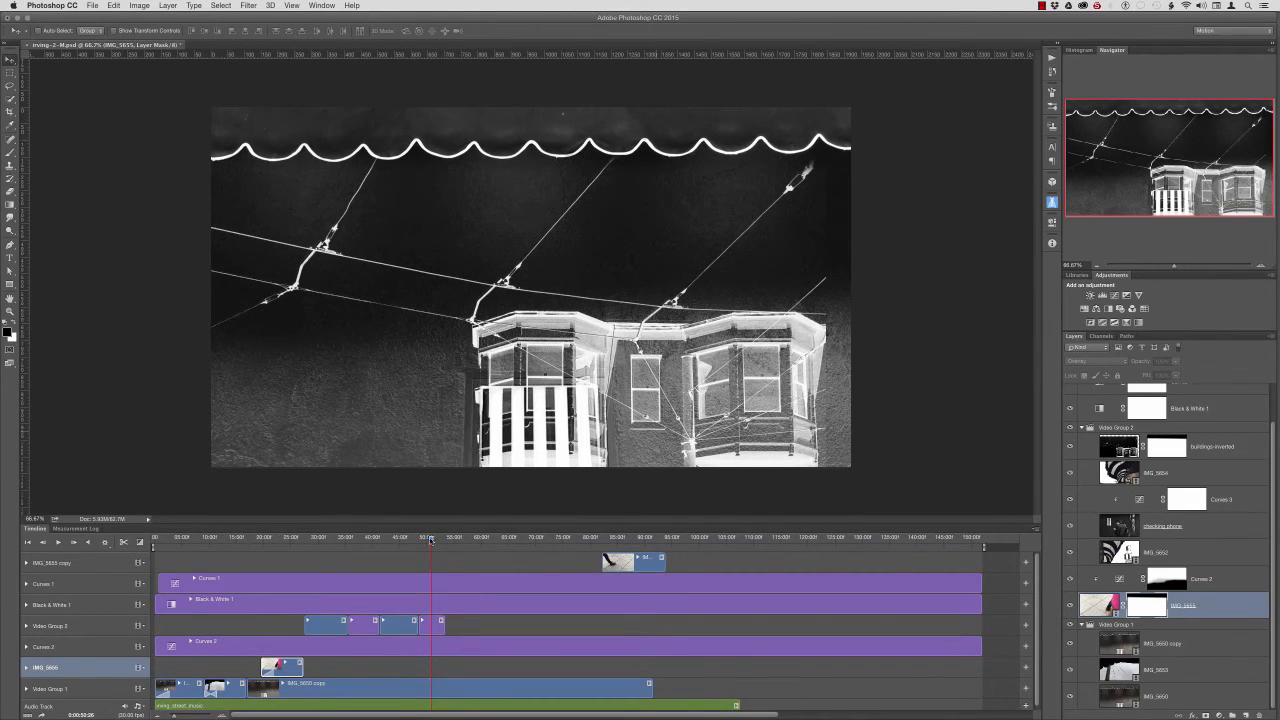
left_click_drag(431, 540, 460, 573)
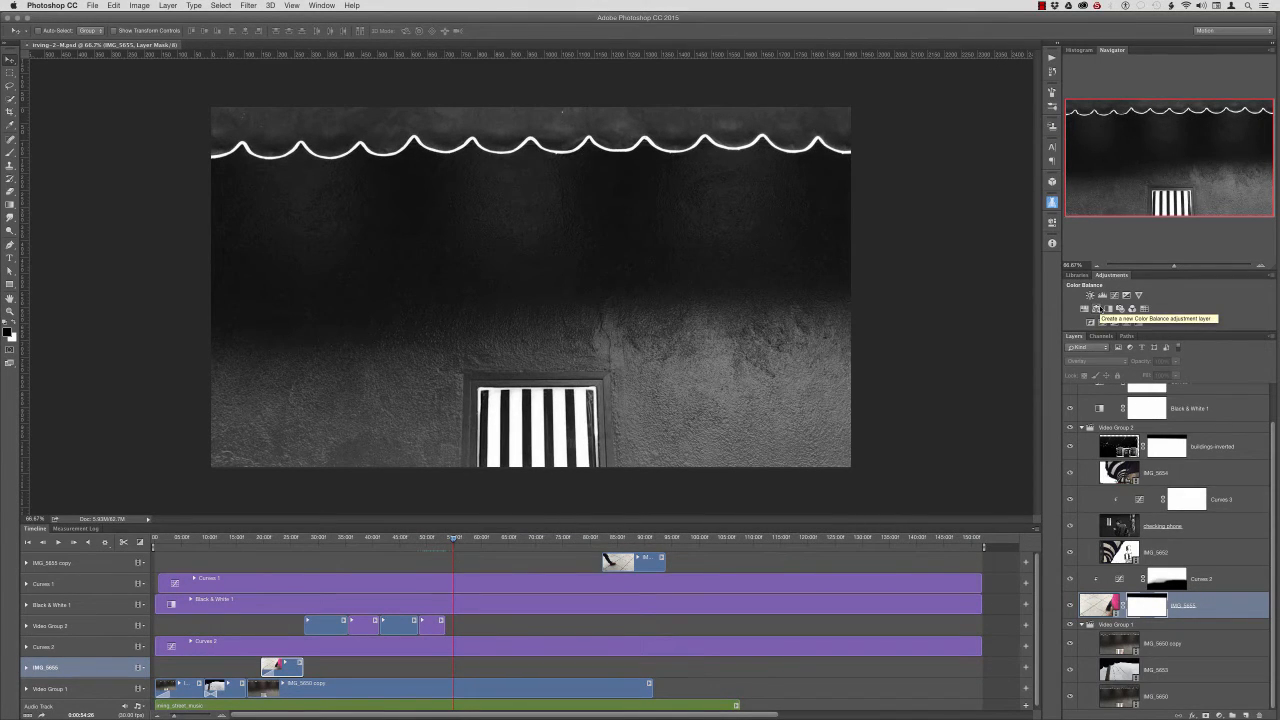
- Shift the Curves 1 adjustment clip to start at the very beginning of the timeline
left_click(388, 583)
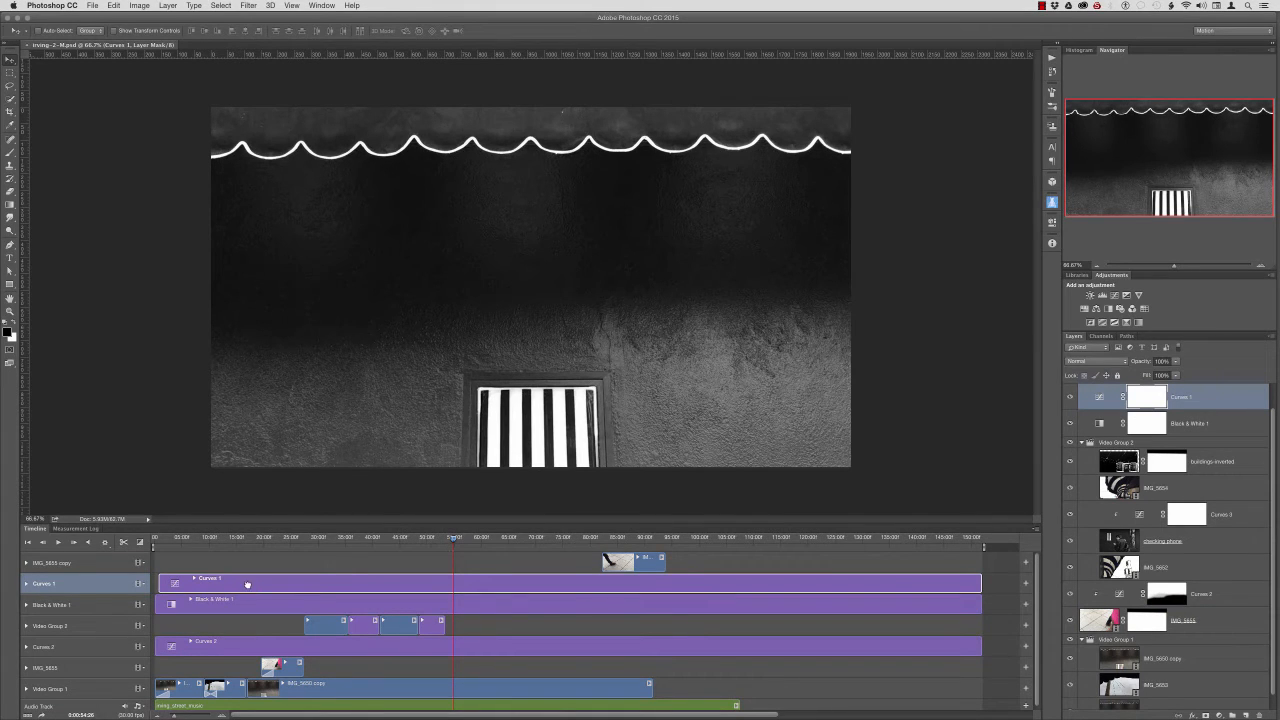
left_click_drag(247, 584, 246, 588)
left_click(254, 562)
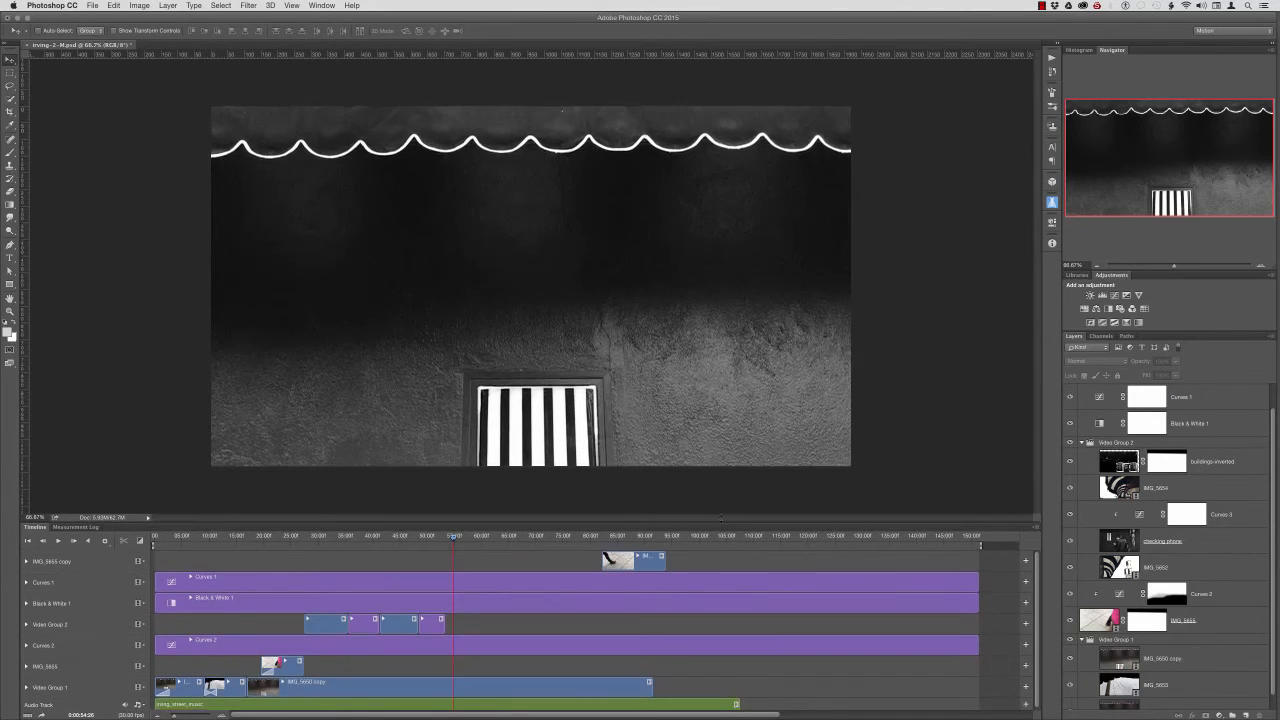
- Enlarge the timeline area so all tracks fit, and collapse Video Group 2 in the layer stack
left_click_drag(719, 521, 728, 449)
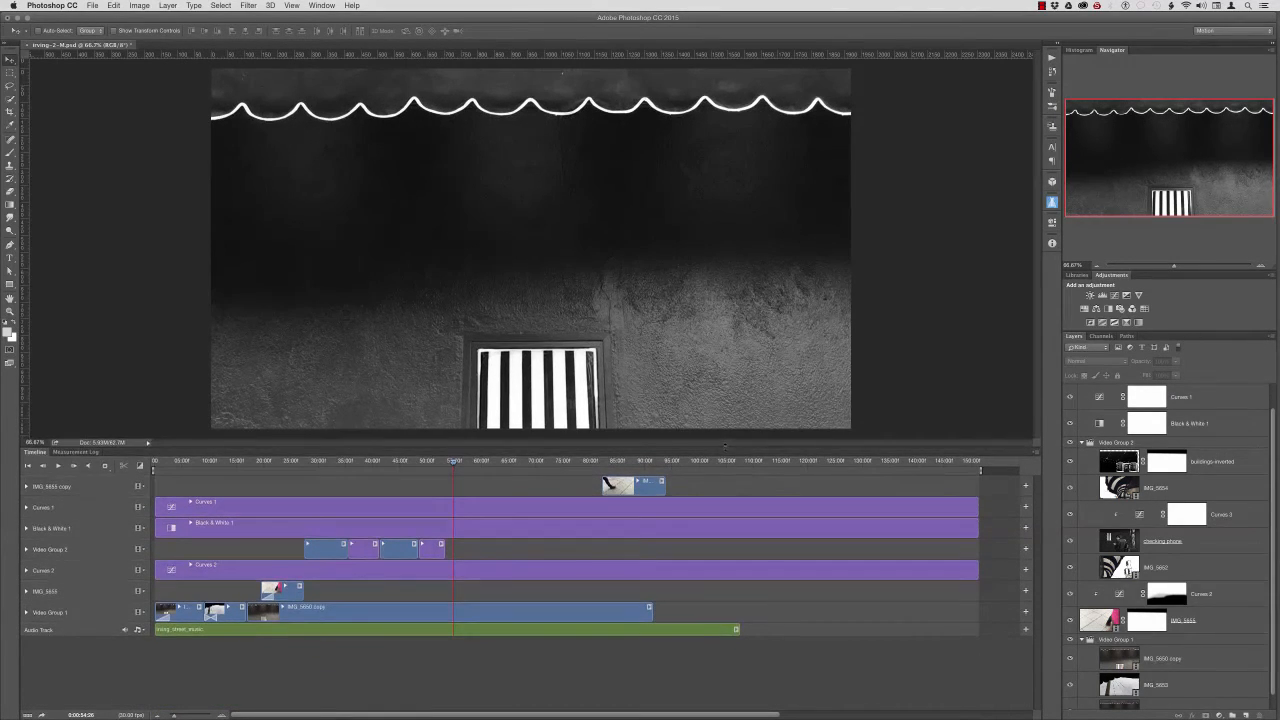
left_click(1081, 443)
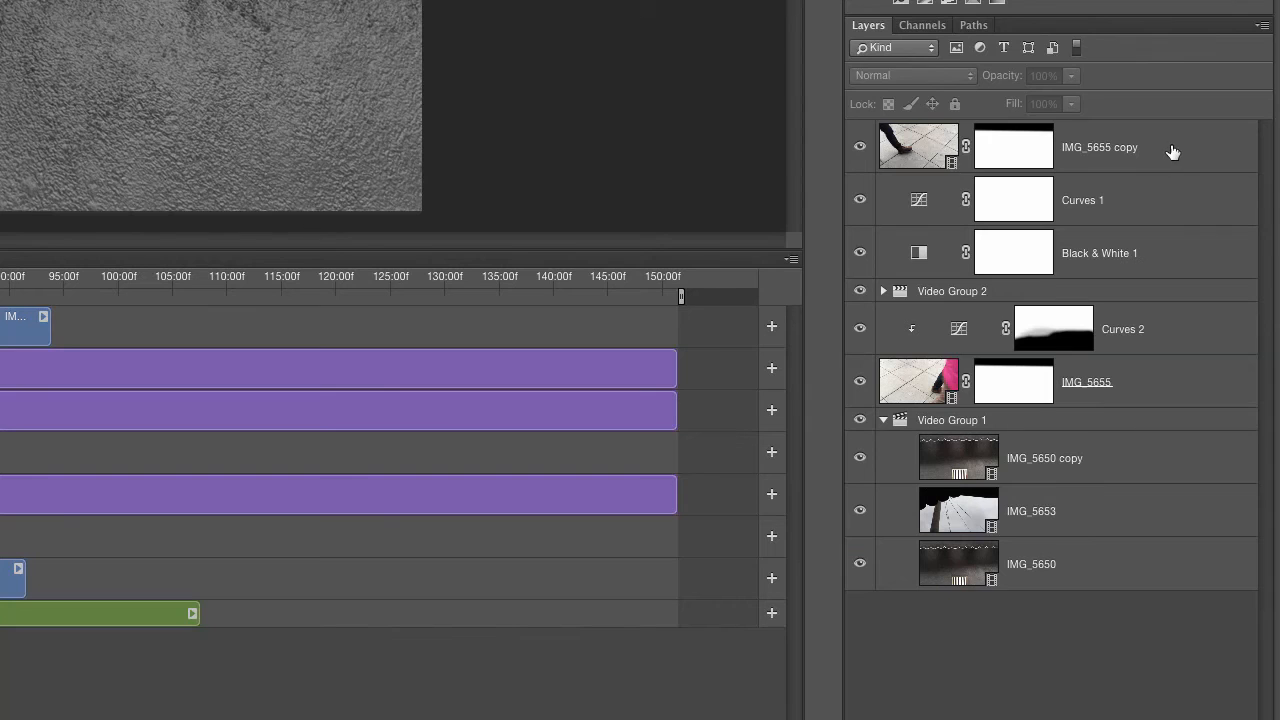
- Select all layers from IMG_5655 copy down to IMG_5650 and shift their clips together to start about 6 seconds into the timeline
left_click(1222, 403)
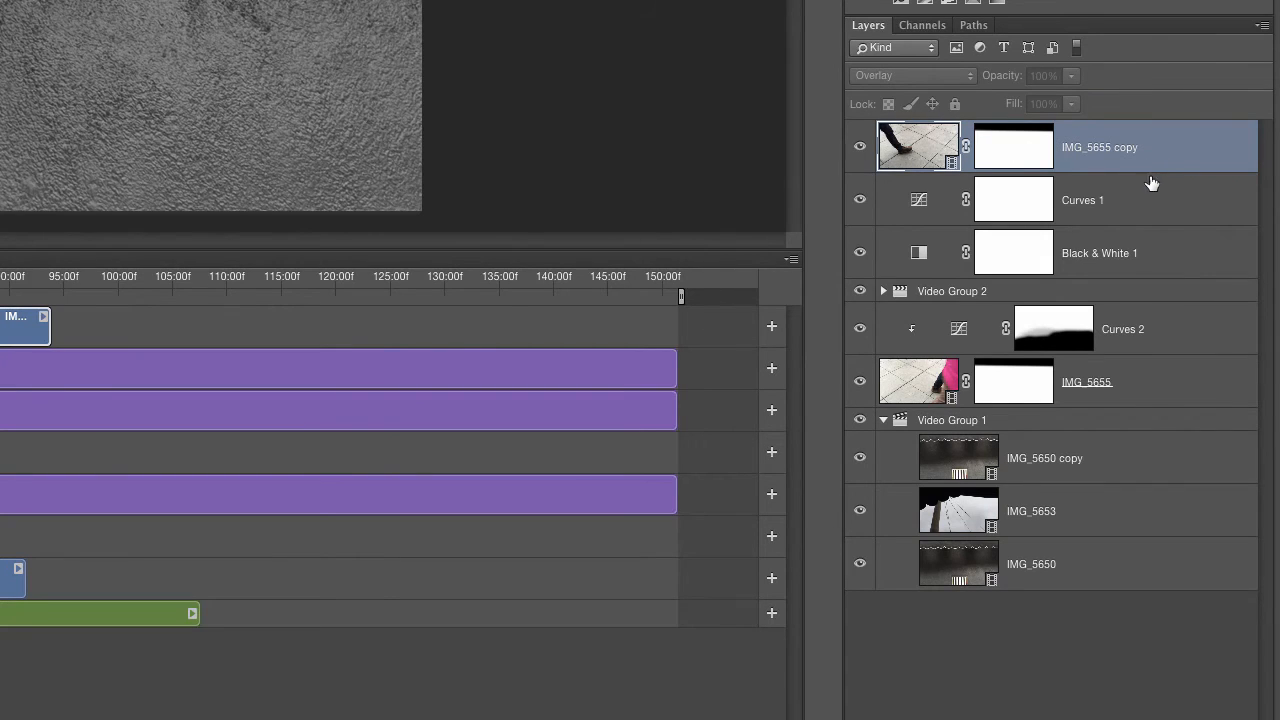
left_click(1176, 580, "shift")
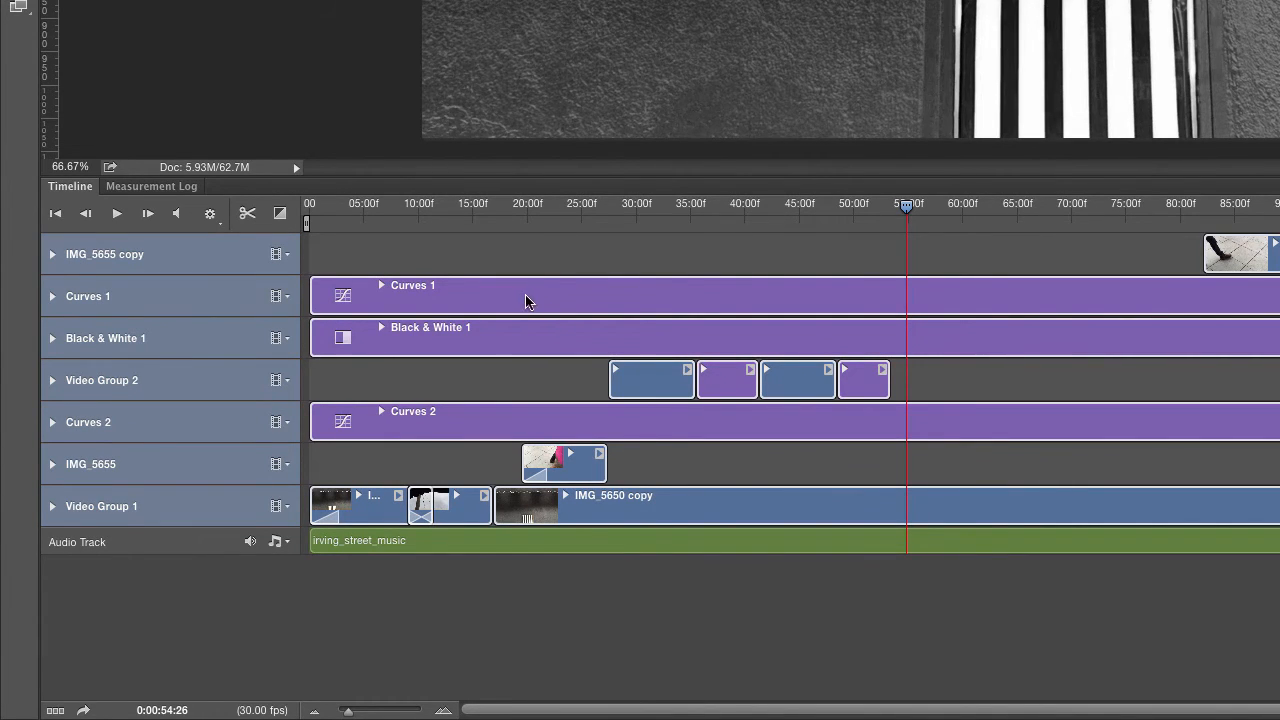
left_click_drag(529, 298, 572, 312)
left_click(368, 206)
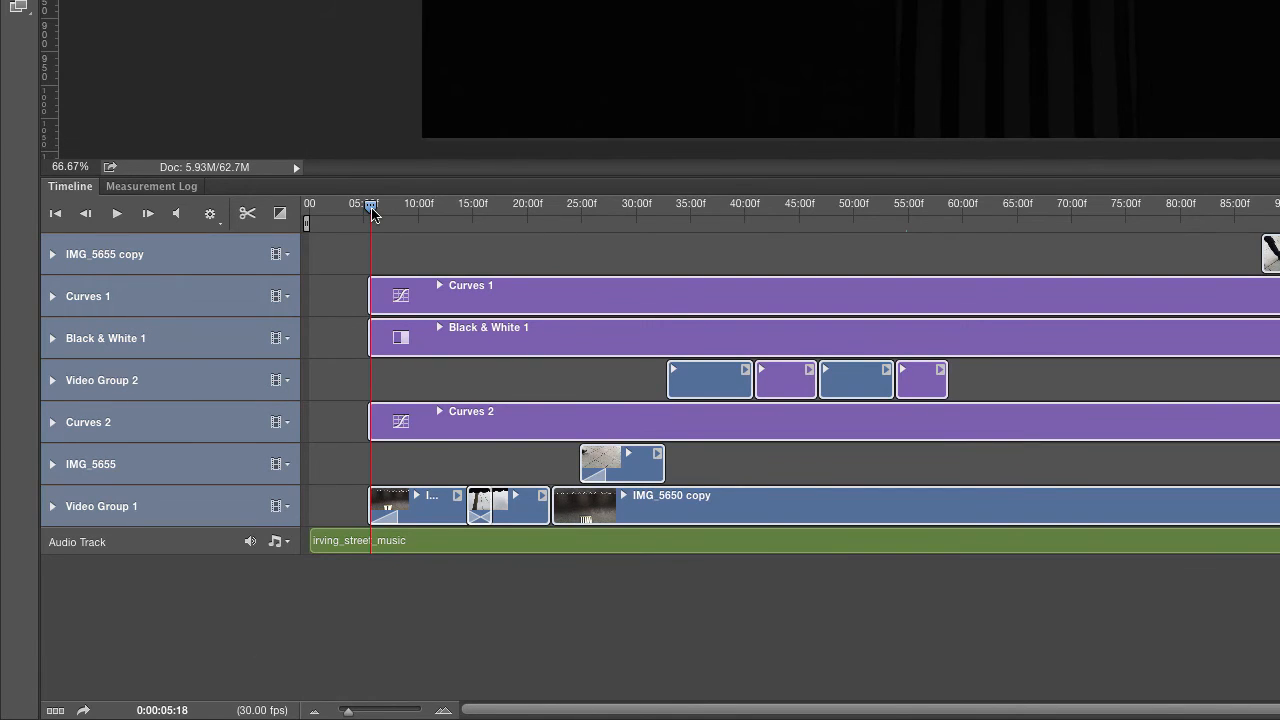
left_click_drag(369, 210, 376, 208)
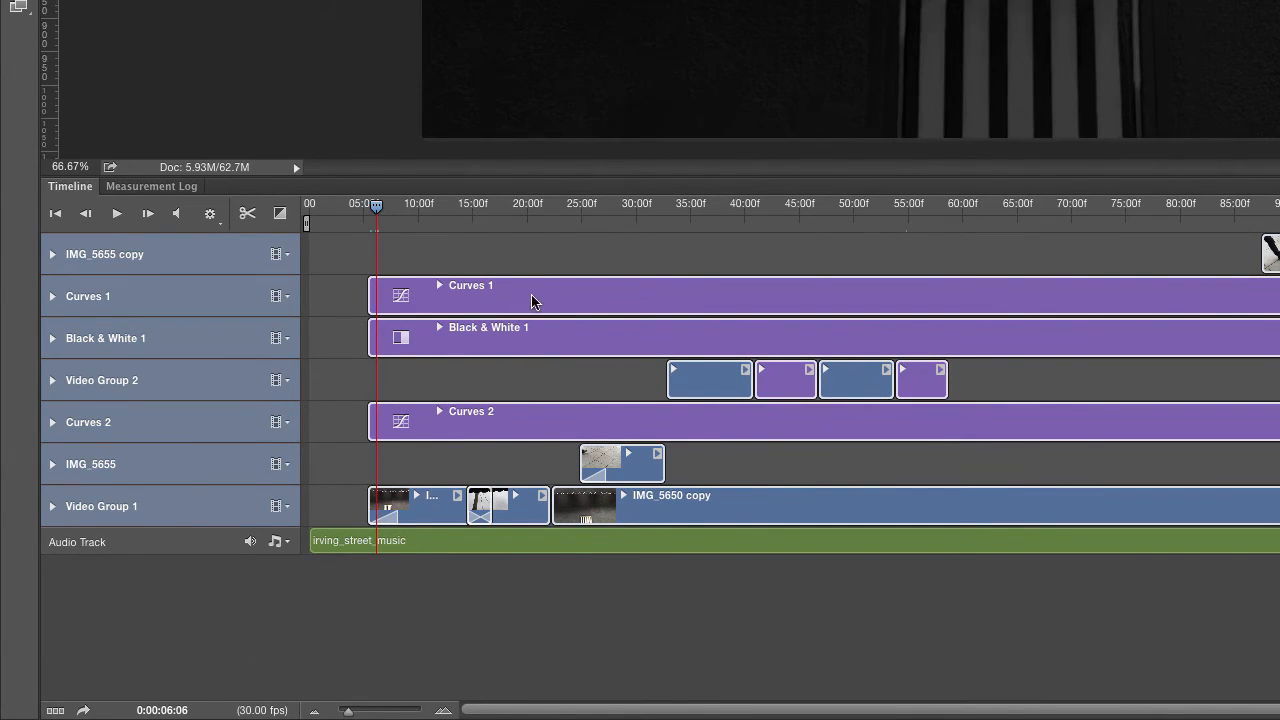
left_click_drag(535, 294, 537, 294)
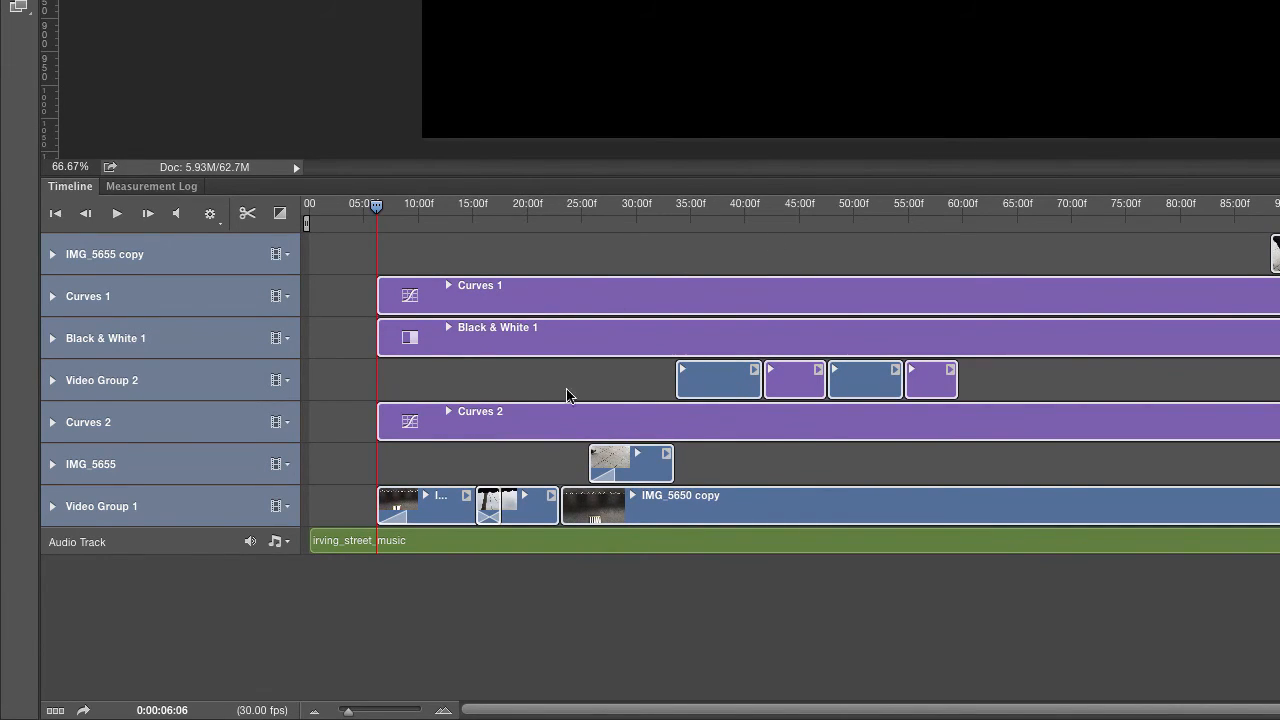
- Shift the irving_street_music audio clip to start about 2 seconds into the timeline
left_click(490, 542)
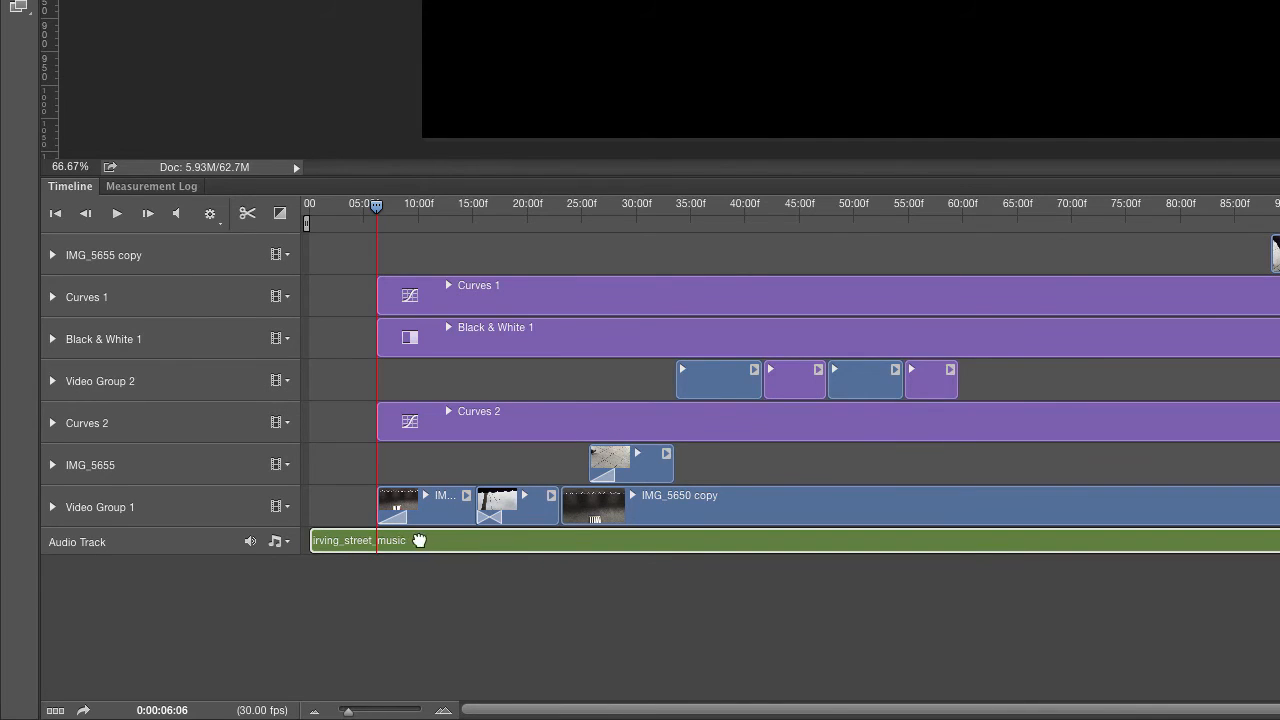
mouse_move(419, 540)
left_mouse_down()
mouse_move(473, 540)
mouse_move(411, 541)
left_mouse_up()
left_click_drag(415, 545, 441, 541)
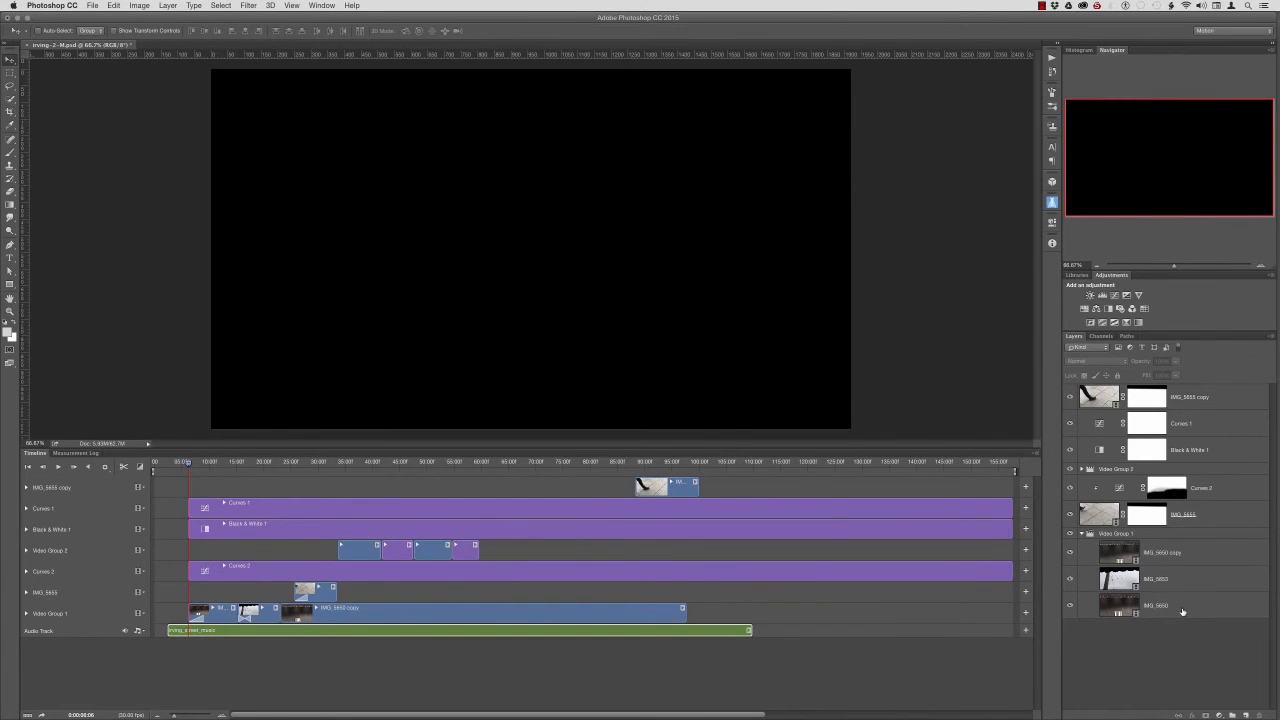
- Collapse Video Group 1 and add a black (000000) Solid Color fill layer above it
left_click(1183, 611)
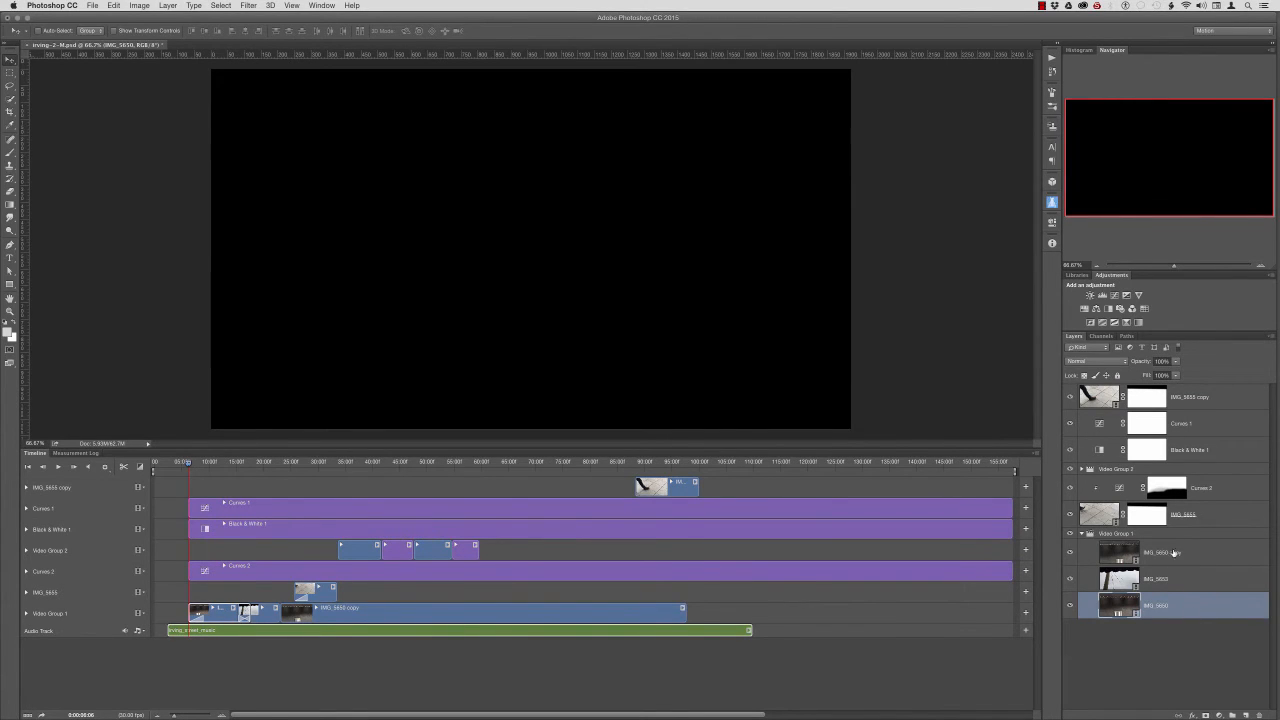
left_click(1110, 534)
left_click(1083, 534)
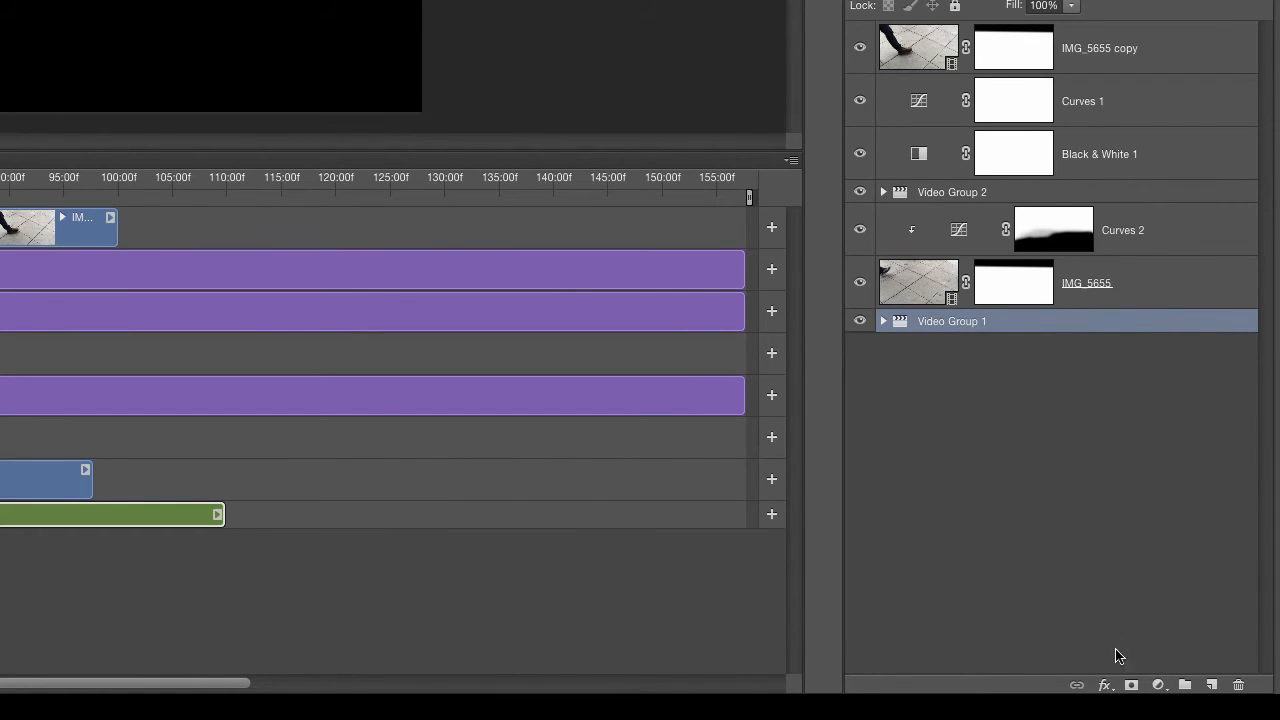
left_click(1158, 685)
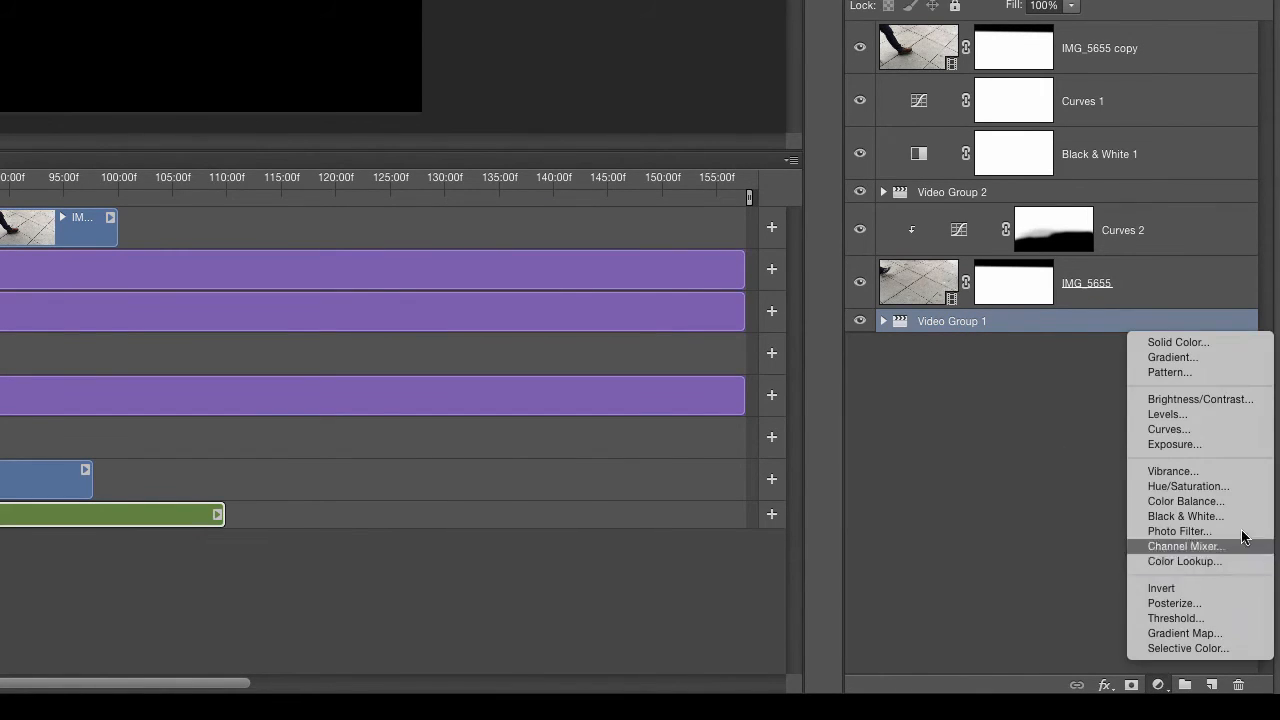
left_click(1194, 344)
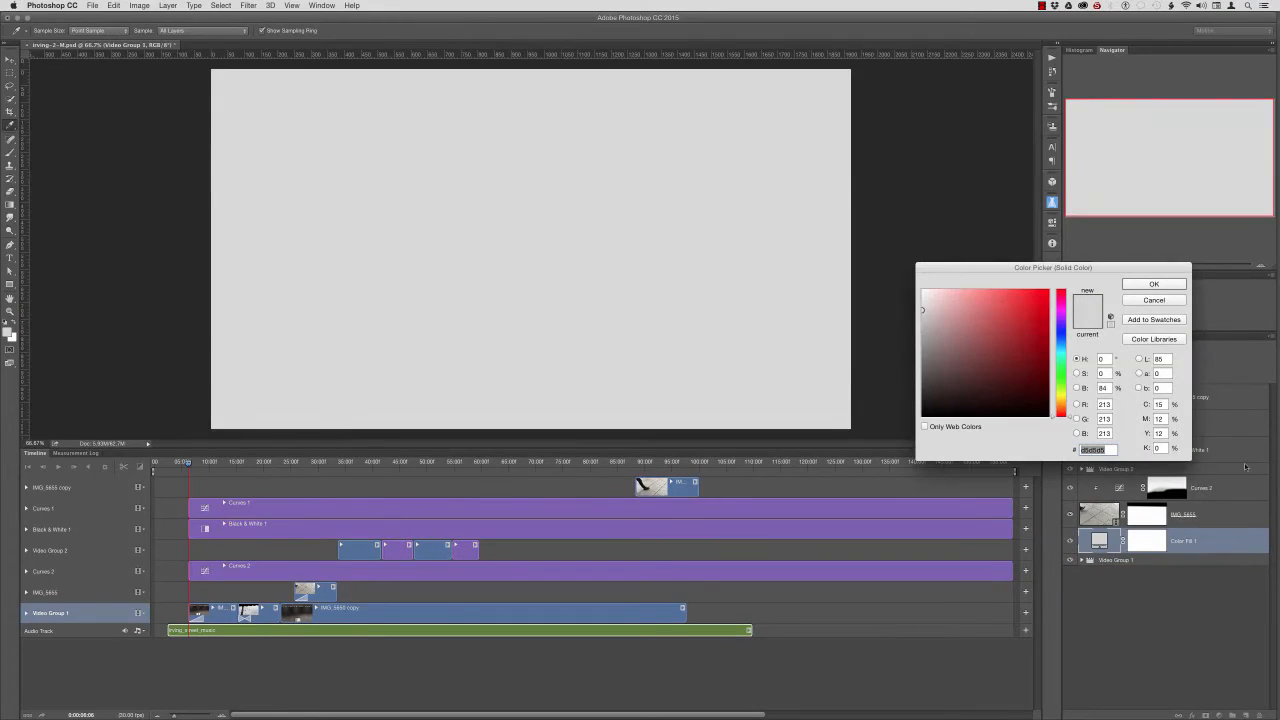
type("000000")
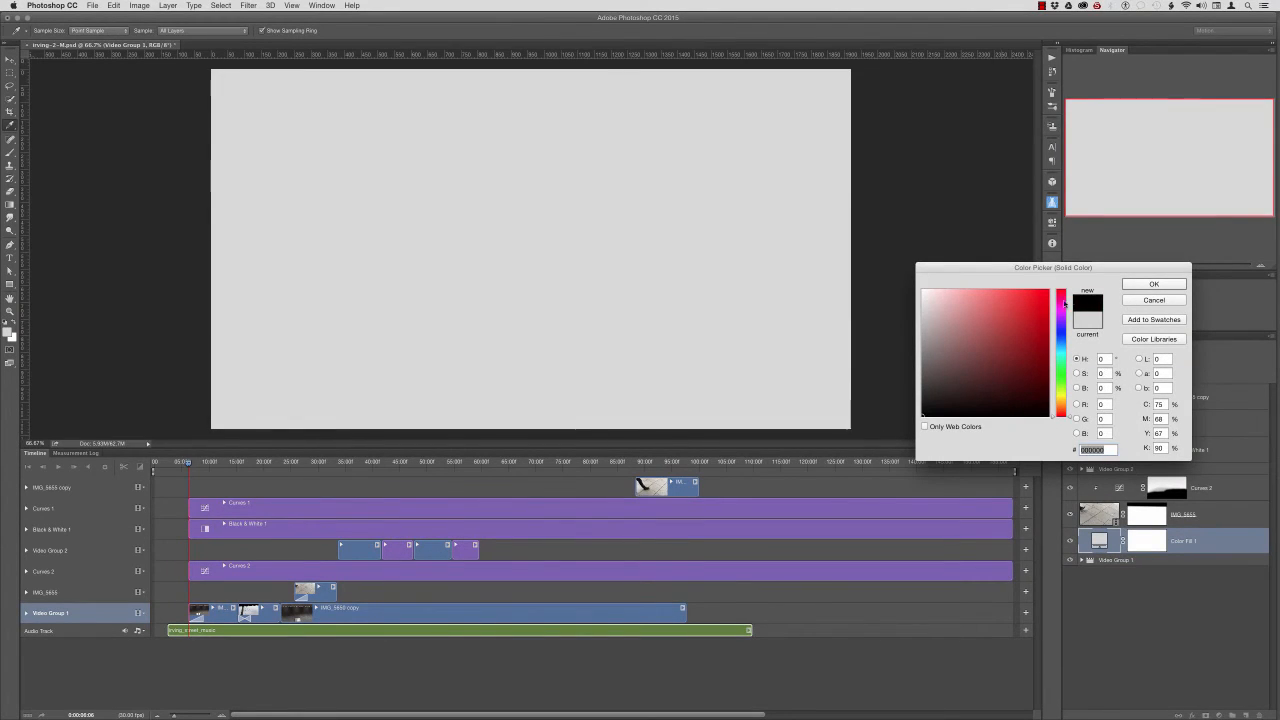
left_click(1141, 285)
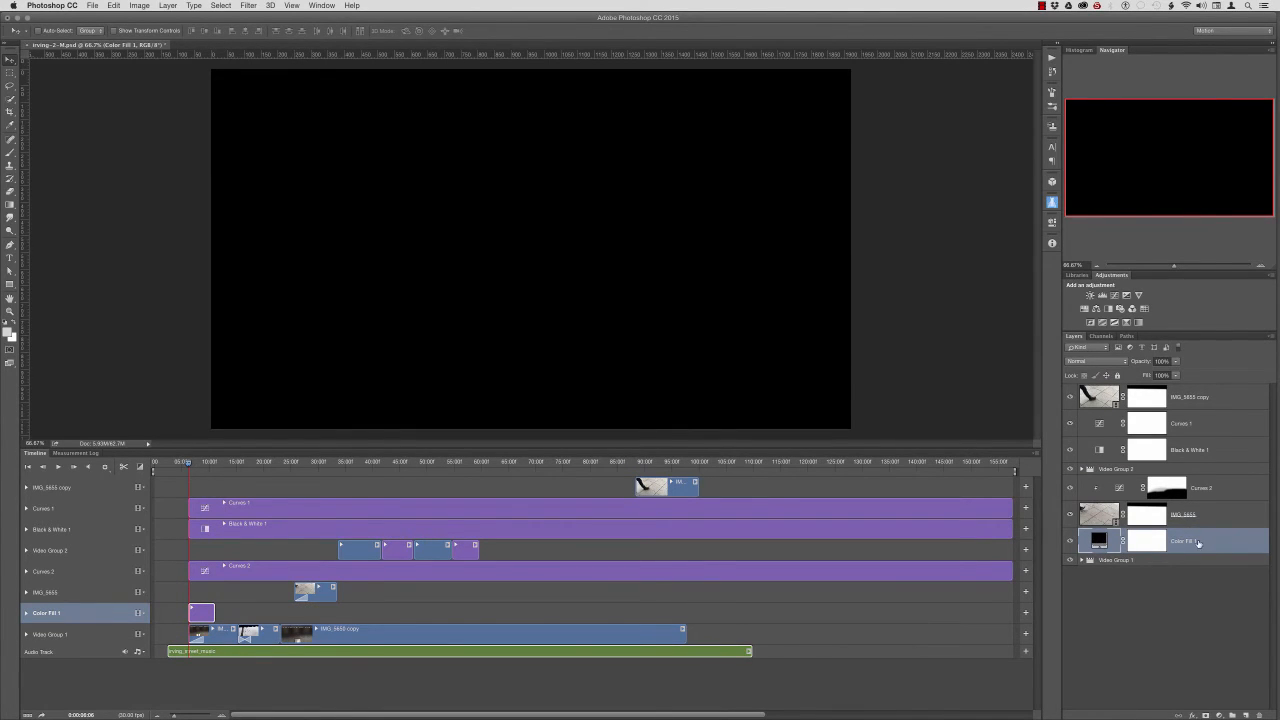
- Move the black fill layer beneath Video Group 1 and extend its clip from the timeline start to about 12 seconds
left_click_drag(1202, 545, 1216, 575)
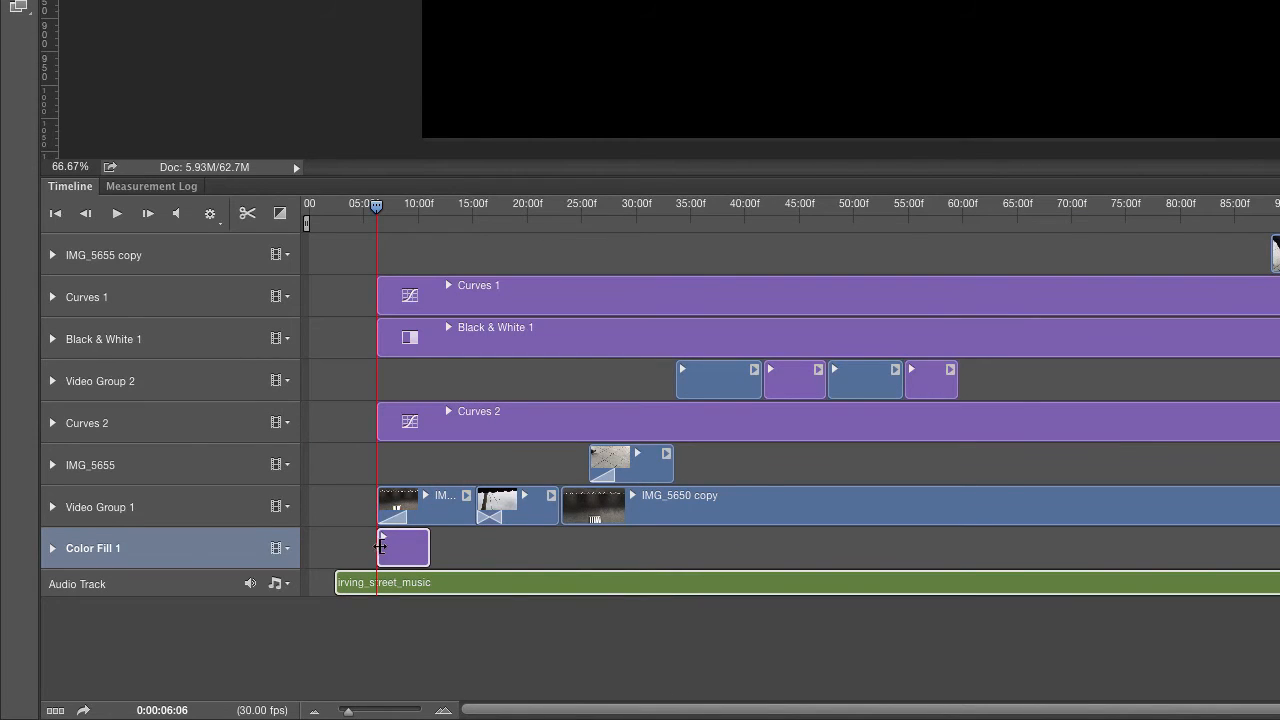
left_click_drag(378, 545, 312, 545)
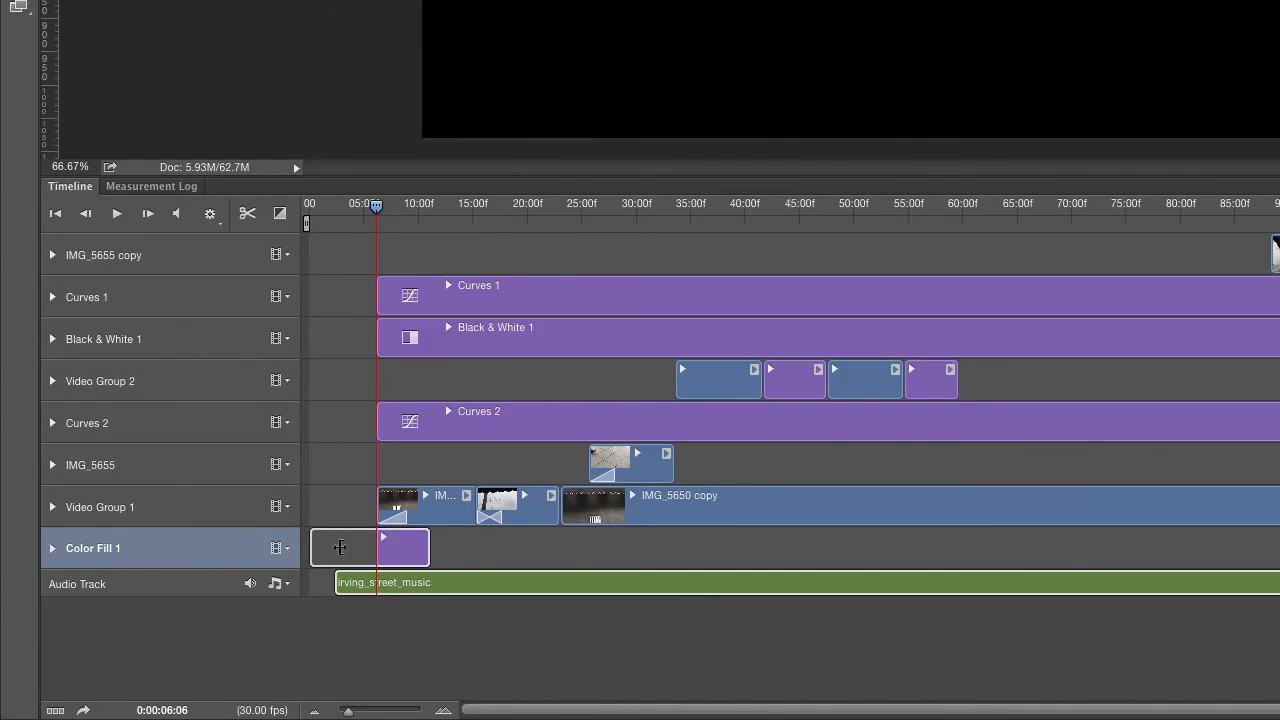
left_click_drag(428, 548, 436, 548)
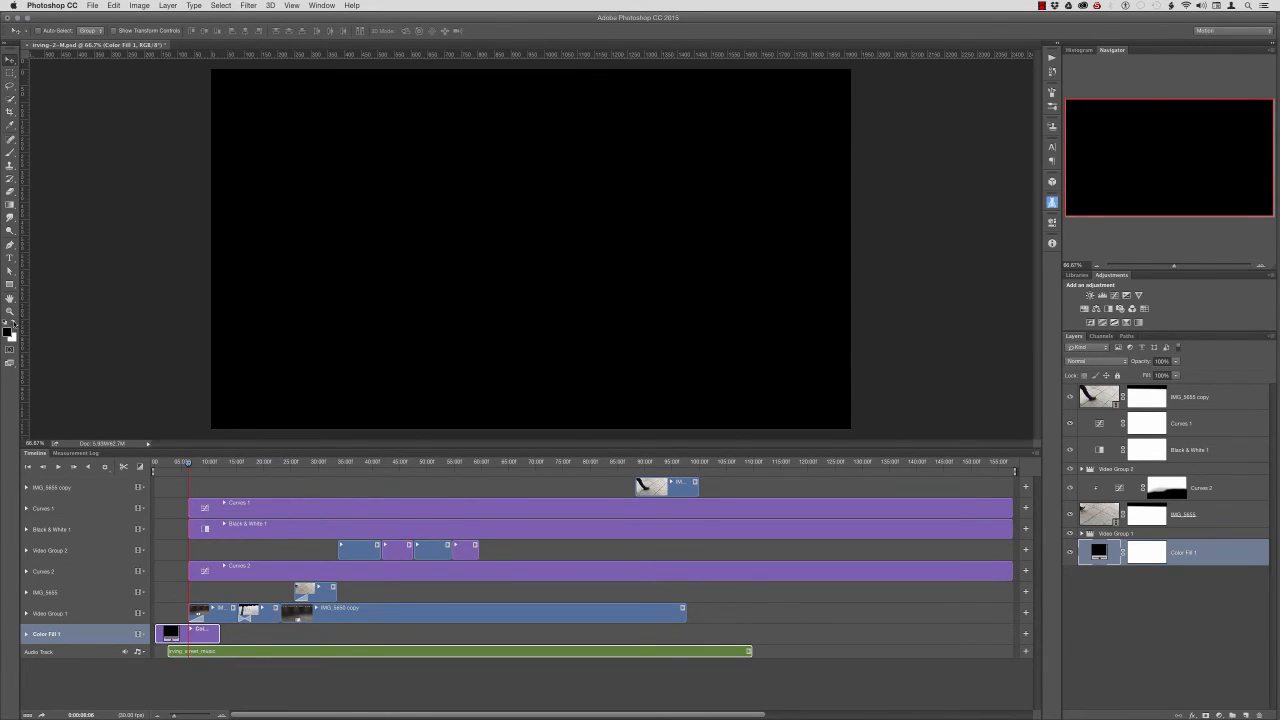
- Add the title "Irving" in white 72 pt text near the middle of the frame, above the black fill layer
left_click(14, 323)
key("t")
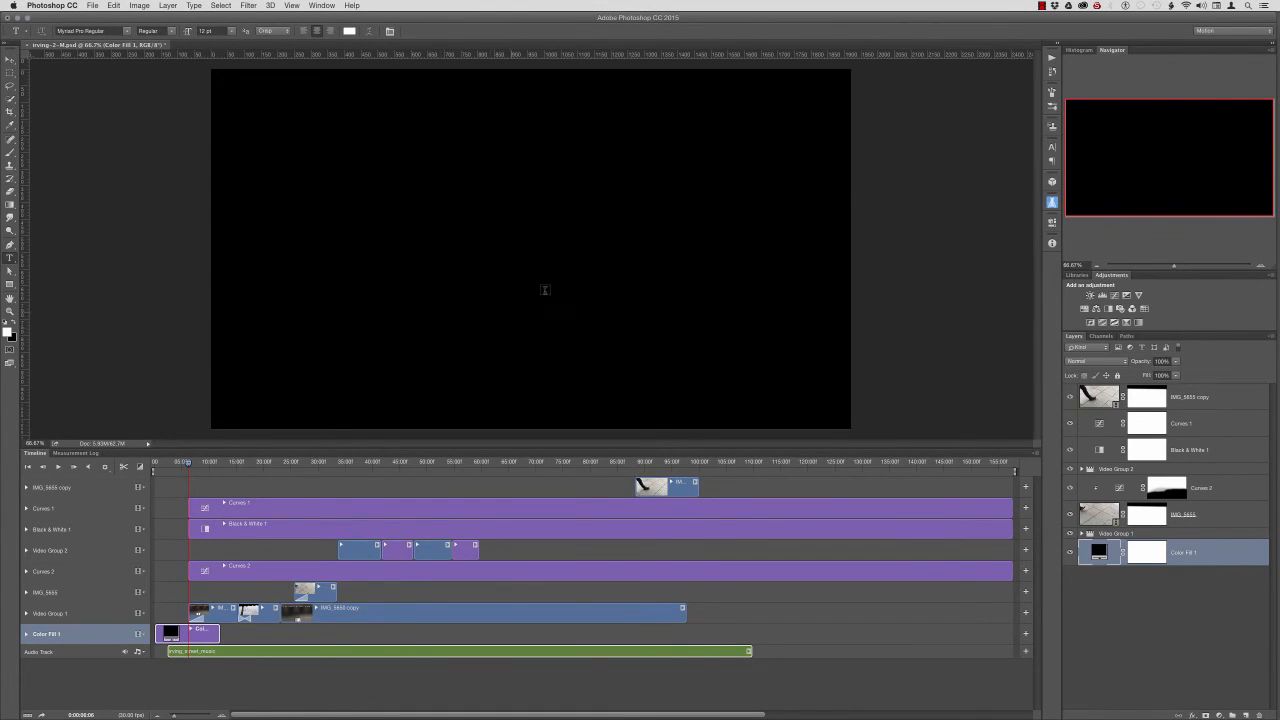
left_click(232, 31)
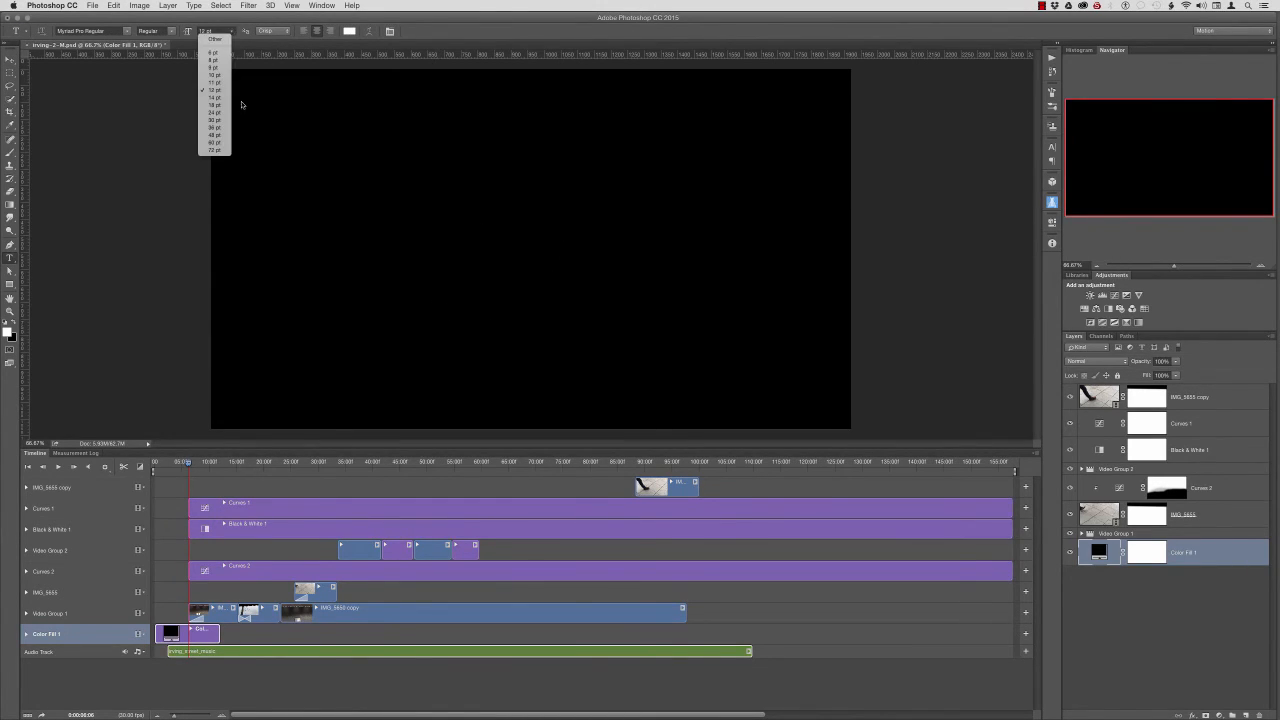
left_click(219, 151)
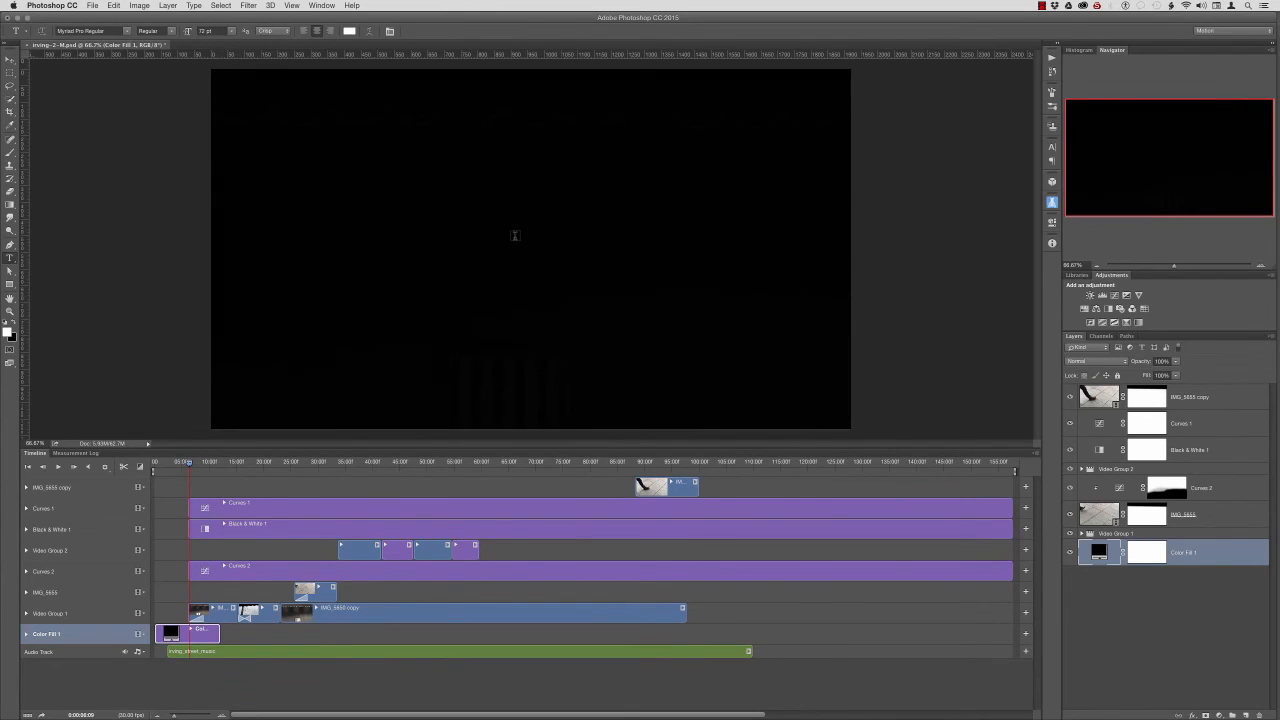
left_click(516, 234)
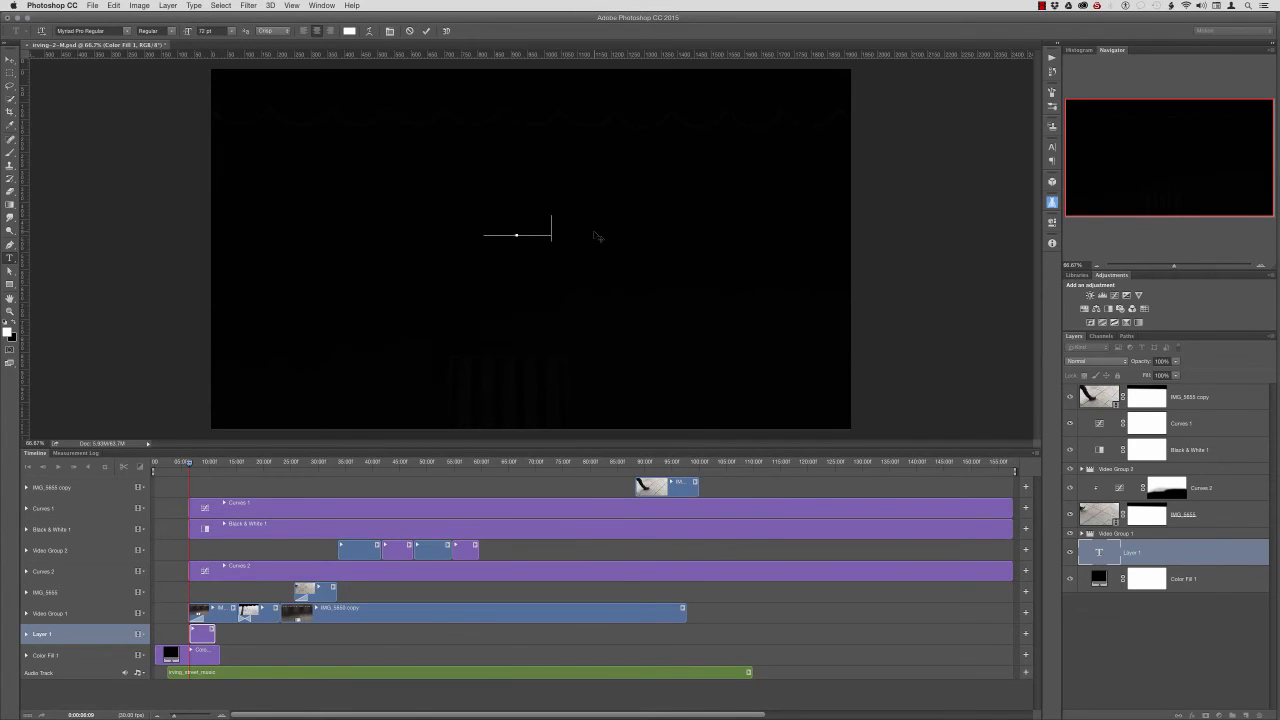
key("super+Return")
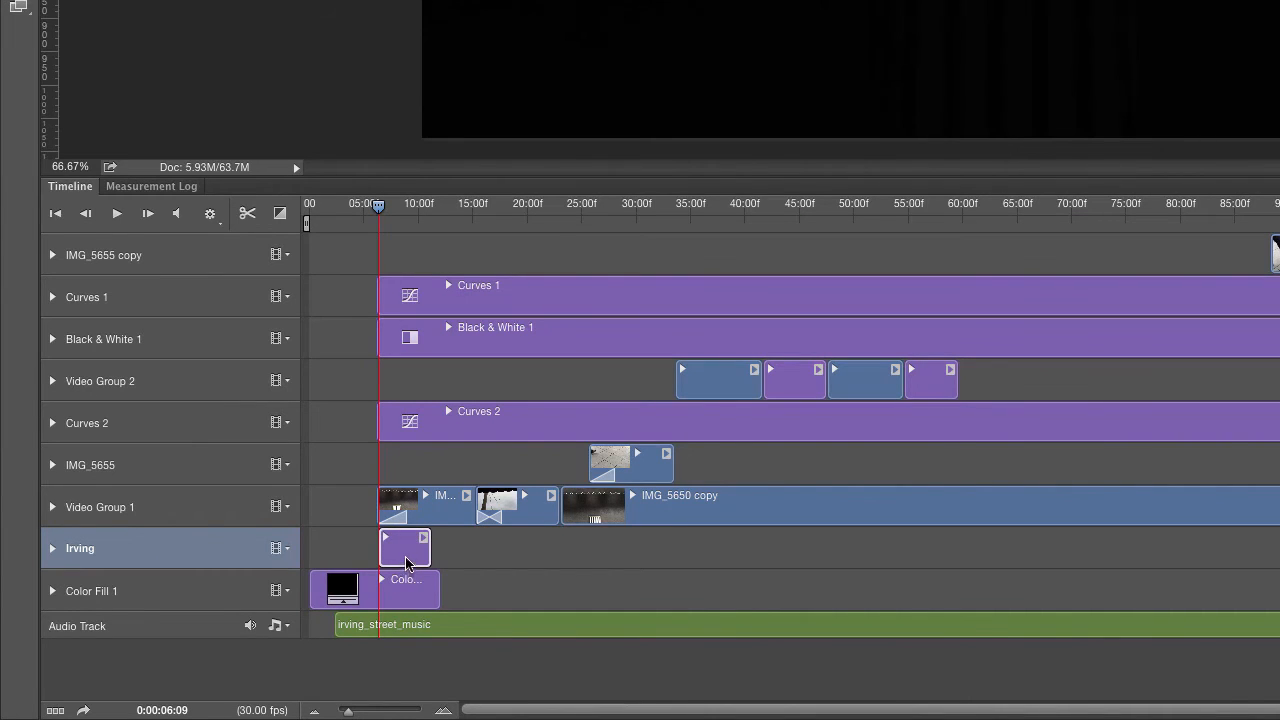
- Move the Irving title clip to the start of the timeline and lengthen it to about 6 seconds
left_click_drag(392, 550, 323, 549)
left_click_drag(375, 230, 341, 207)
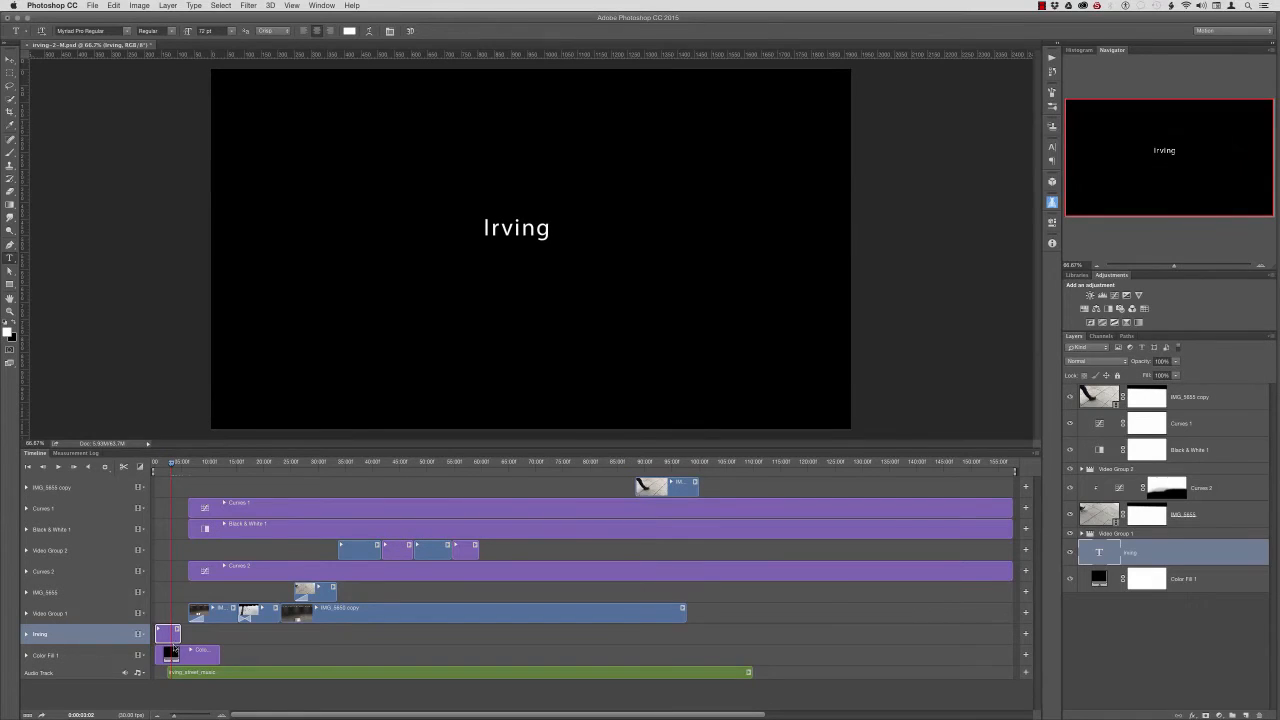
left_click_drag(178, 636, 188, 636)
- Apply a Fade transition to both the end and the beginning of the Irving title clip
left_click(141, 467)
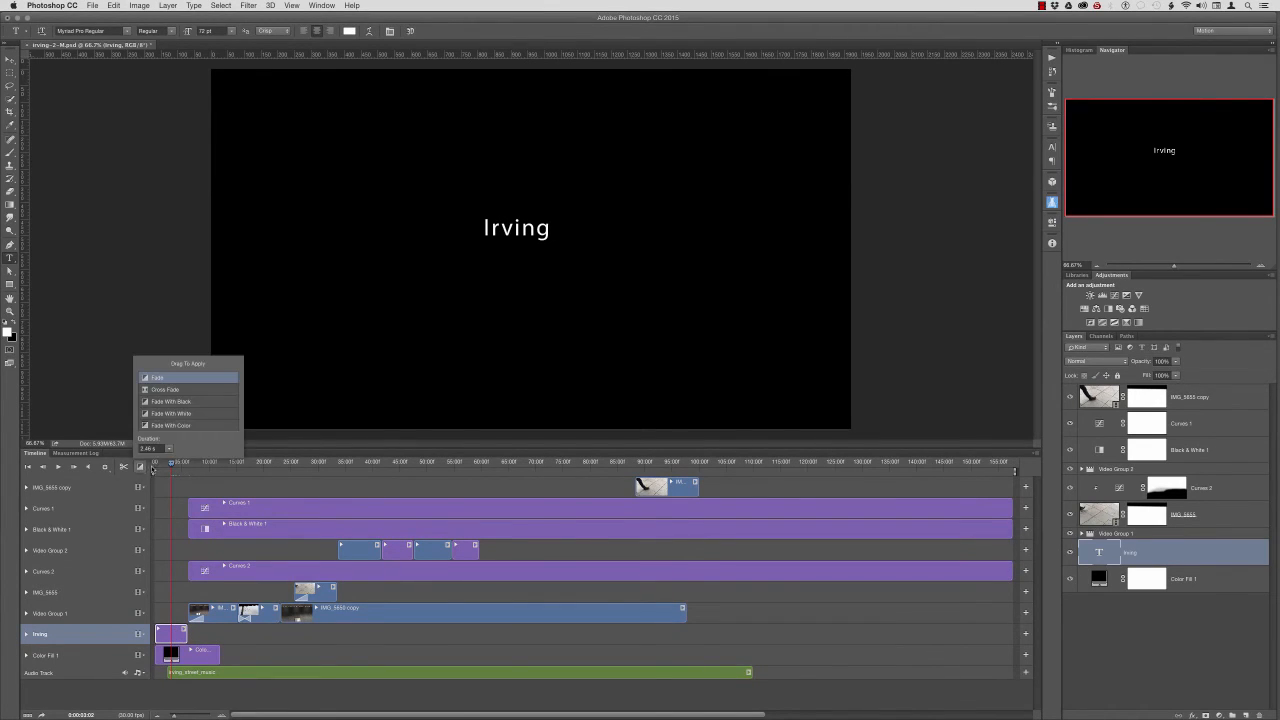
left_click_drag(180, 422, 186, 635)
left_click(196, 475)
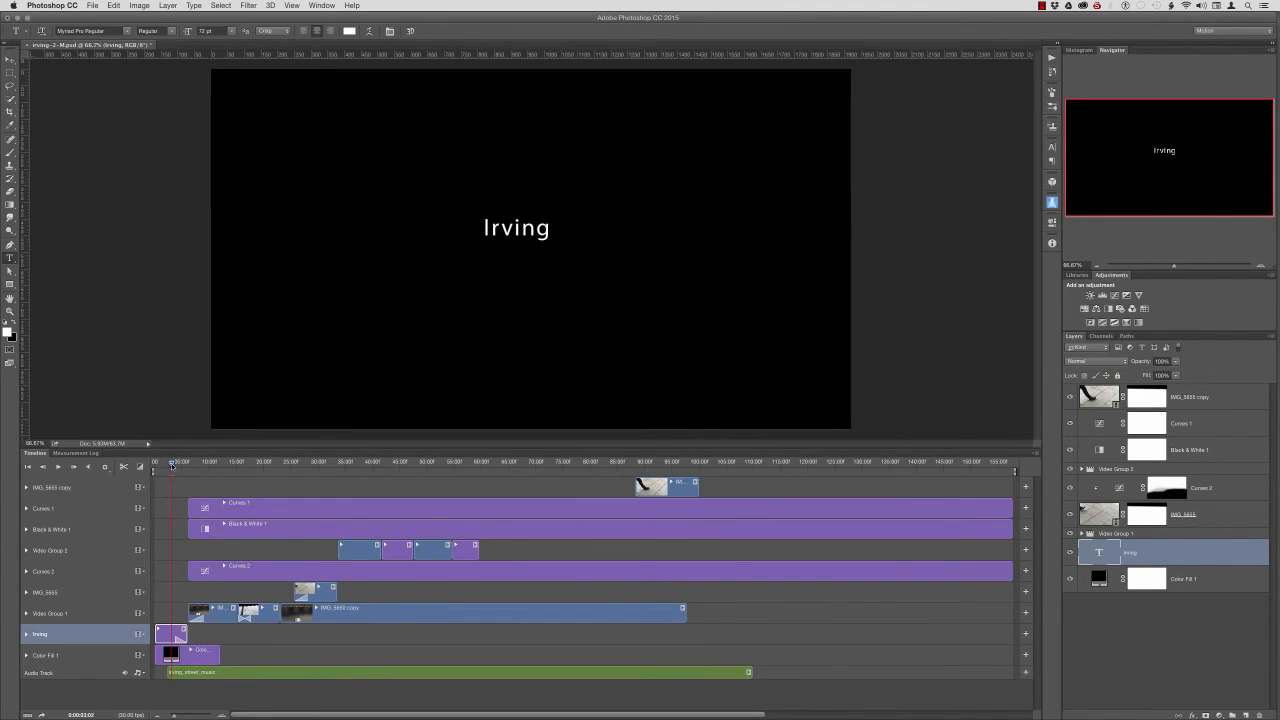
mouse_move(172, 466)
left_mouse_down()
mouse_move(208, 476)
mouse_move(157, 483)
left_mouse_up()
left_click(140, 466)
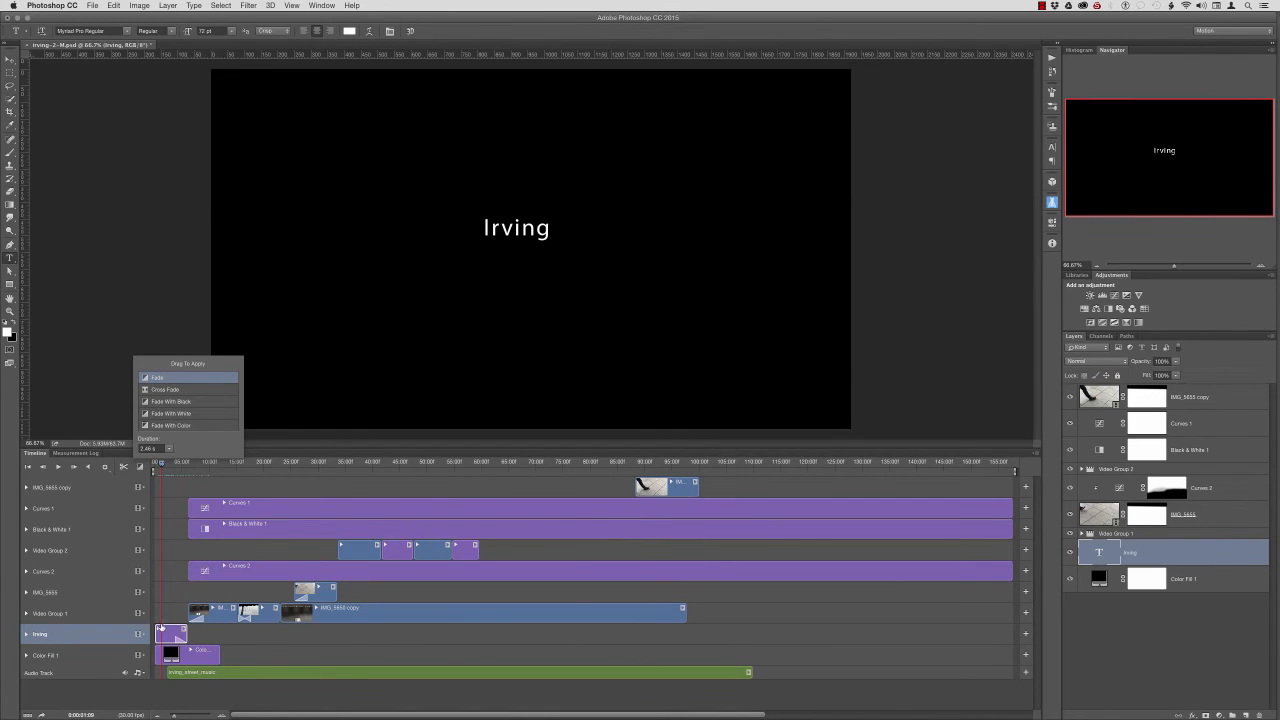
left_click_drag(159, 627, 163, 637)
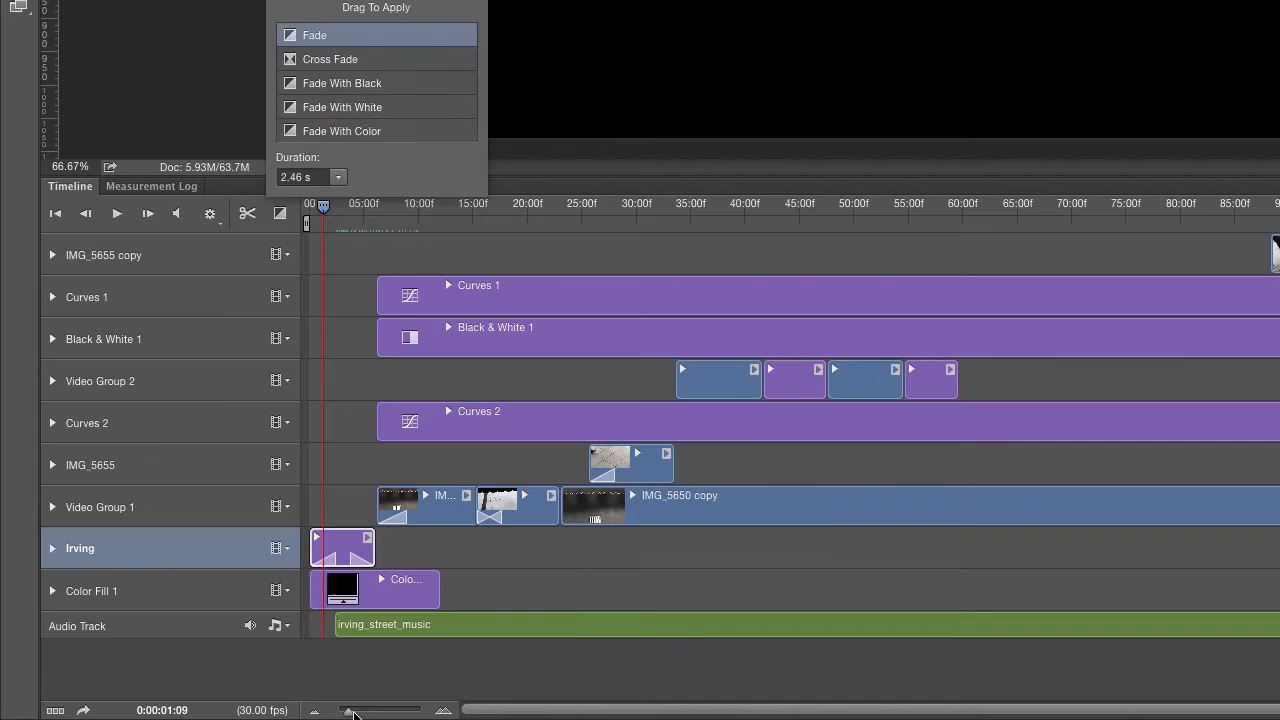
- Shorten both fades on the Irving title clip to a little over one second each, and scrub through the opening to review them
left_click(175, 716)
left_click_drag(351, 712, 357, 712)
left_click(406, 560)
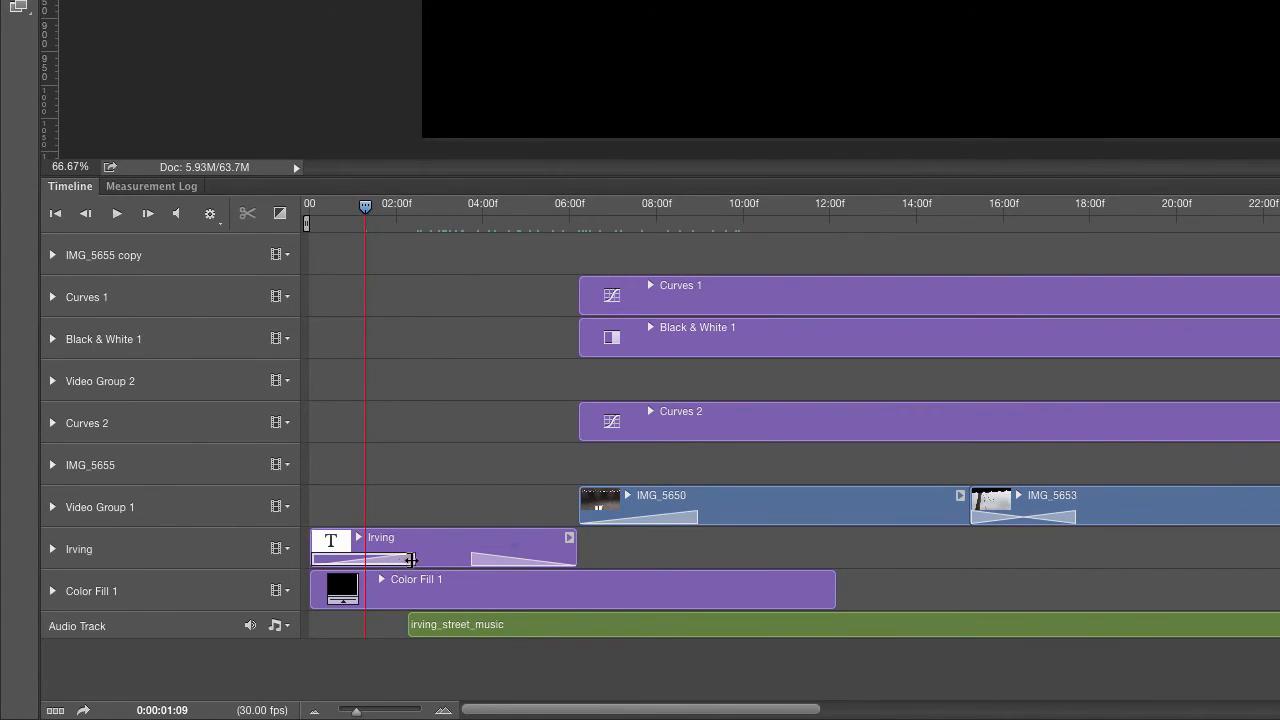
left_click_drag(410, 560, 369, 560)
left_click(472, 558)
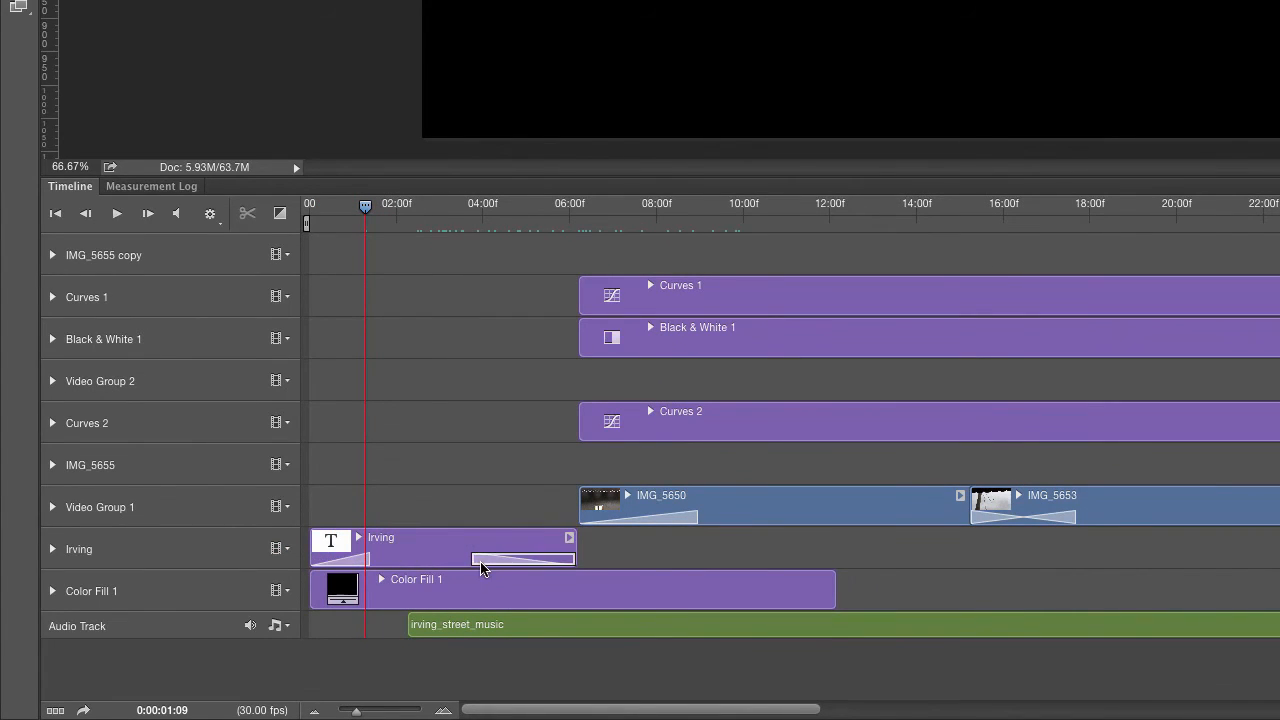
left_click_drag(480, 558, 525, 561)
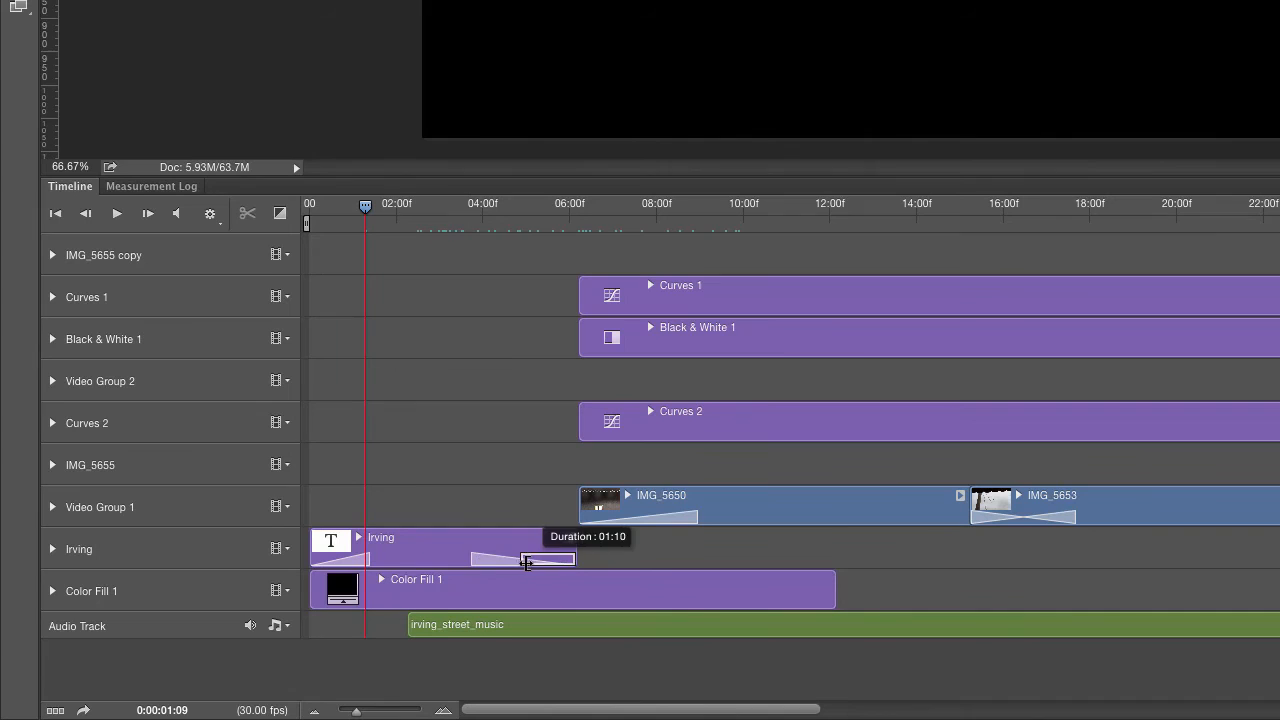
left_click(665, 557)
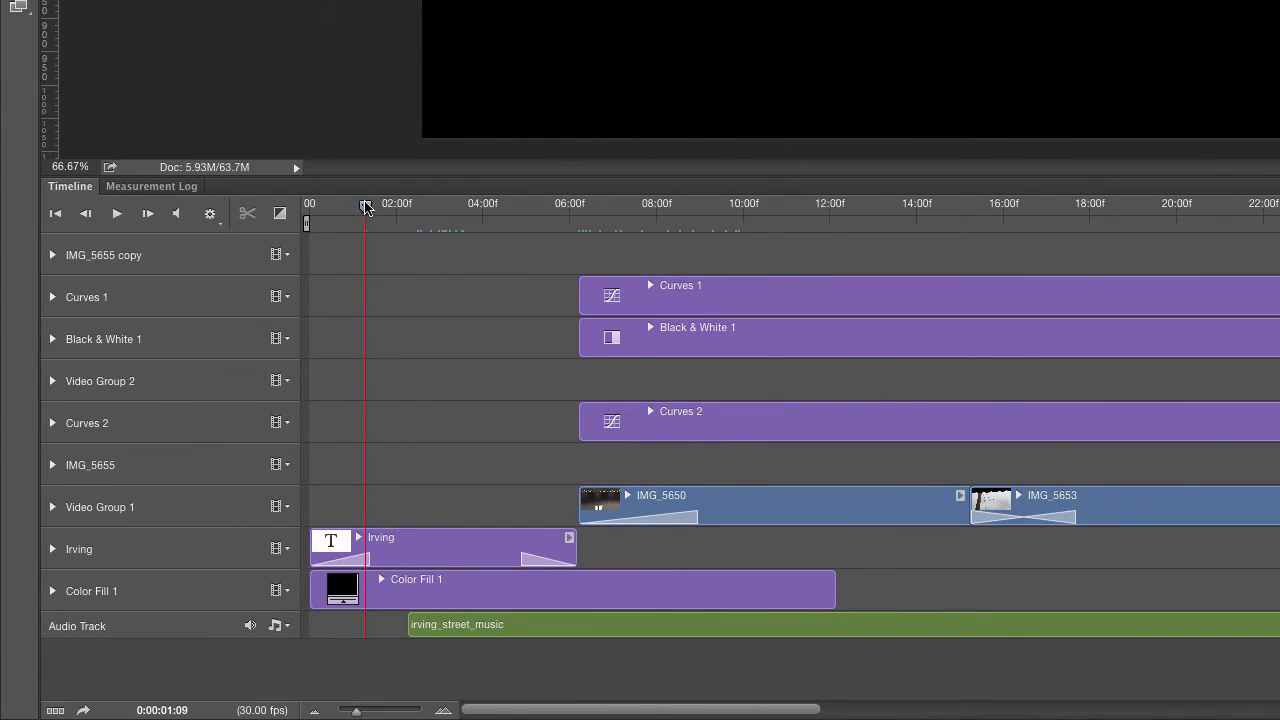
left_click_drag(366, 206, 432, 225)
left_click_drag(218, 473, 322, 480)
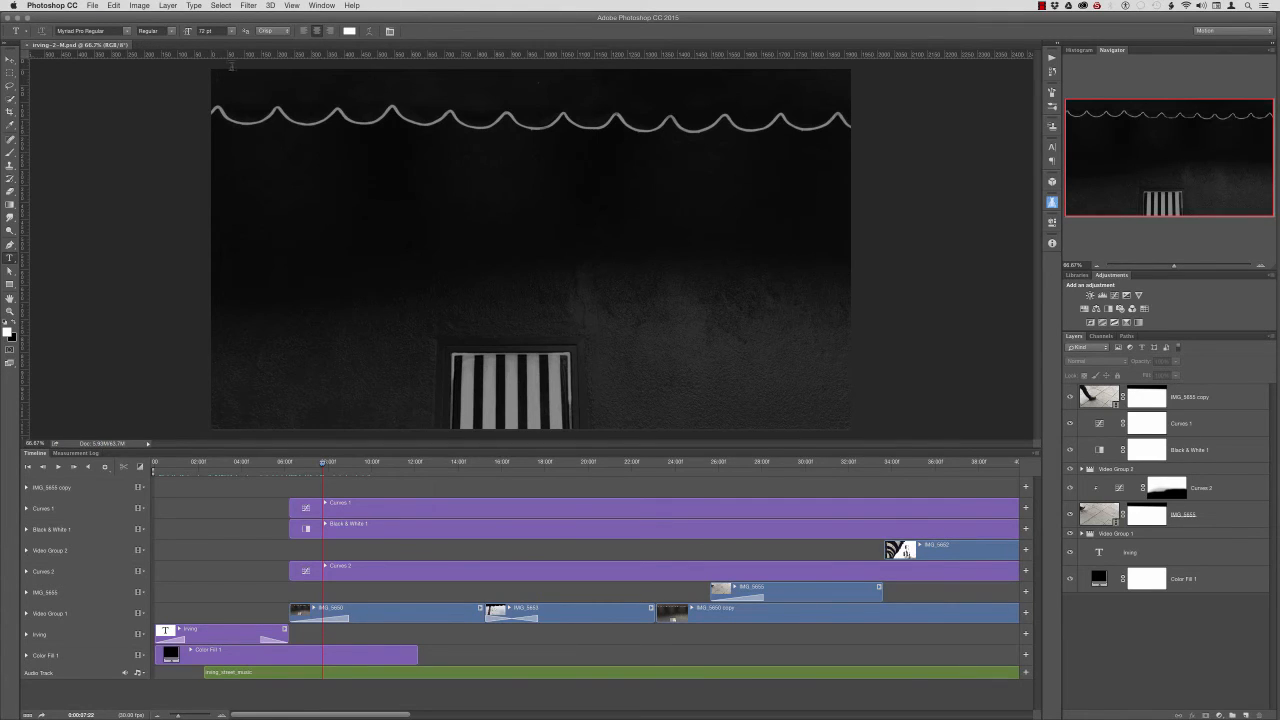
- Open the Render Video settings and name the output file irving-v2.mp4
left_click(93, 6)
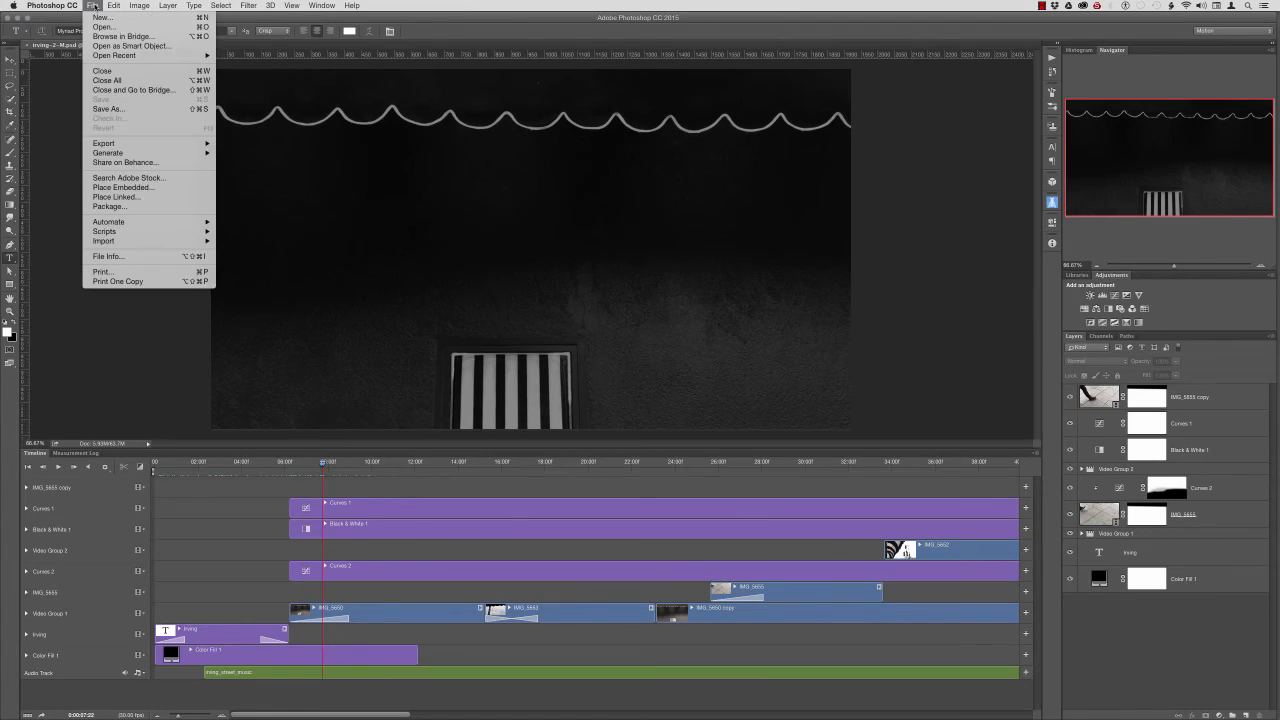
mouse_move(115, 145)
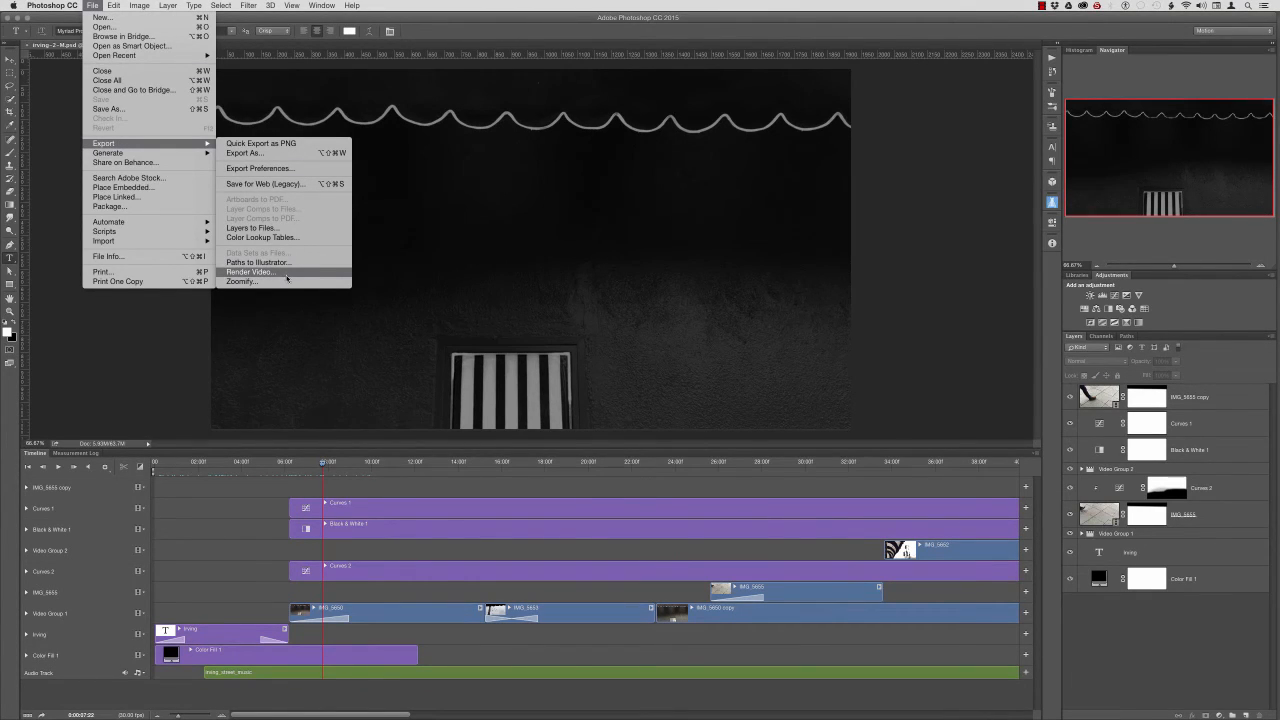
left_click(274, 448)
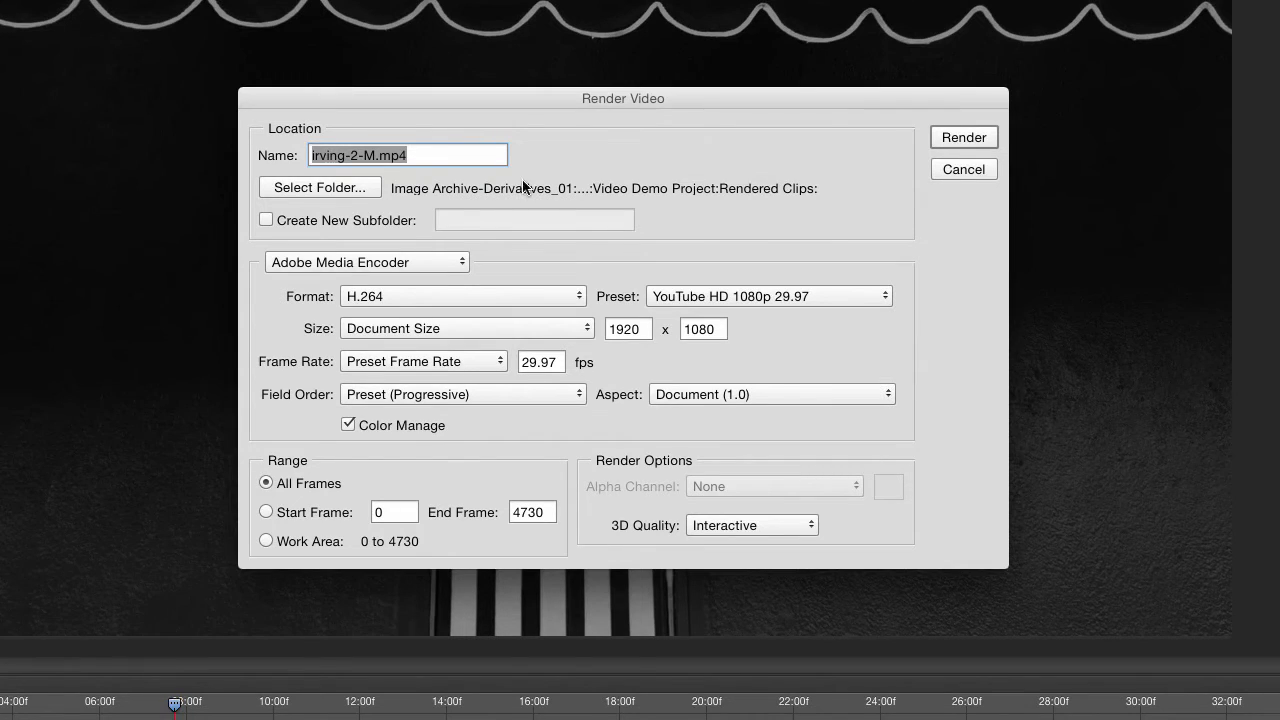
left_click(379, 154)
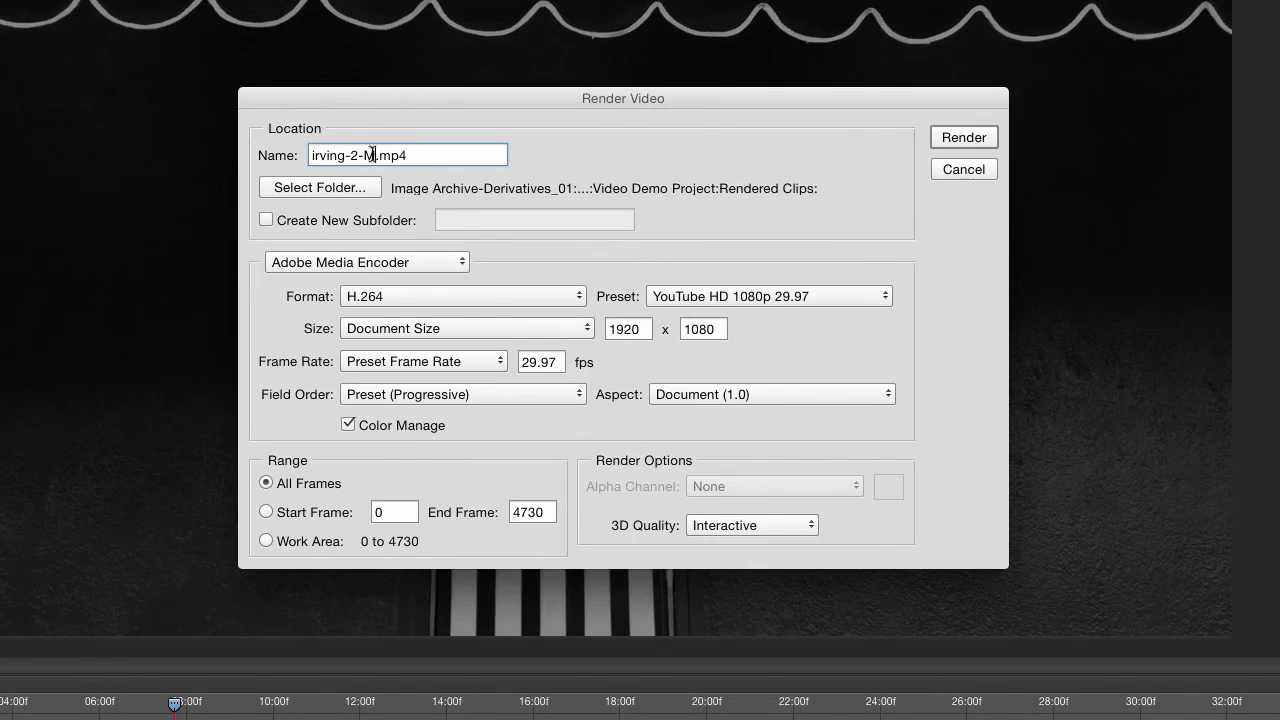
left_click_drag(378, 155, 358, 155)
key("BackSpace")
key("BackSpace")
type("v2")
- Keep H.264 as the render format and choose the YouTube HD 720p 29.97 preset
left_click(496, 297)
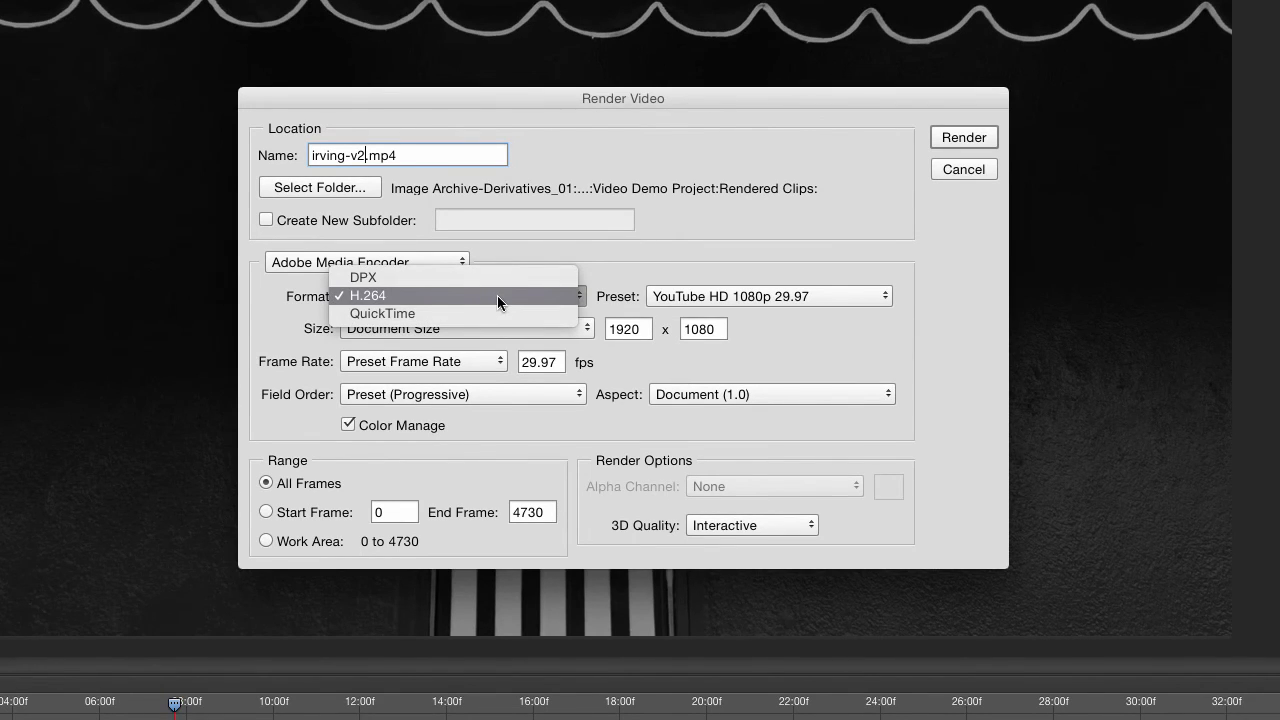
left_click(408, 295)
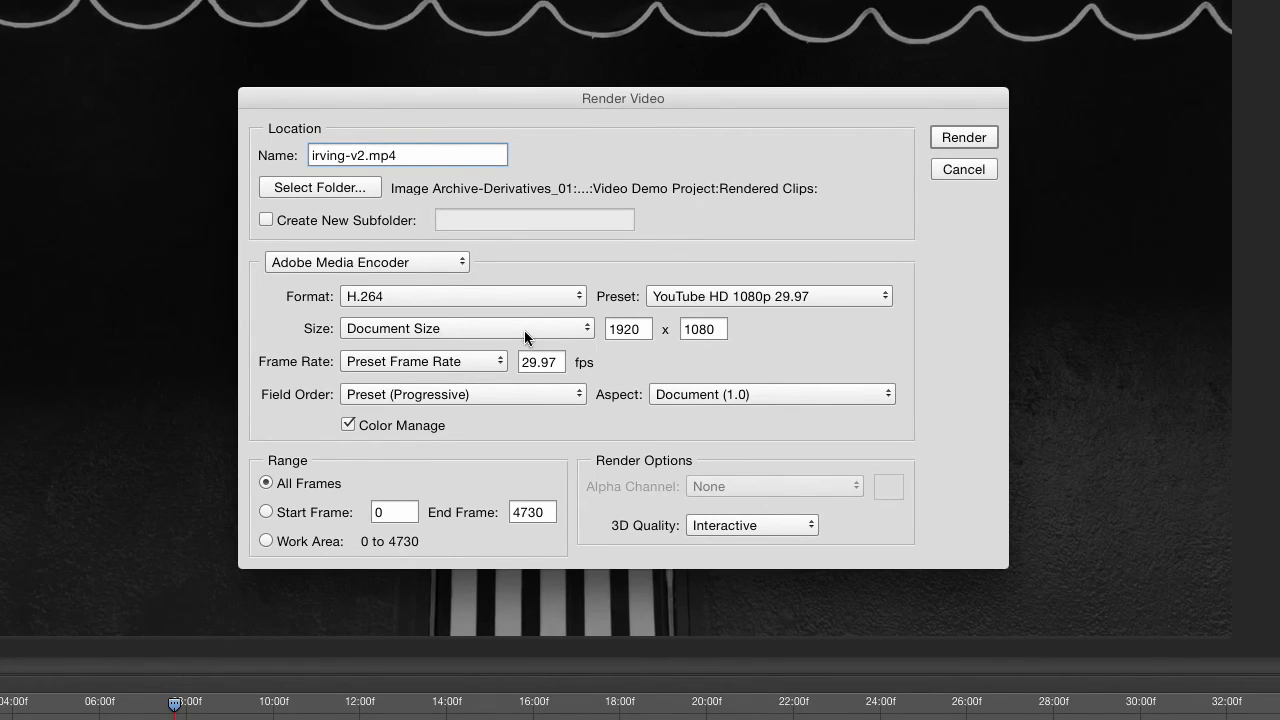
left_click(800, 295)
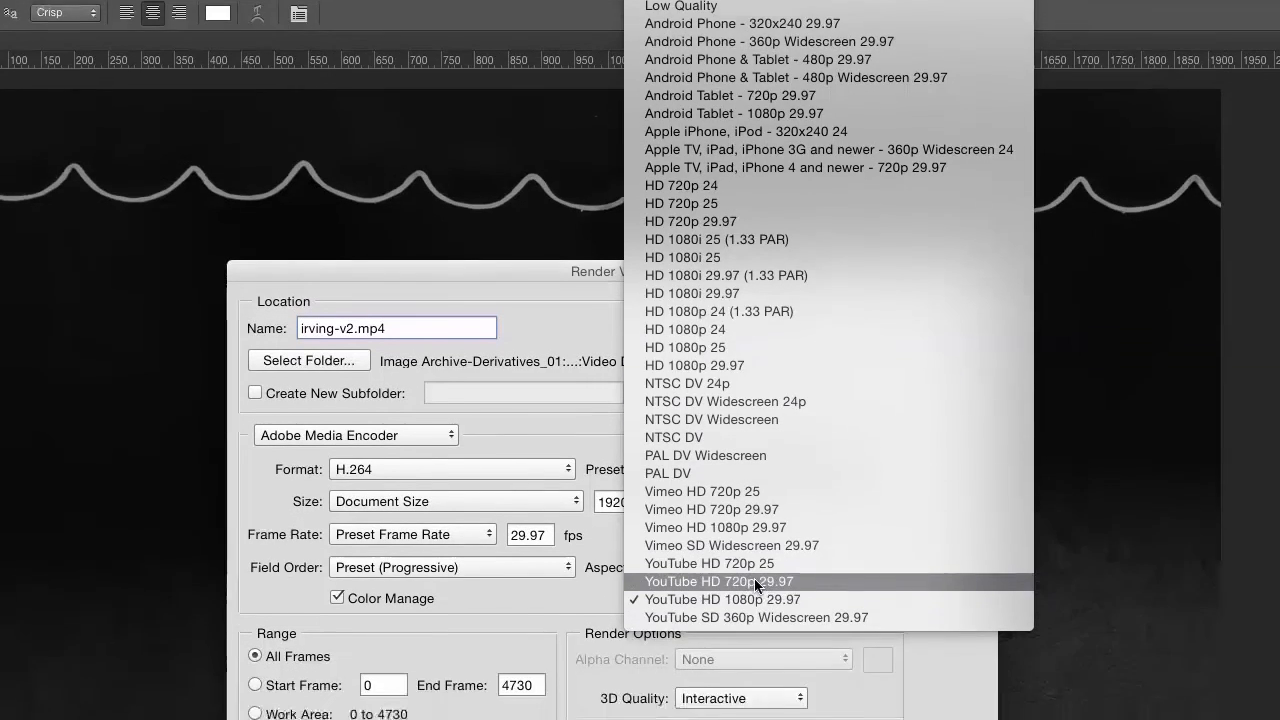
left_click(748, 641)
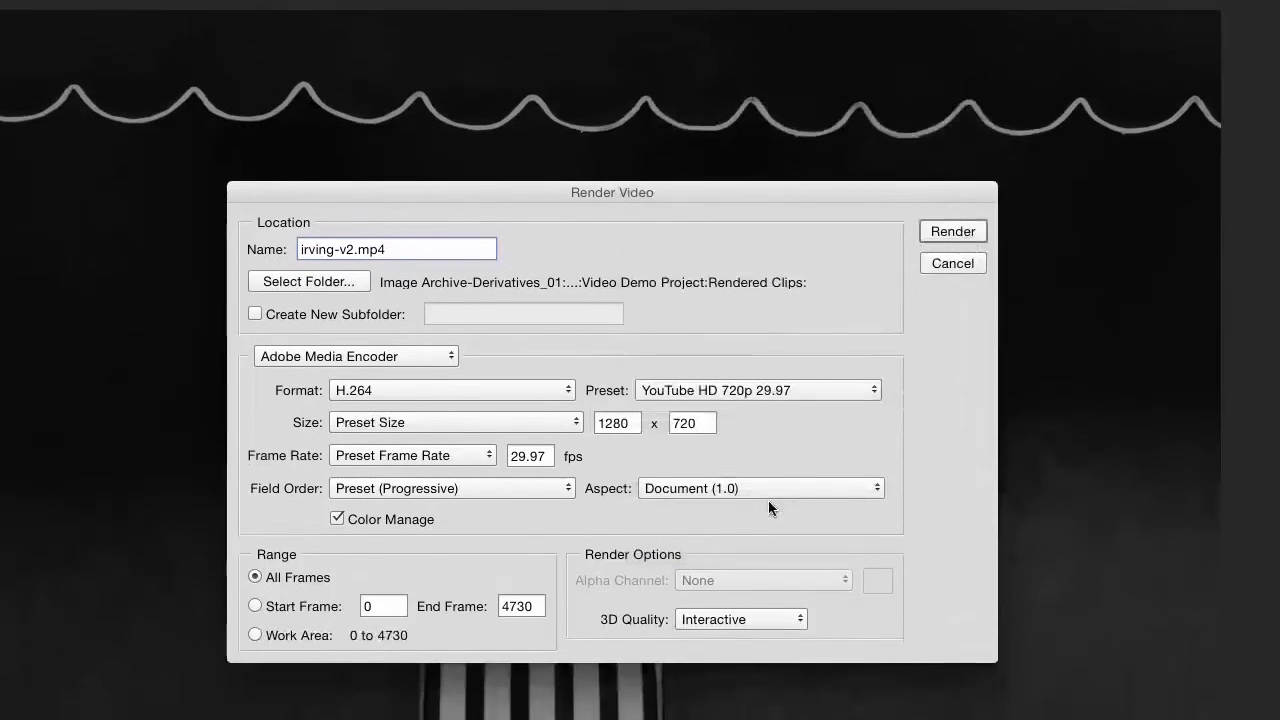